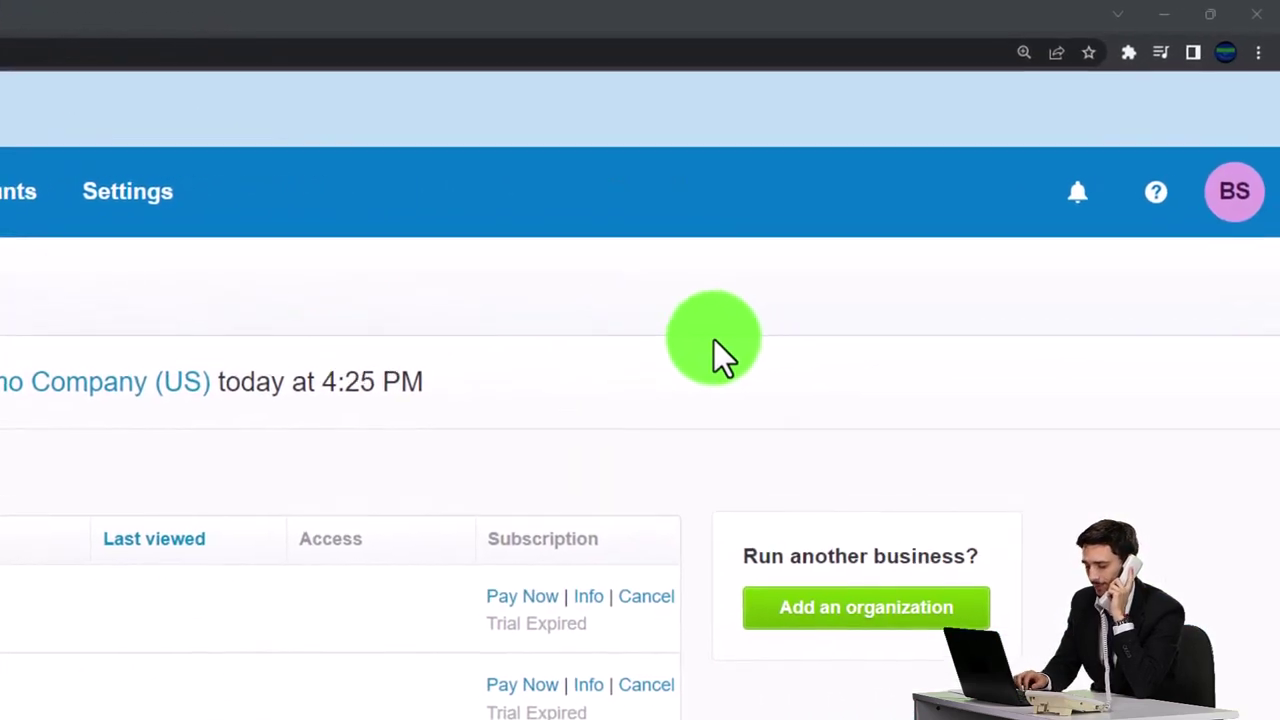
Reset the Demo Company (US) data and hide the "Get to know Xero" banner on its dashboard
key(ctrl+plus)
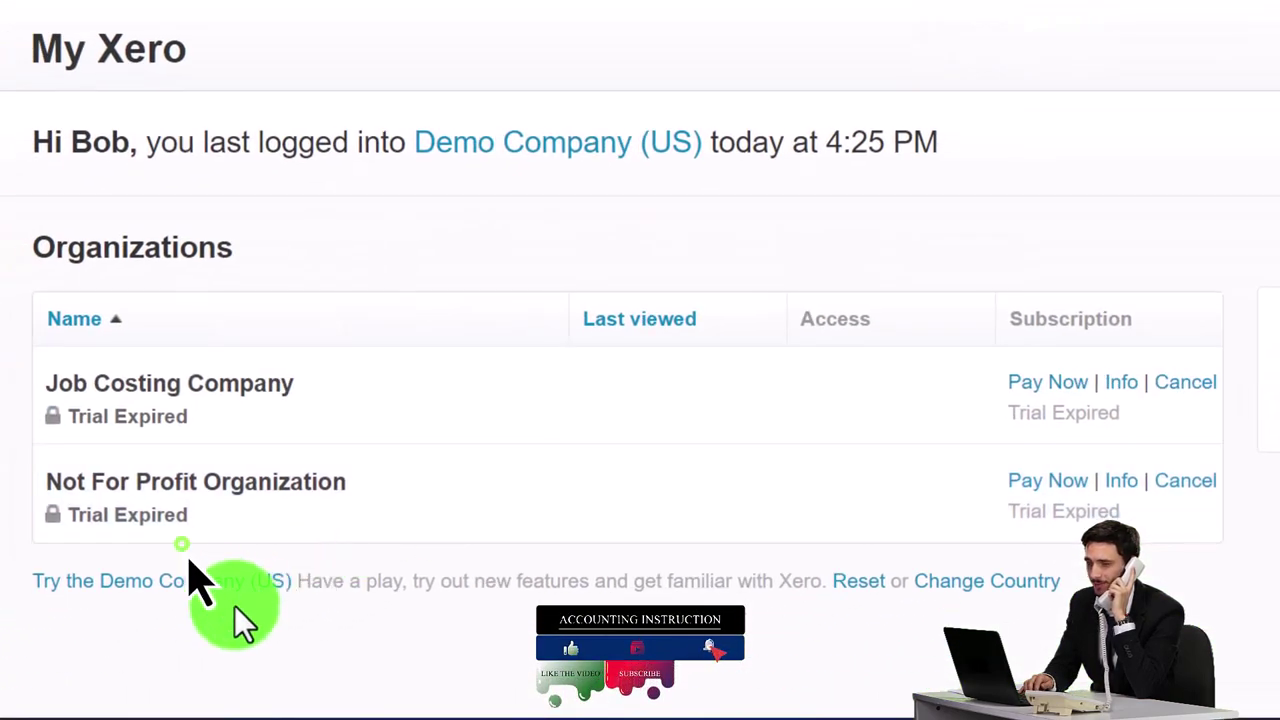
click(858, 582)
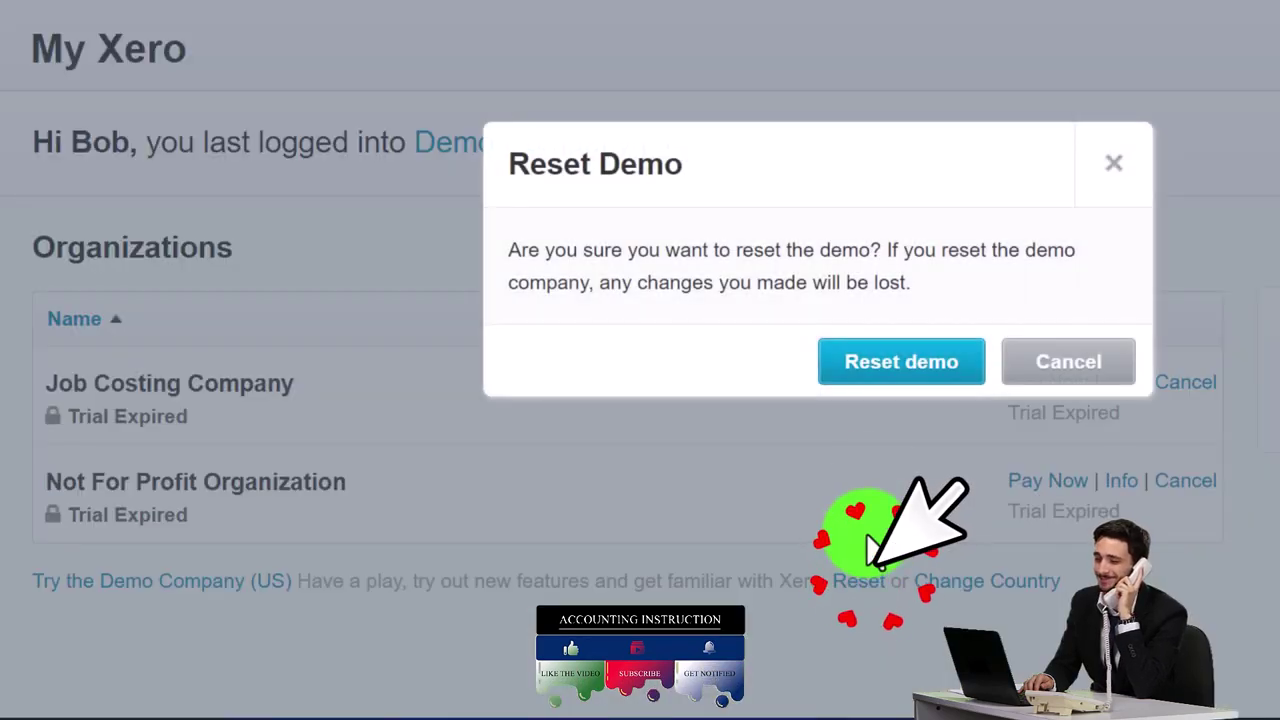
click(898, 372)
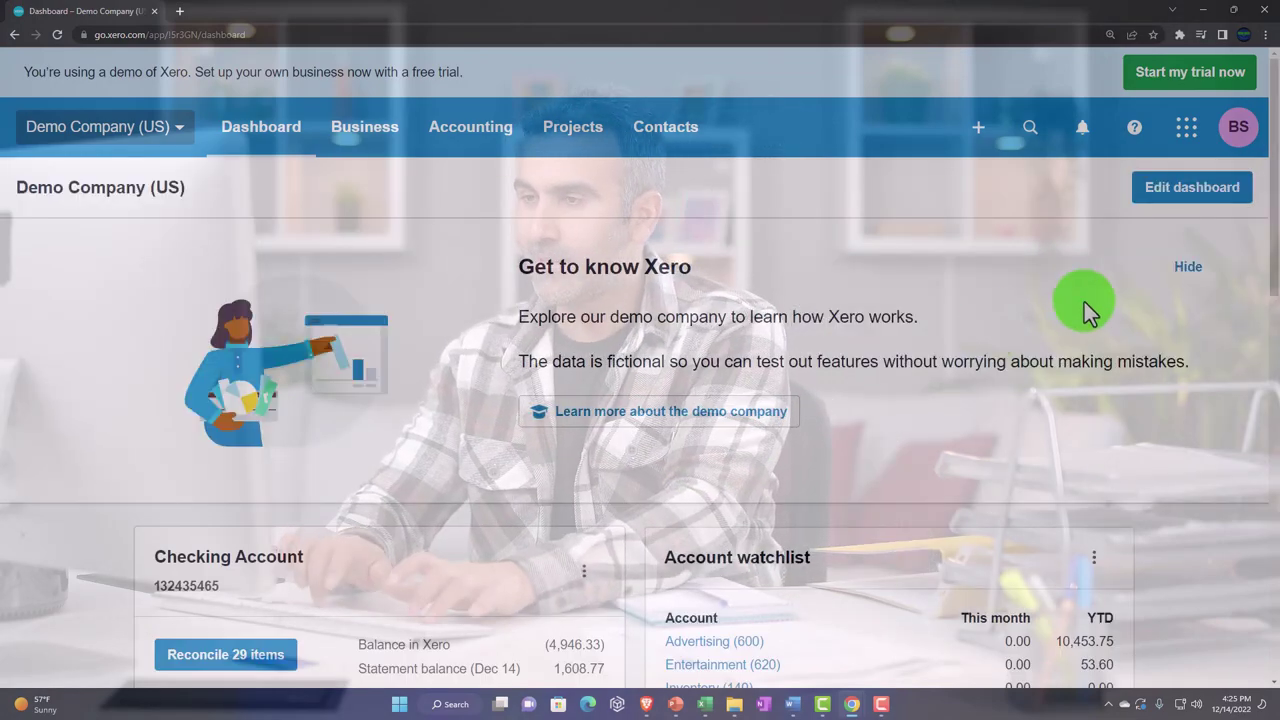
click(1186, 268)
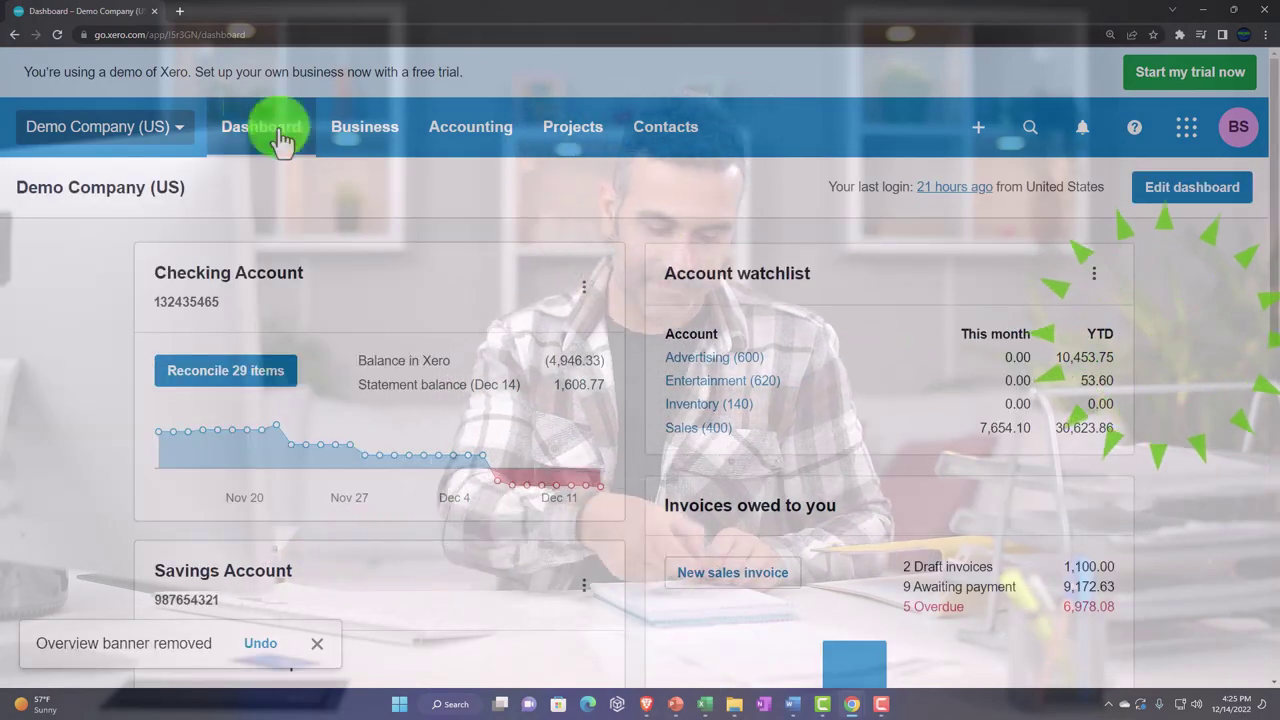
Duplicate the demo company dashboard twice so that it is open in three browser tabs
right_click(120, 22)
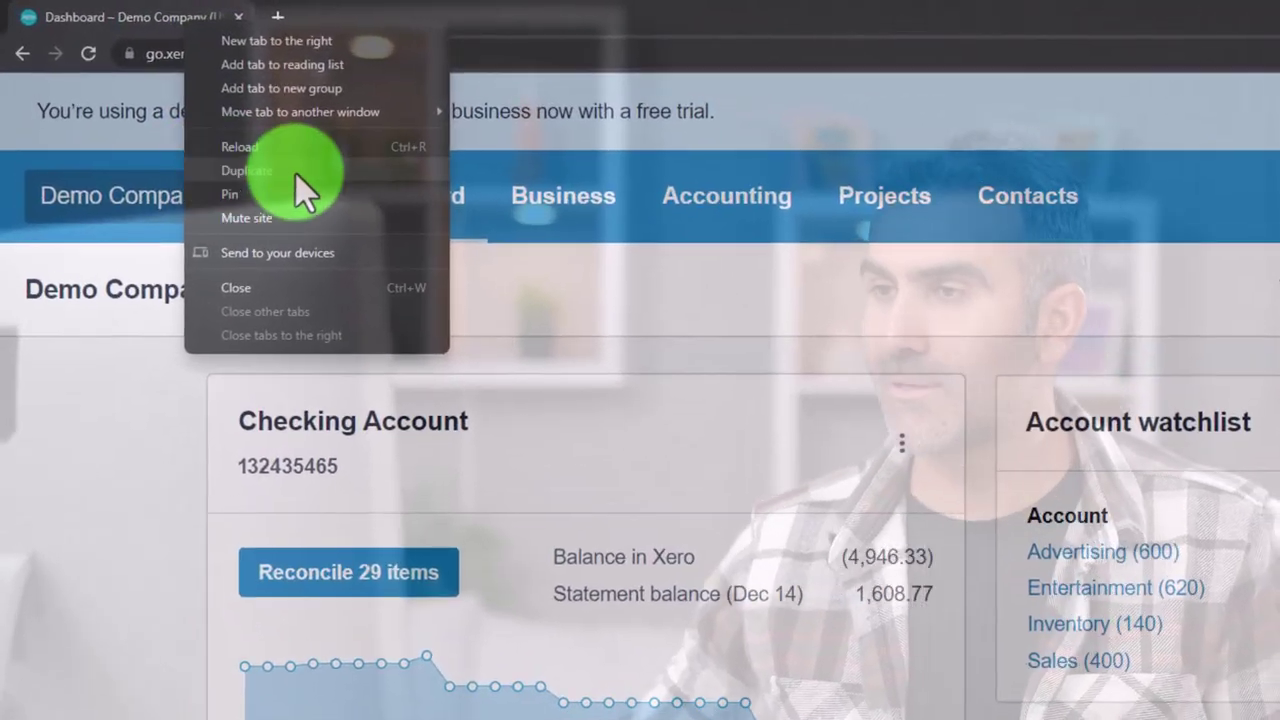
click(296, 172)
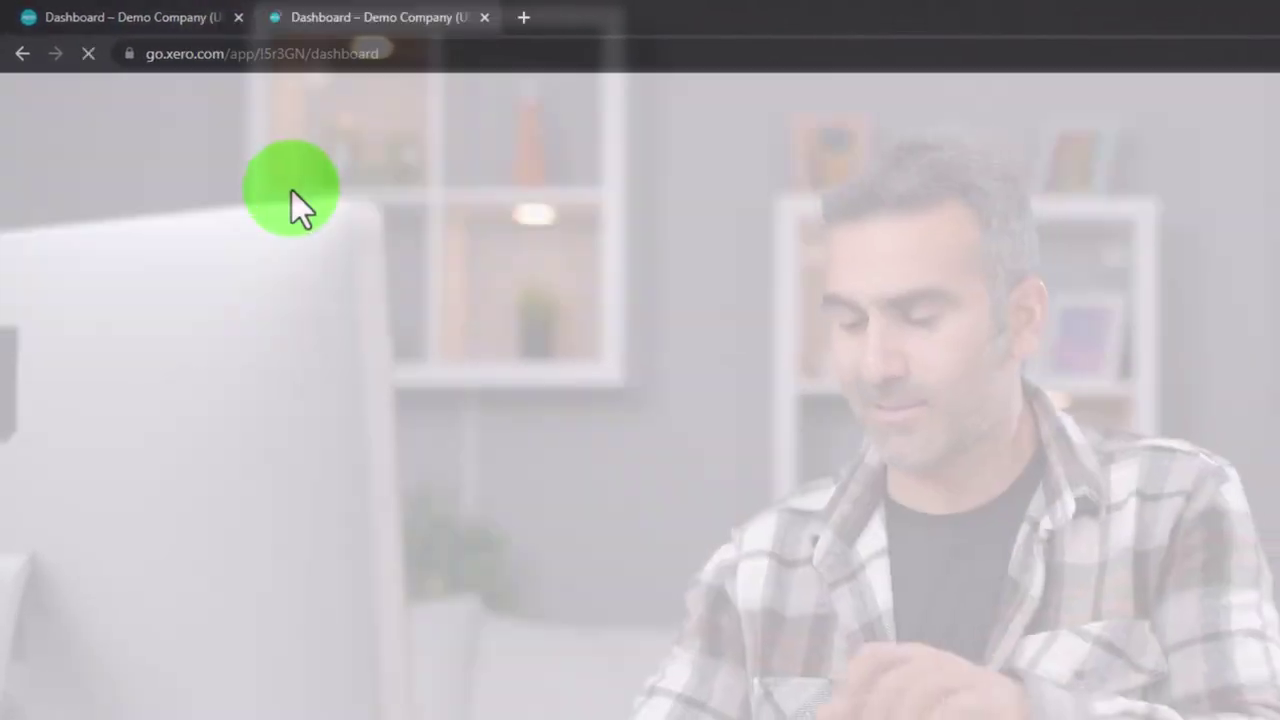
right_click(371, 22)
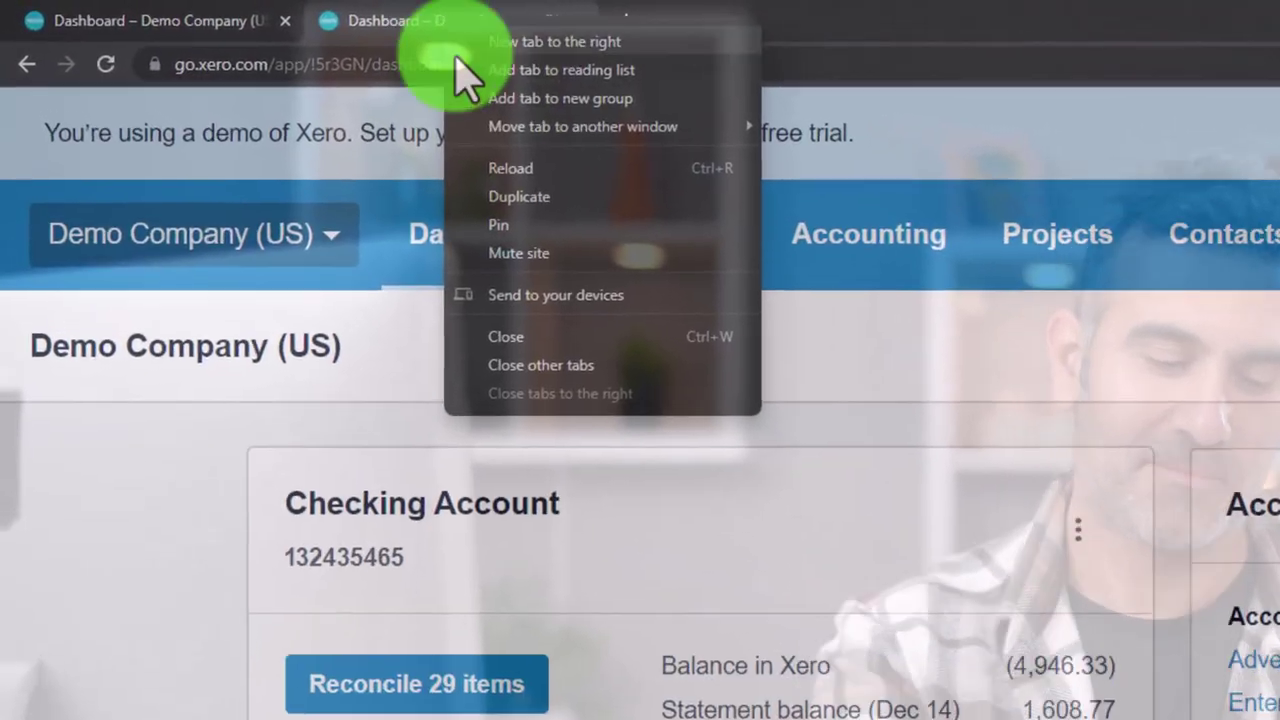
click(459, 173)
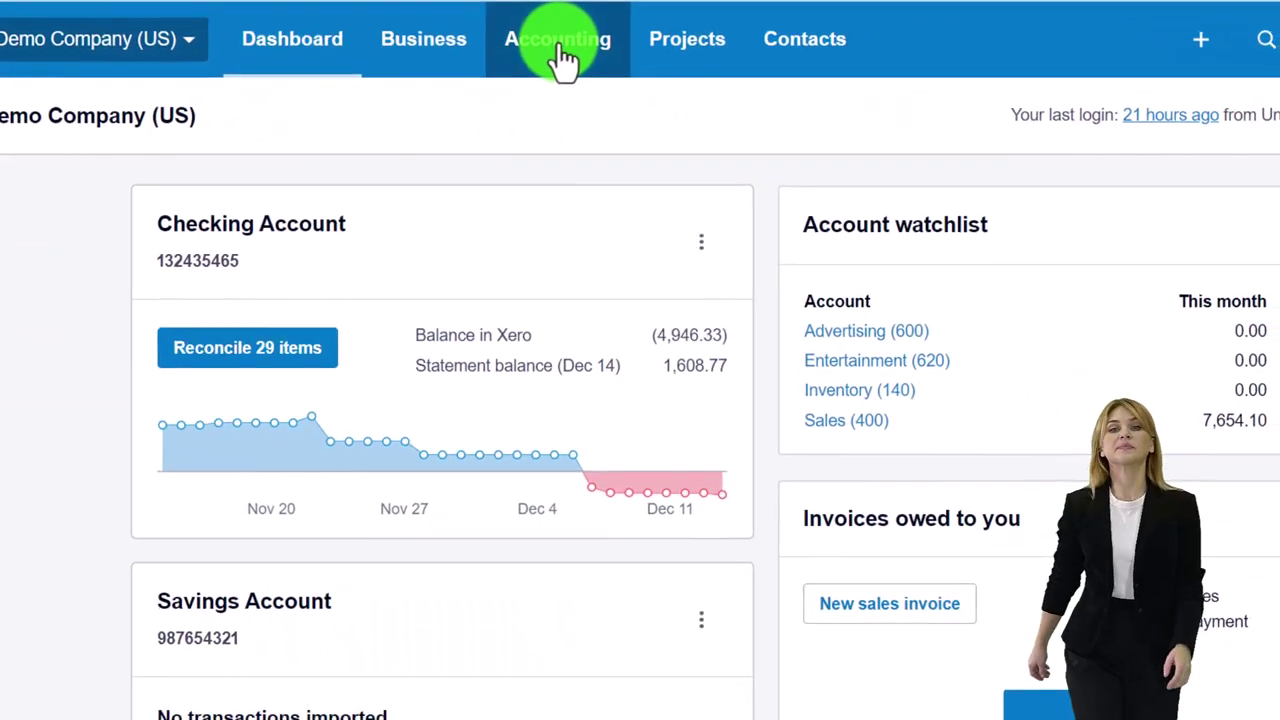
Request the Balance Sheet in the second browser tab and open the Income Statement (Profit and Loss) in the third
click(563, 57)
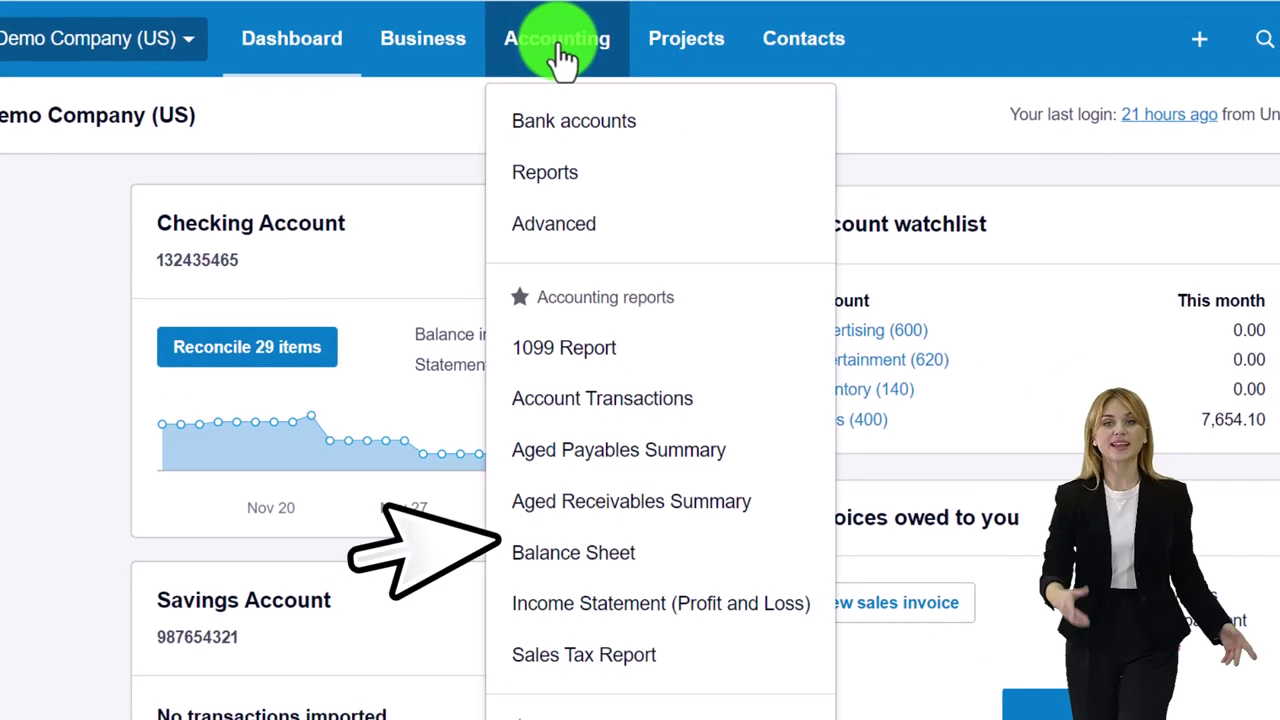
click(673, 572)
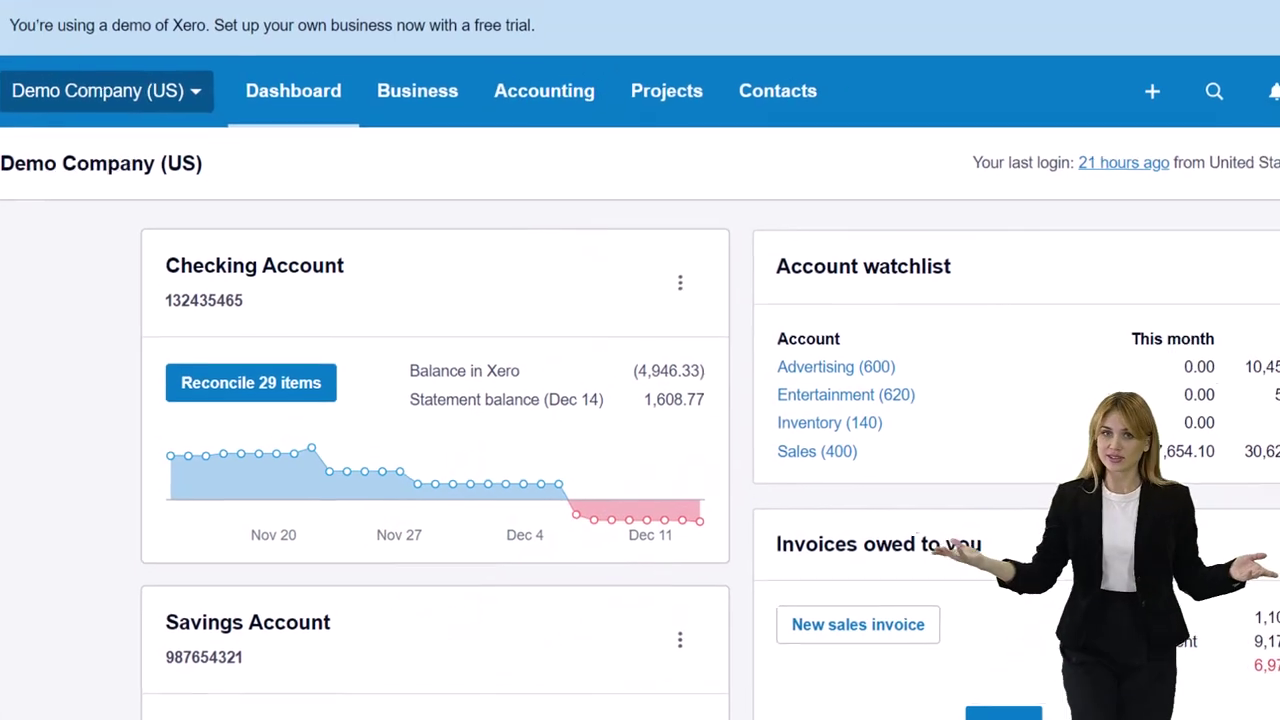
click(465, 0)
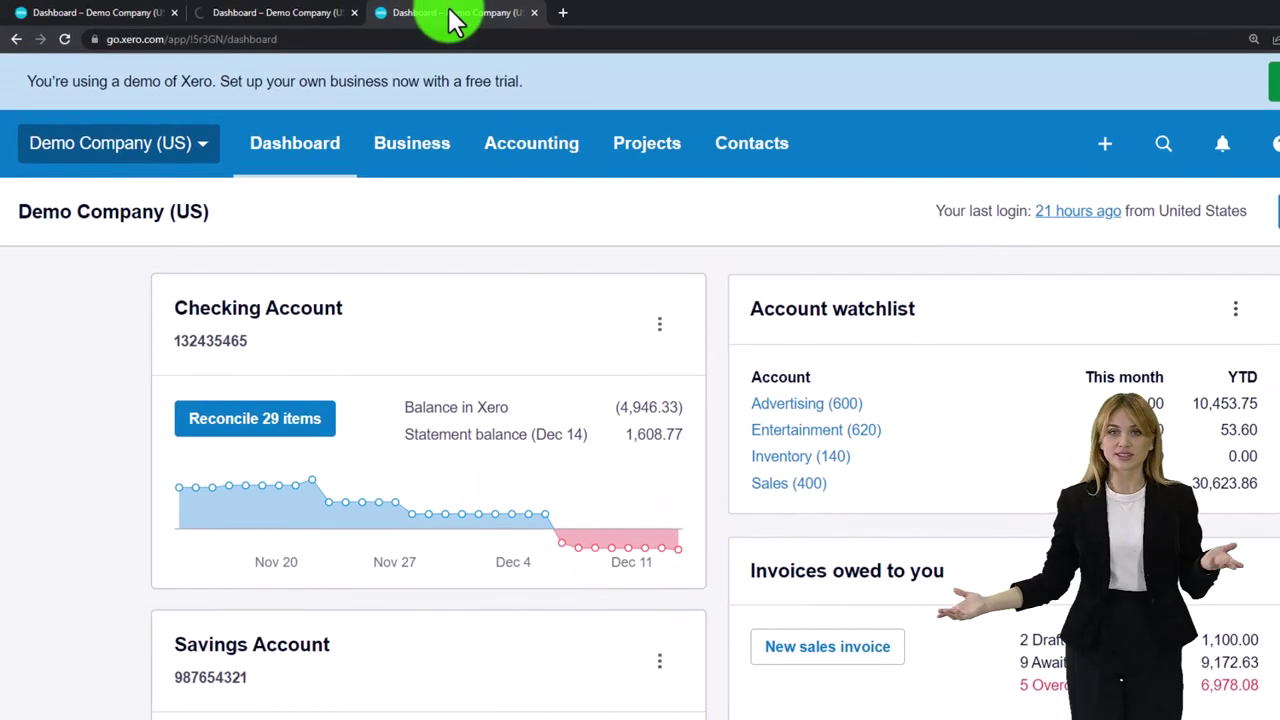
click(528, 150)
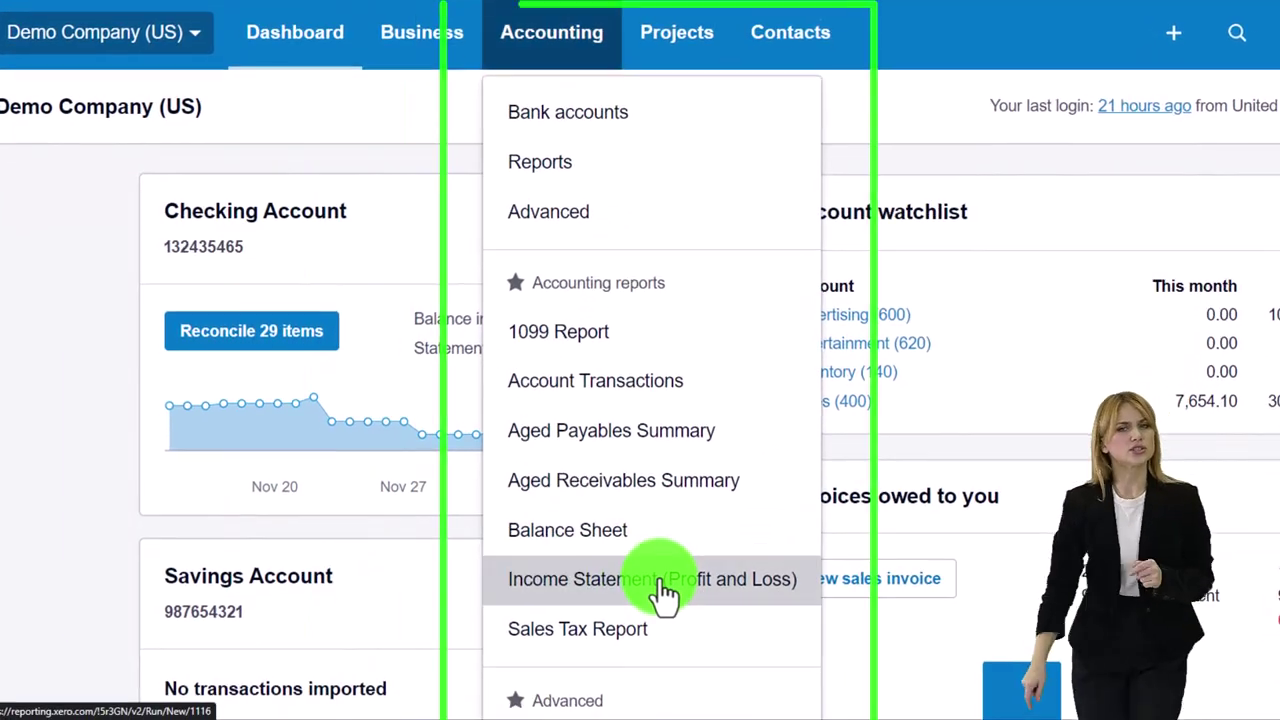
click(663, 590)
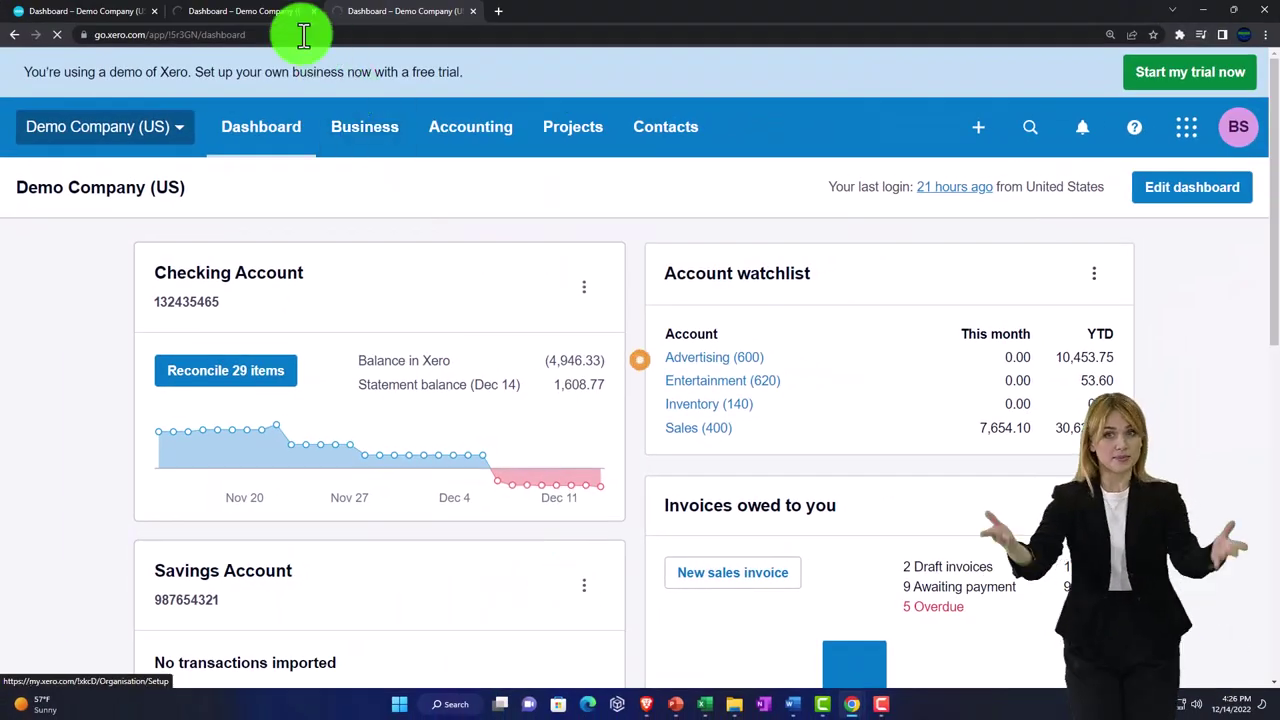
Return to the second browser tab and open the Balance Sheet report from there again
click(252, 10)
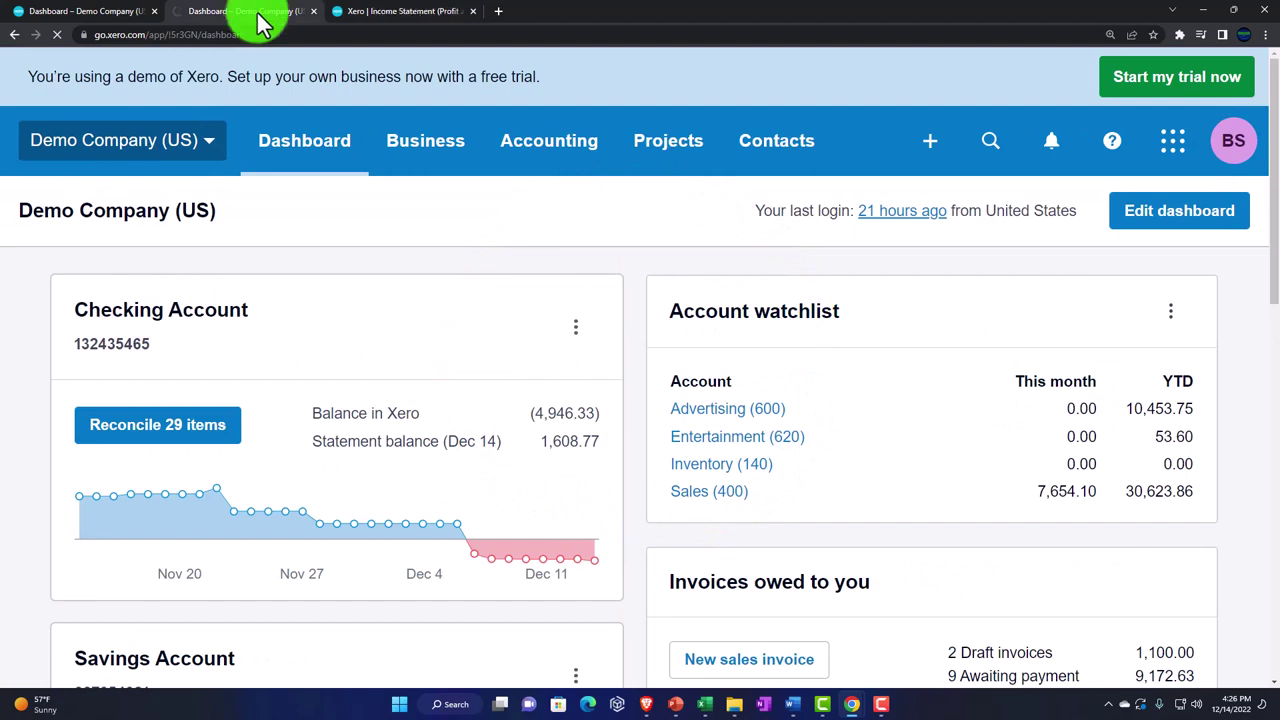
click(540, 140)
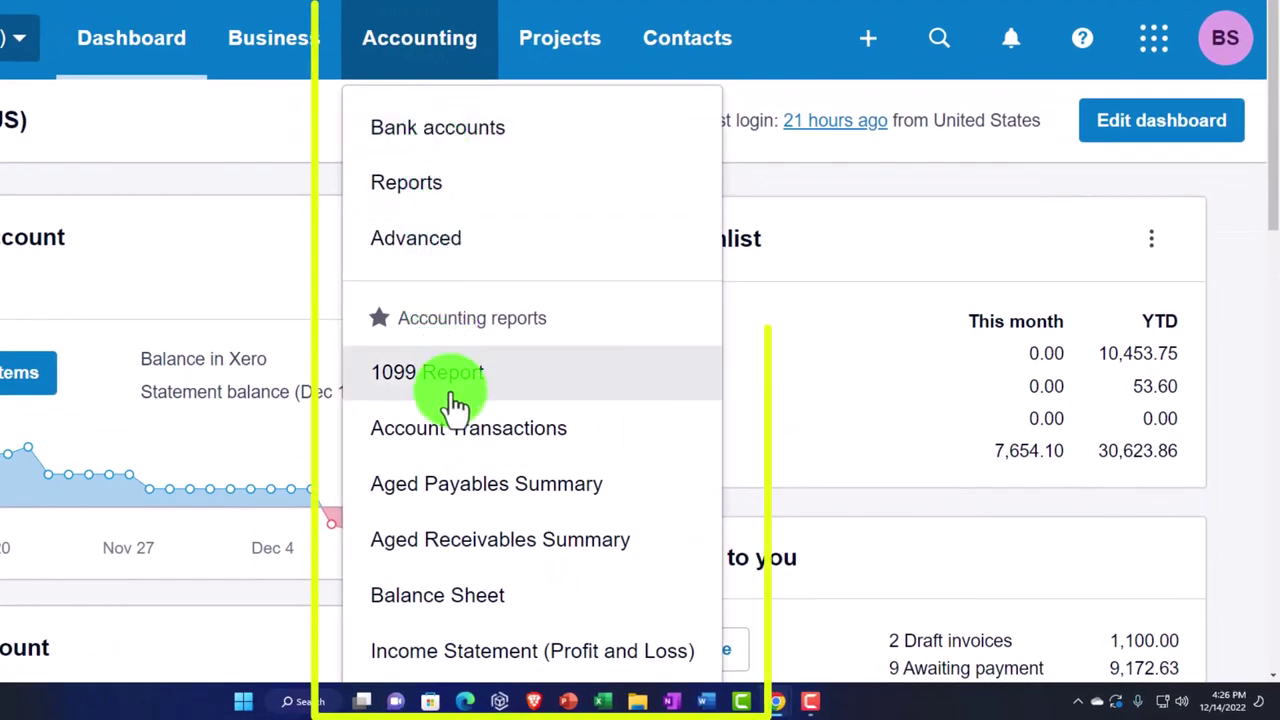
click(494, 594)
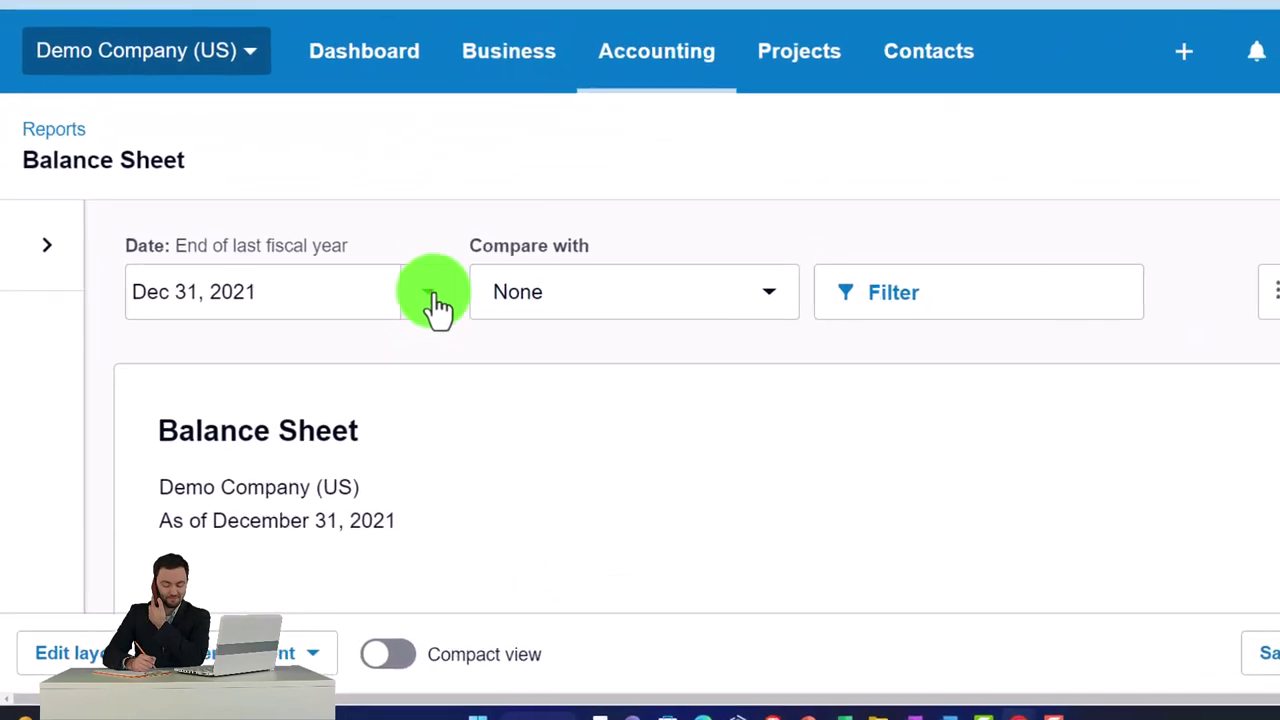
Set the Balance Sheet to the custom date Dec 31, 2022 and update the report
click(438, 300)
scroll(674, 600, down, 2)
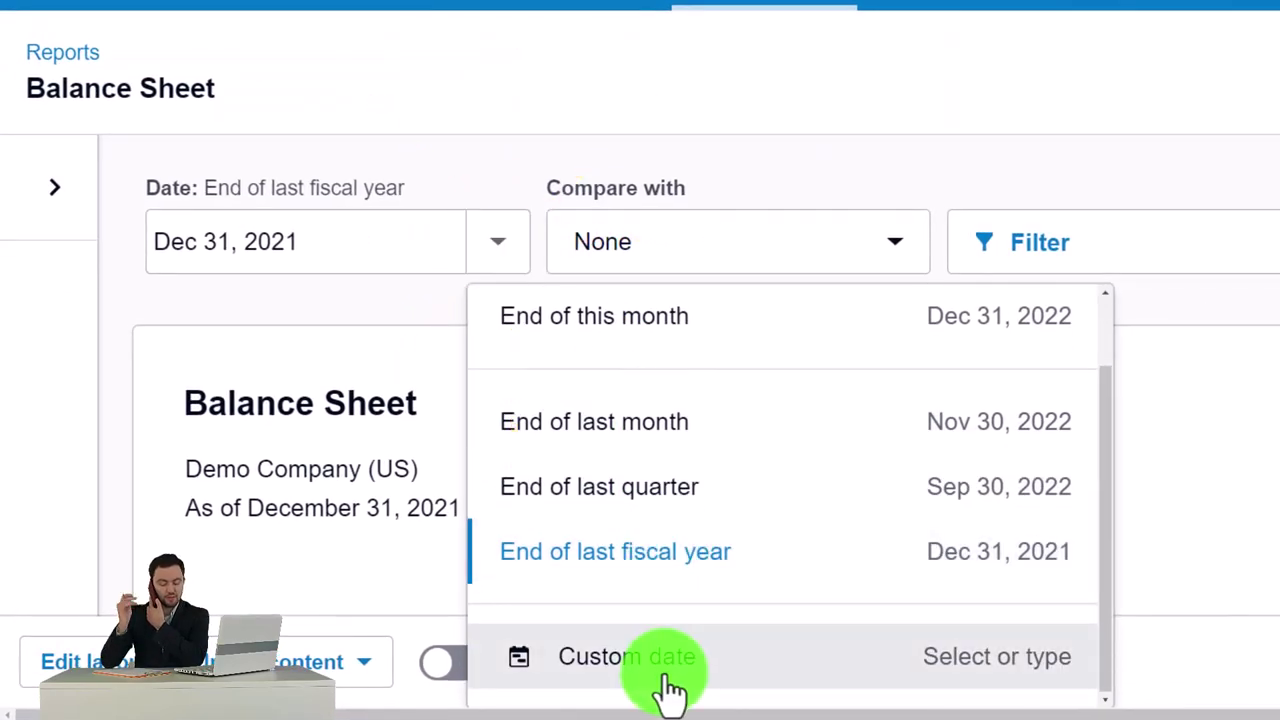
click(666, 676)
click(519, 345)
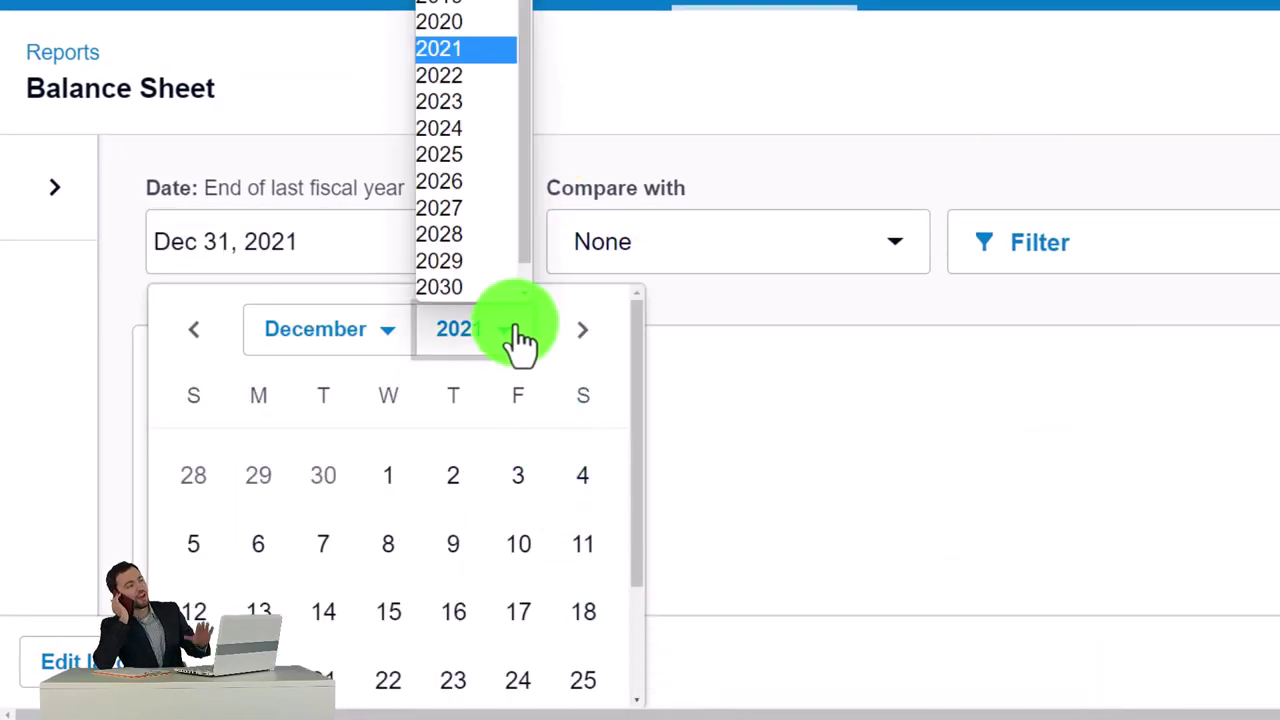
click(463, 78)
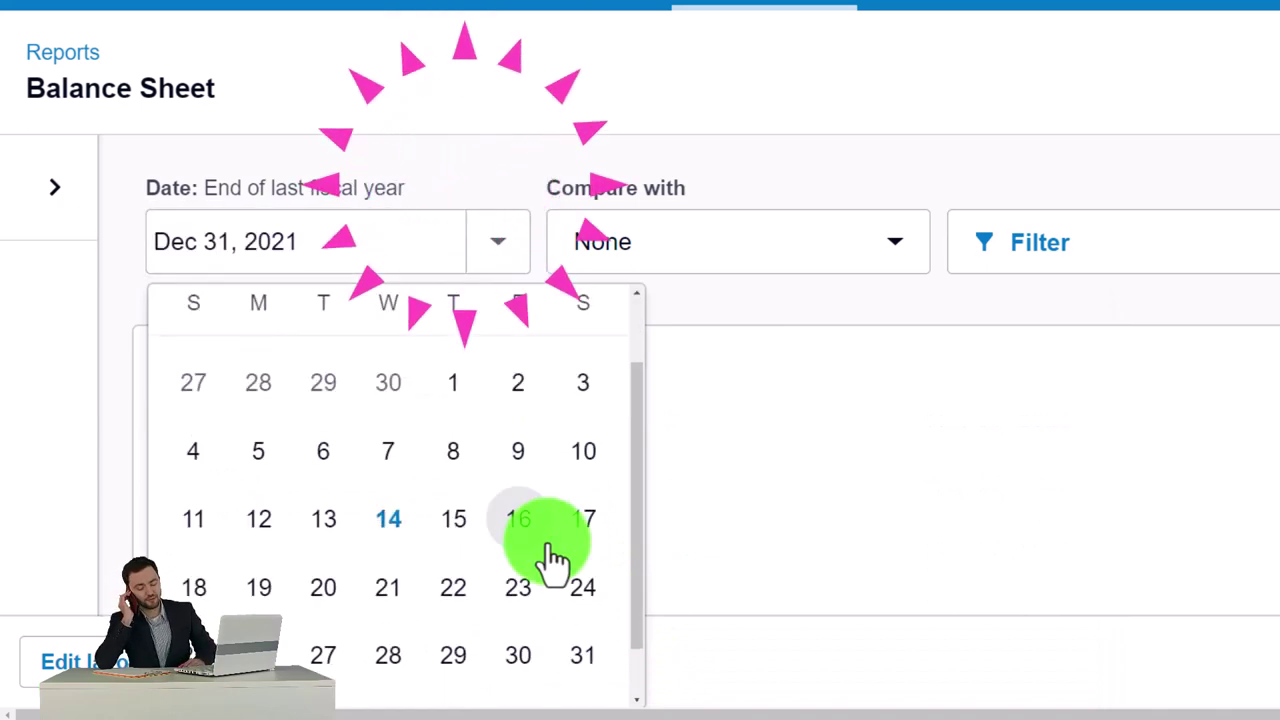
click(580, 660)
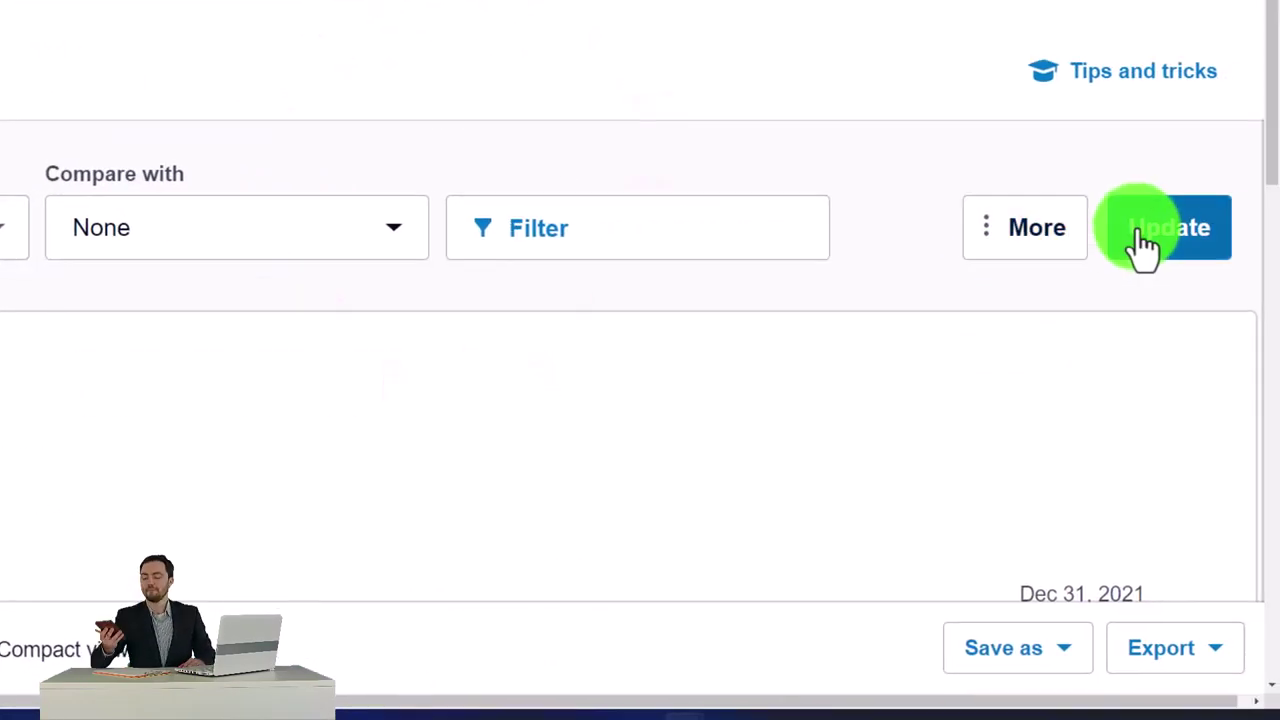
click(1140, 240)
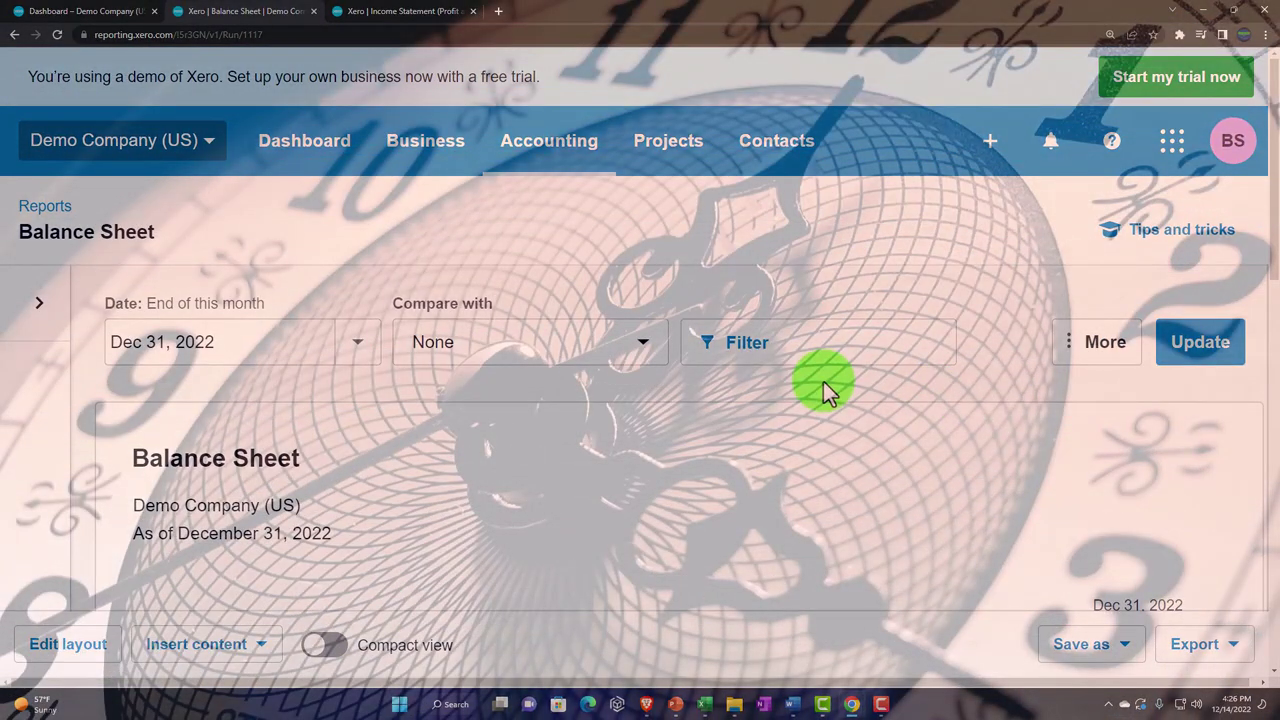
Examine the Balance Sheet's current assets, fixed assets and liabilities as of December 31, 2022
scroll(823, 381, down, 2)
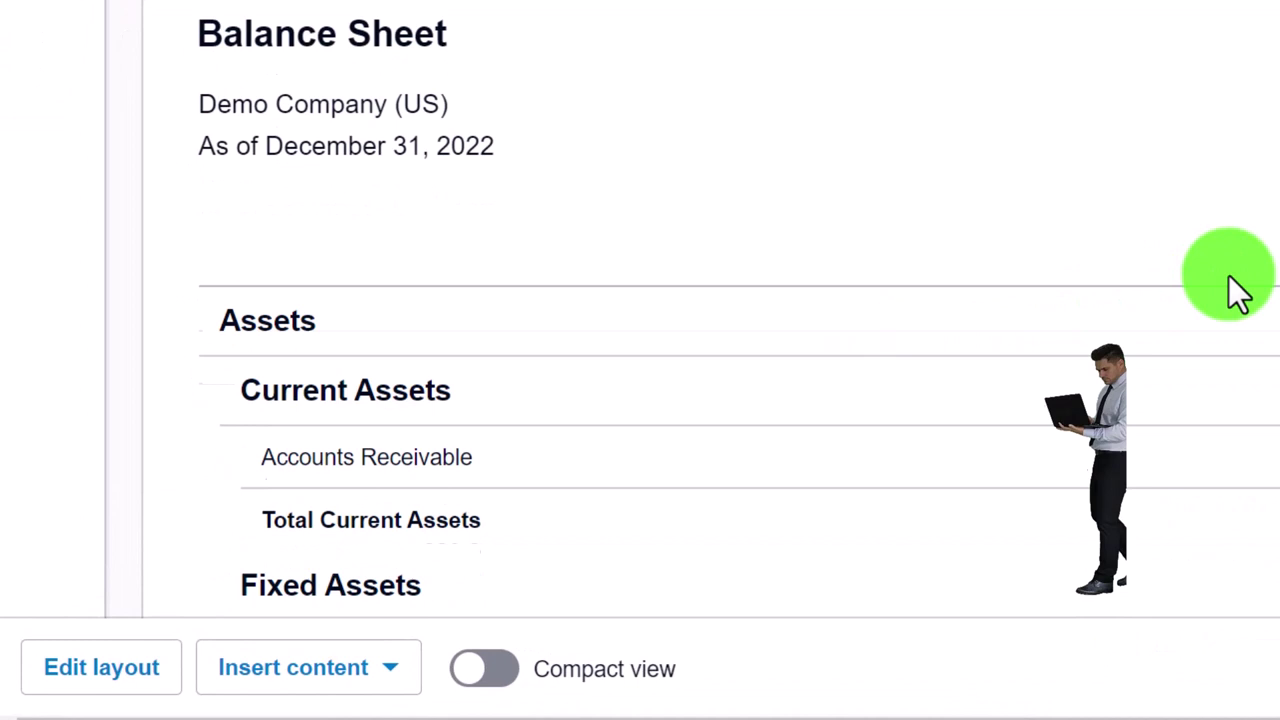
scroll(1229, 276, down, 2)
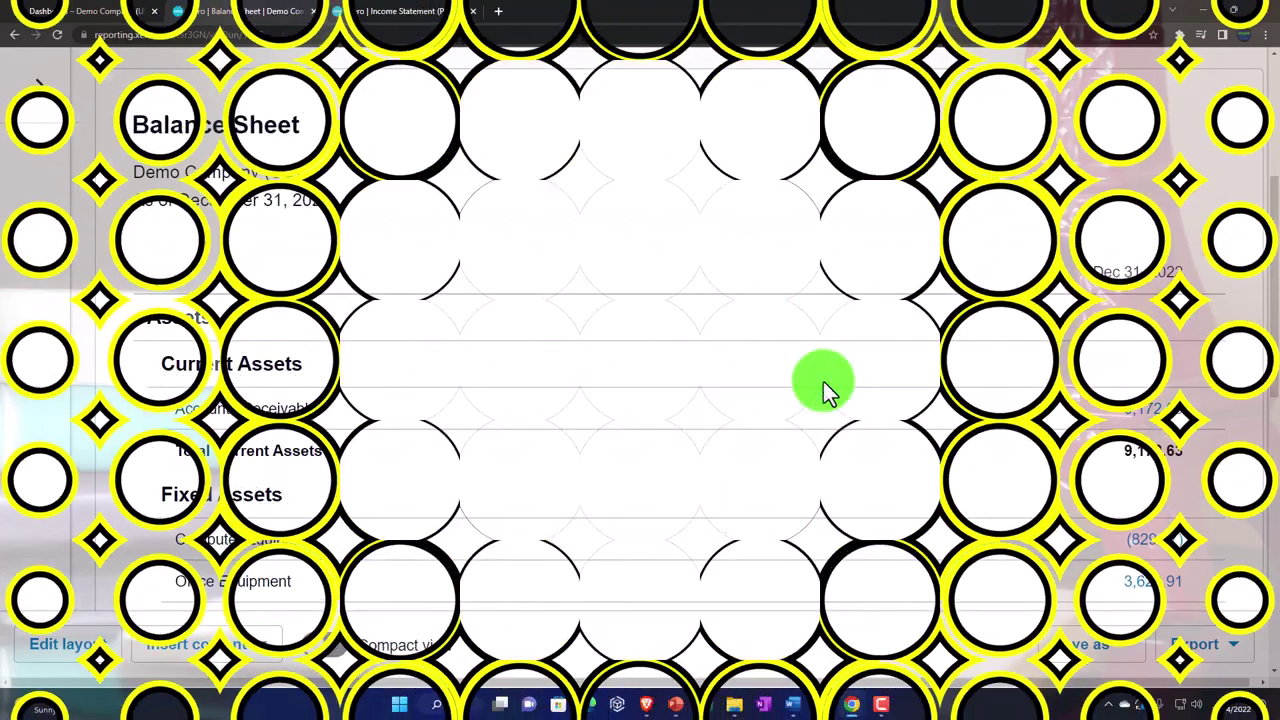
scroll(823, 381, down, 1)
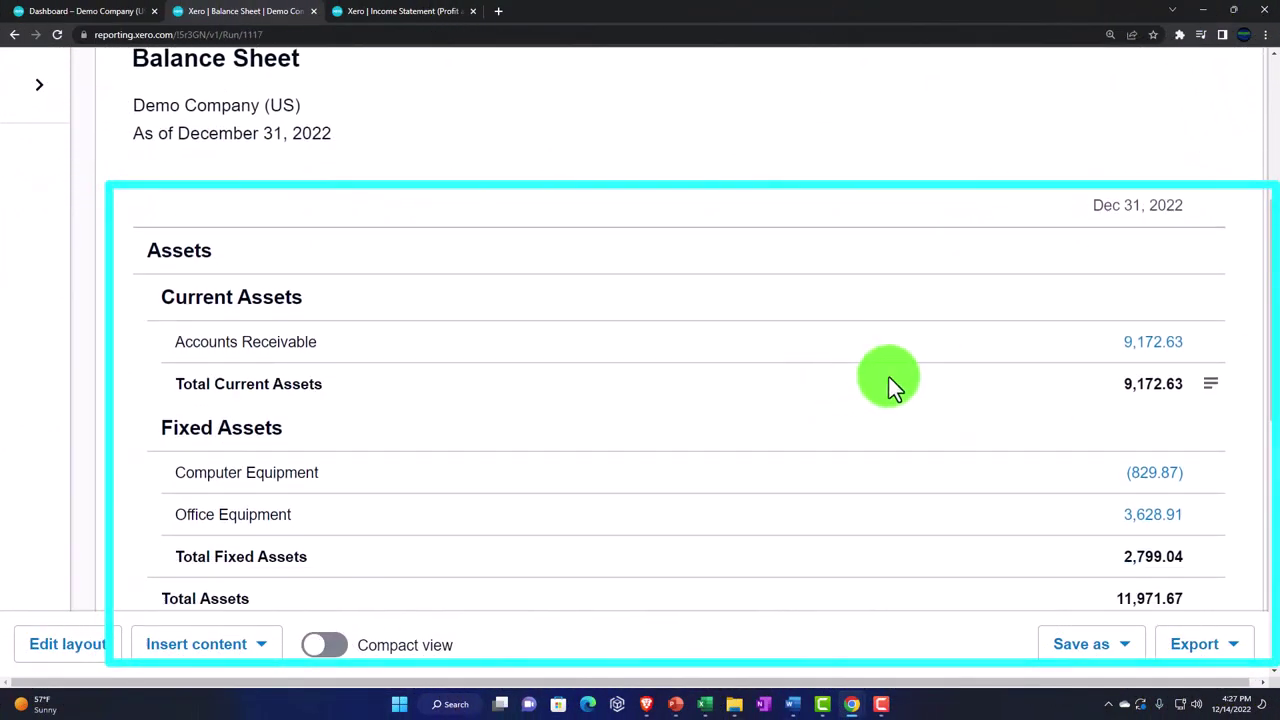
scroll(900, 368, down, 1)
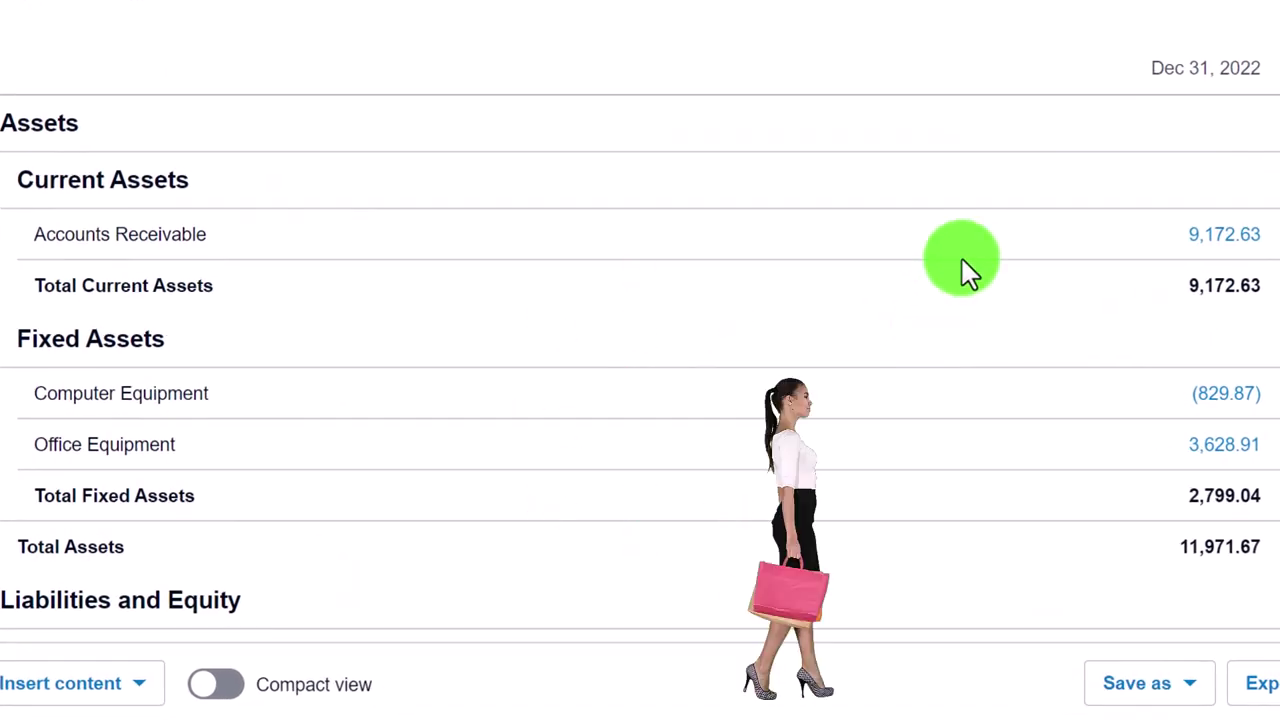
scroll(962, 259, down, 2)
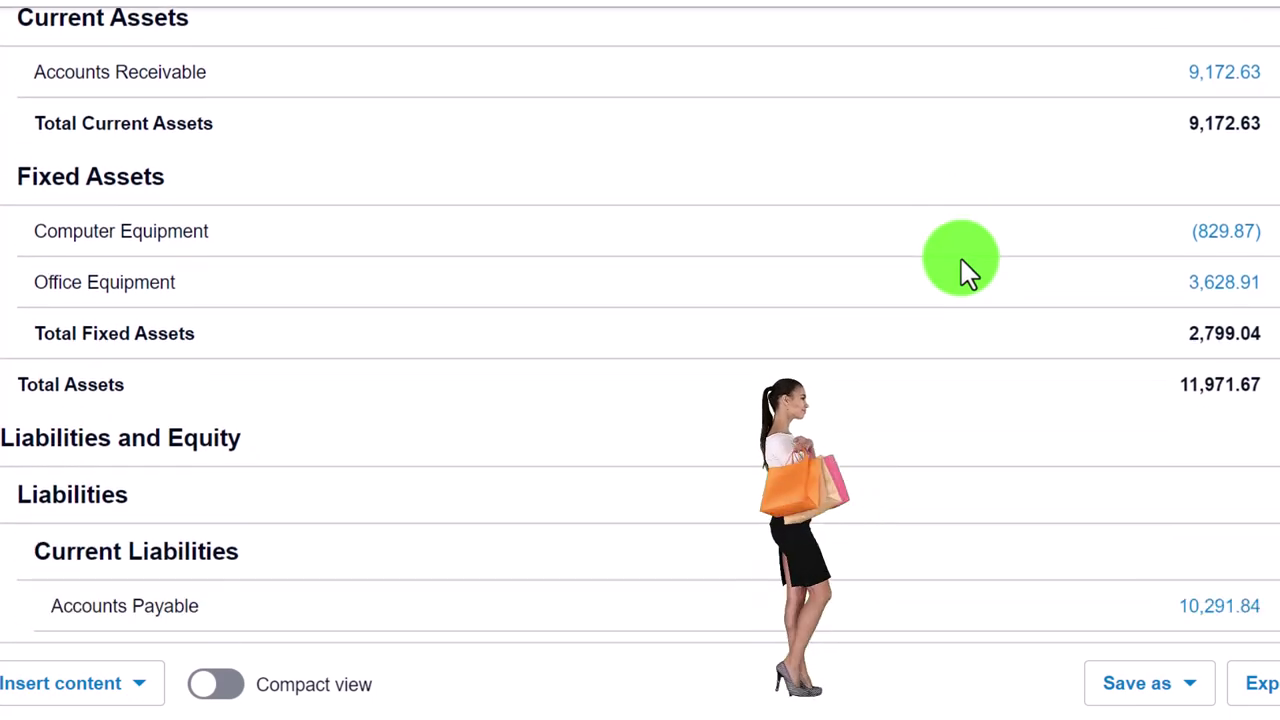
scroll(959, 260, down, 1)
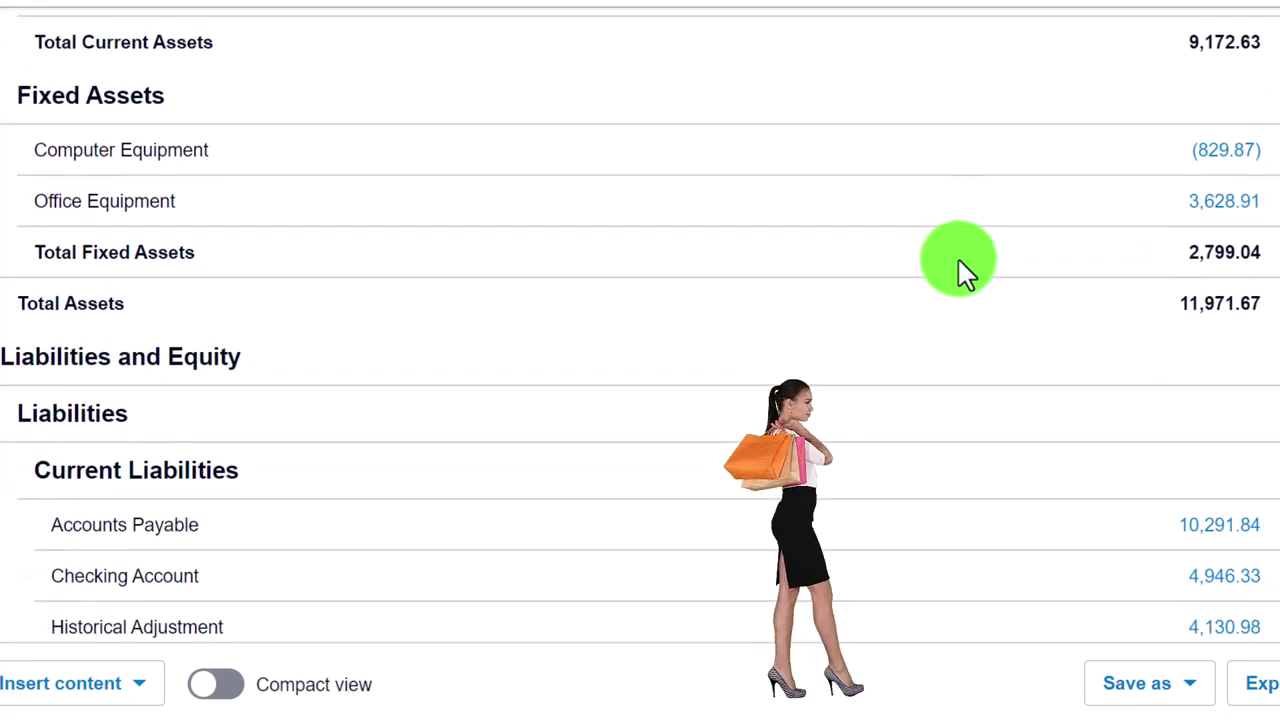
scroll(957, 265, up, 2)
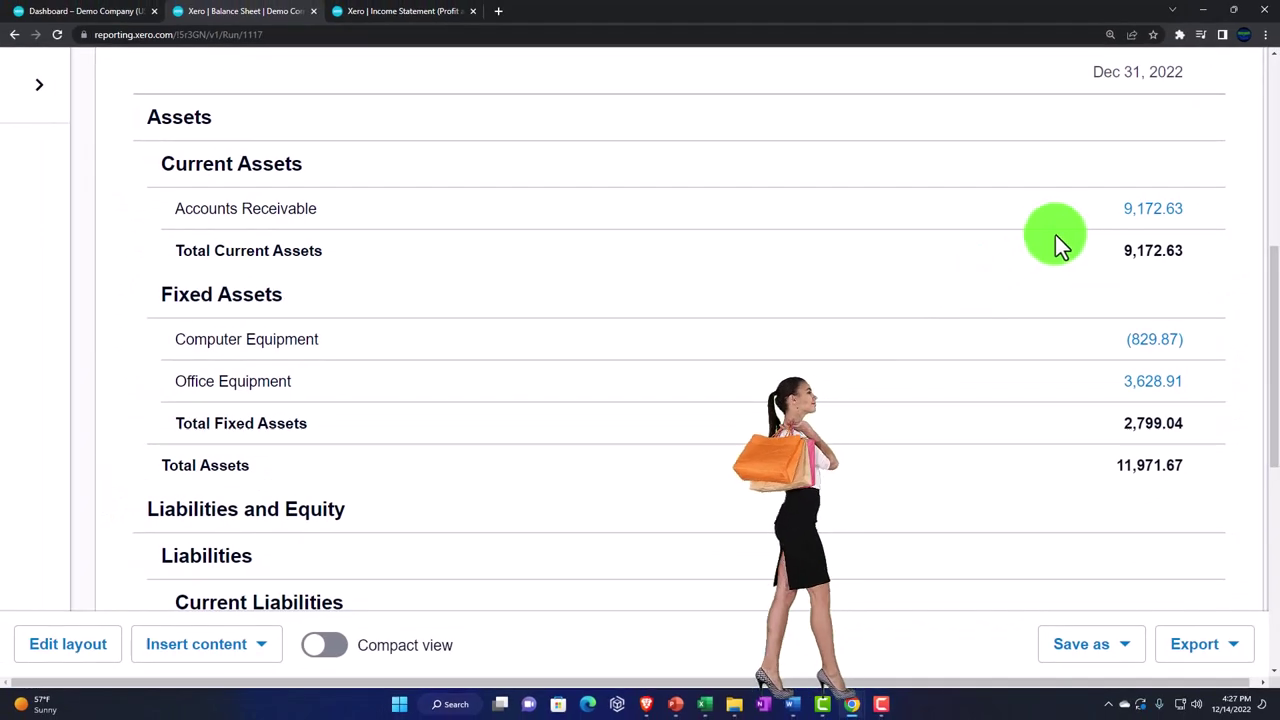
scroll(1066, 228, down, 3)
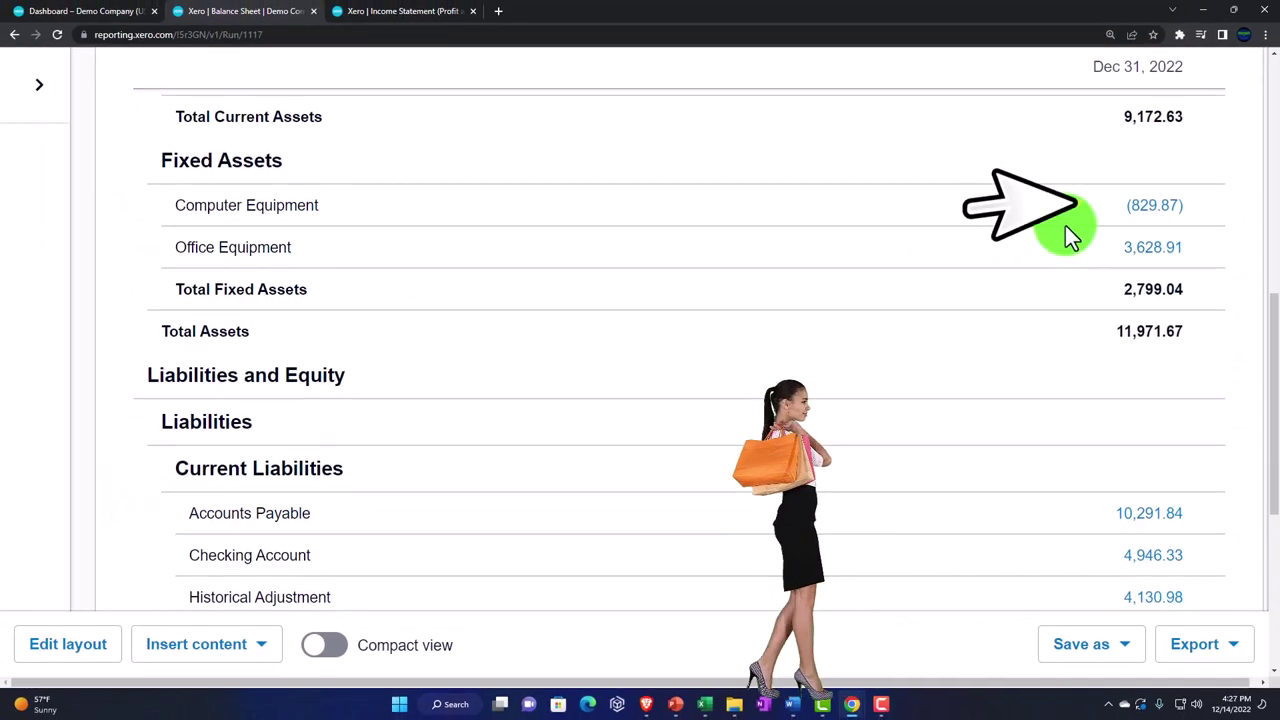
scroll(1068, 240, down, 1)
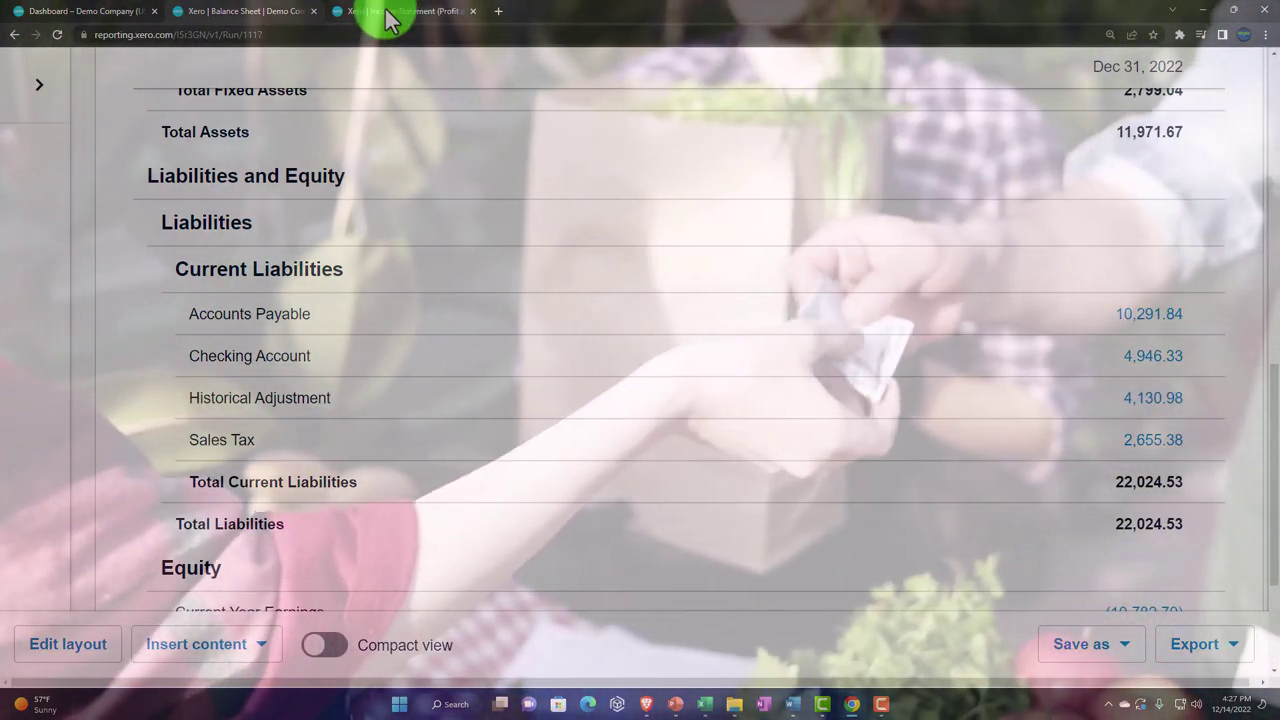
Examine the Income Statement's sales, cost of goods sold and operating expenses for 2022
click(388, 18)
scroll(586, 334, down, 4)
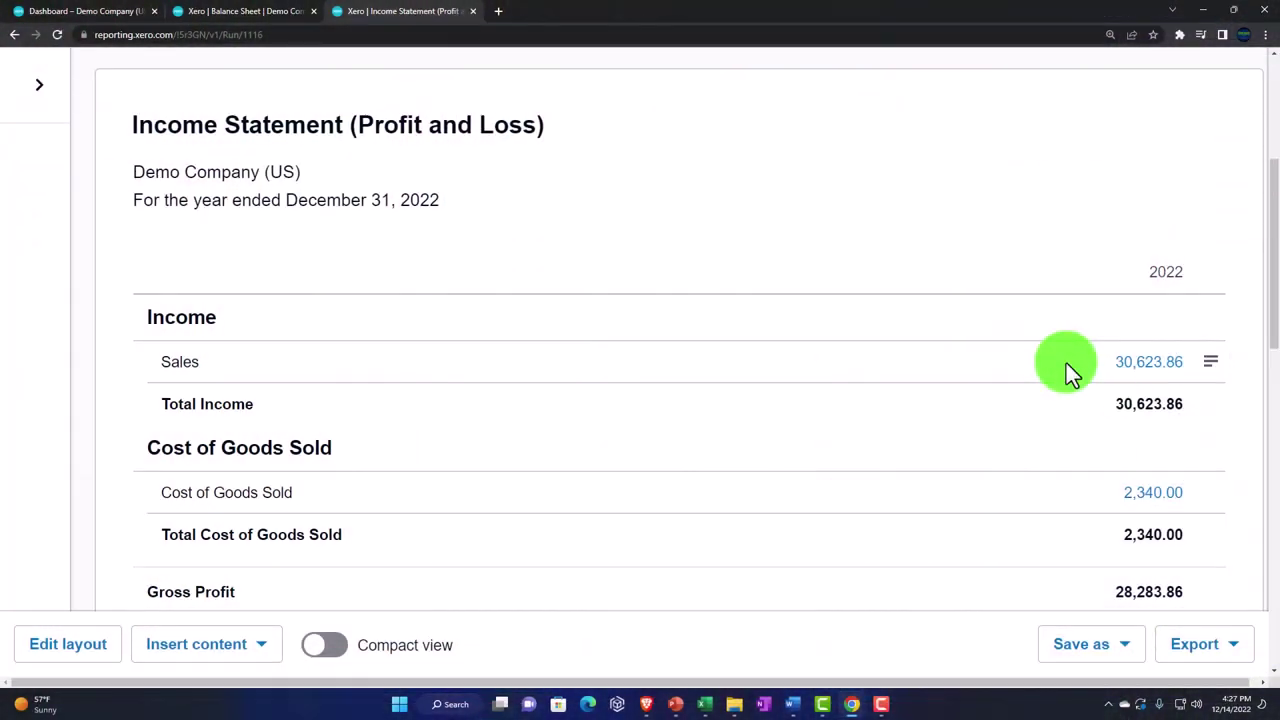
scroll(1068, 370, down, 5)
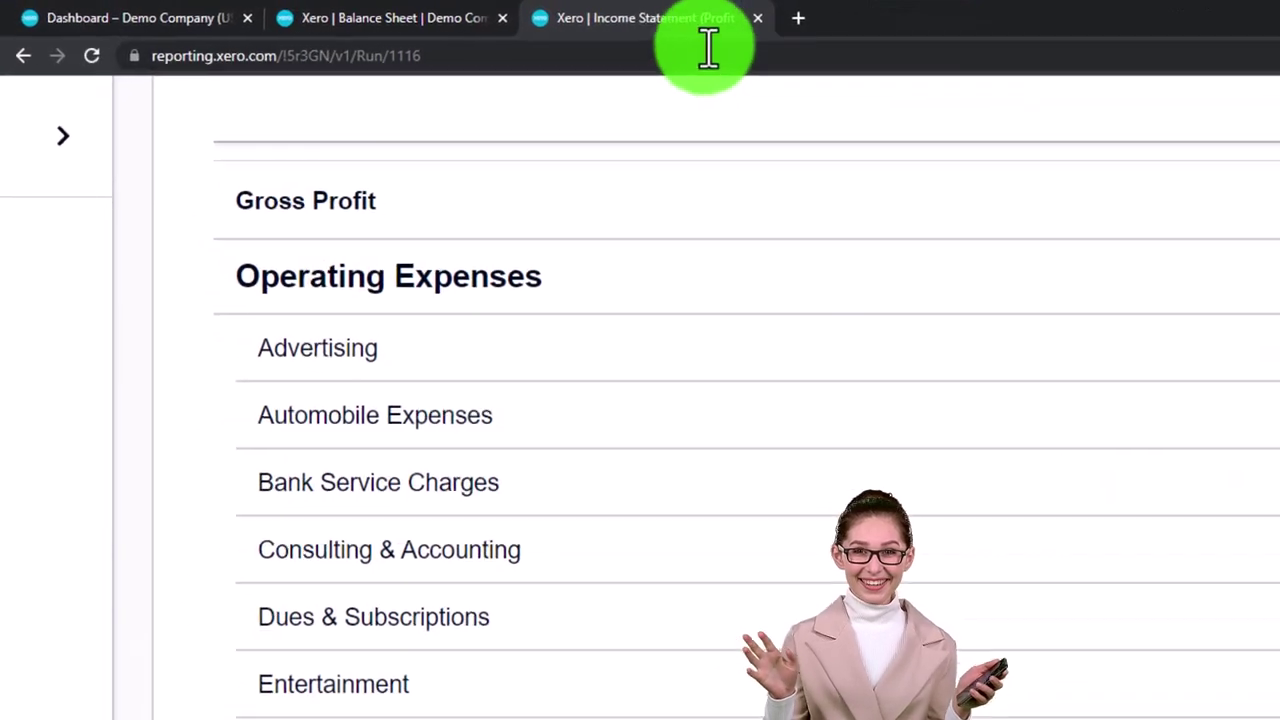
Duplicate the Income Statement browser tab and open the Accounting reports list in the duplicate
right_click(737, 22)
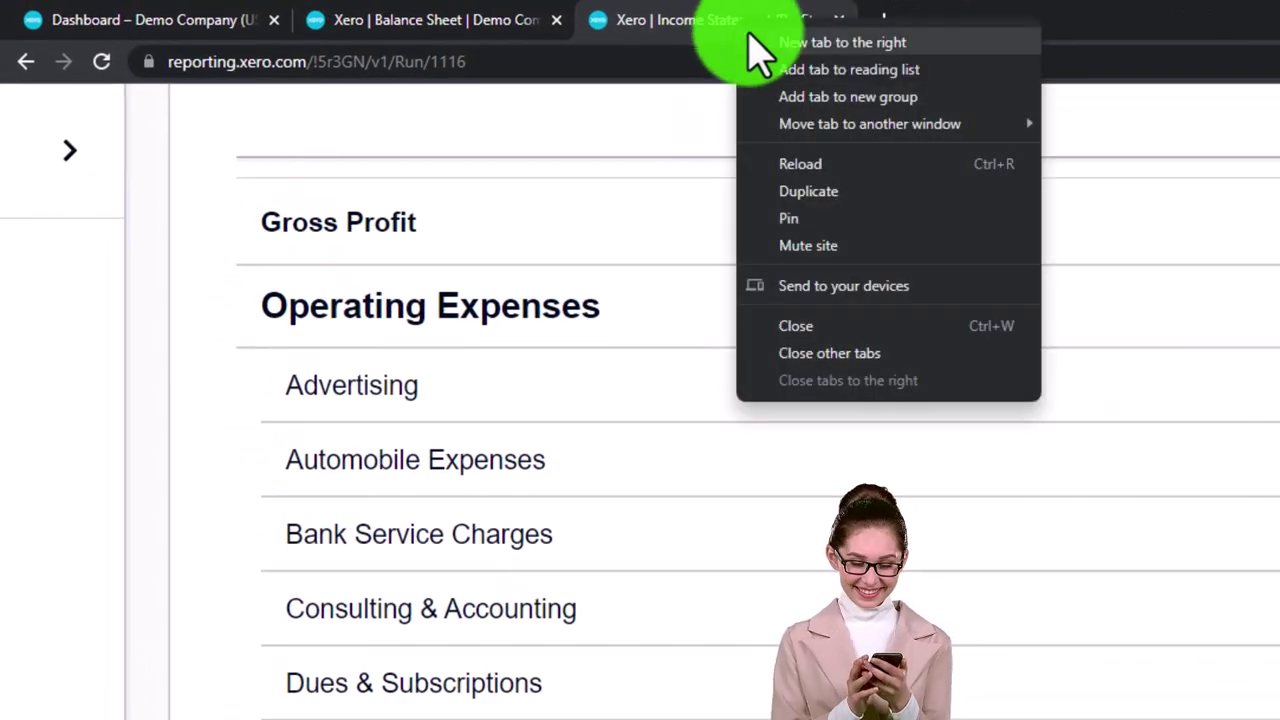
click(800, 190)
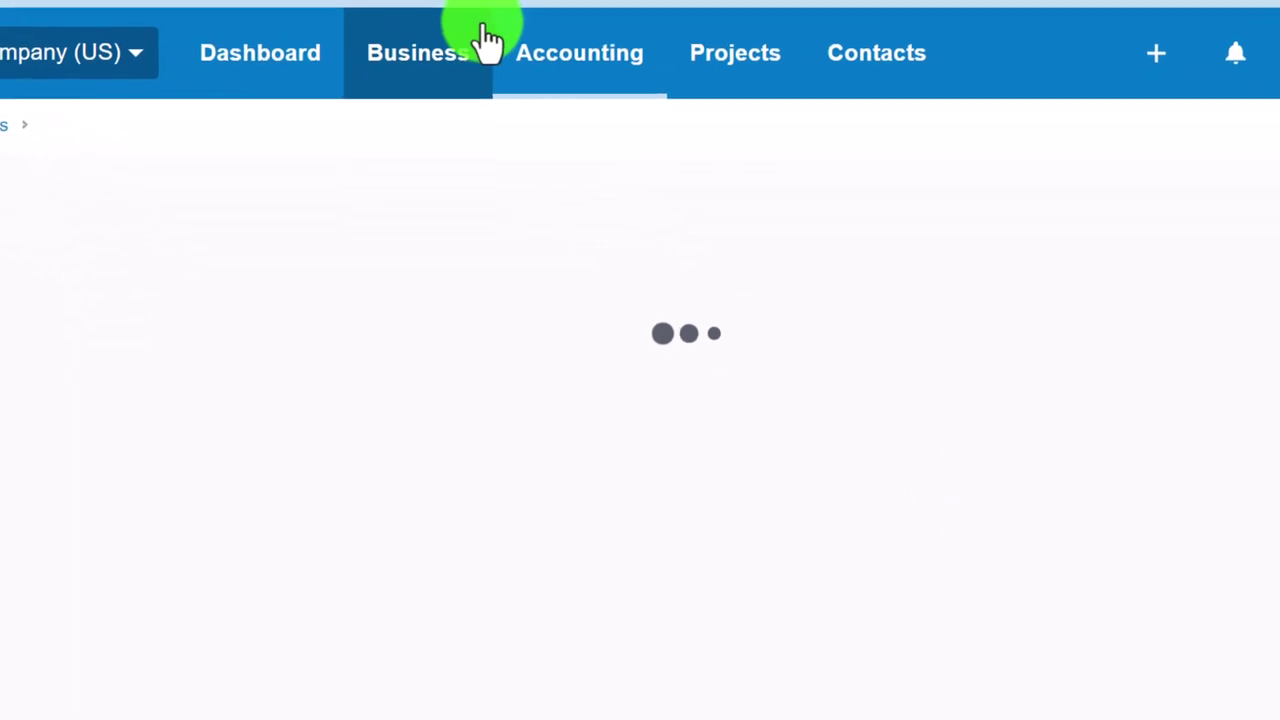
click(577, 55)
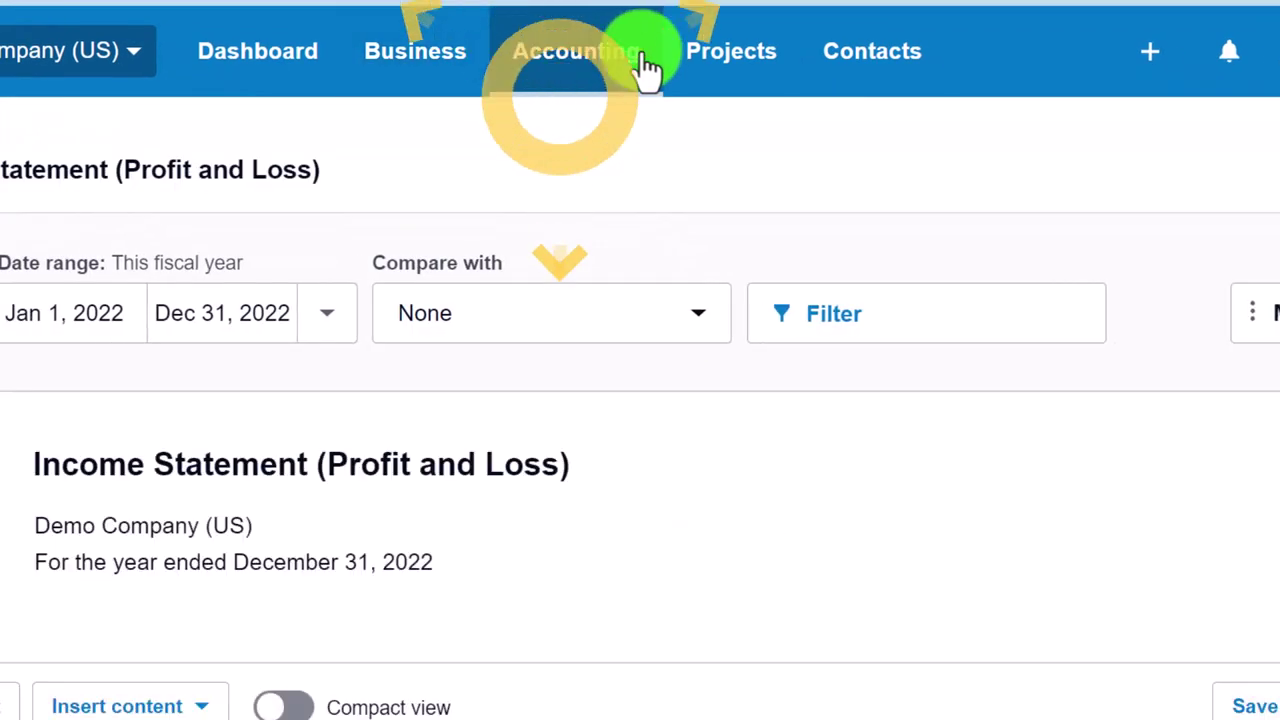
click(620, 212)
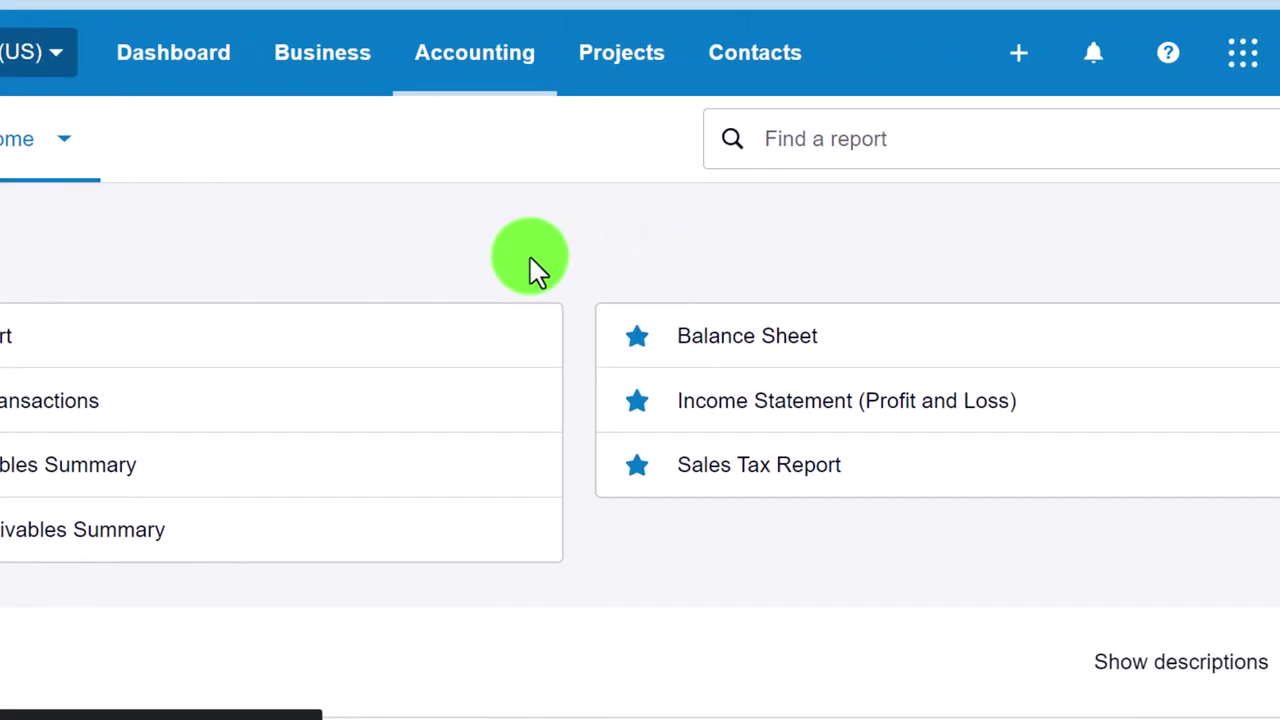
Open the Analytics - Business snapshot report and examine its income, expenses, profit margins and largest operating expenses
scroll(530, 257, down, 5)
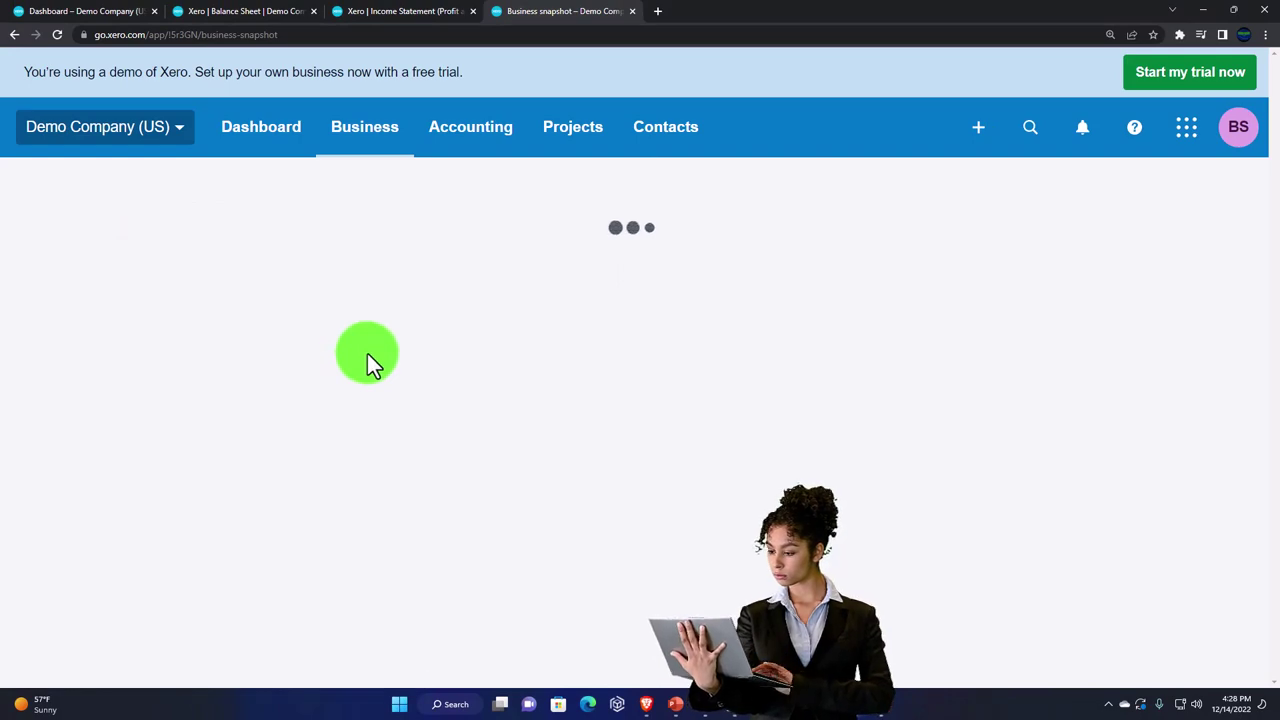
scroll(367, 353, down, 2)
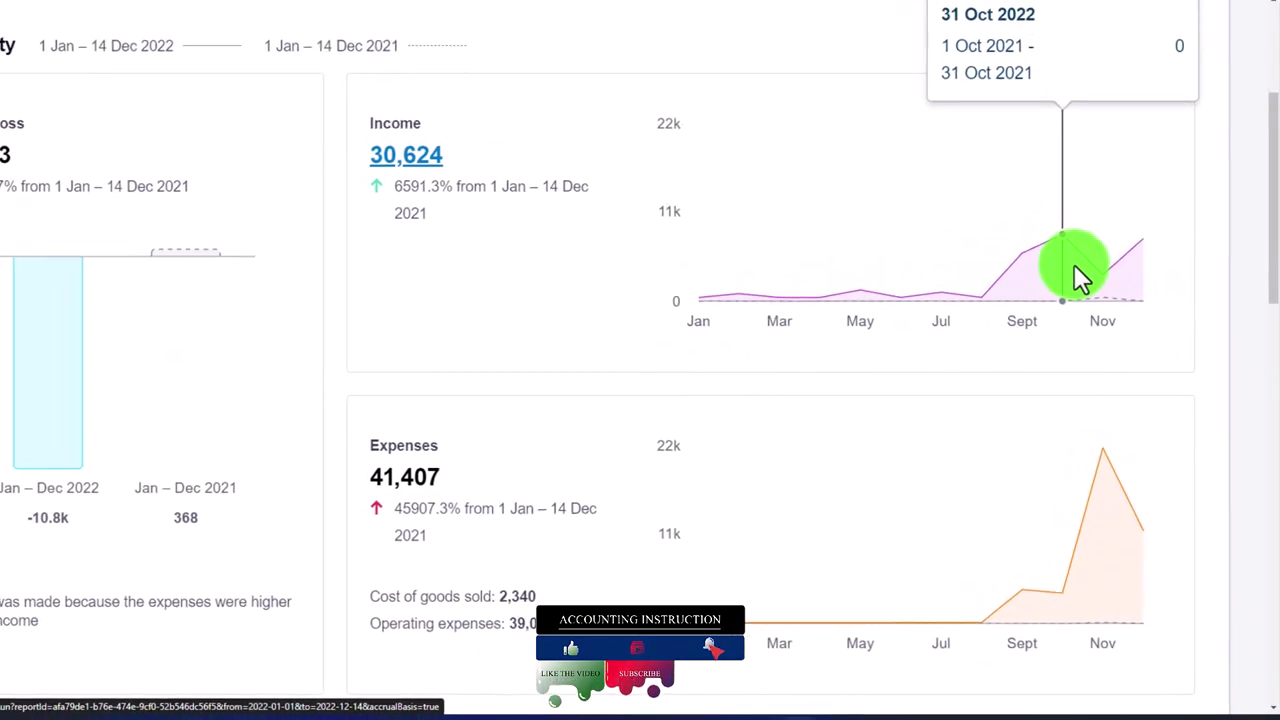
scroll(1060, 300, down, 2)
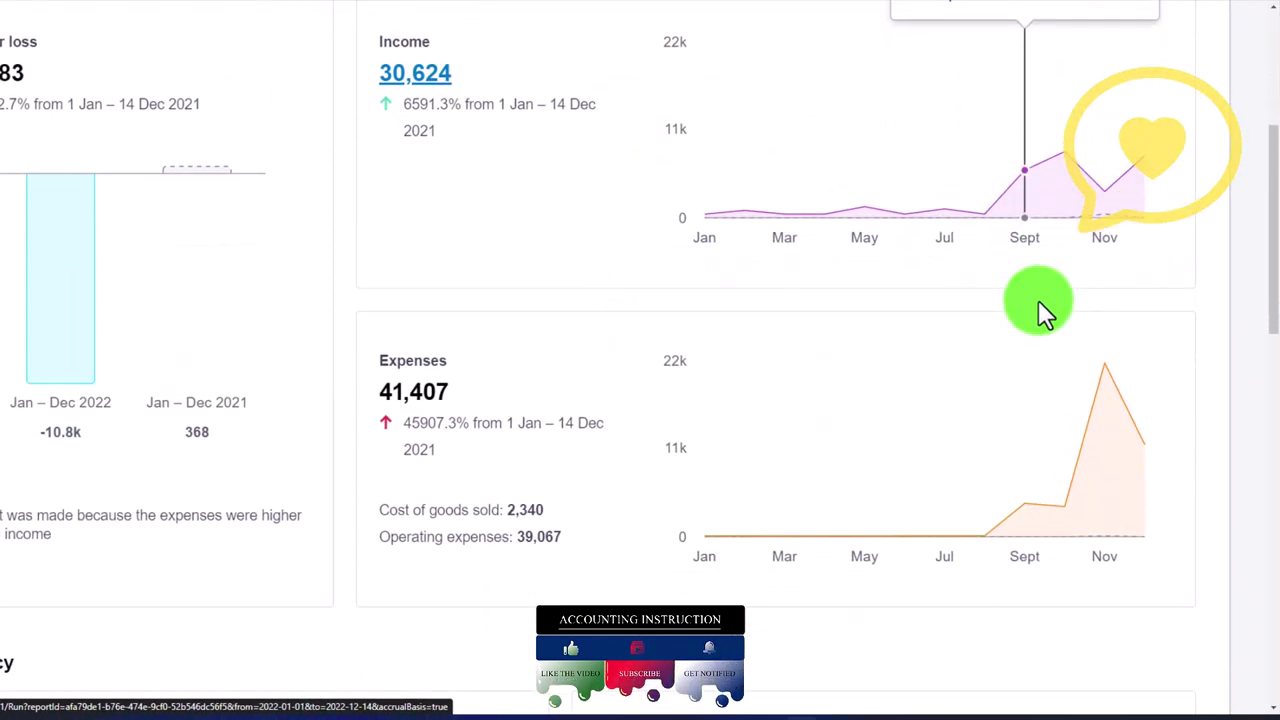
scroll(1106, 350, down, 4)
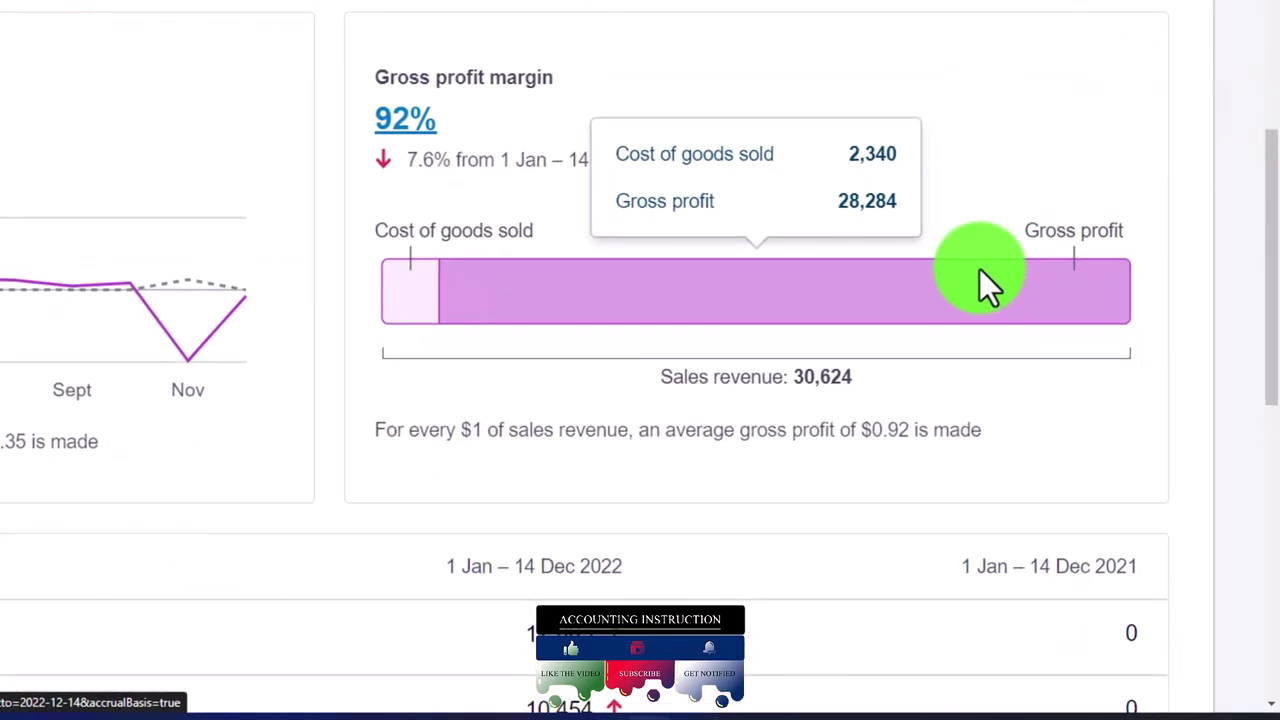
scroll(985, 285, down, 2)
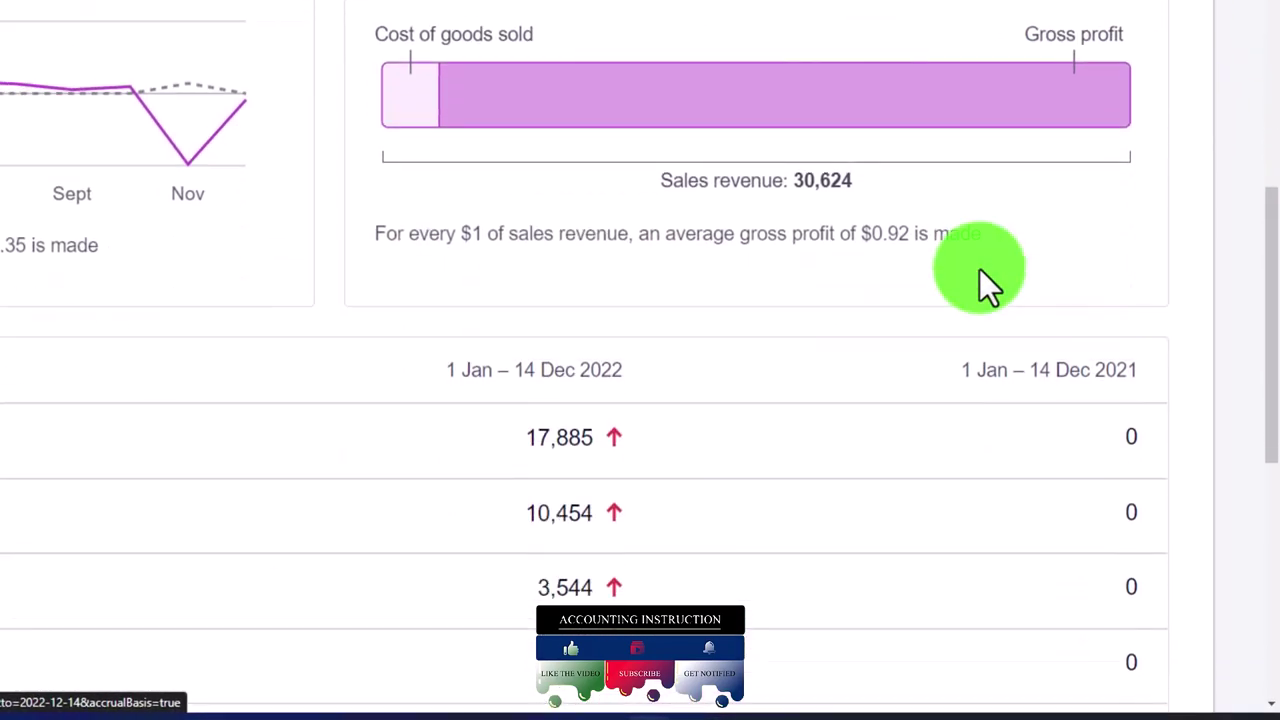
scroll(572, 487, up, 3)
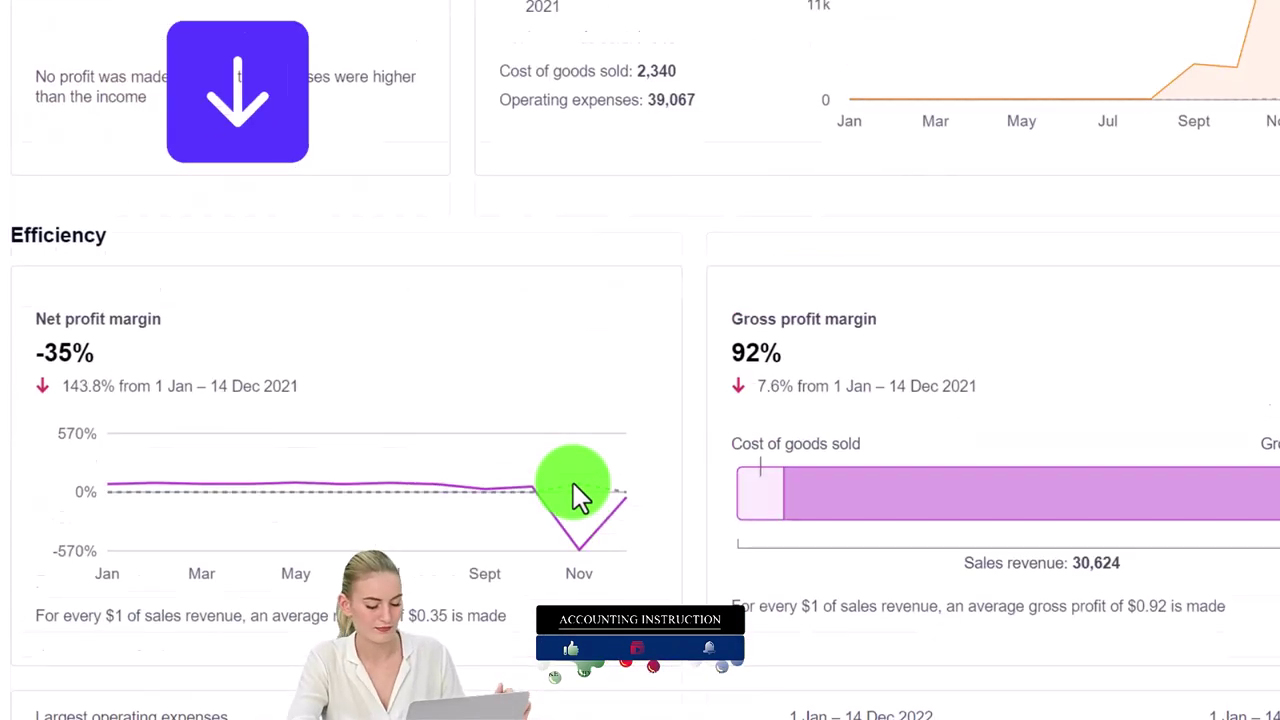
scroll(572, 485, up, 3)
scroll(594, 471, up, 2)
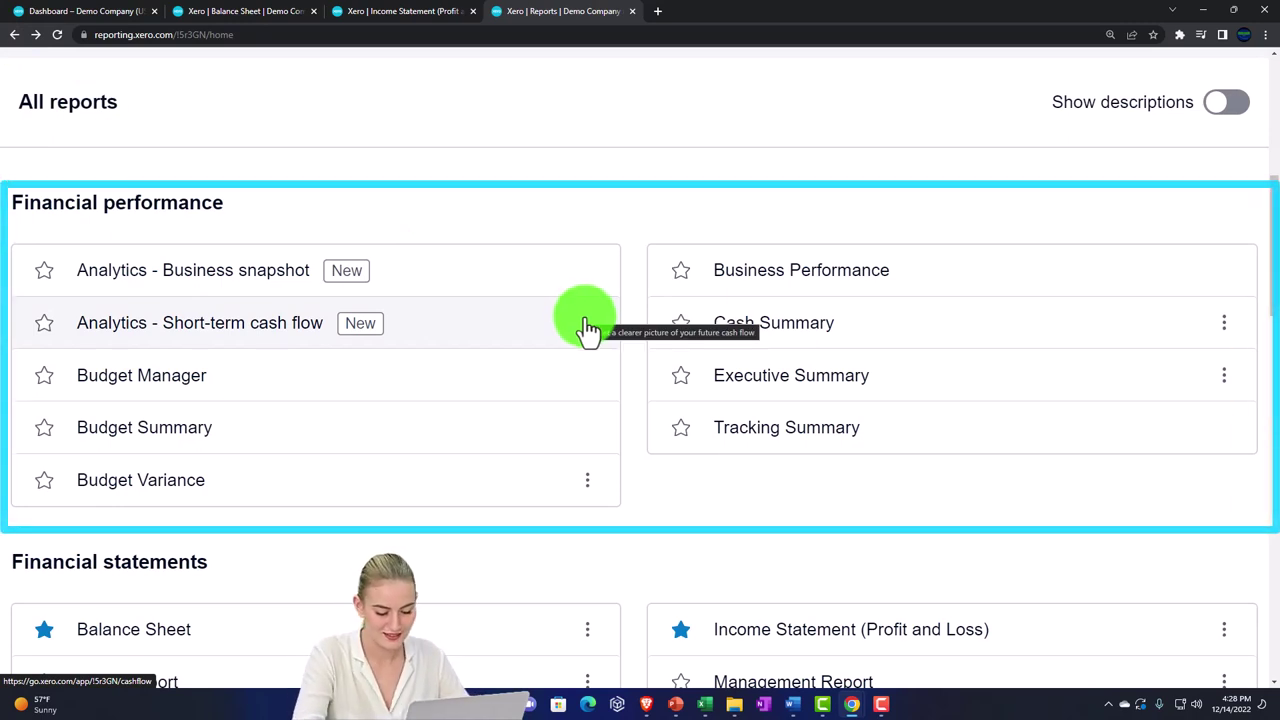
Open the Aged Payables Summary from the Payables and receivables reports
scroll(588, 328, down, 2)
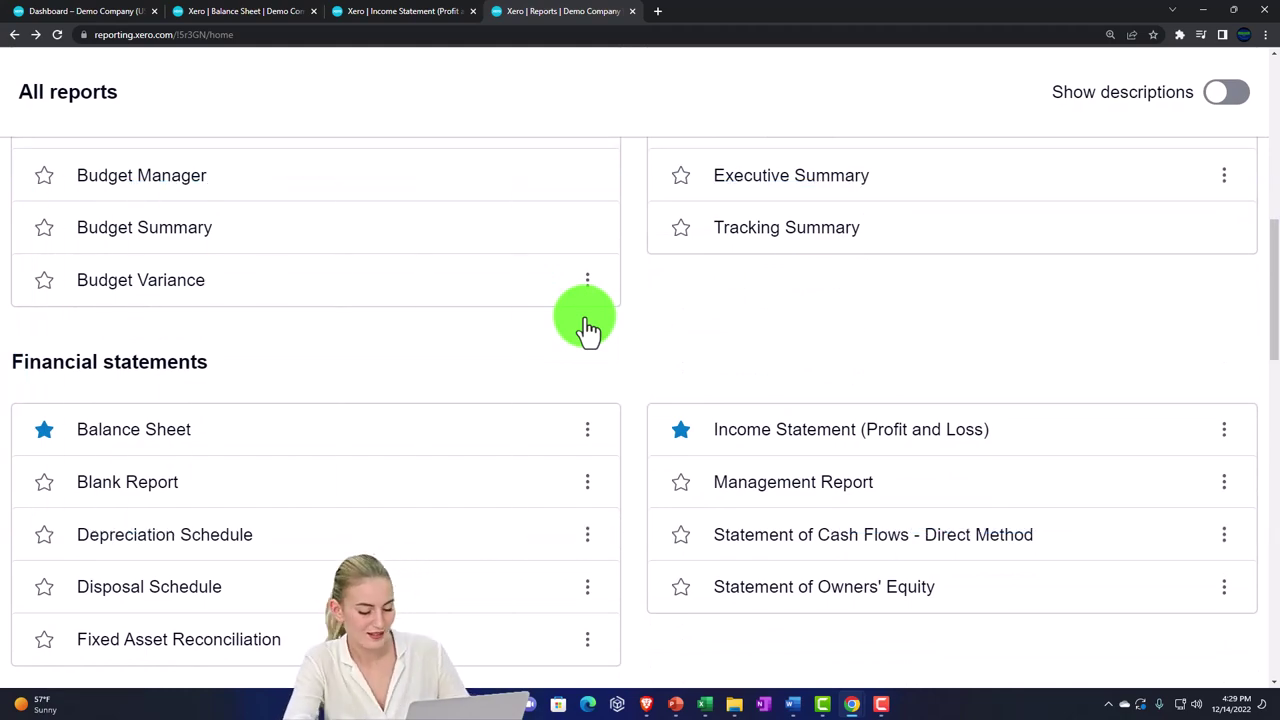
scroll(588, 328, down, 5)
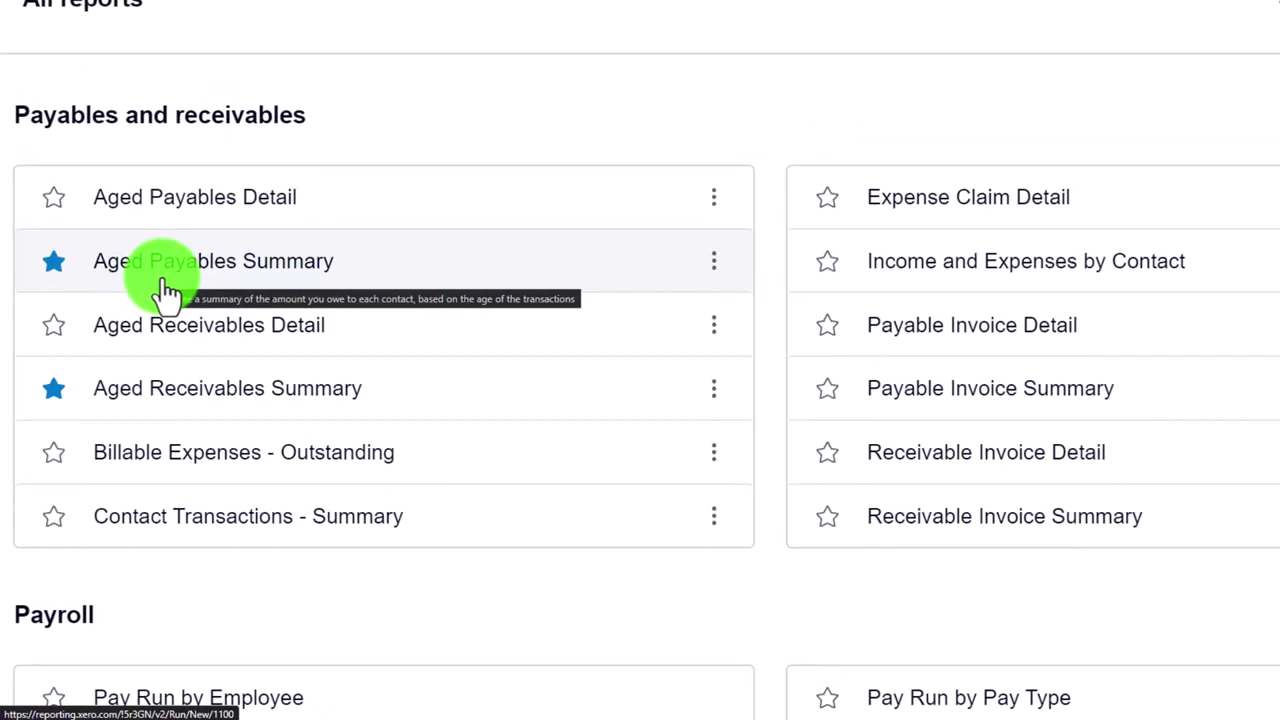
click(197, 292)
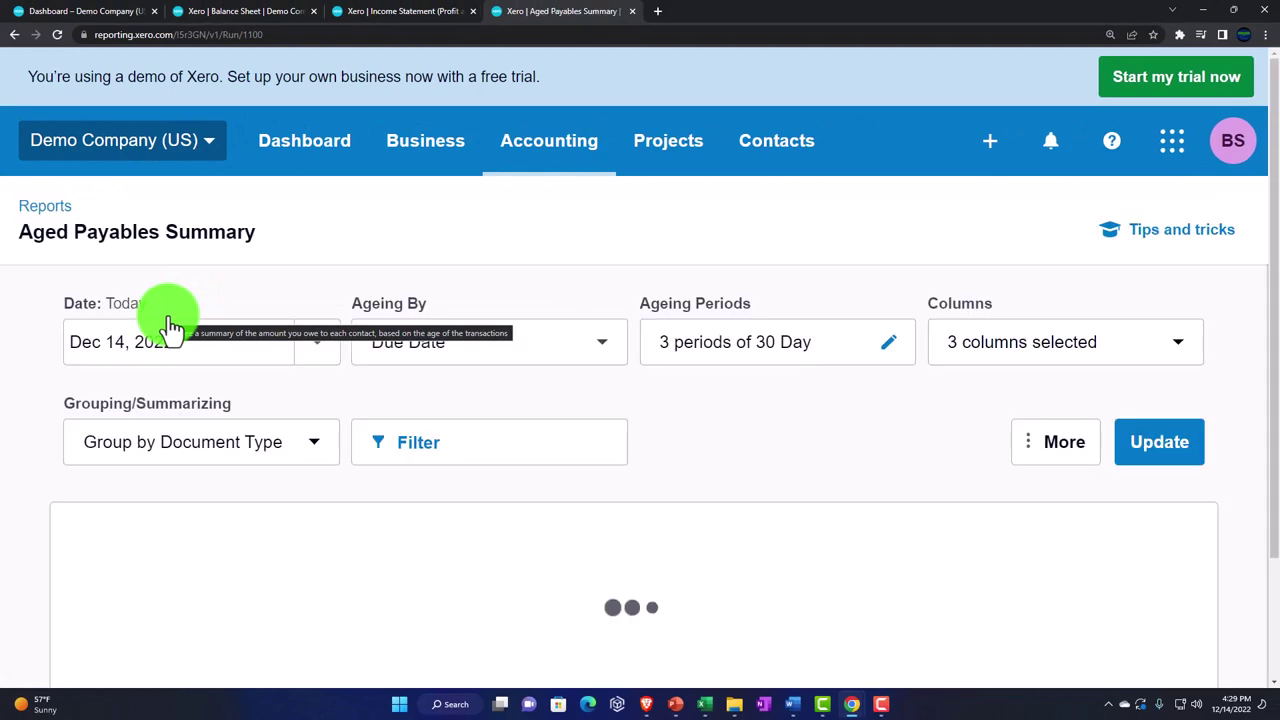
Set the Aged Payables Summary to the custom date Dec 31, 2022 and update the report
click(320, 345)
scroll(406, 459, down, 2)
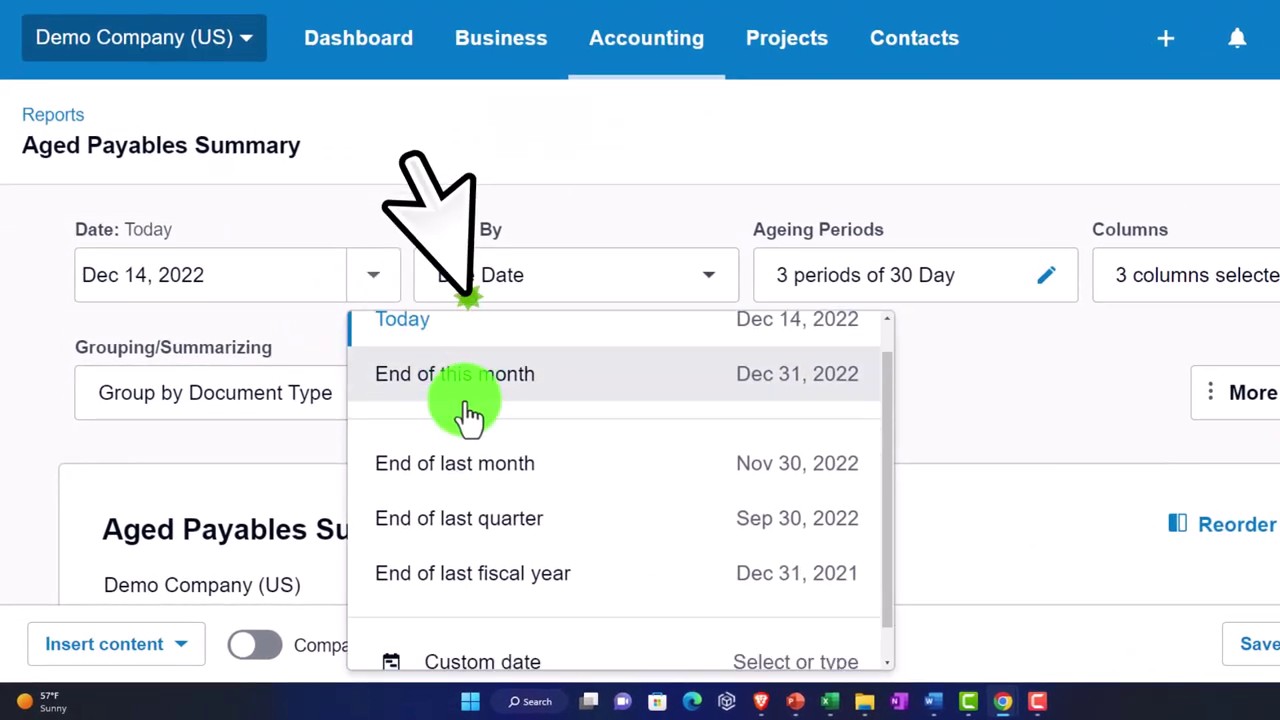
click(512, 627)
scroll(474, 620, down, 3)
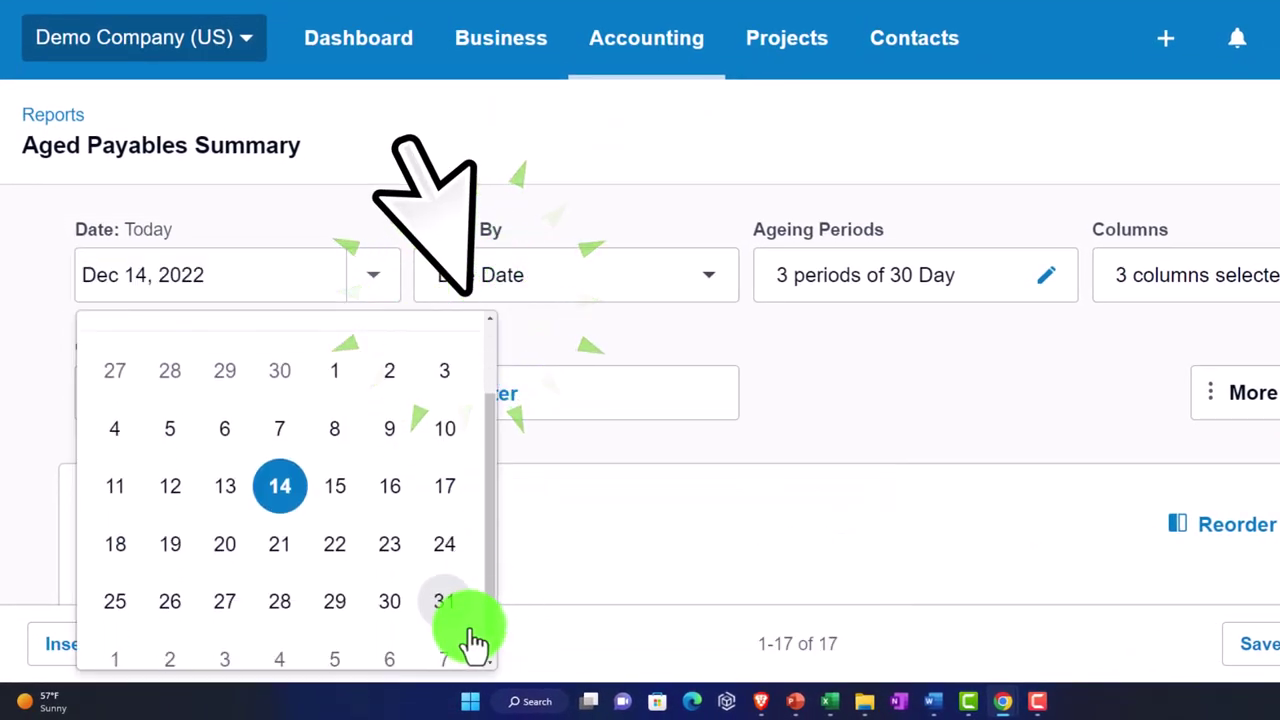
click(452, 600)
click(1125, 398)
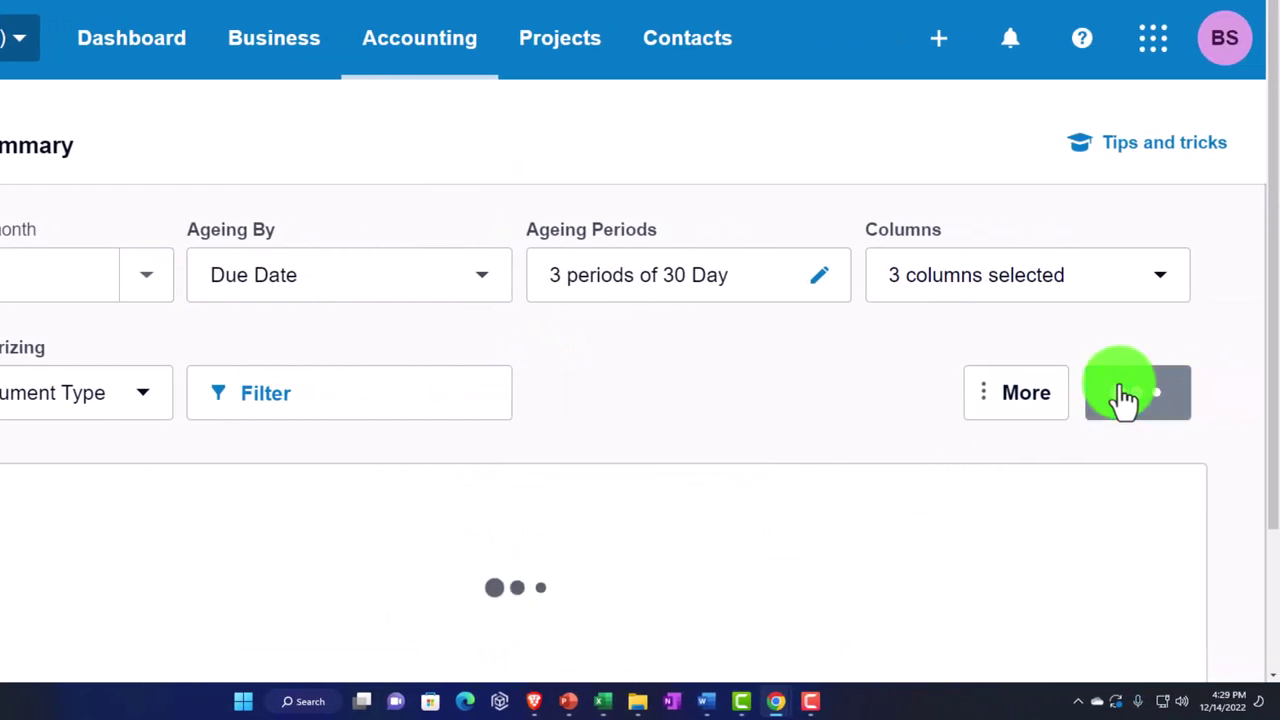
Review the aged payables by contact, export the report to Excel and open the downloaded workbook with editing enabled
scroll(1017, 400, down, 5)
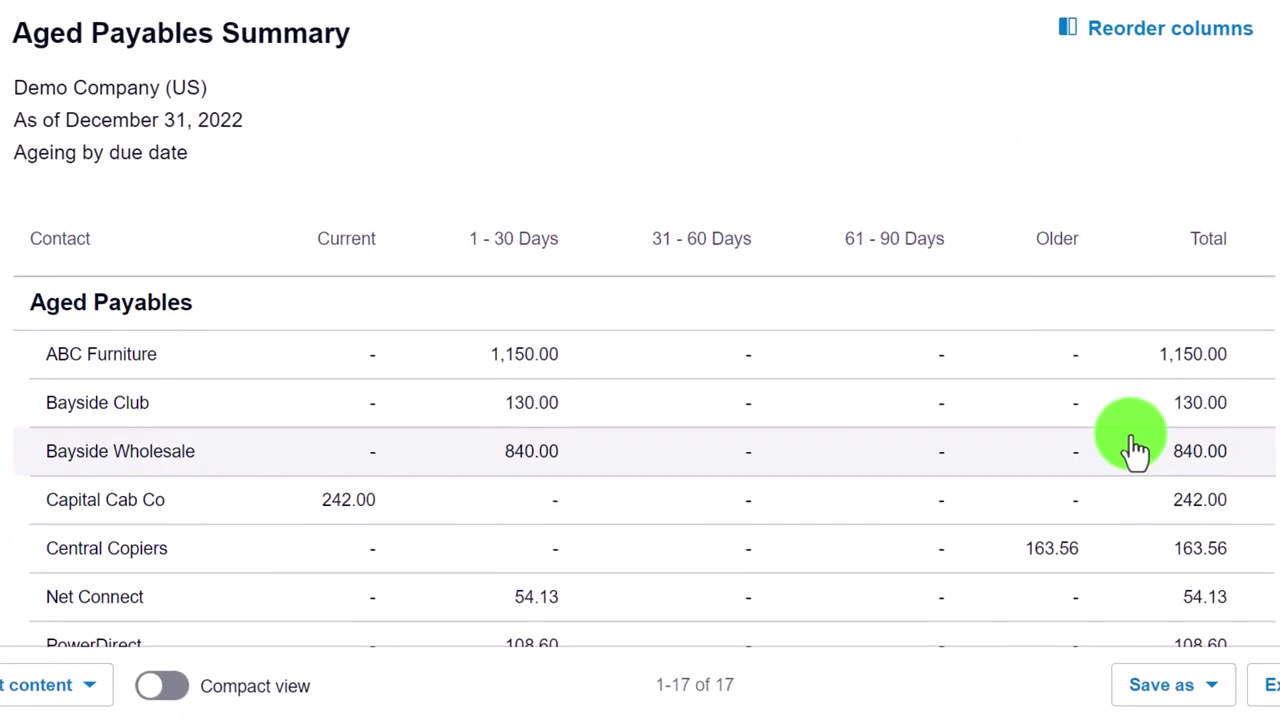
scroll(486, 237, down, 3)
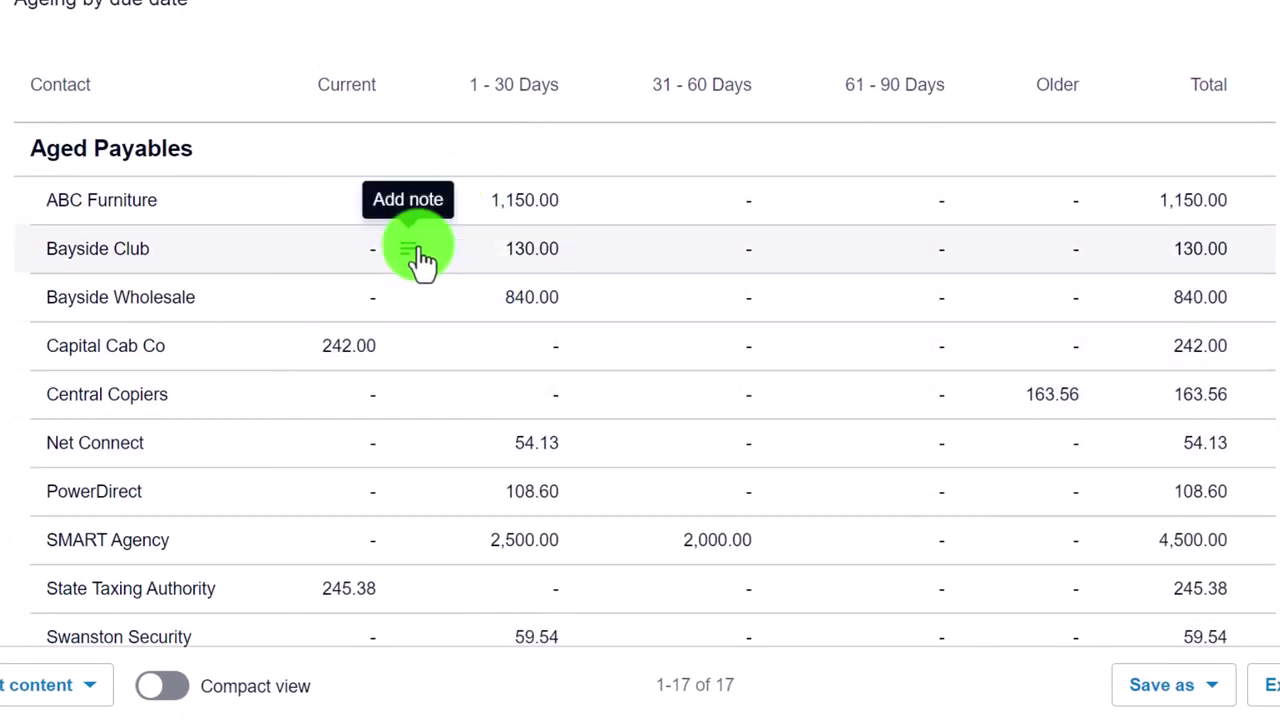
click(412, 250)
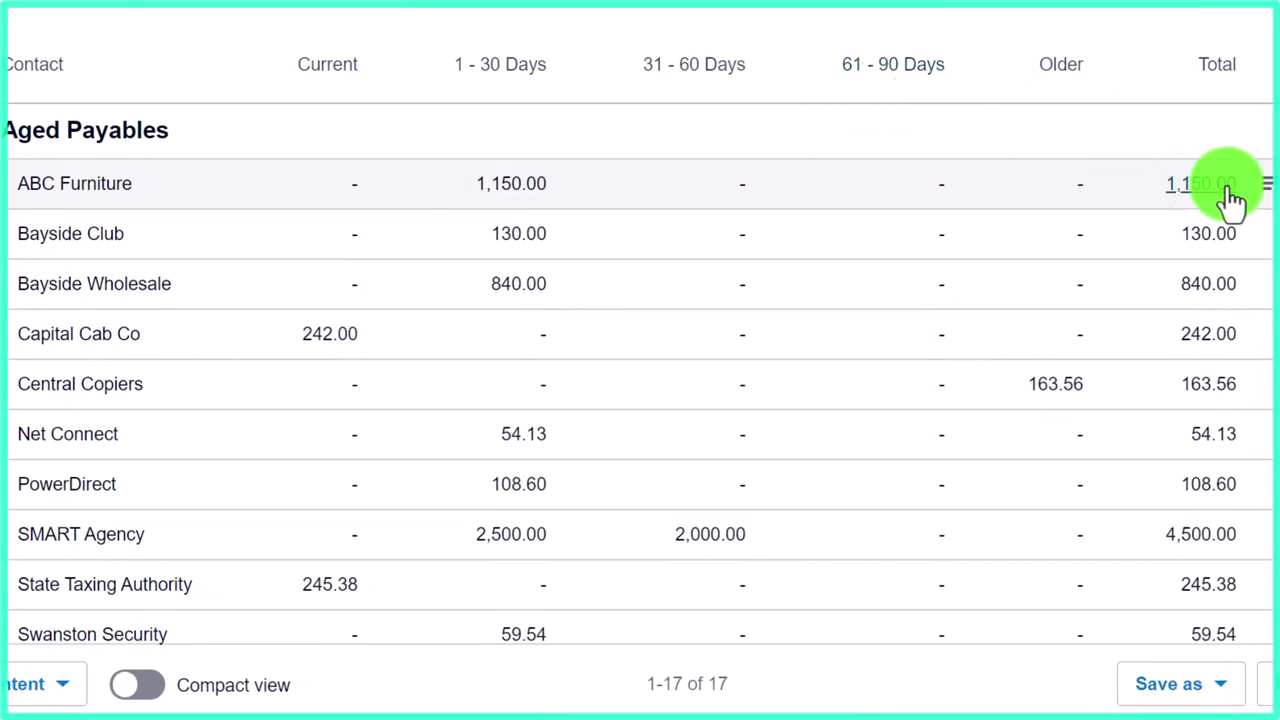
scroll(1240, 197, down, 3)
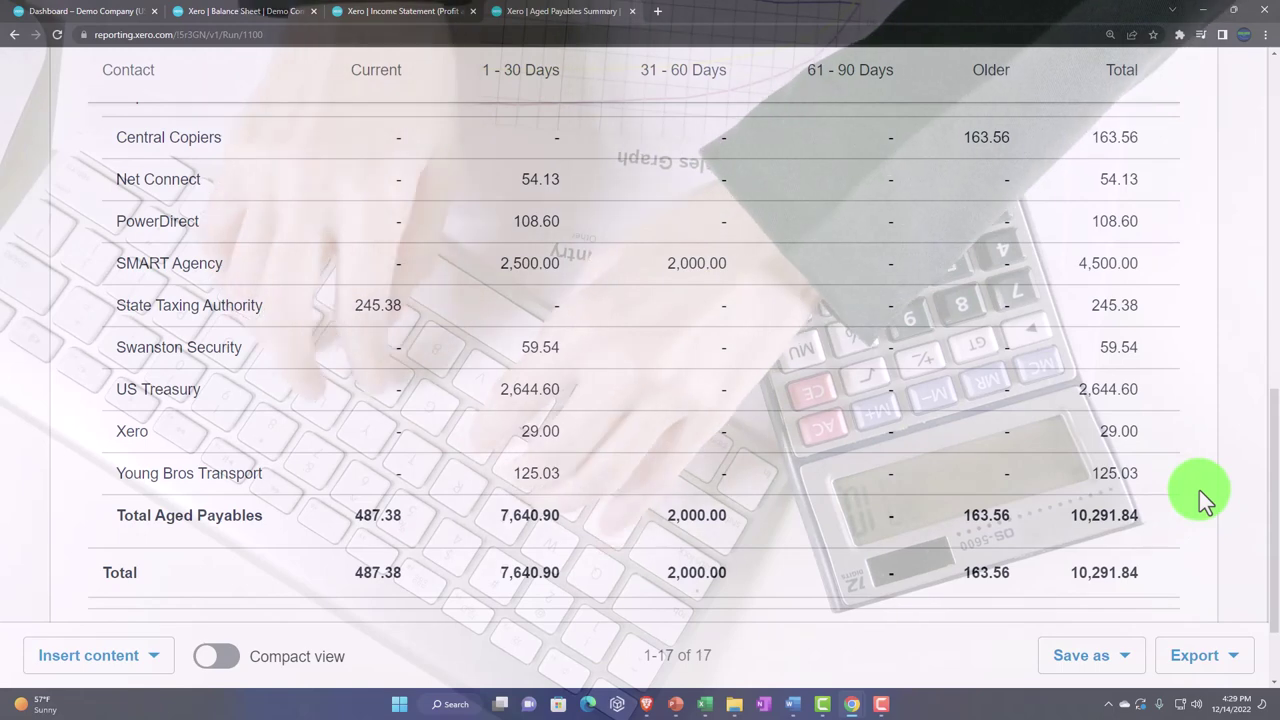
click(1237, 658)
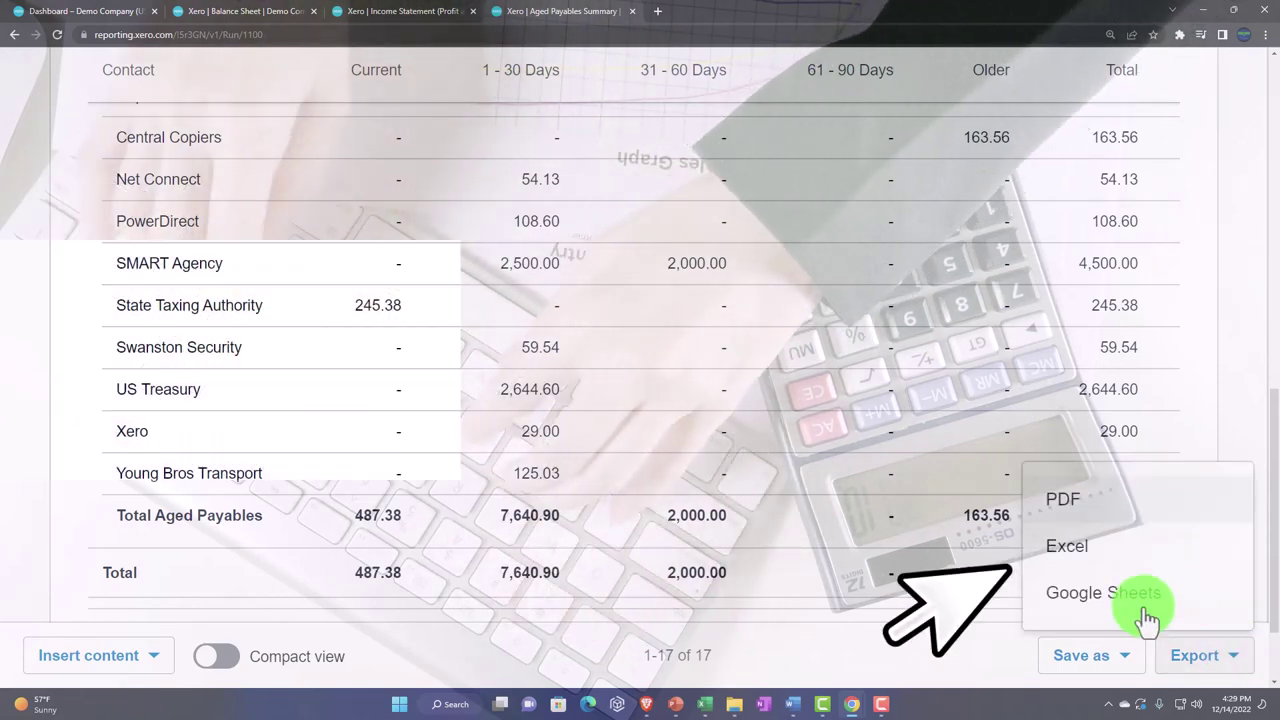
click(1087, 552)
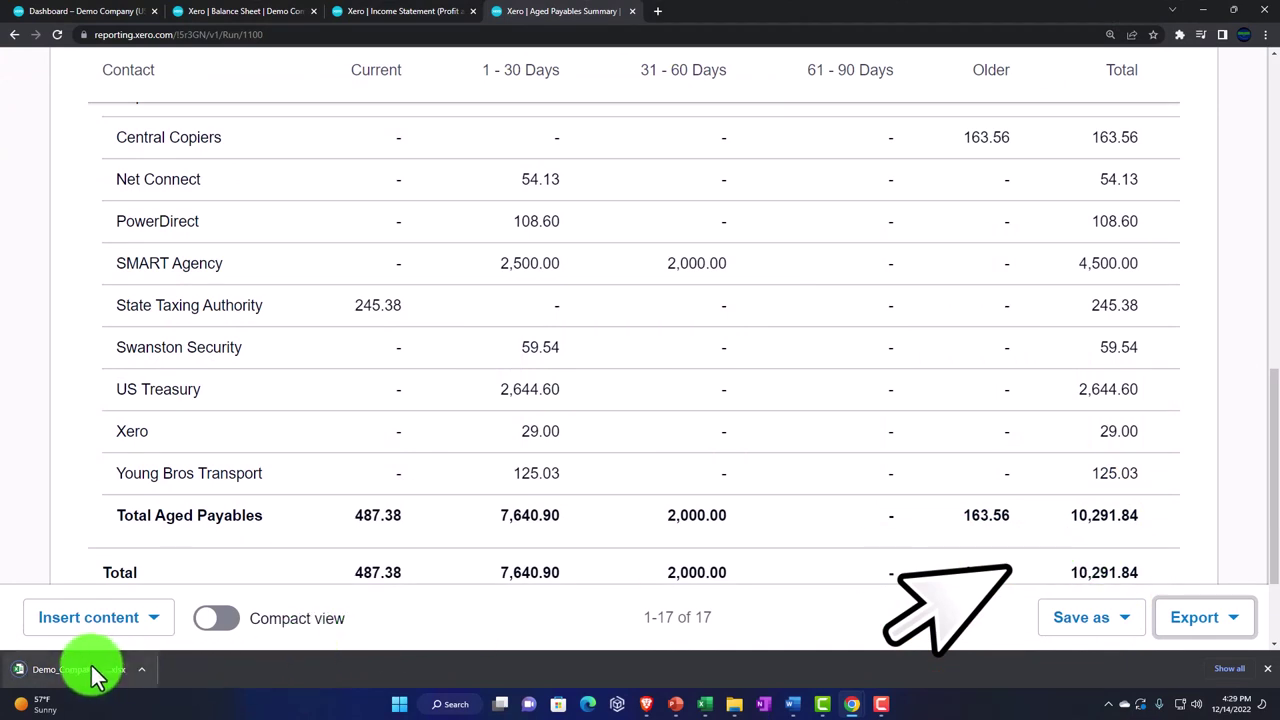
click(91, 668)
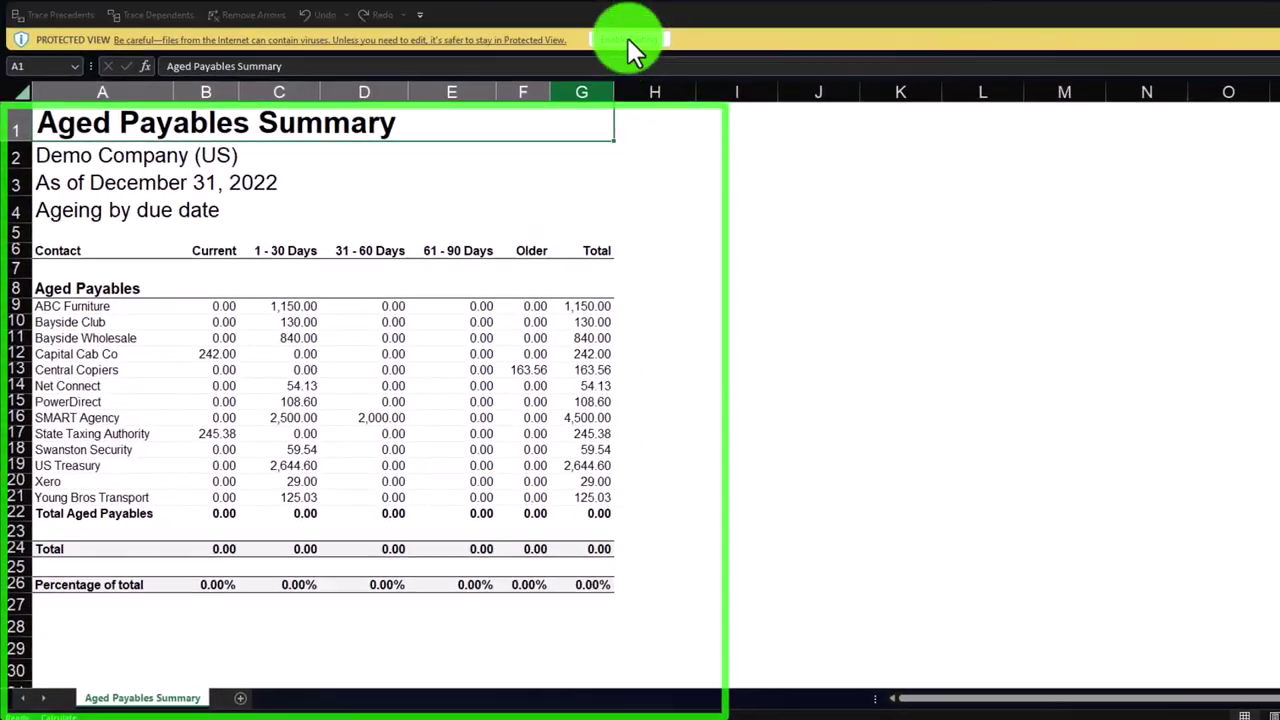
click(625, 40)
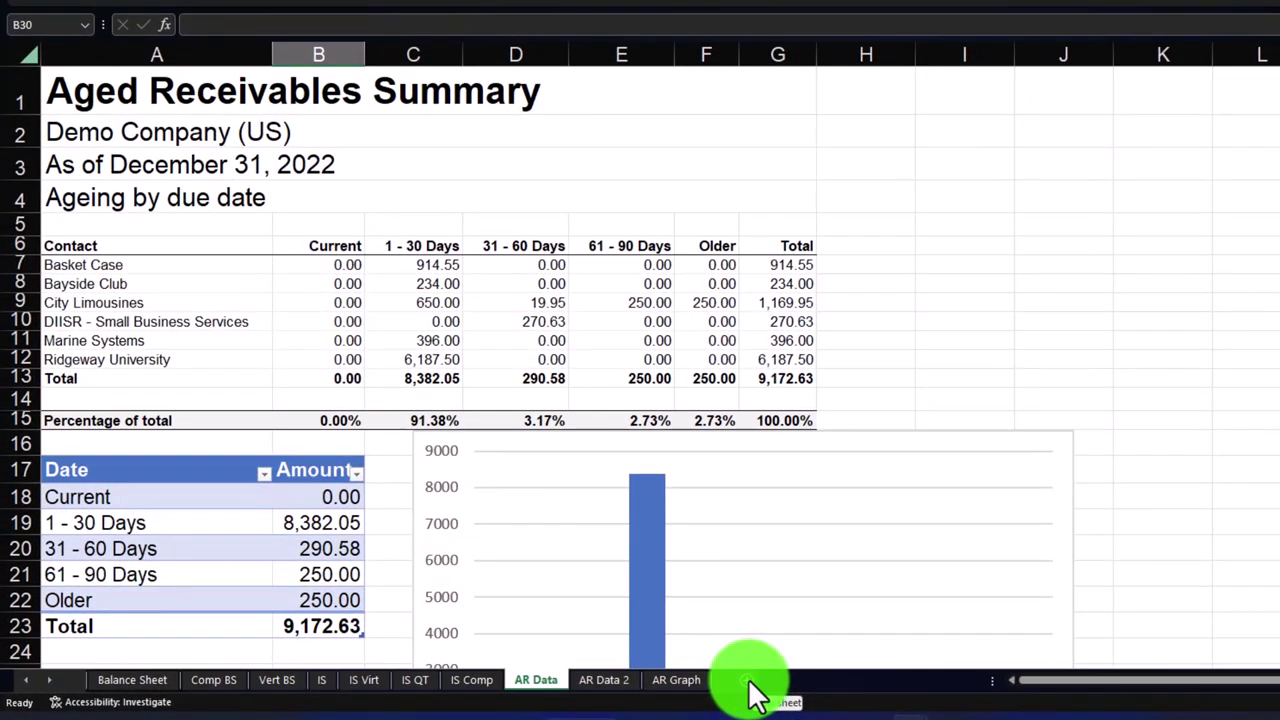
Add a new sheet after AR Graph in the Reports workbook and name it AP Data
click(750, 681)
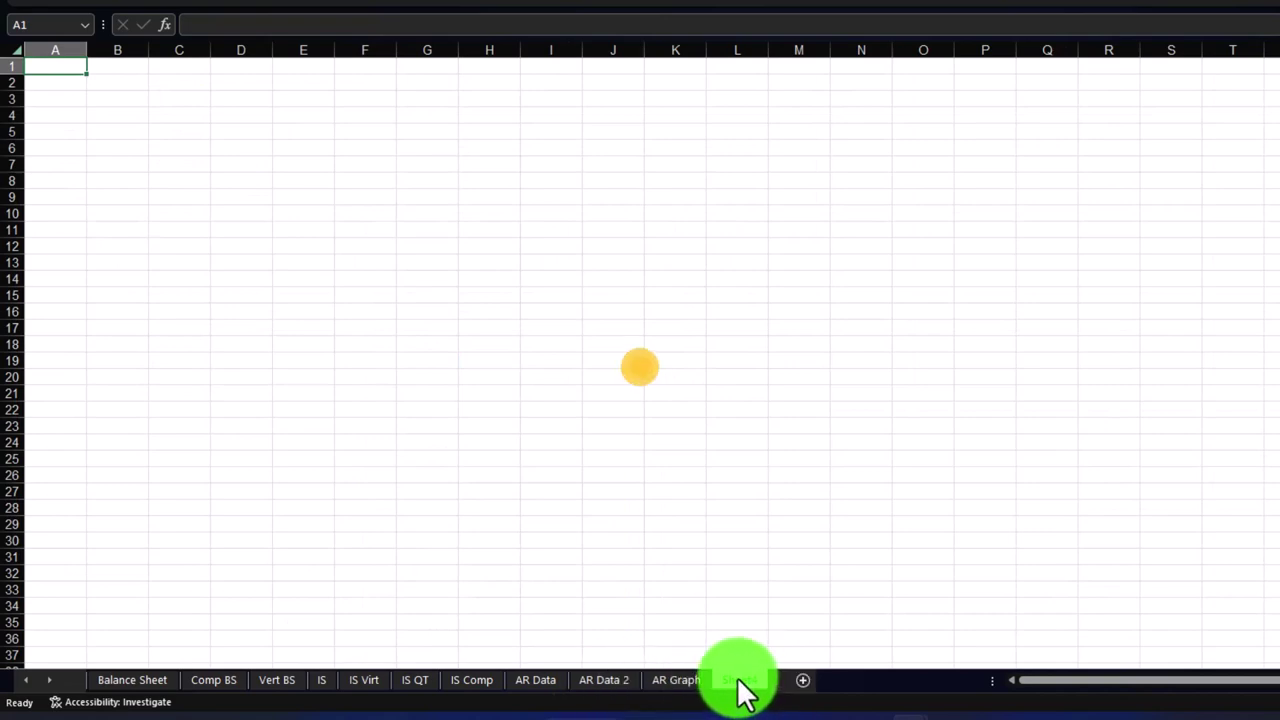
double_click(738, 682)
text(A)
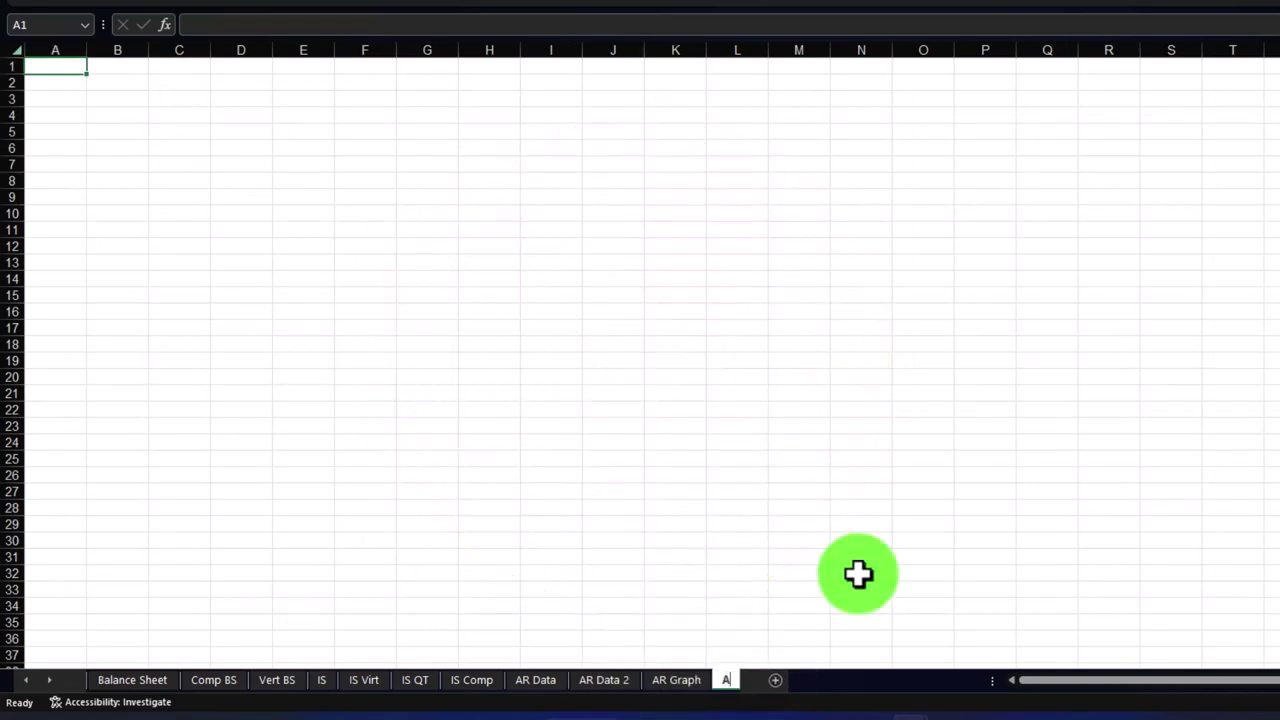
text(P Data)
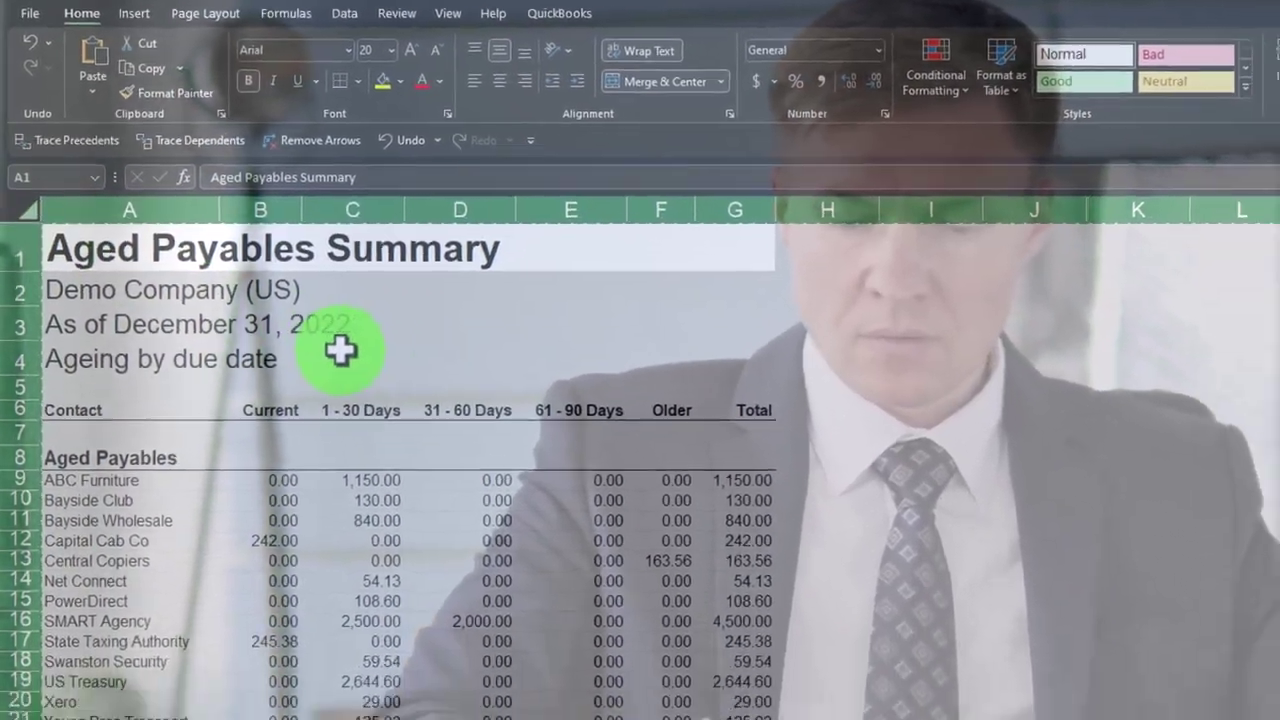
Copy the entire Aged Payables Summary sheet from the exported workbook and paste it into the AP Data sheet of the Reports workbook
right_click(345, 355)
click(395, 416)
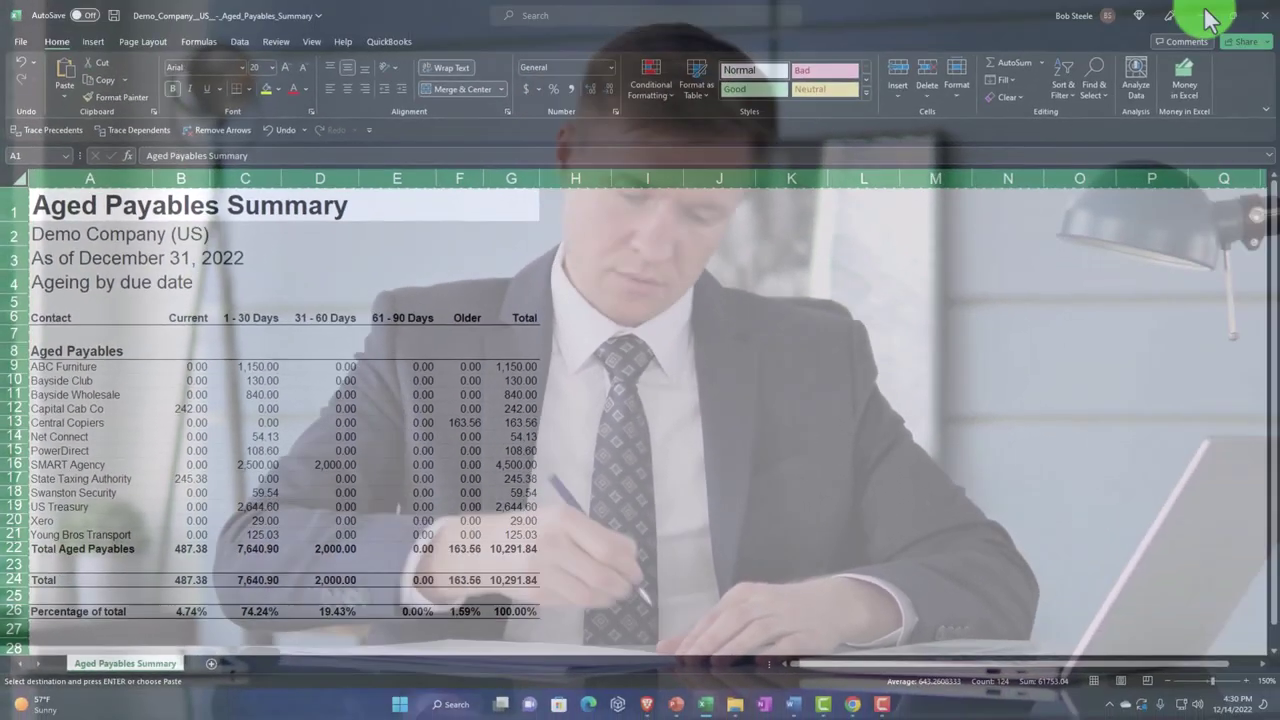
click(1202, 15)
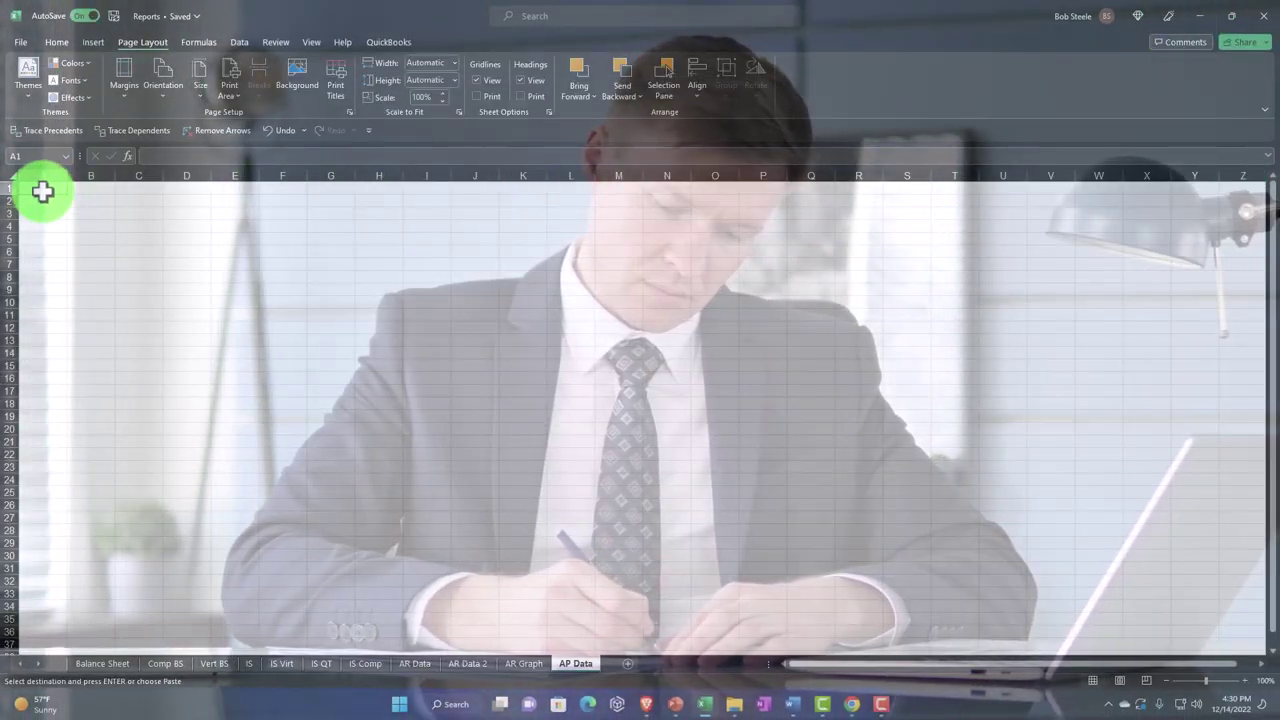
click(11, 188)
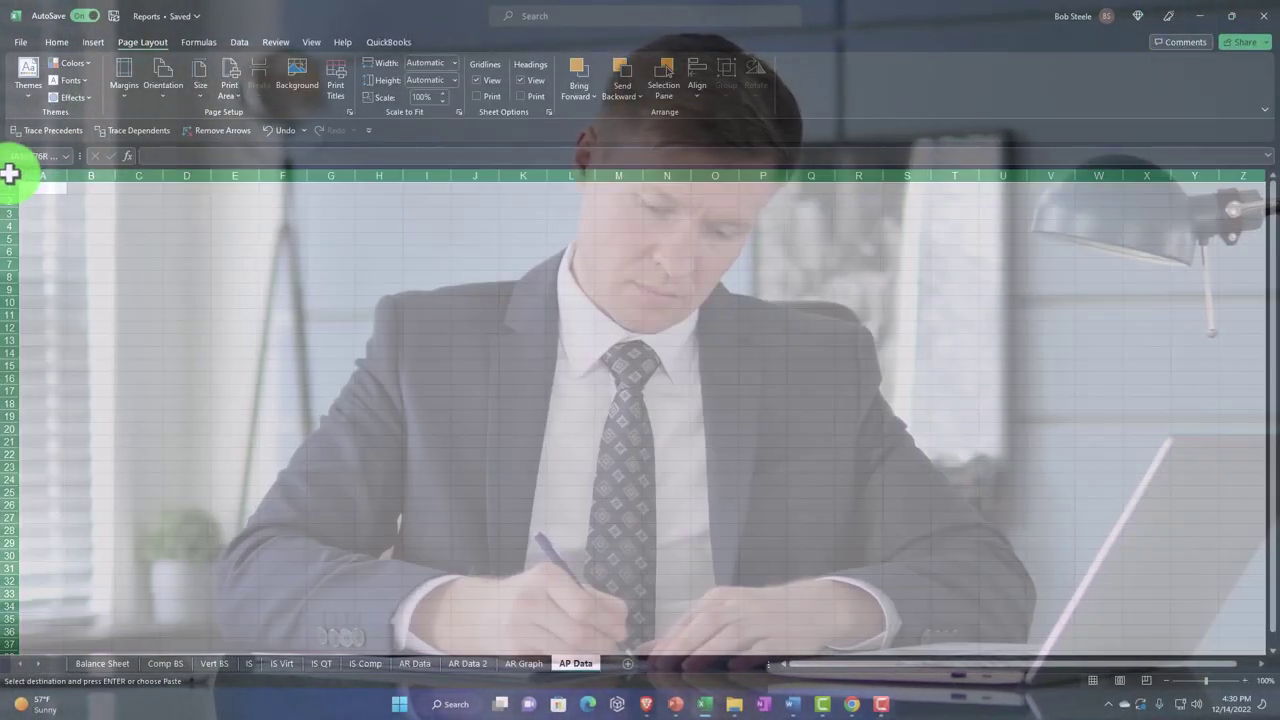
right_click(73, 210)
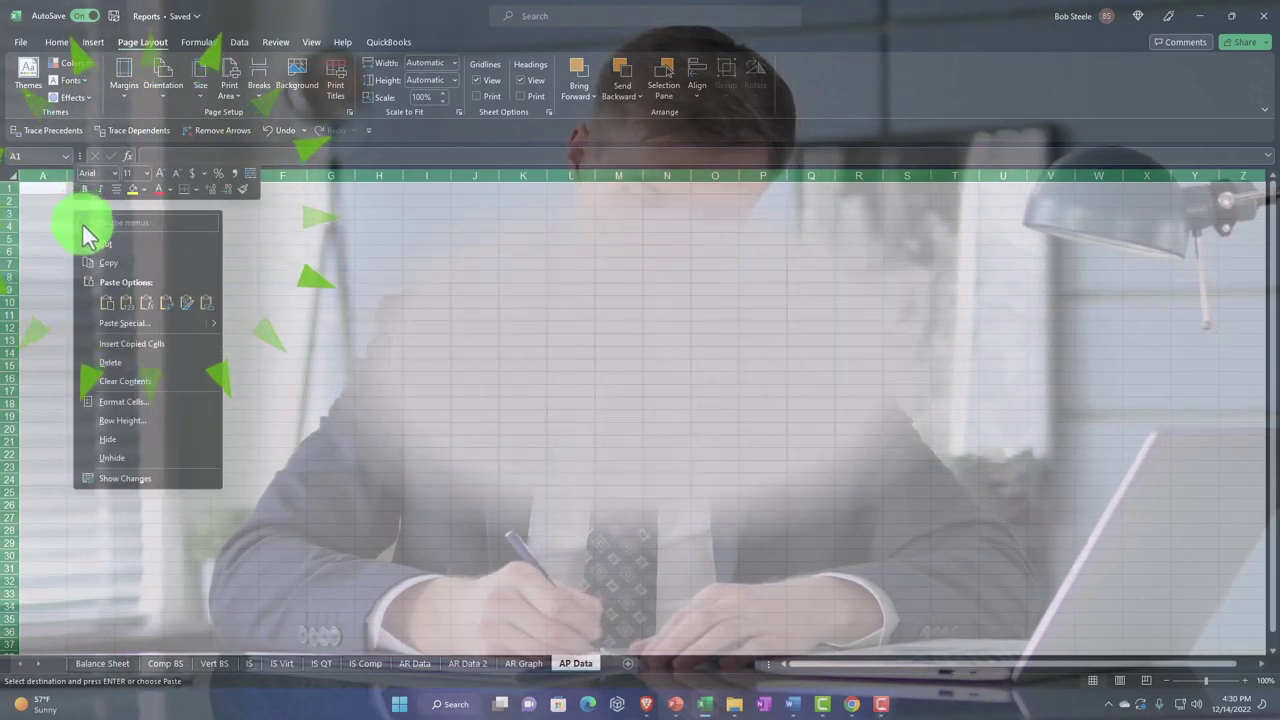
click(106, 302)
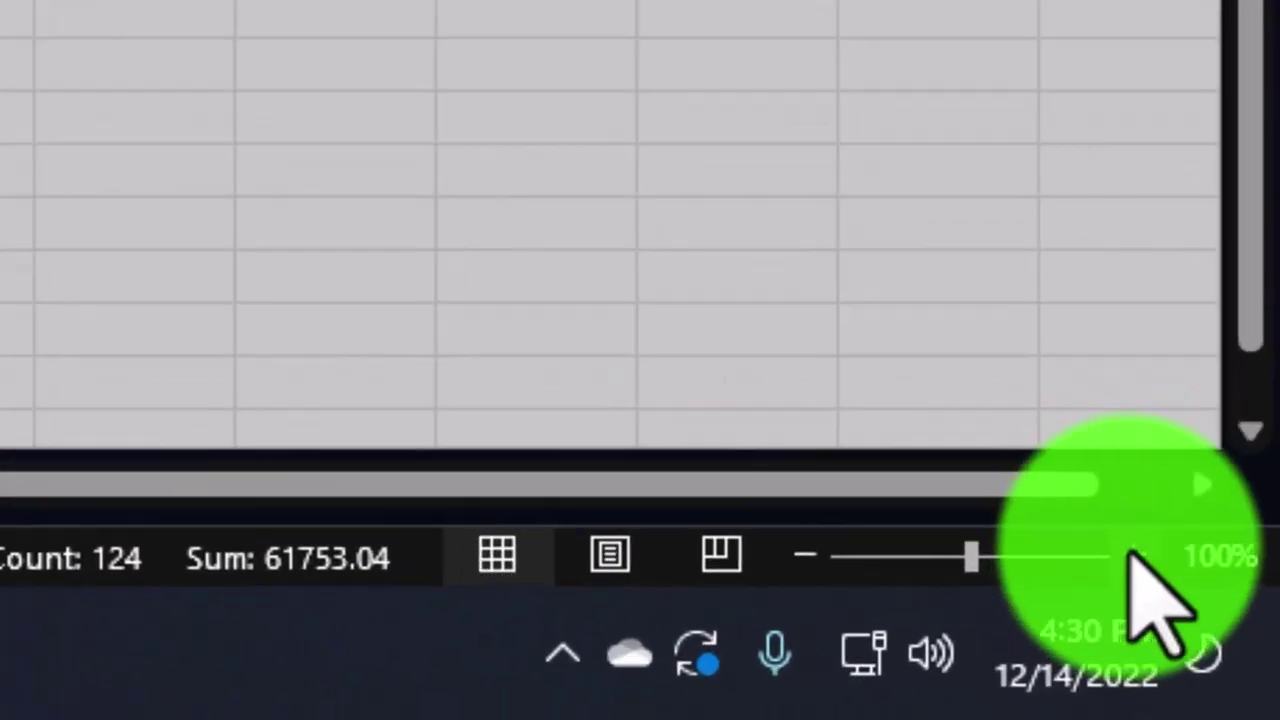
click(1132, 560)
click(1132, 560)
click(1132, 560)
click(1132, 560)
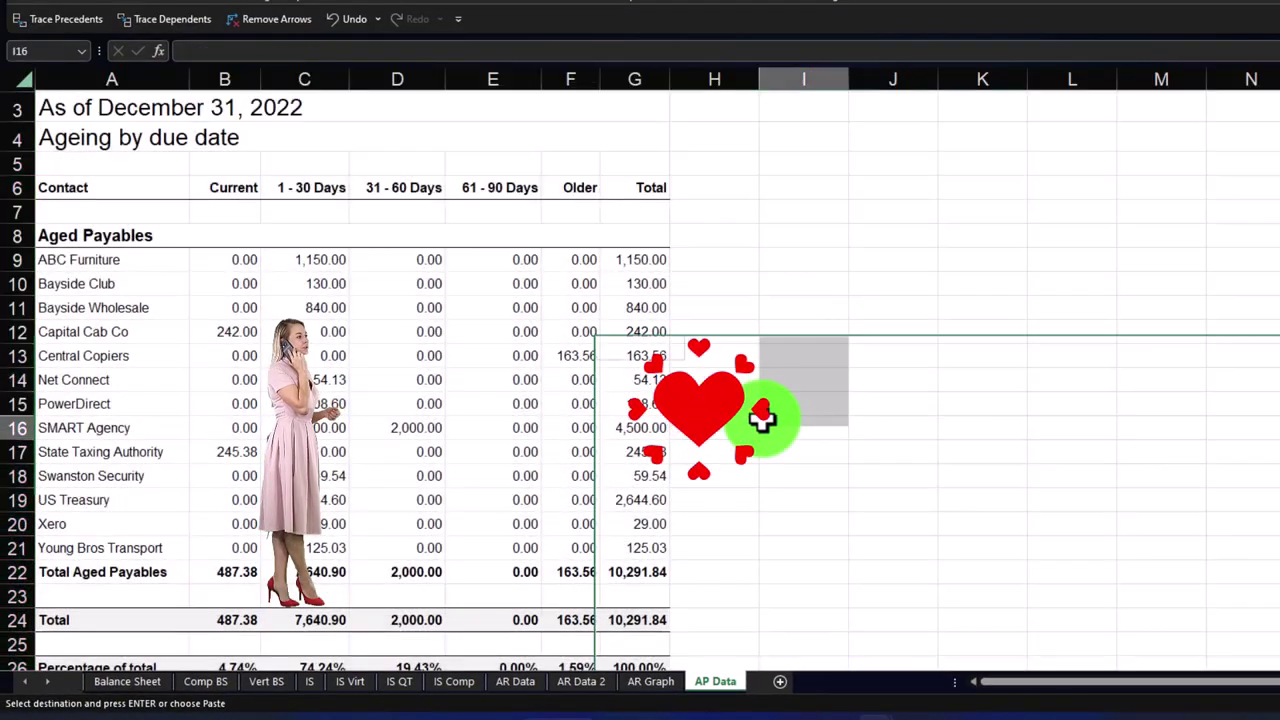
click(770, 426)
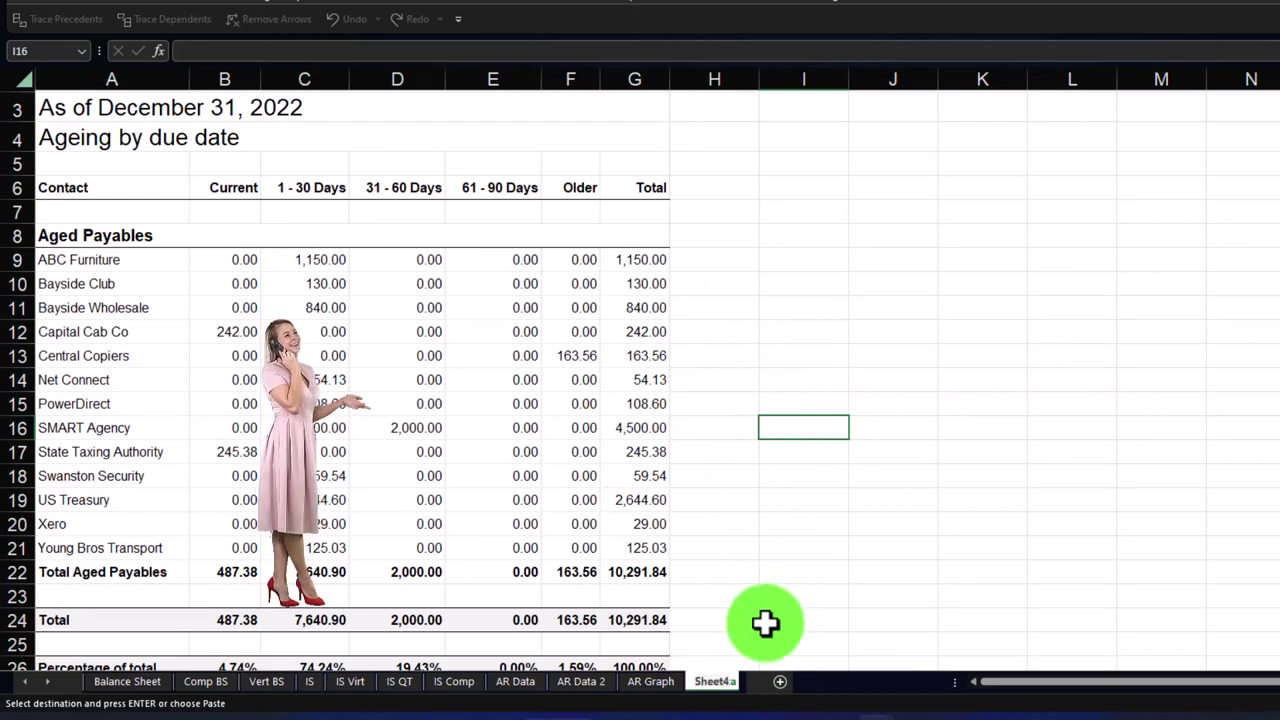
Rename the new sheet holding the pasted Aged Payables Summary as AP OG
click(652, 682)
click(705, 682)
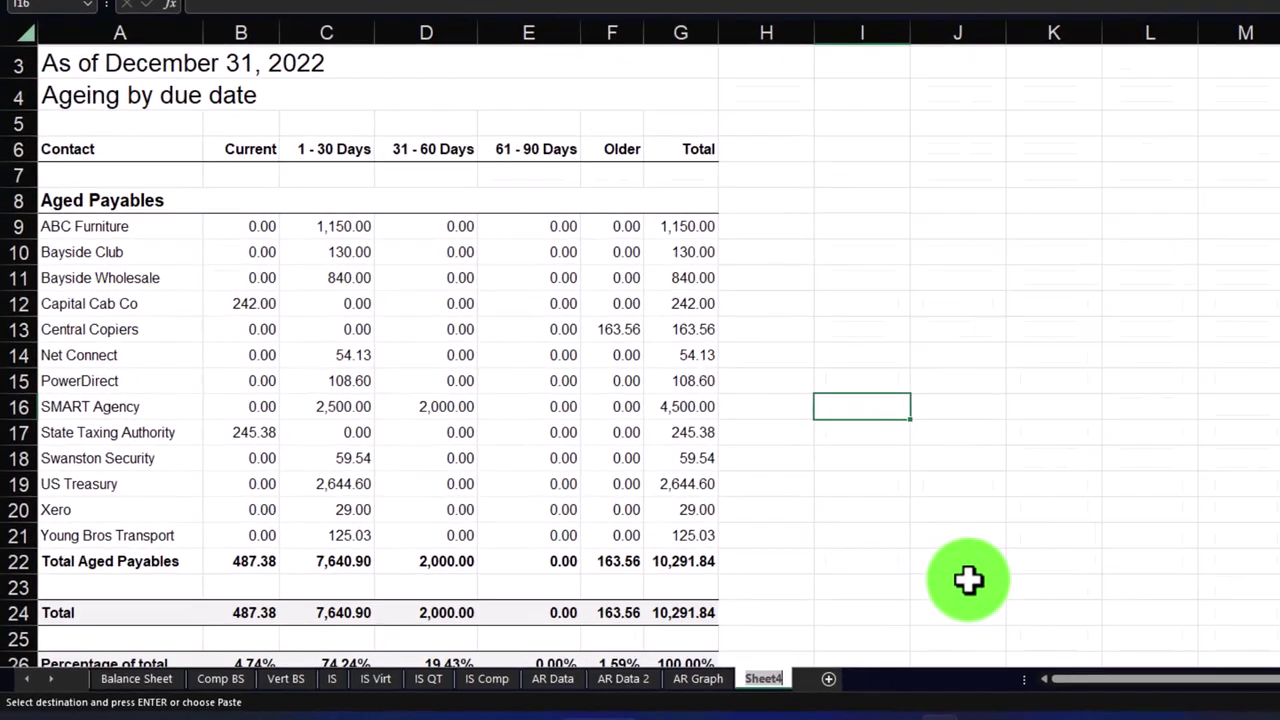
key(alt+h)
text(orAP)
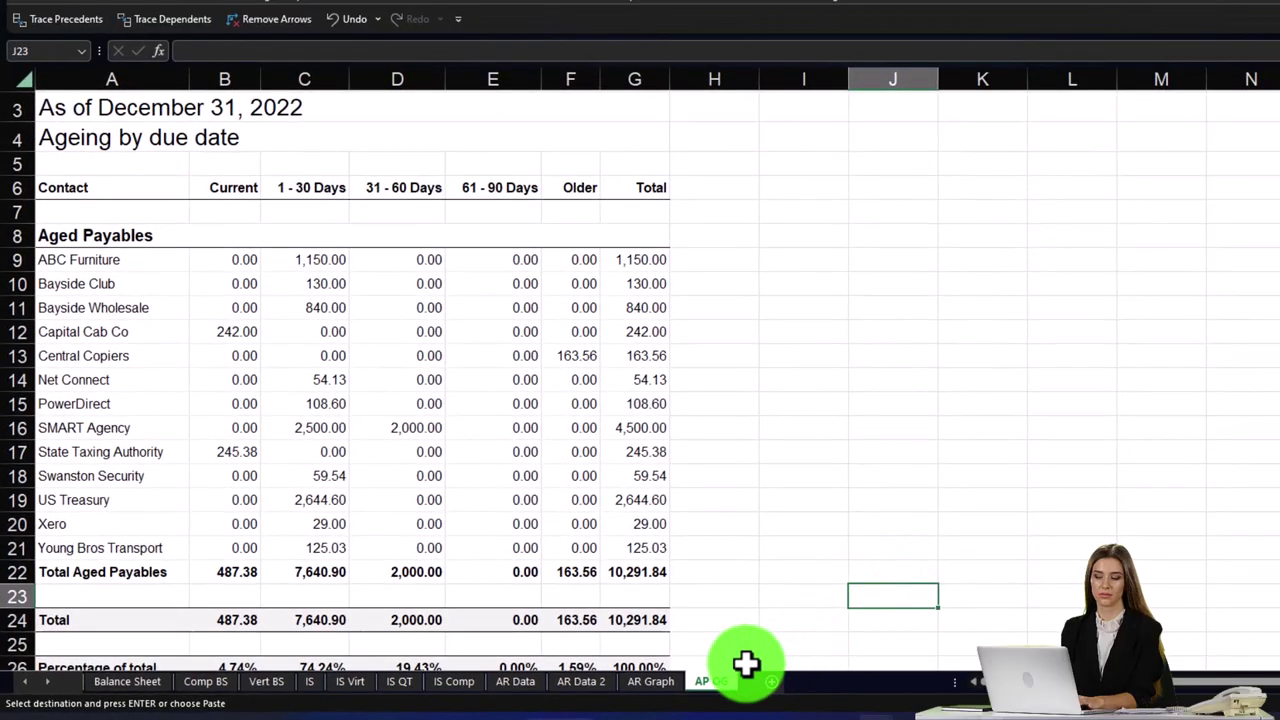
Duplicate the AP OG sheet directly after itself and name the copy AP data
scroll(686, 566, up, 1)
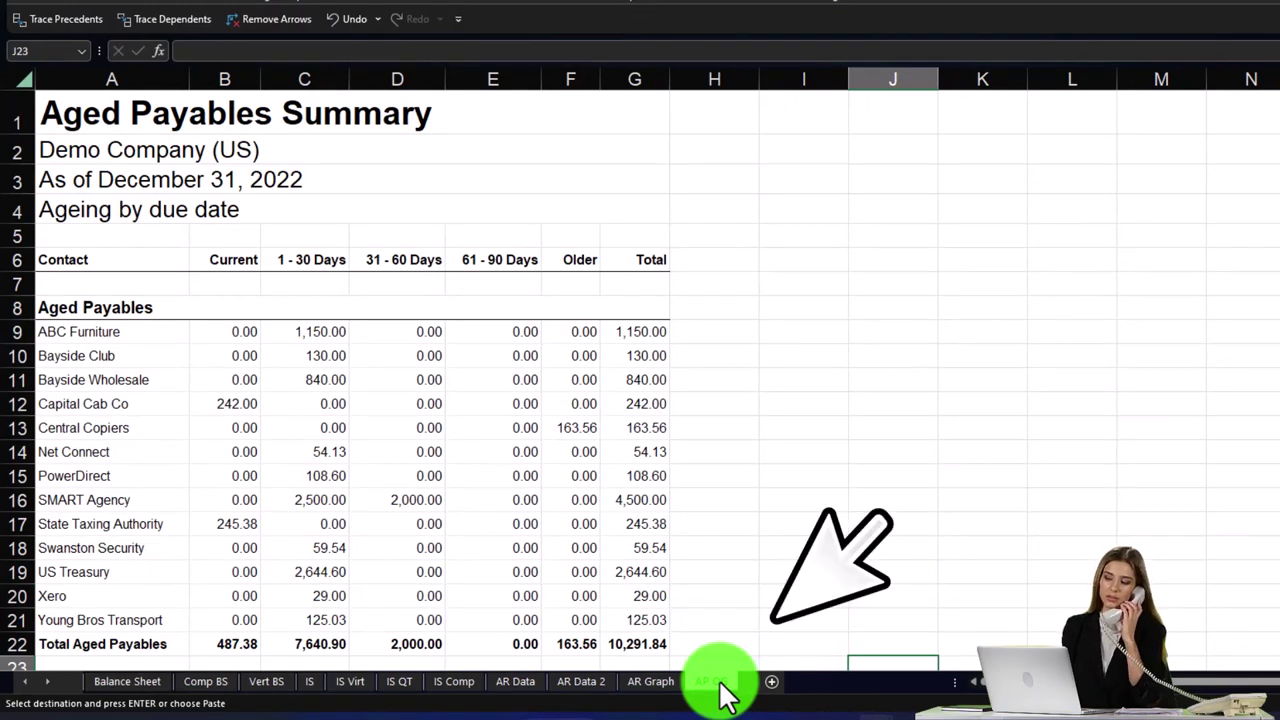
drag(725, 695, 814, 694)
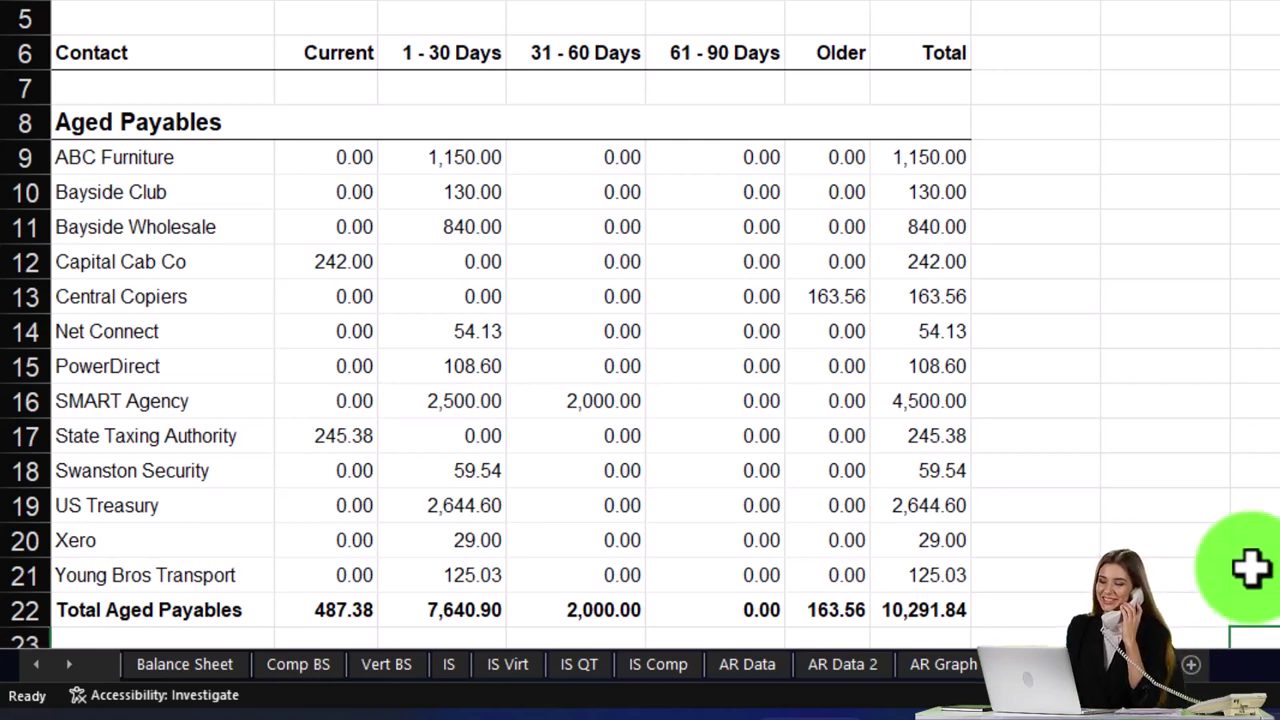
click(1085, 333)
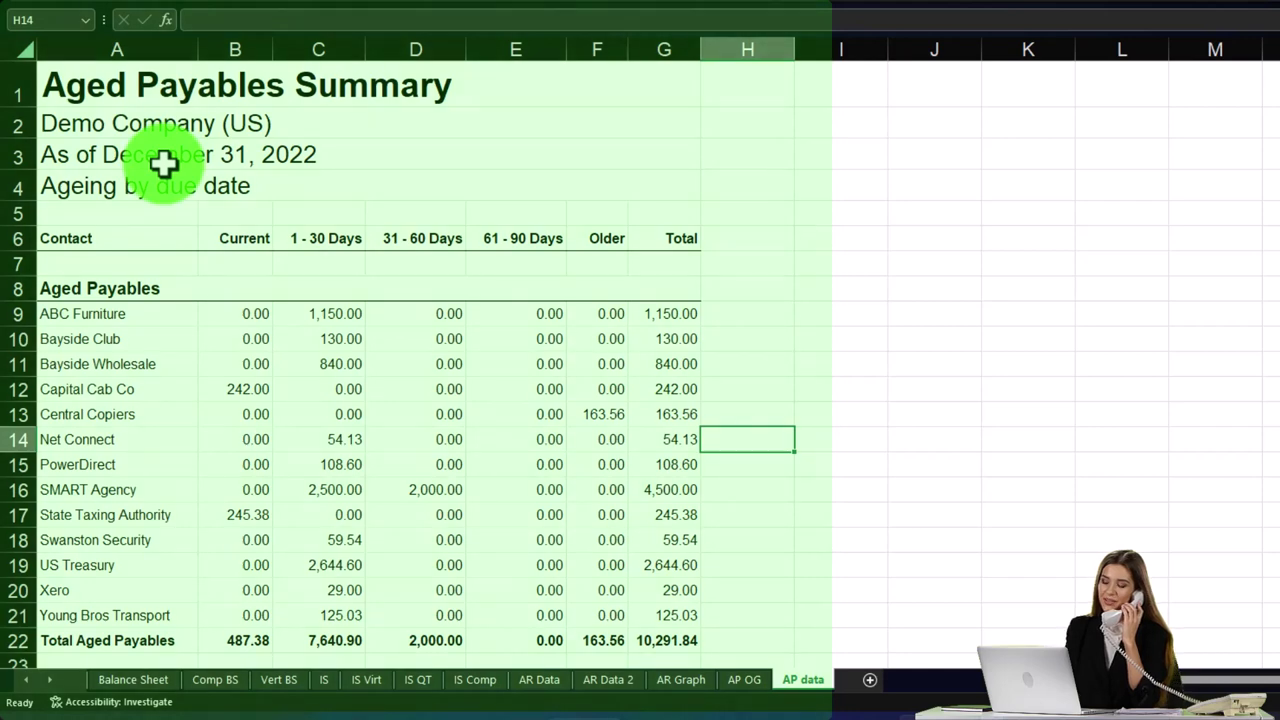
Examine the contact names and their amounts in the Total column on the AP data sheet
drag(163, 283, 164, 614)
drag(100, 313, 110, 414)
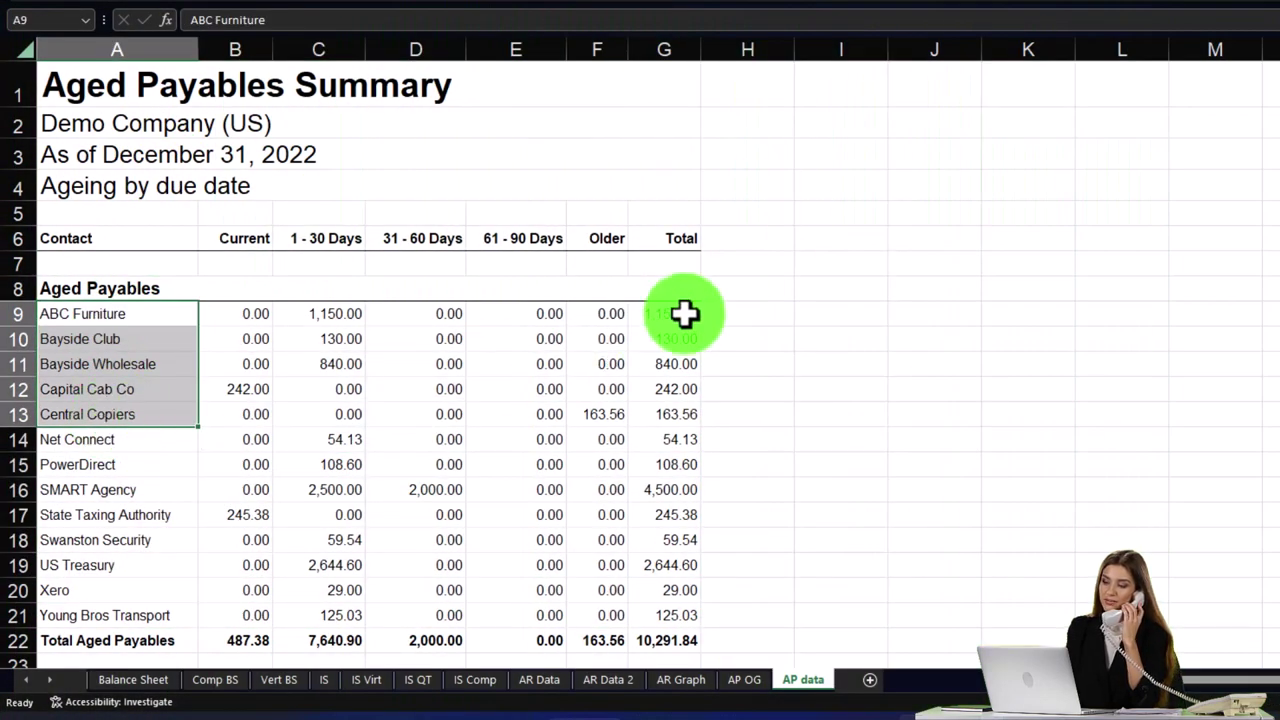
drag(686, 317, 679, 437)
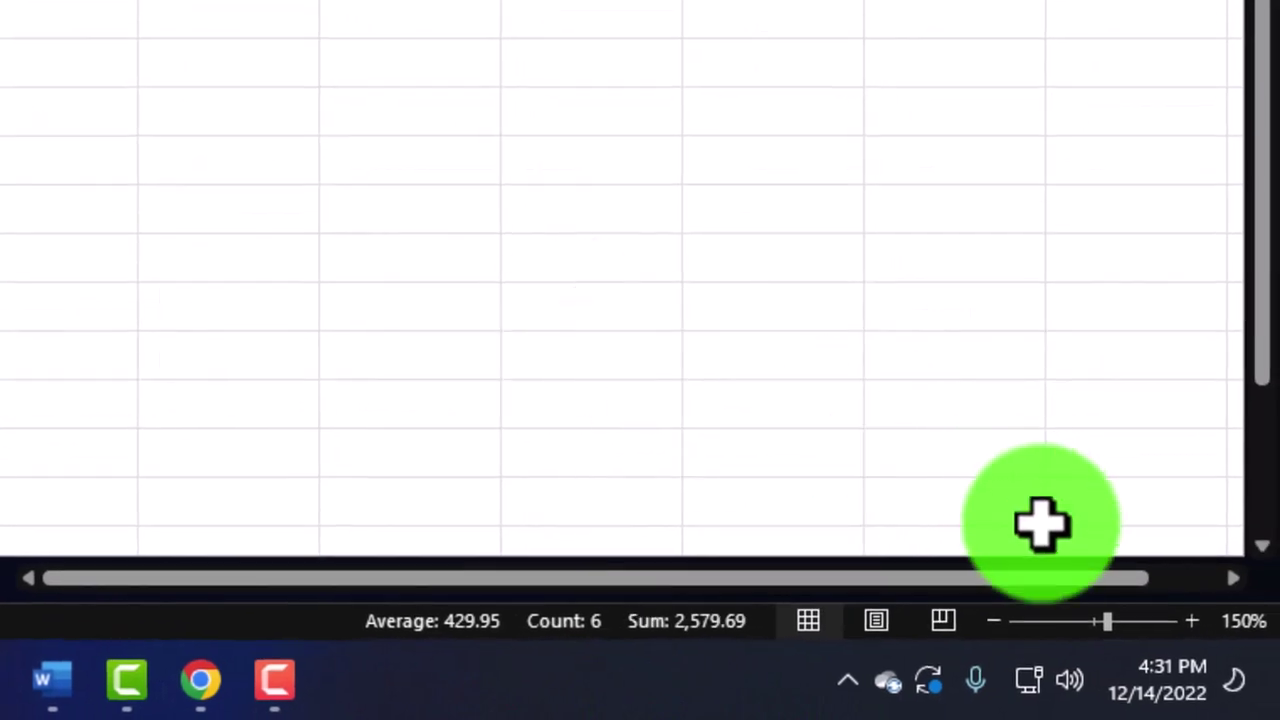
Delete rows 1 to 5 with the report title, company, date and ageing lines from the AP data sheet
click(1192, 621)
click(1192, 621)
click(1192, 621)
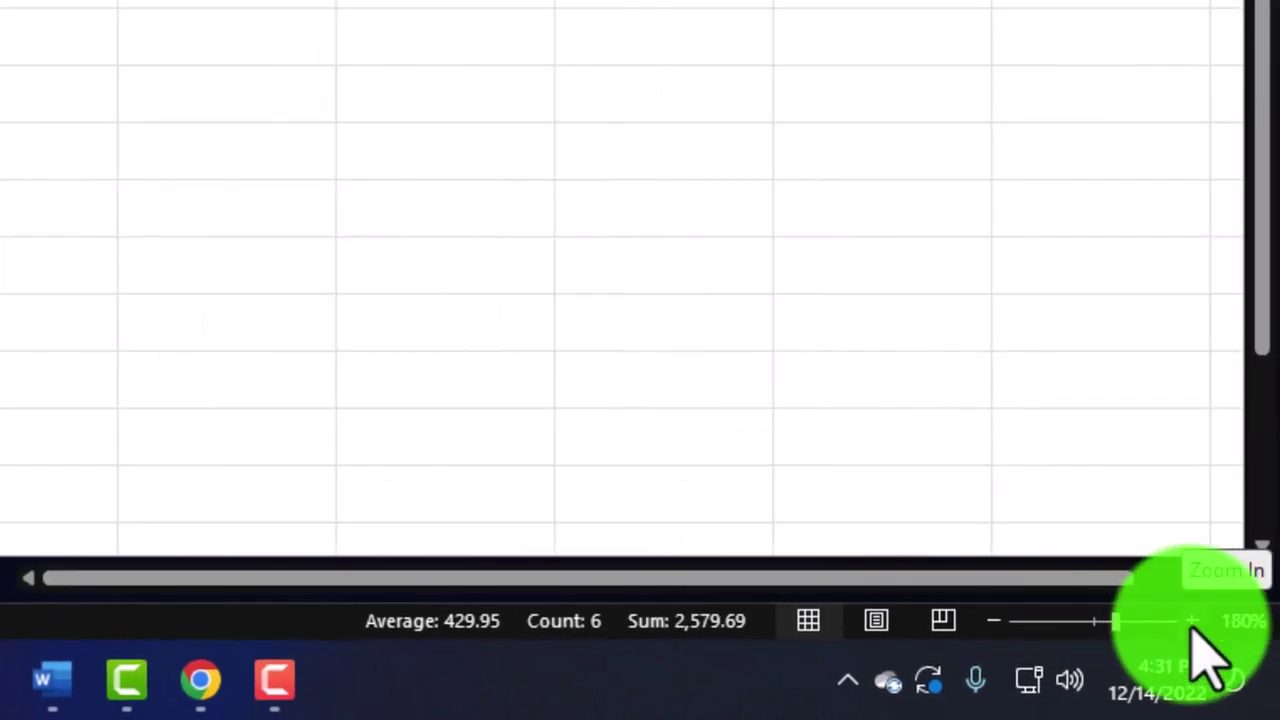
click(1192, 621)
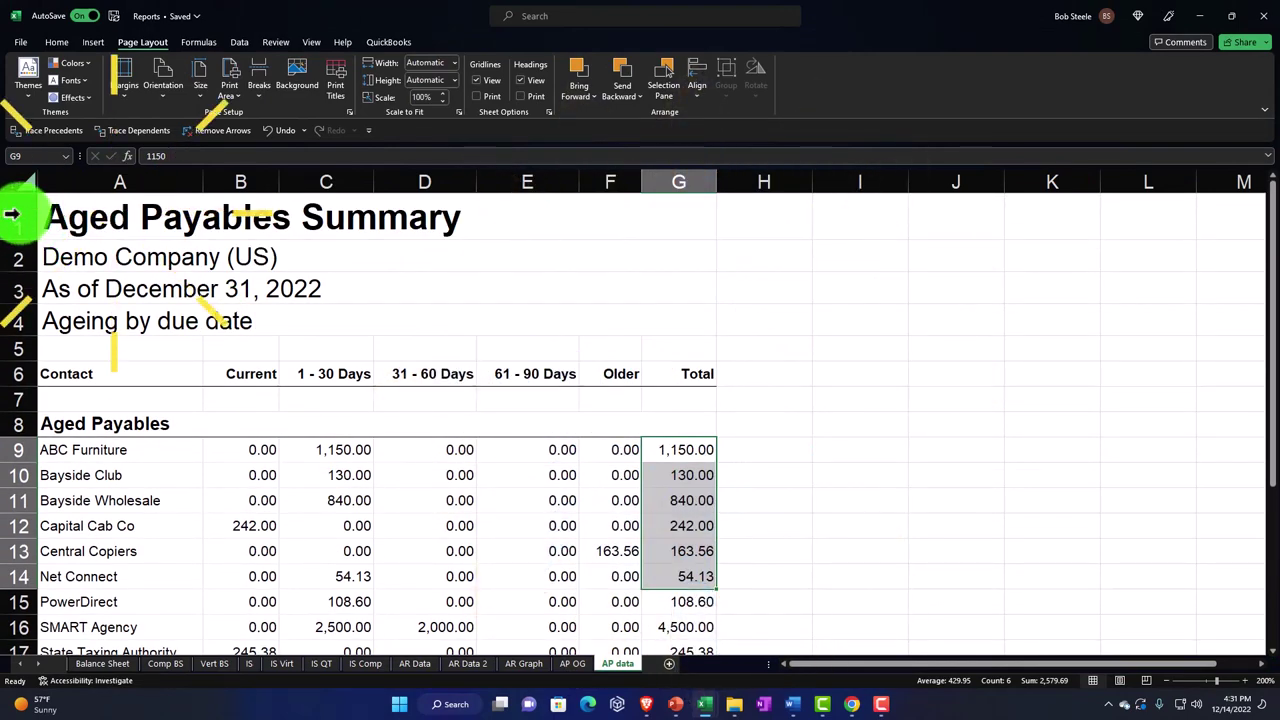
click(12, 214)
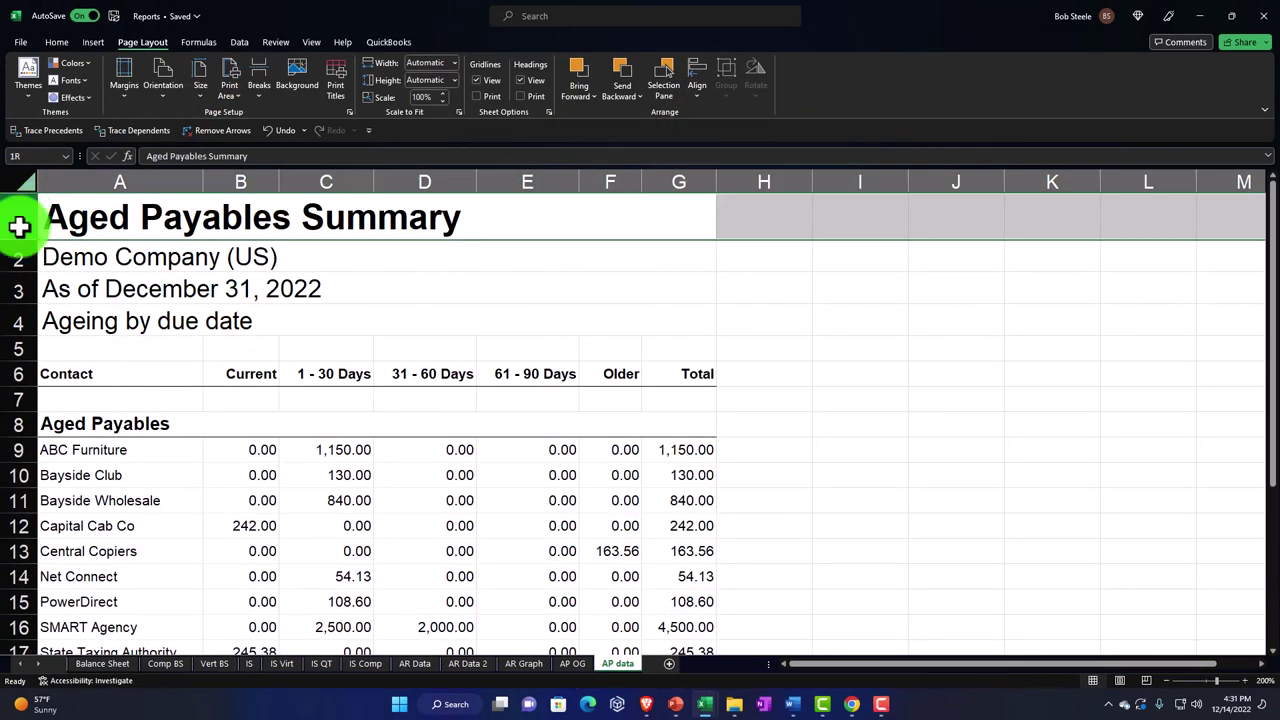
drag(18, 226, 26, 342)
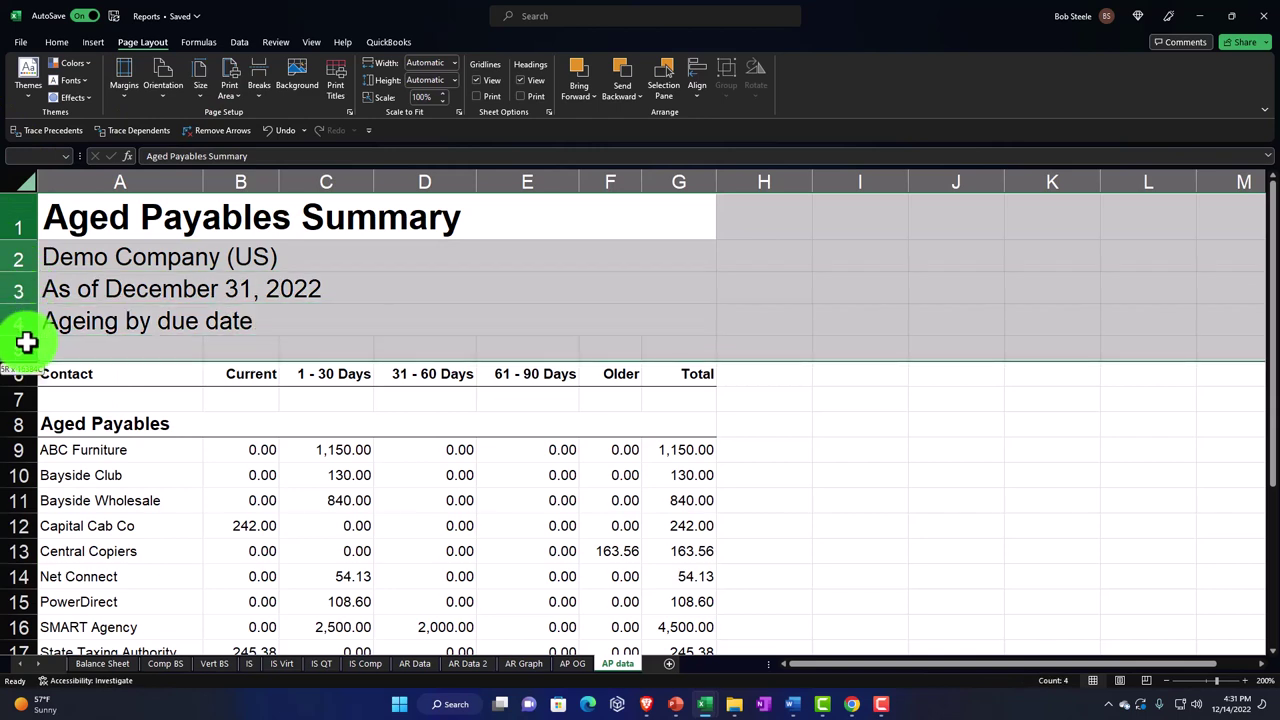
right_click(208, 288)
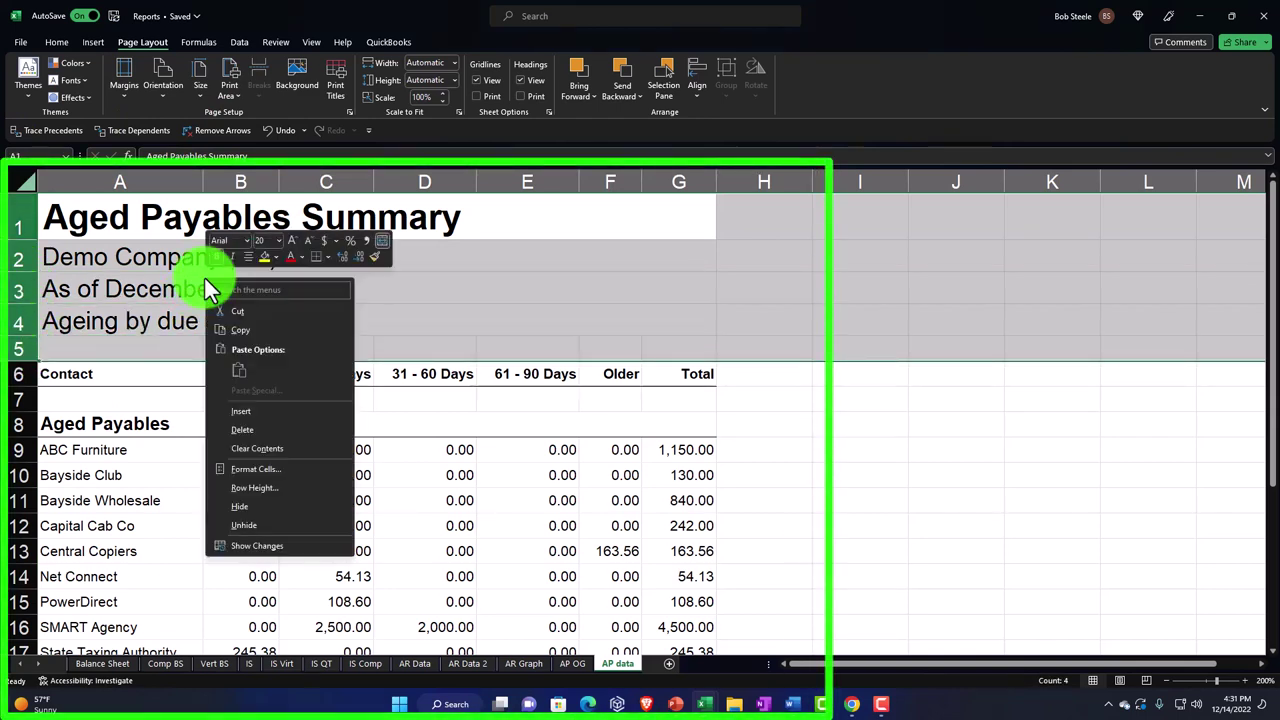
click(245, 429)
click(160, 282)
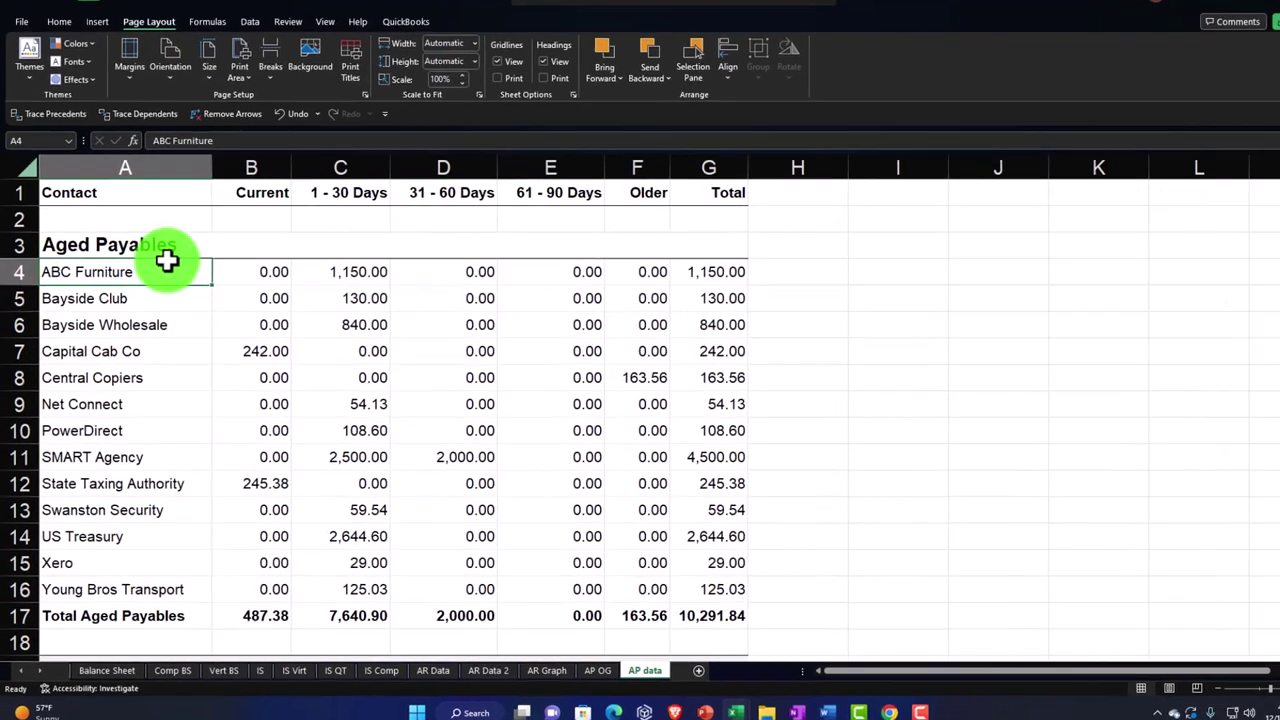
Delete the blank row 2 and the Aged Payables heading row 3 so the contacts directly follow the column headers
click(150, 256)
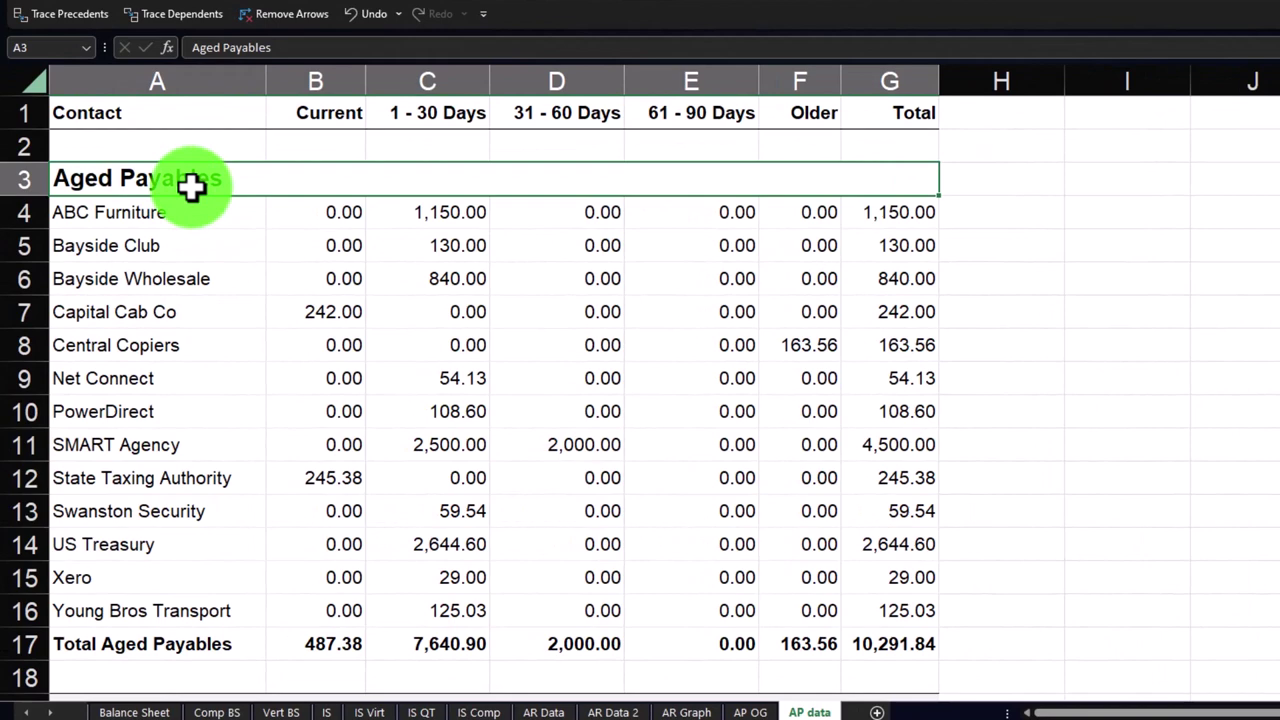
click(18, 145)
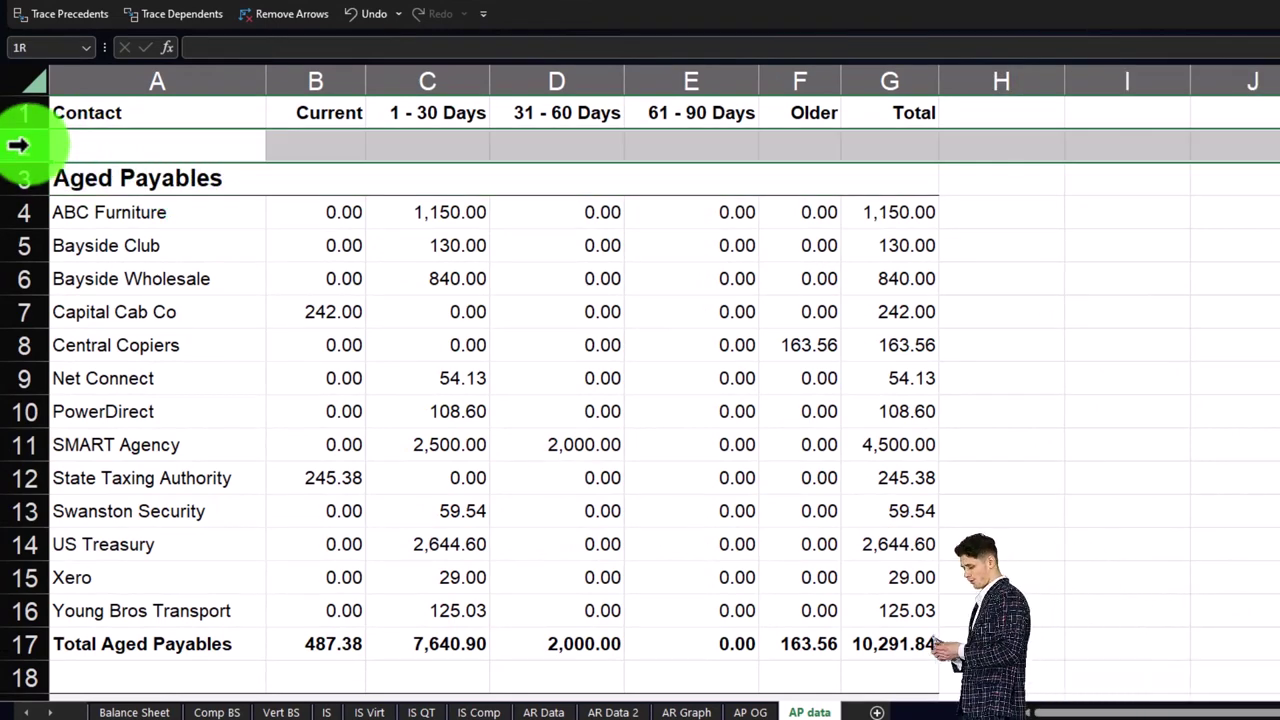
drag(18, 145, 29, 166)
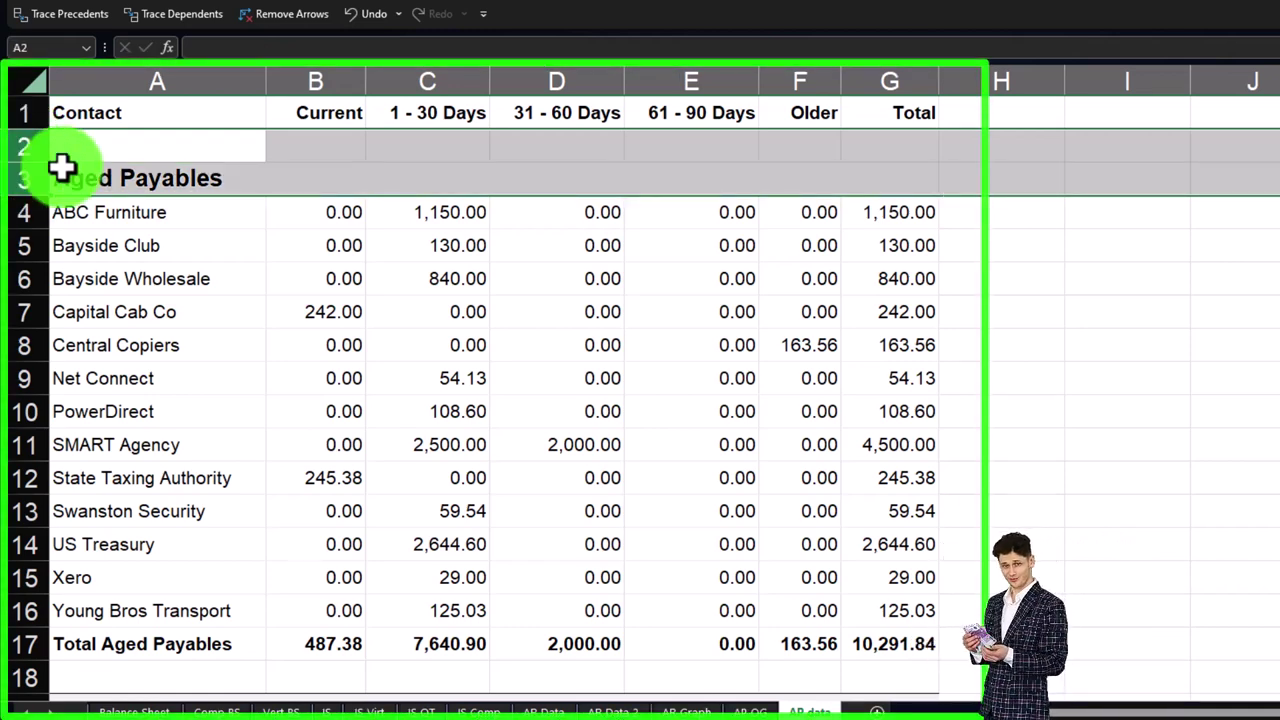
right_click(194, 154)
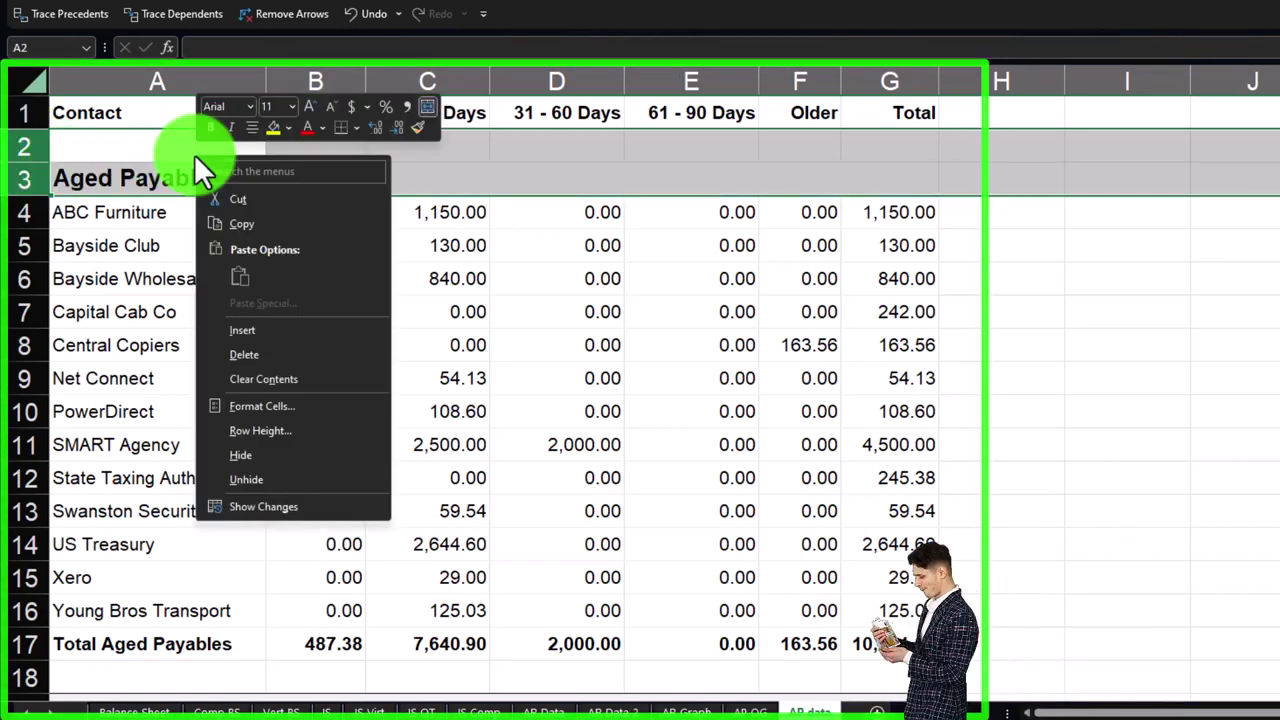
click(251, 343)
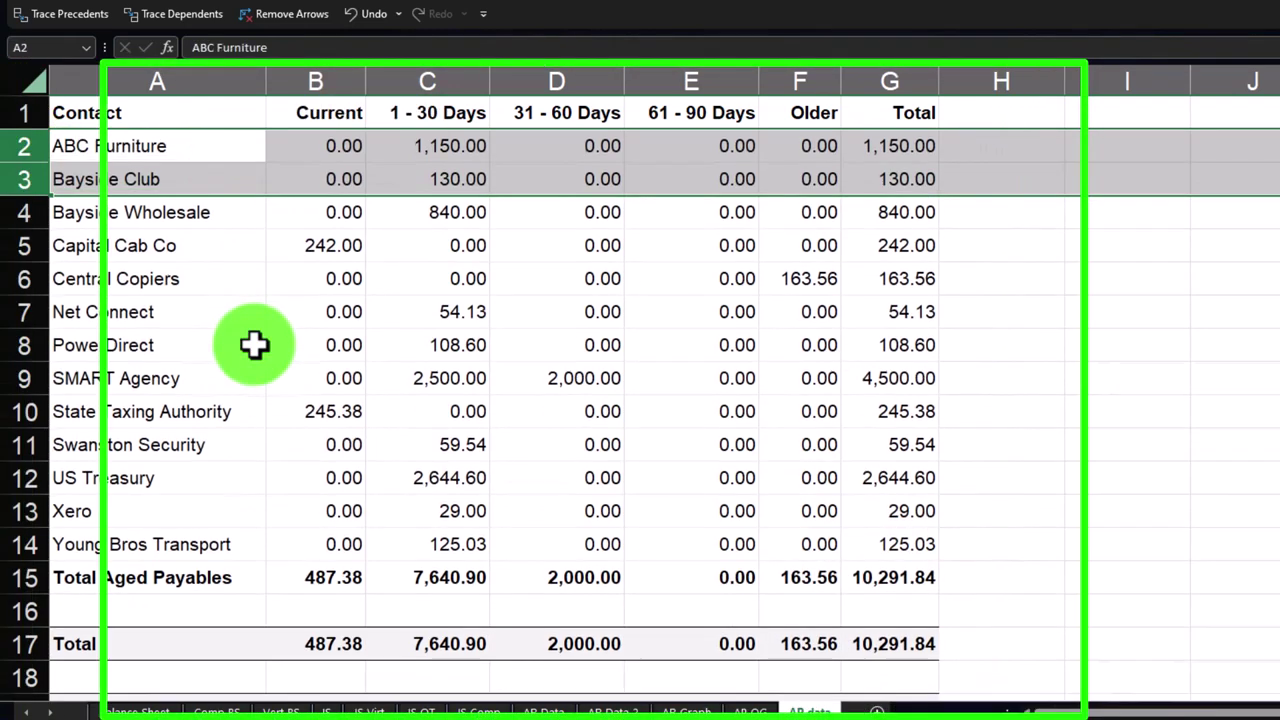
Inspect the SUM formula in the Total column of the Total Aged Payables row, leaving it as it is
click(610, 349)
click(904, 147)
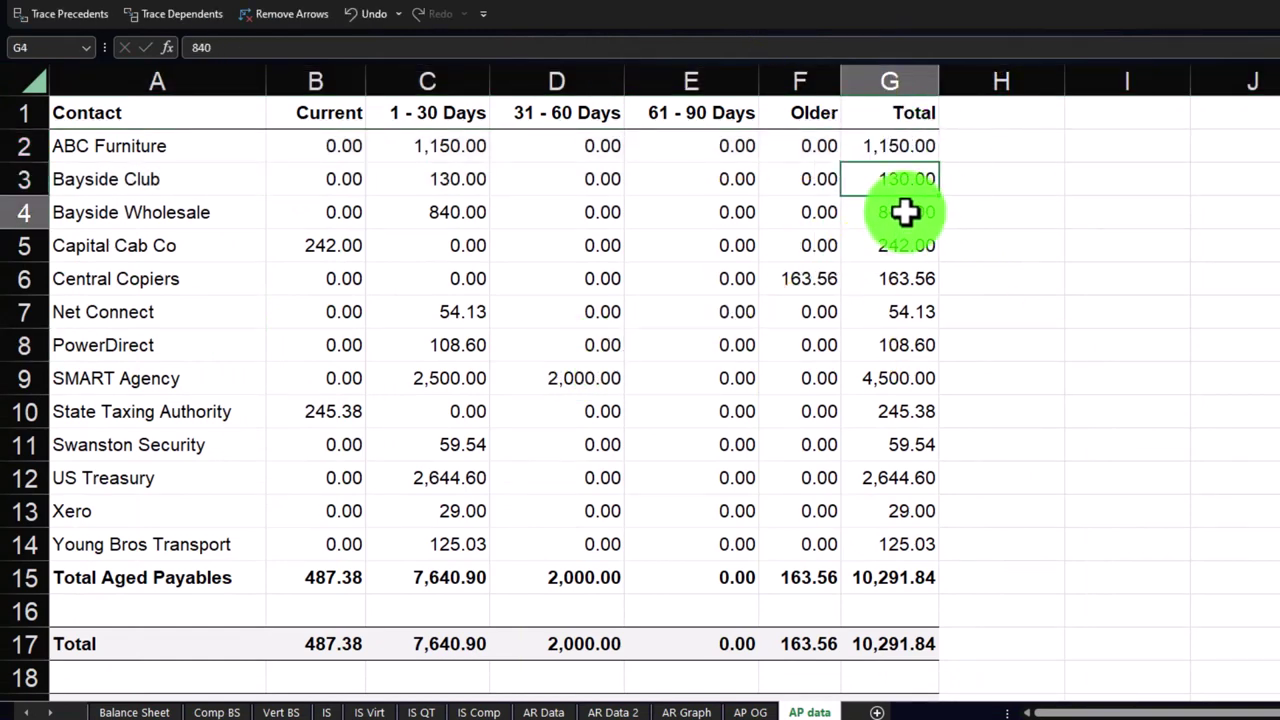
double_click(893, 280)
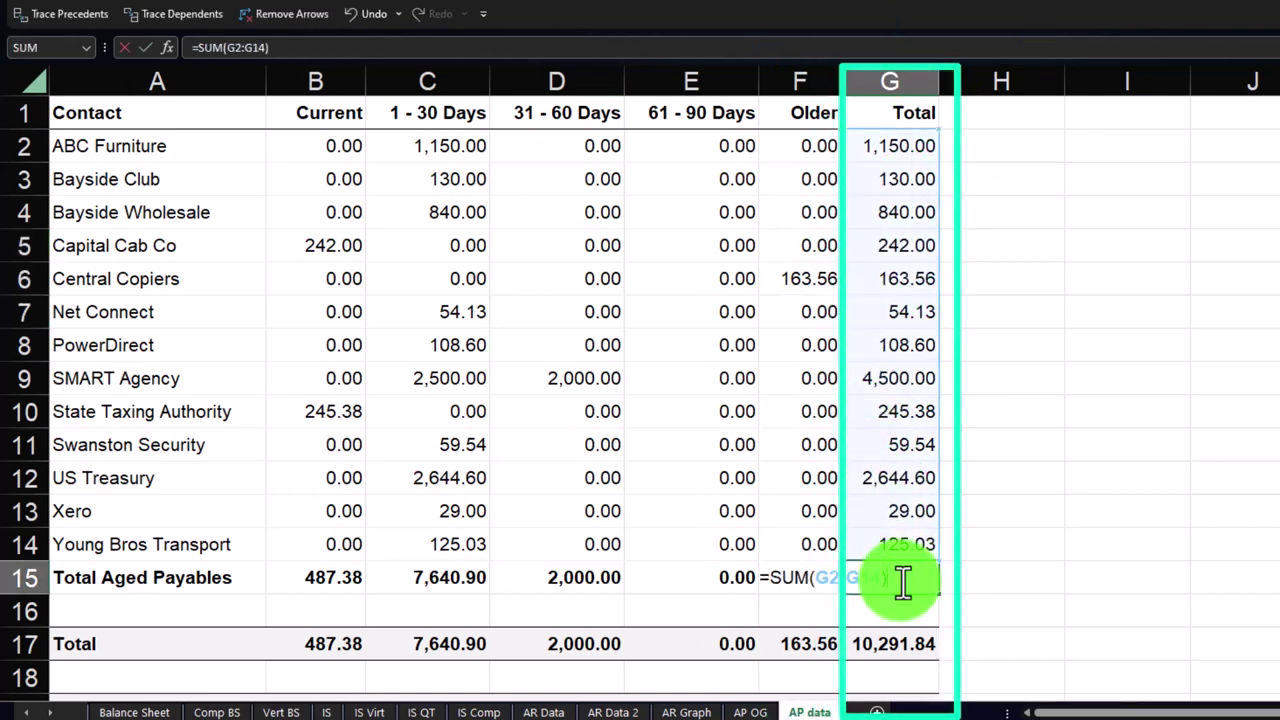
key(Return)
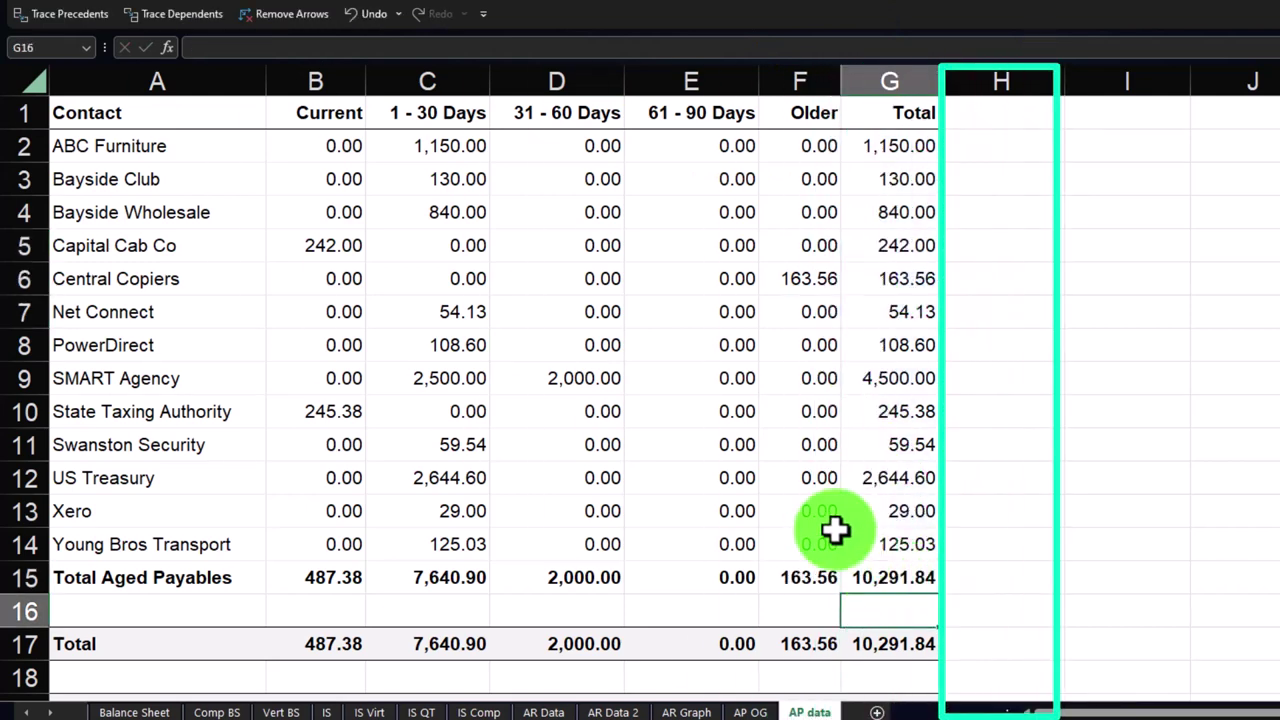
Delete the ageing columns B to F, from Current through Older, leaving only Contact and Total
click(317, 88)
drag(353, 97, 777, 100)
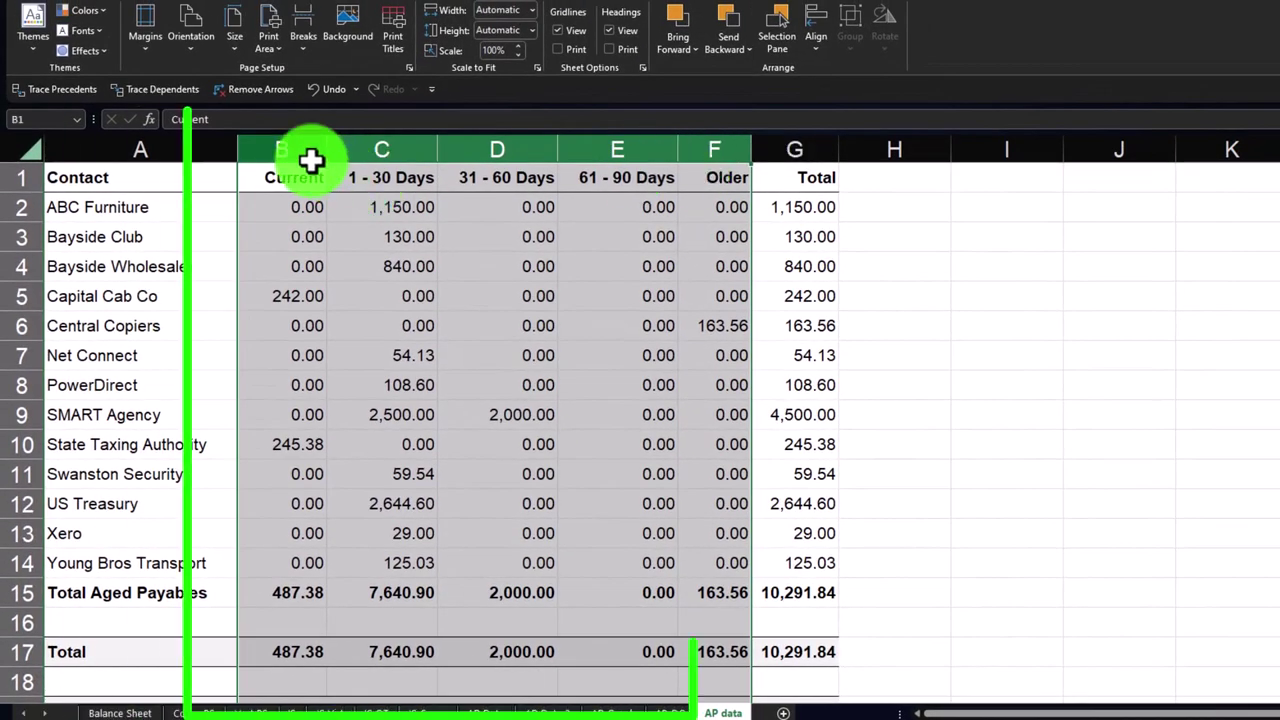
click(308, 155)
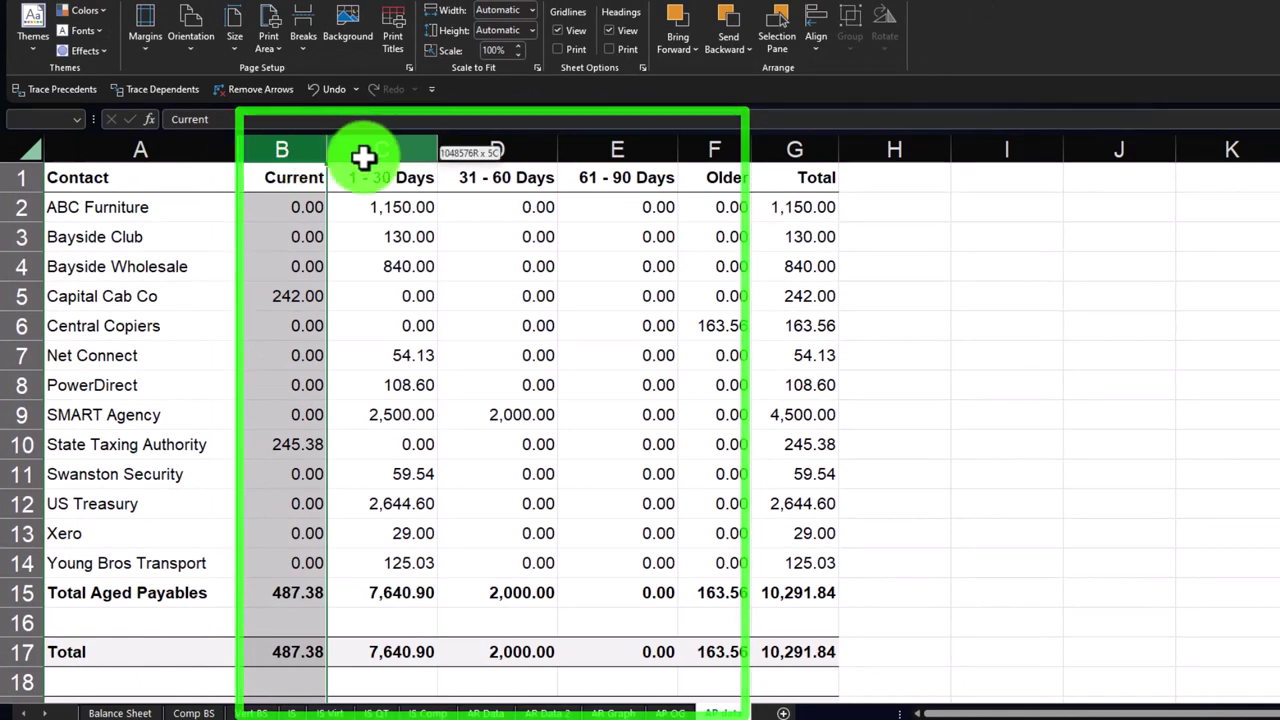
drag(363, 156, 689, 150)
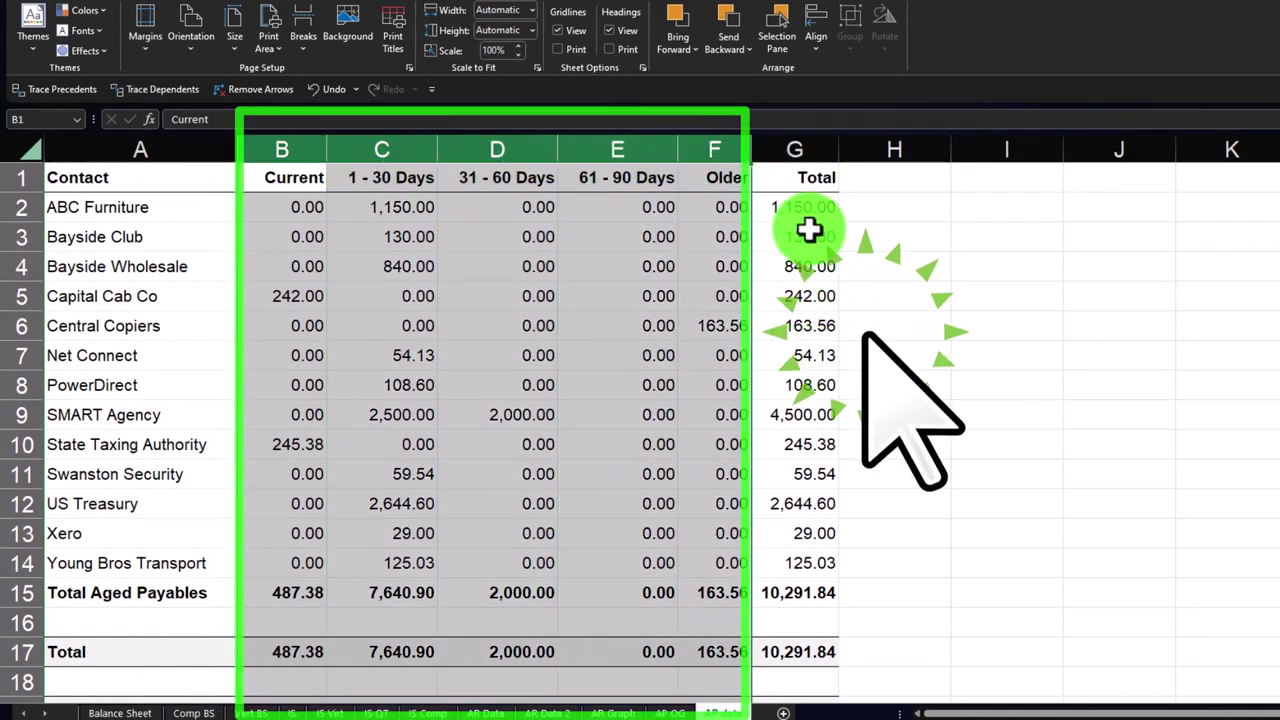
right_click(419, 257)
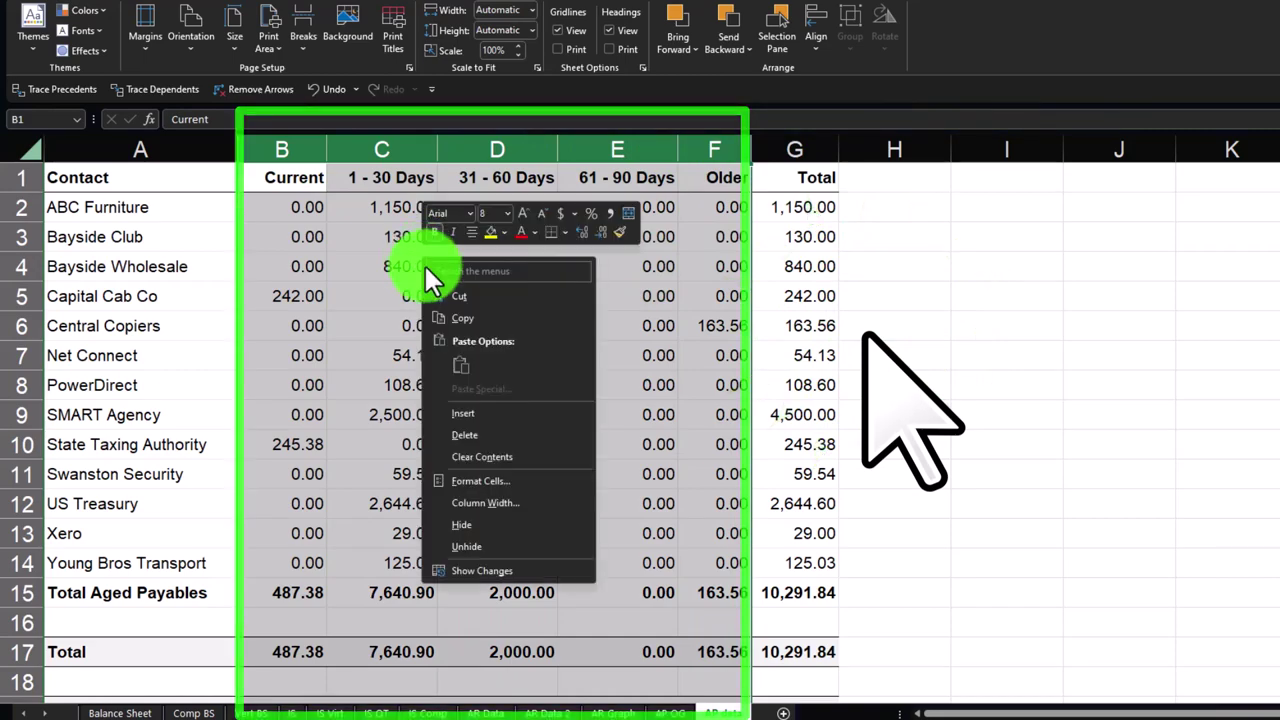
click(464, 434)
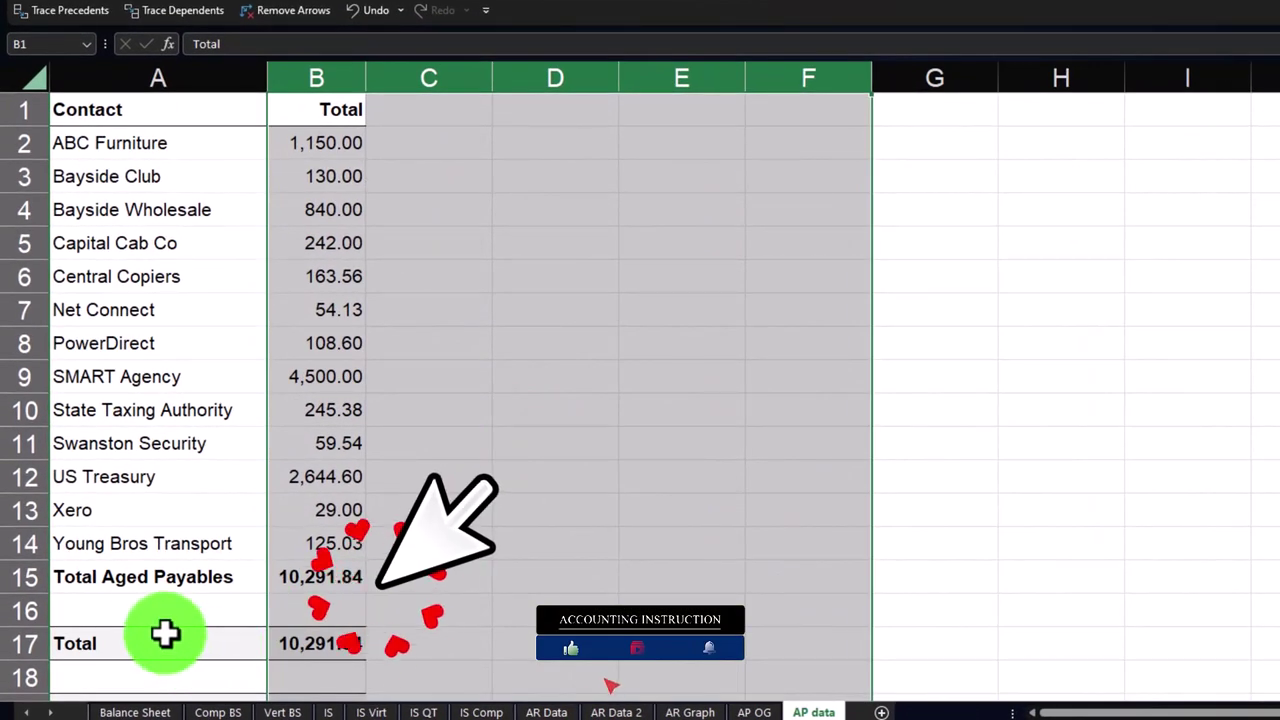
Delete rows 15 to 17 with the Total Aged Payables and Total lines below the contacts
click(155, 604)
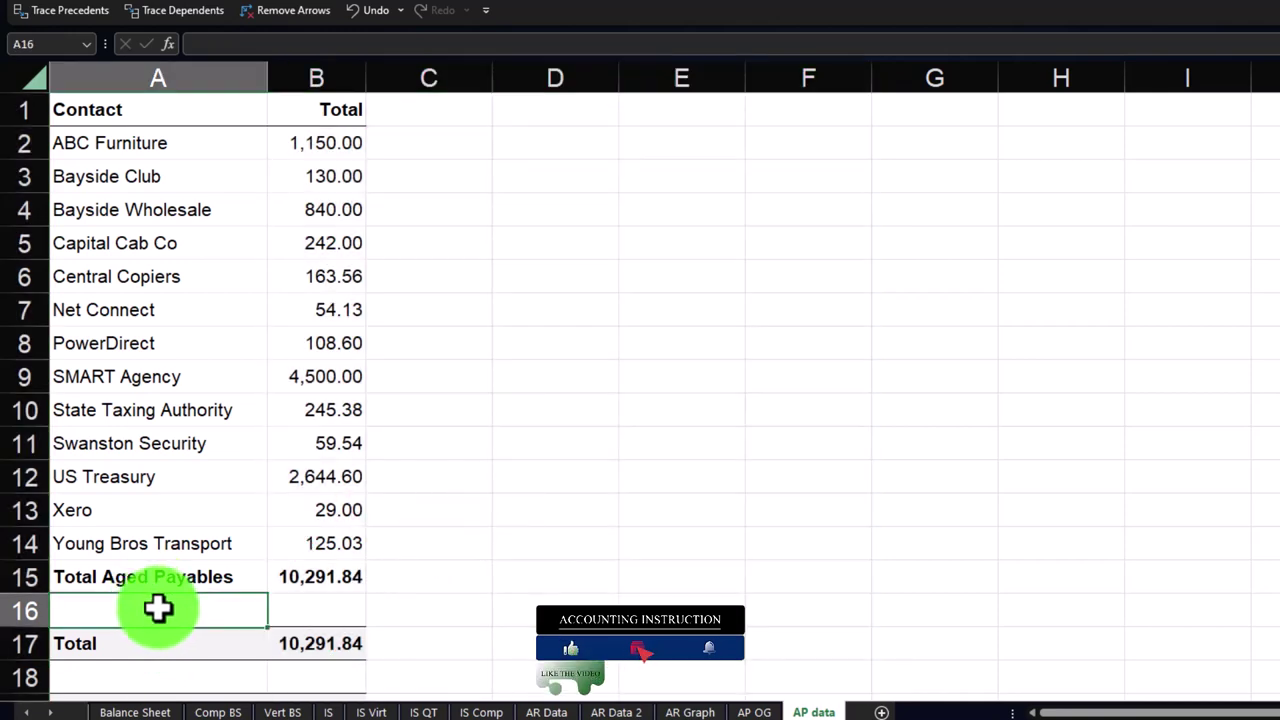
click(23, 577)
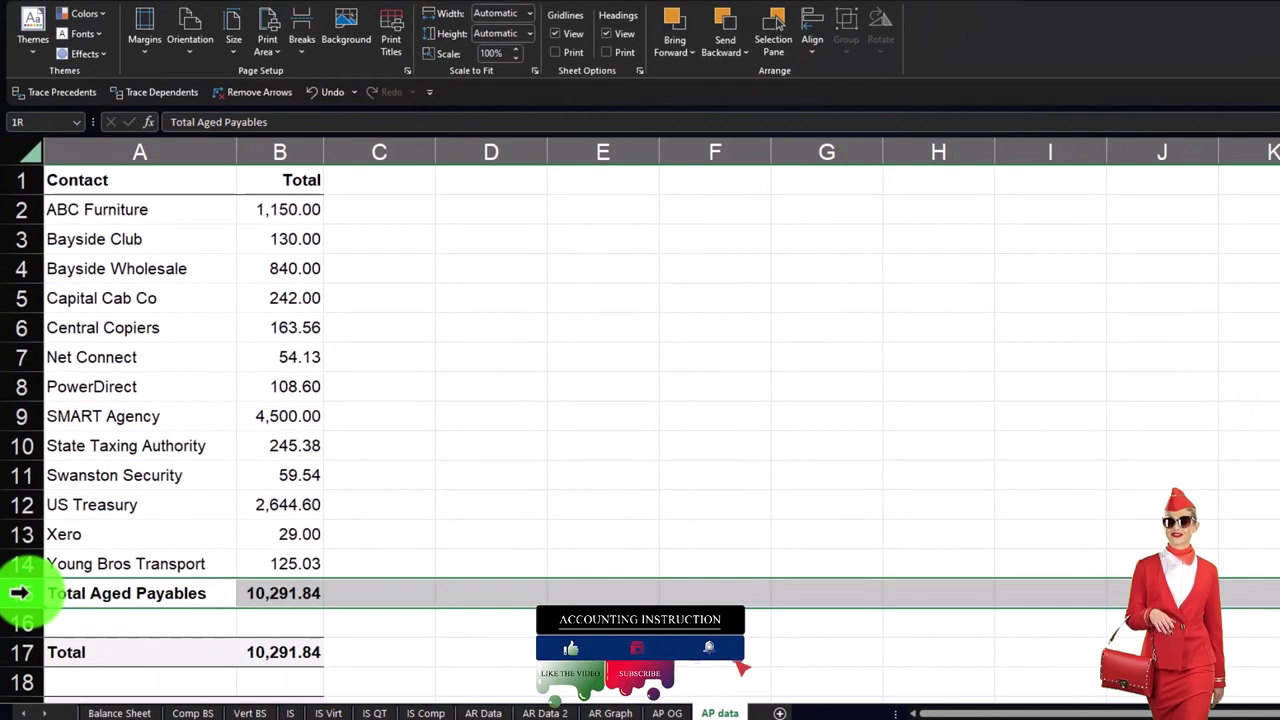
drag(24, 594, 26, 623)
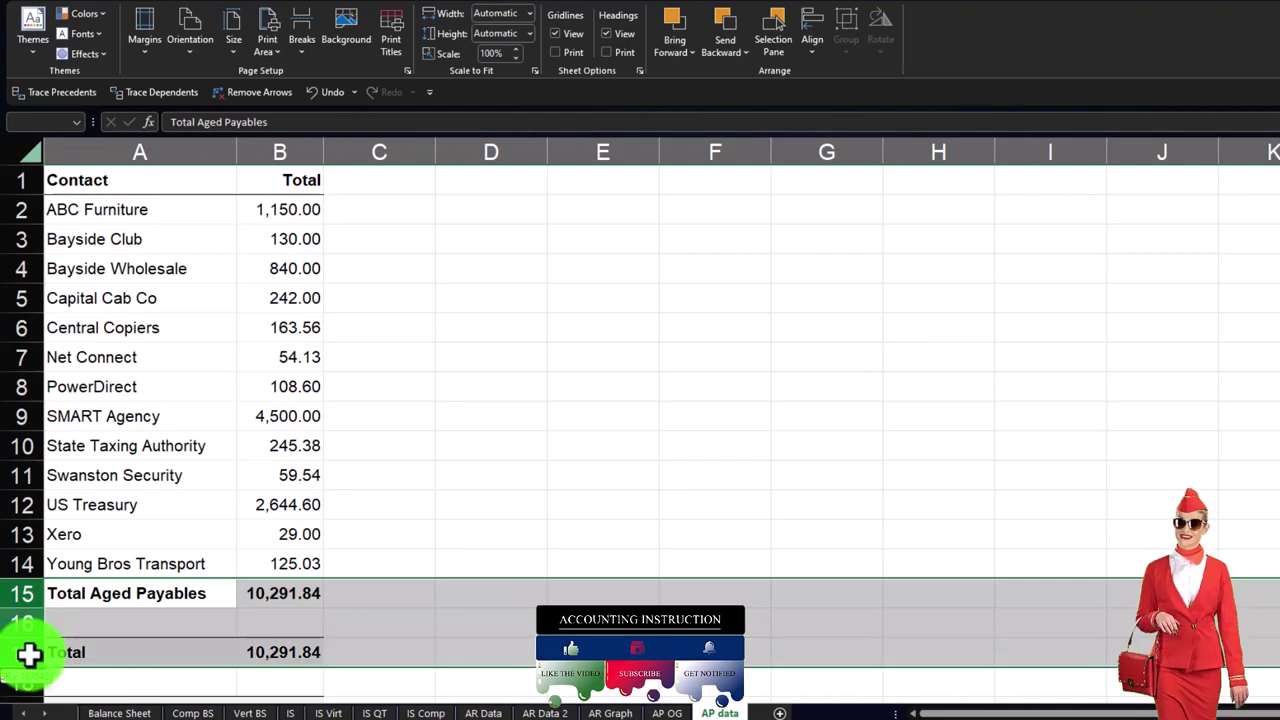
right_click(160, 652)
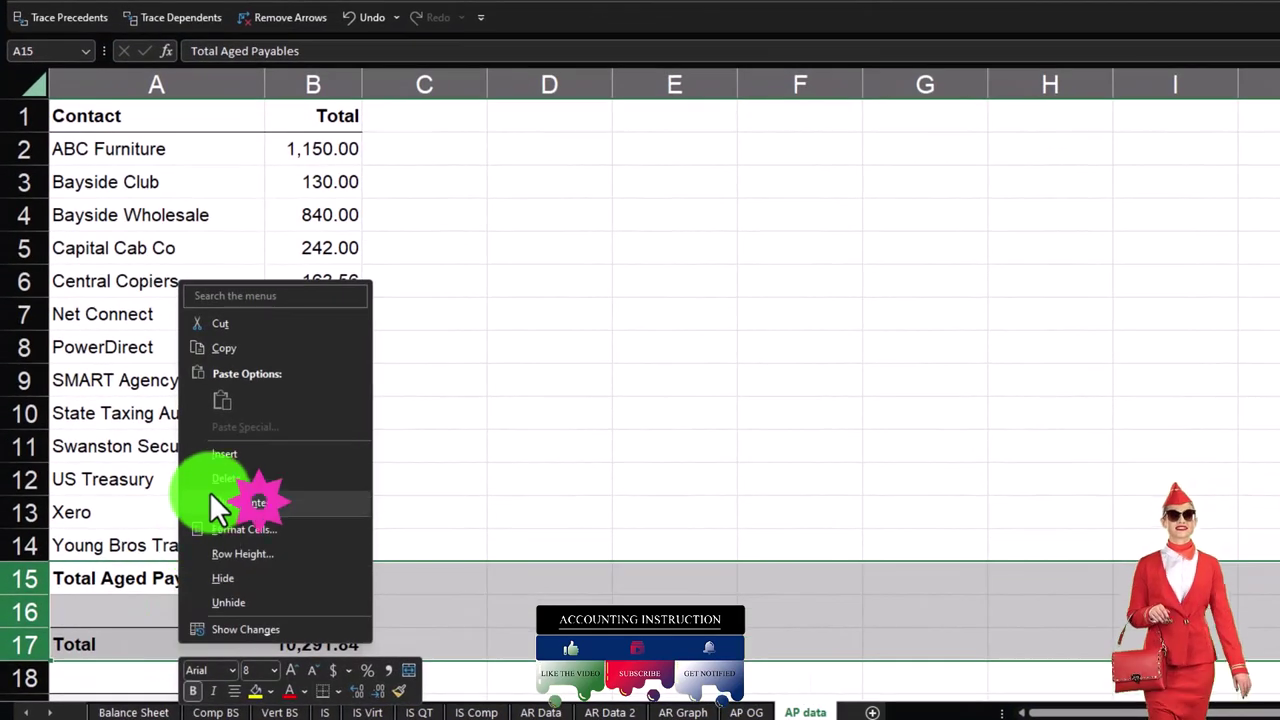
click(216, 484)
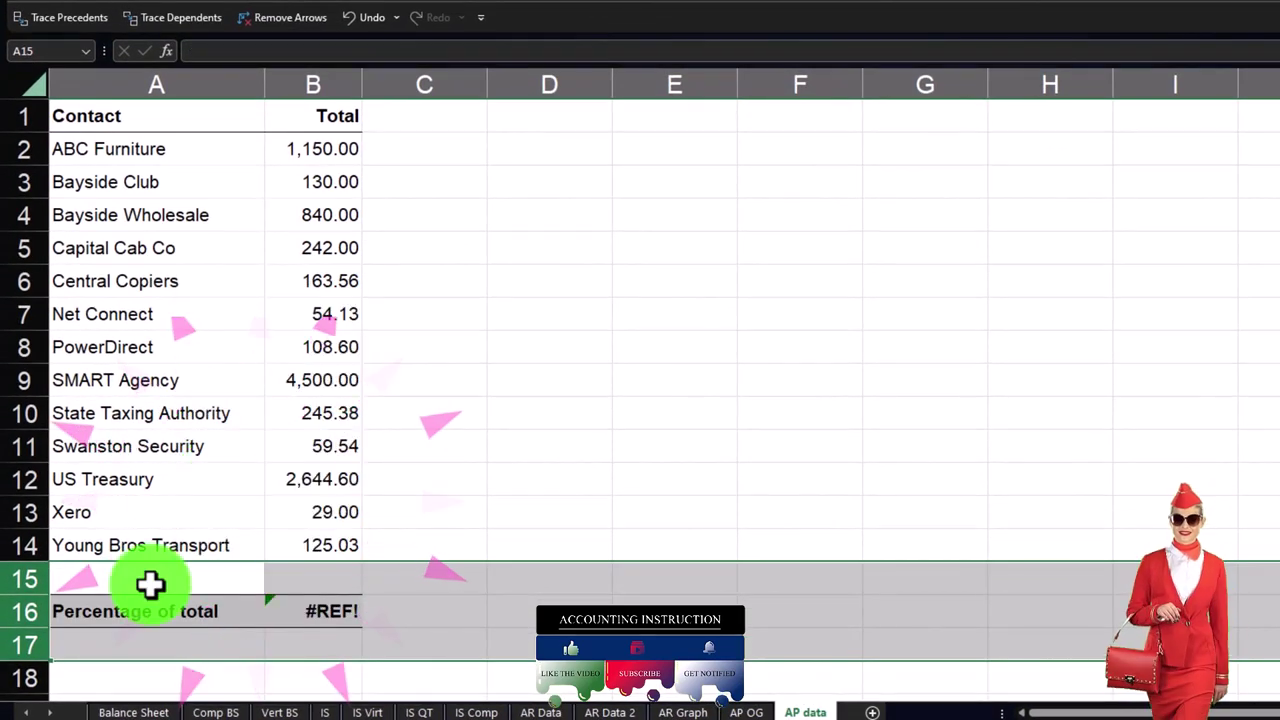
Delete the remaining rows 15 to 17, including the Percentage of total line, below the contact list
scroll(147, 575, down, 1)
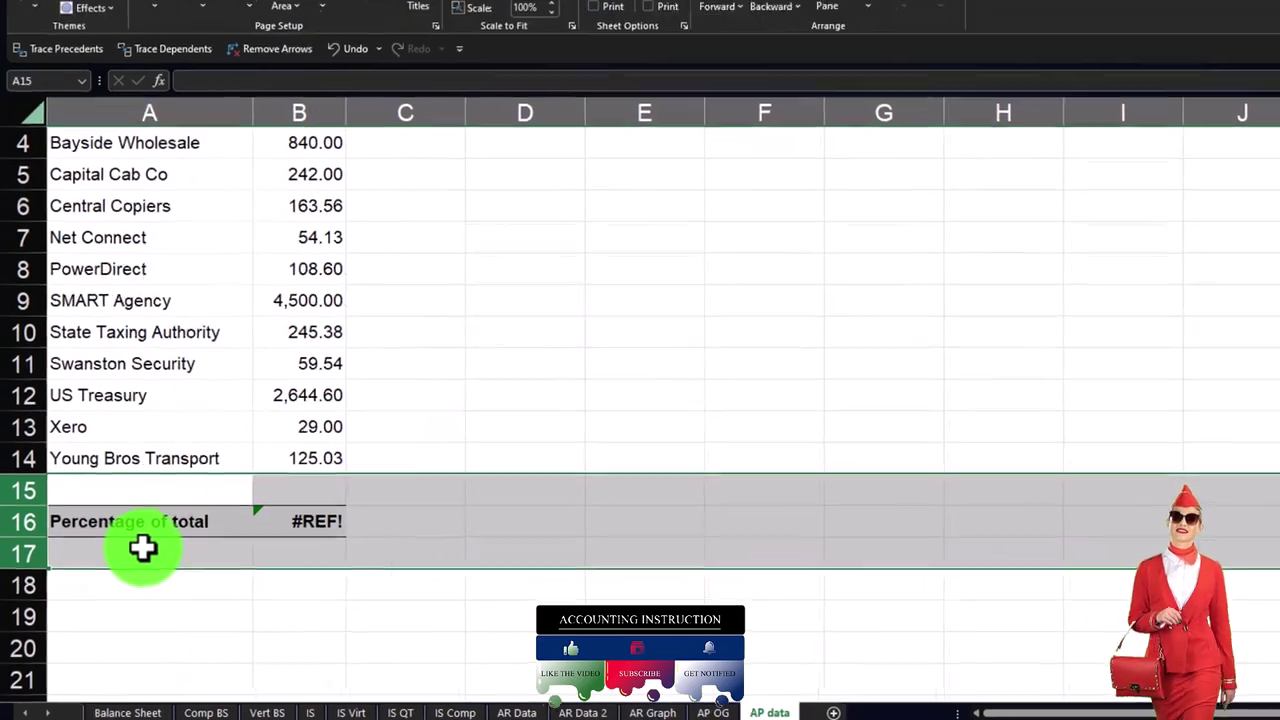
right_click(150, 540)
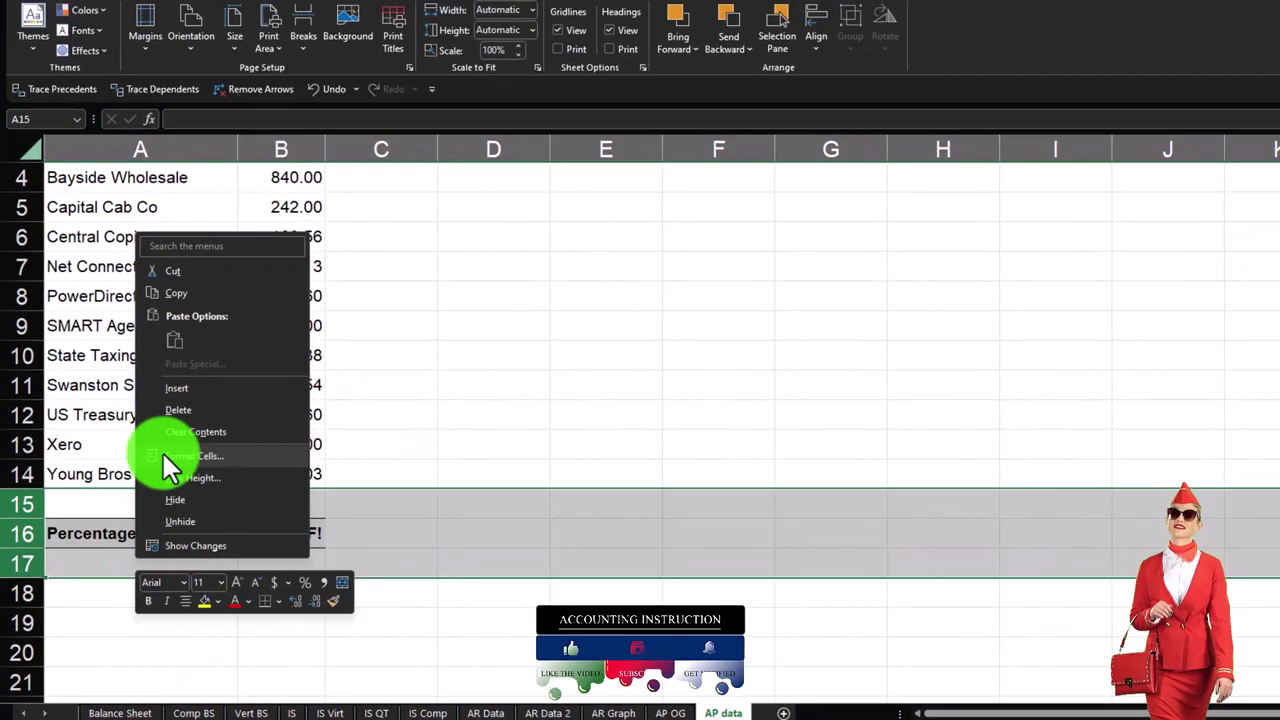
click(186, 373)
click(168, 412)
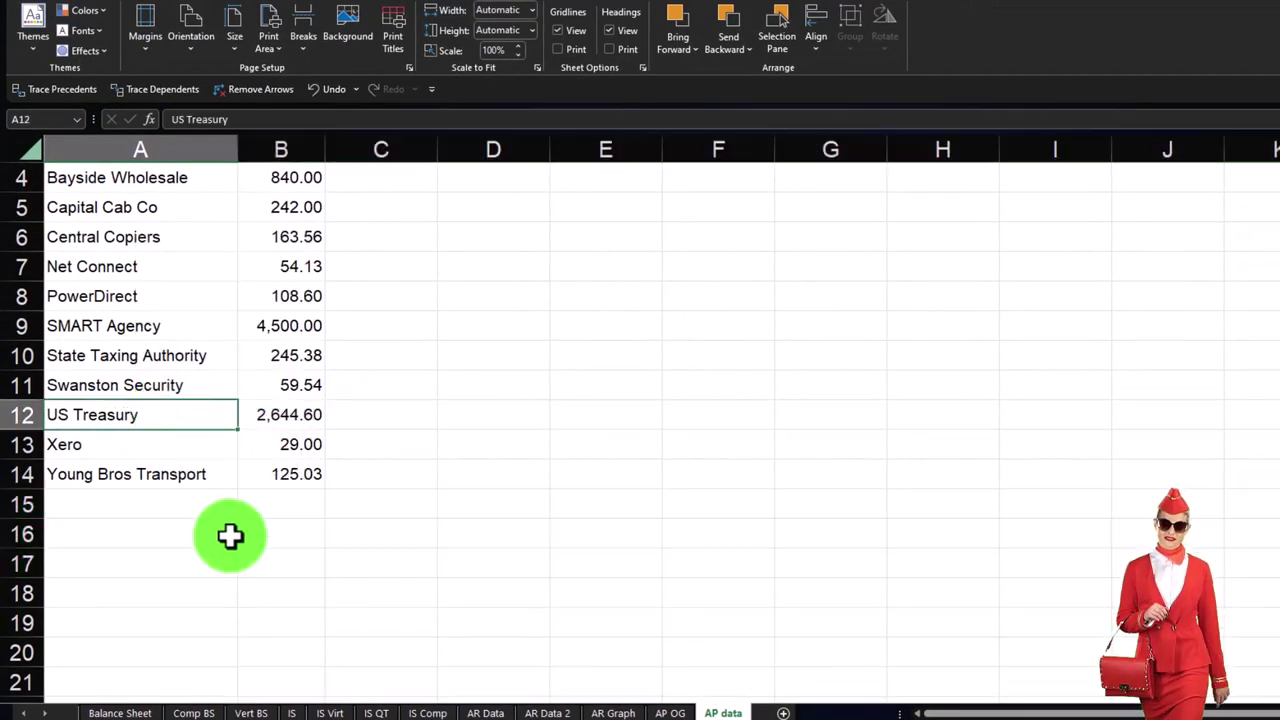
scroll(229, 534, up, 2)
scroll(231, 537, up, 2)
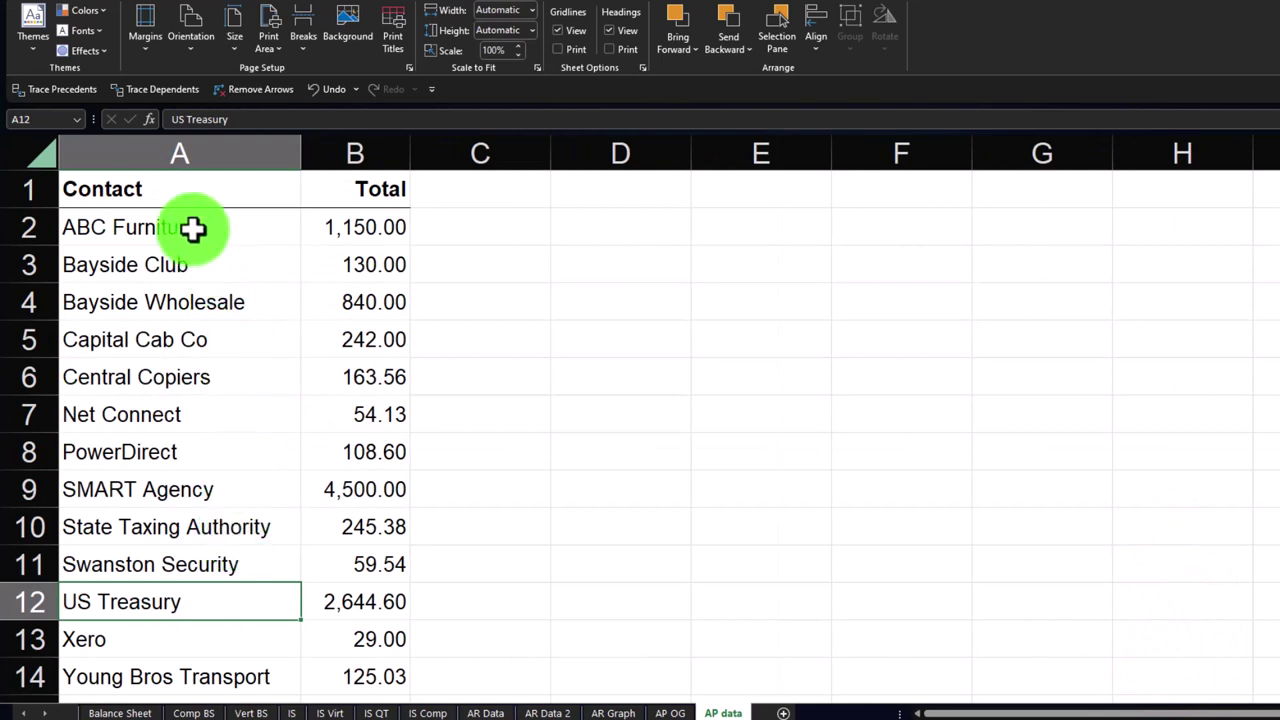
click(340, 228)
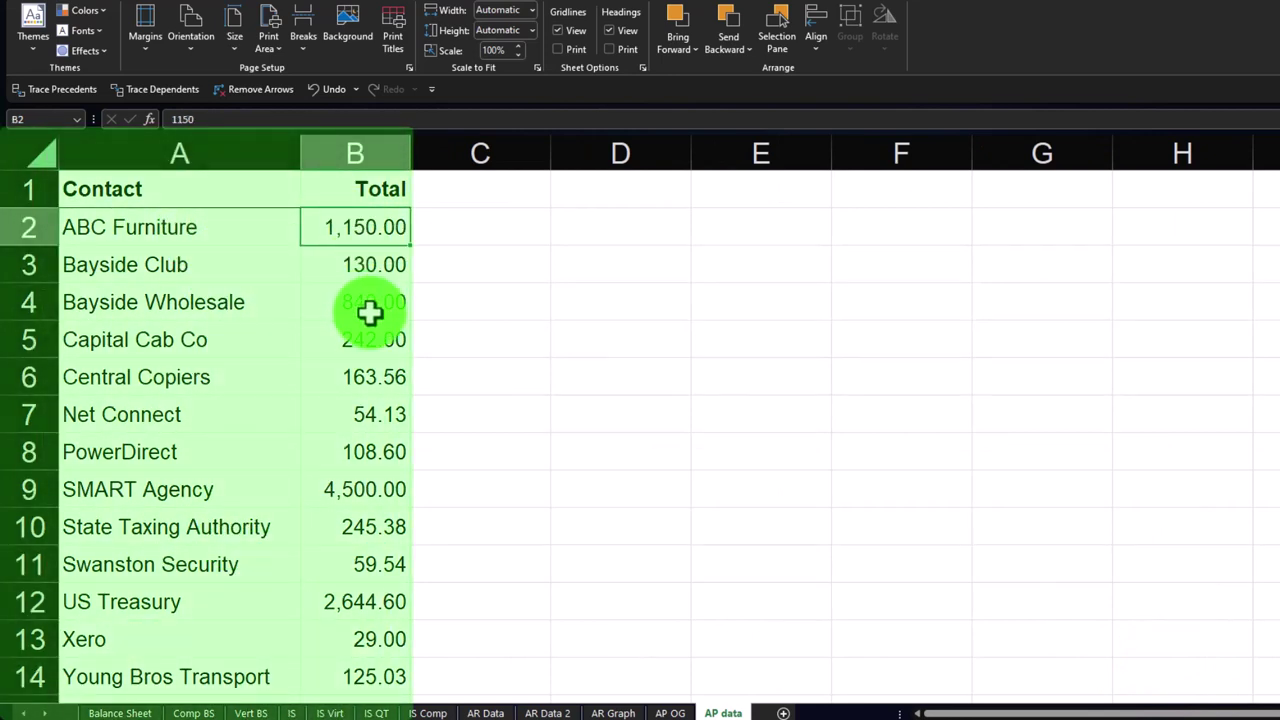
drag(165, 186, 349, 224)
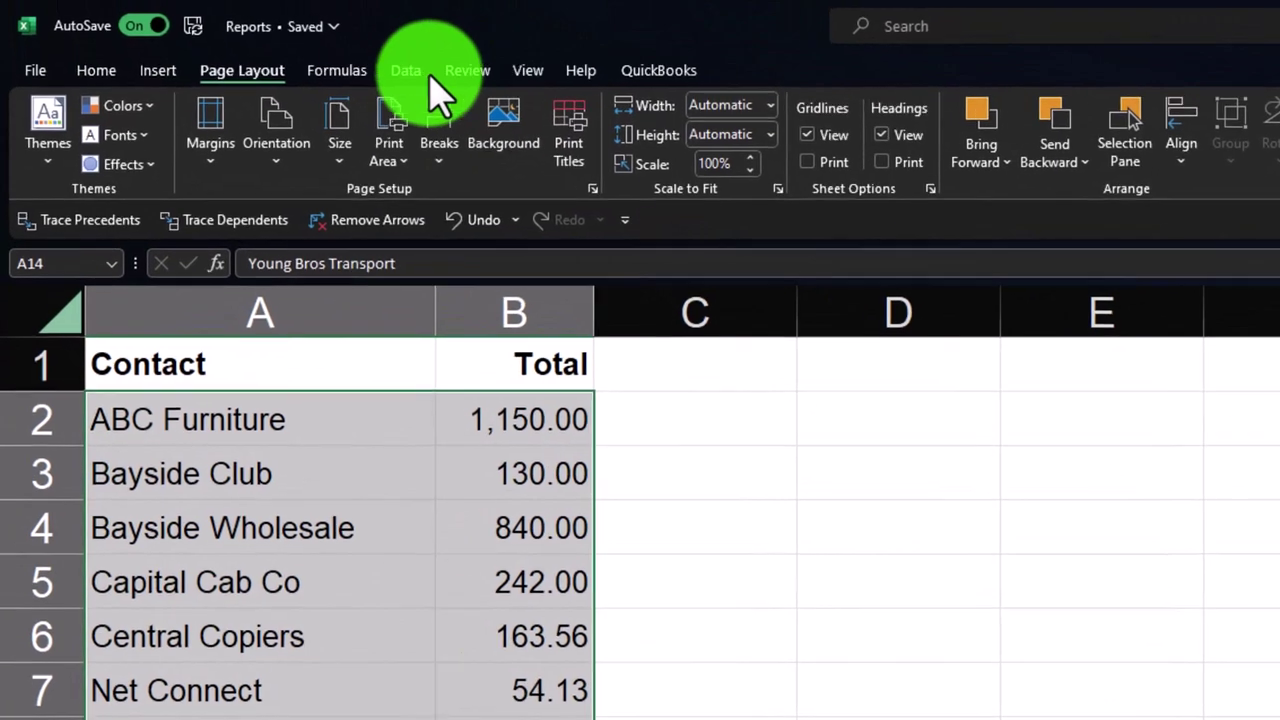
click(410, 72)
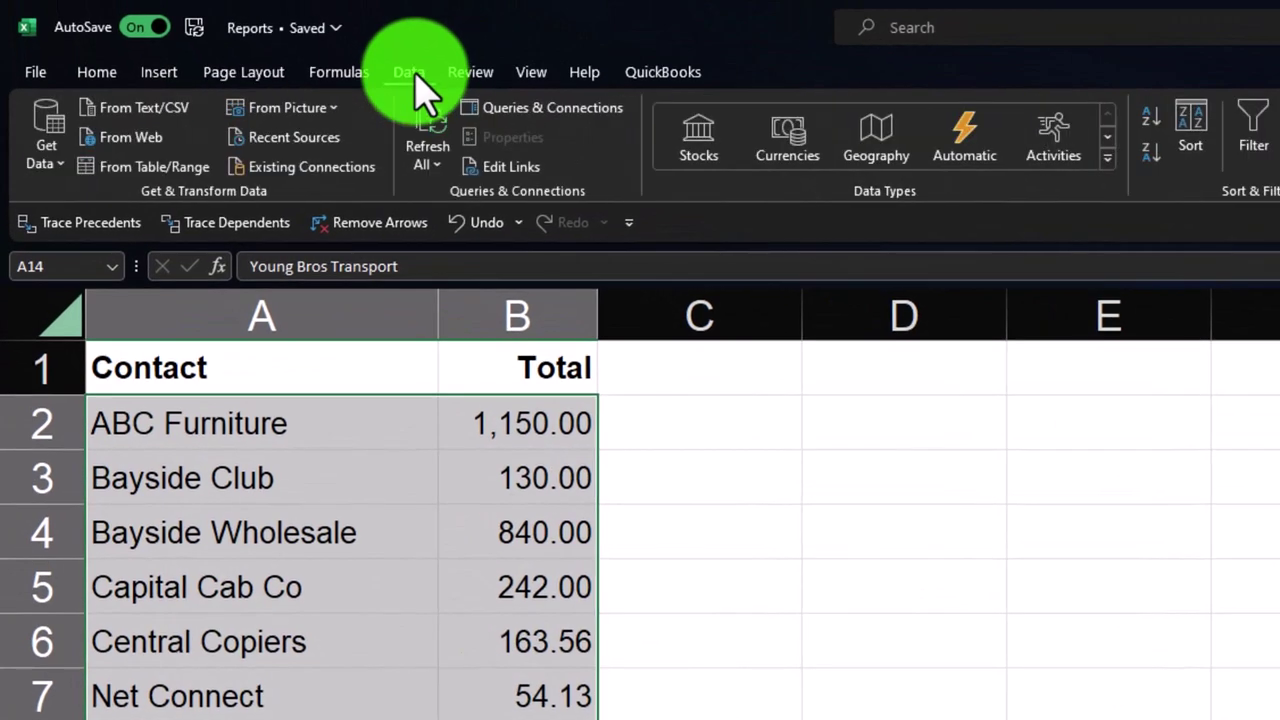
click(1258, 135)
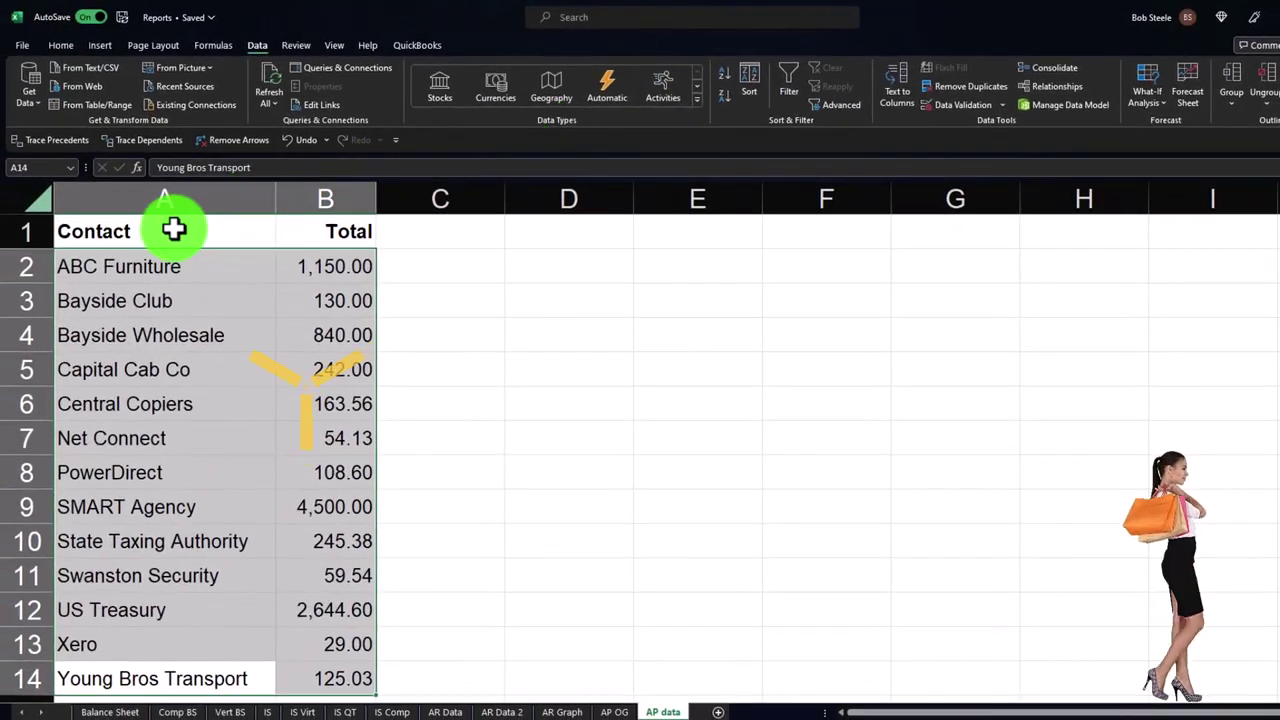
Convert the contact and total list in A1:B14 into a table with headers
drag(174, 230, 290, 580)
click(100, 45)
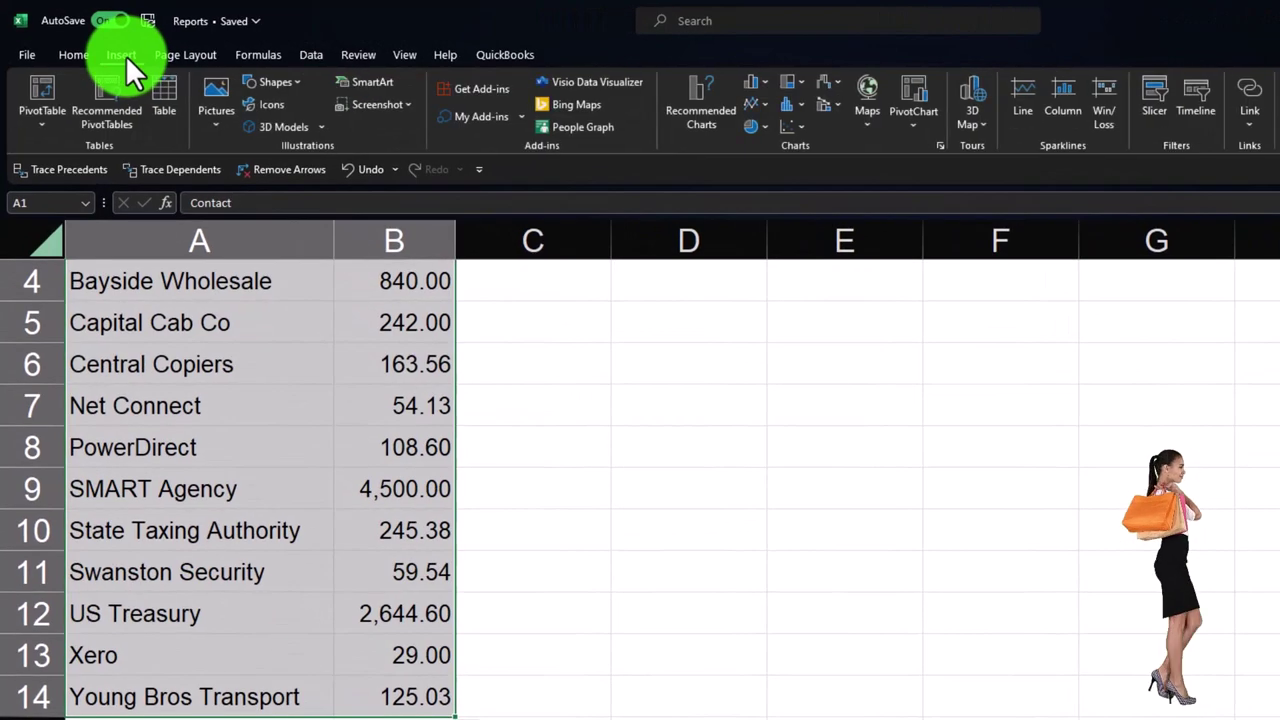
click(157, 92)
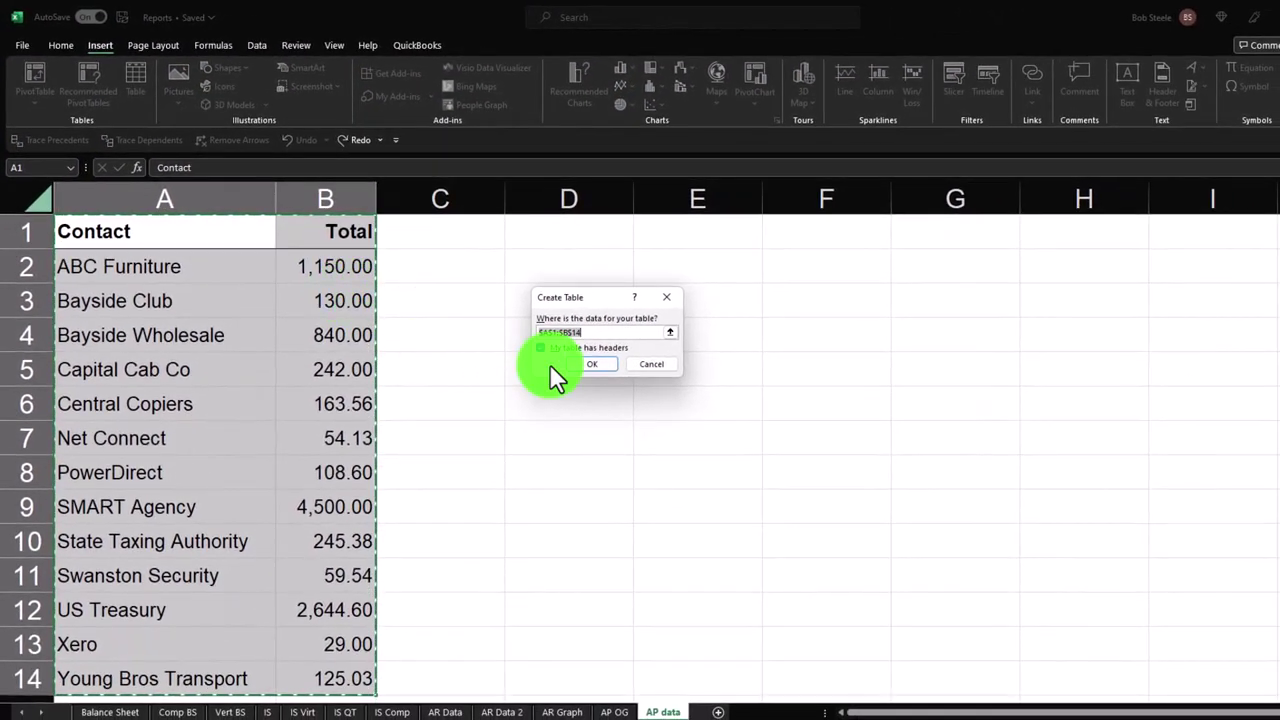
click(702, 440)
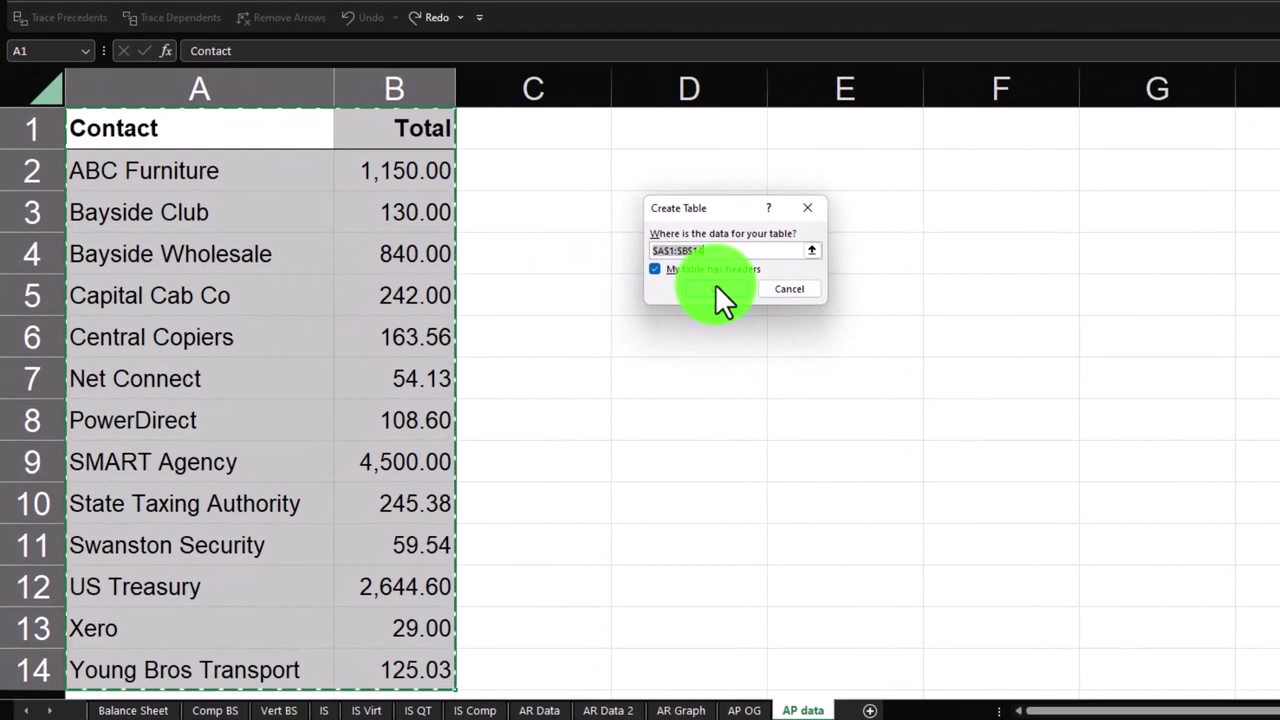
click(715, 288)
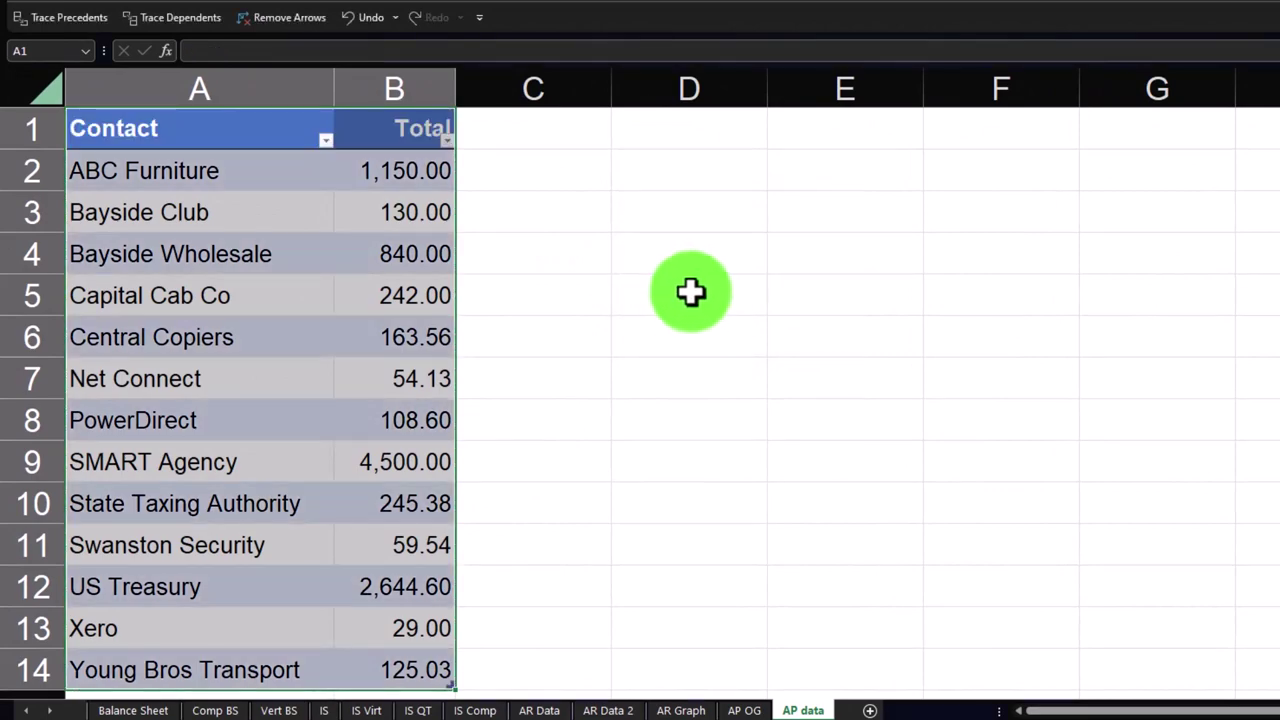
click(680, 293)
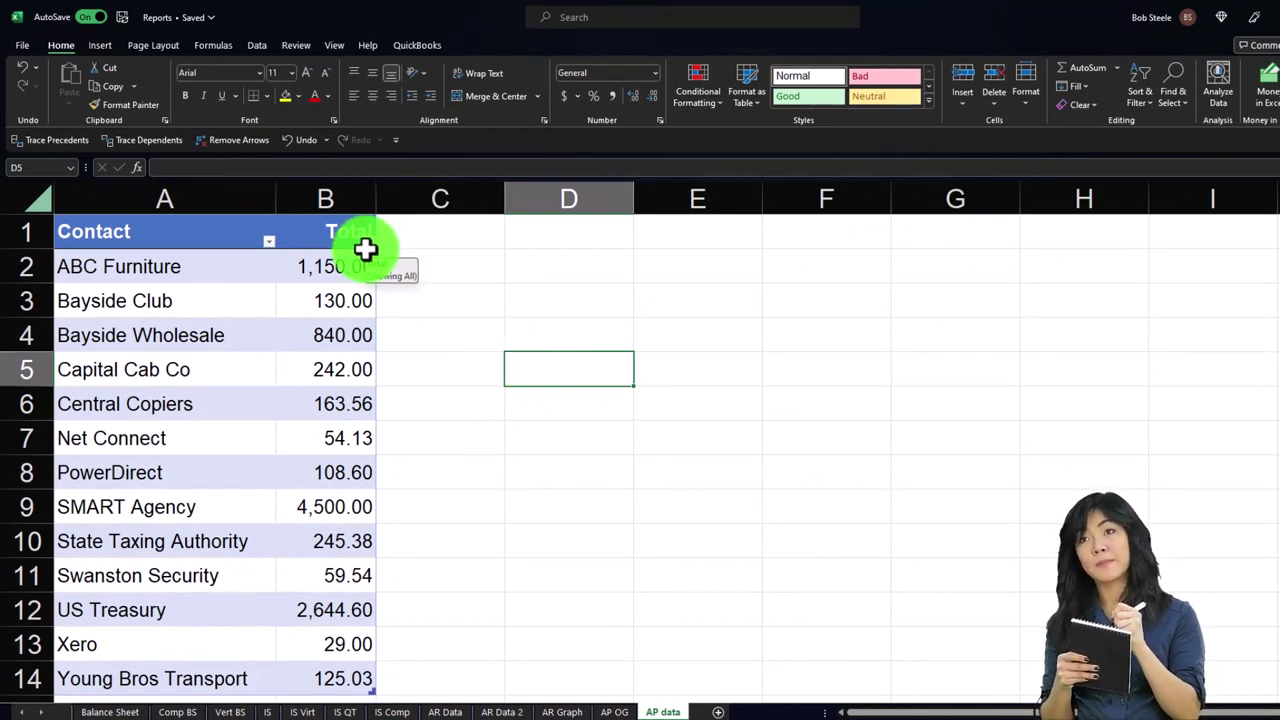
Sort the table by the Total column from largest to smallest
scroll(423, 329, up, 3)
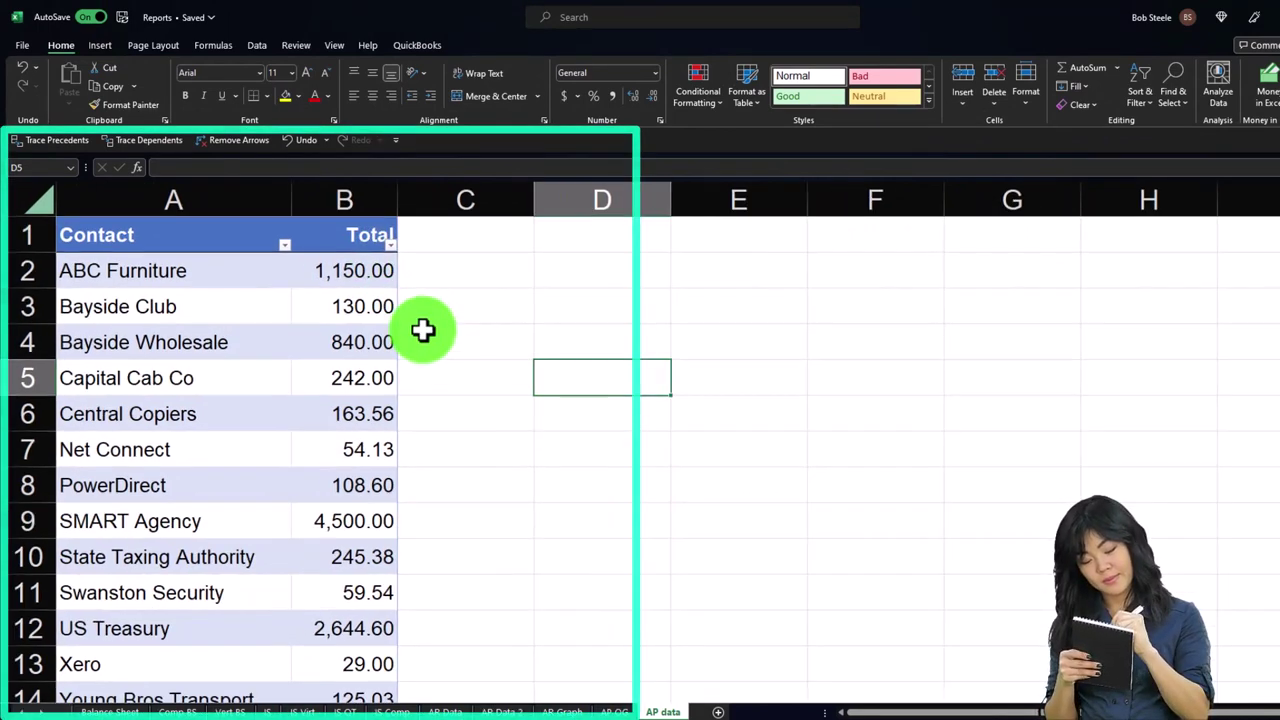
scroll(421, 298, up, 1)
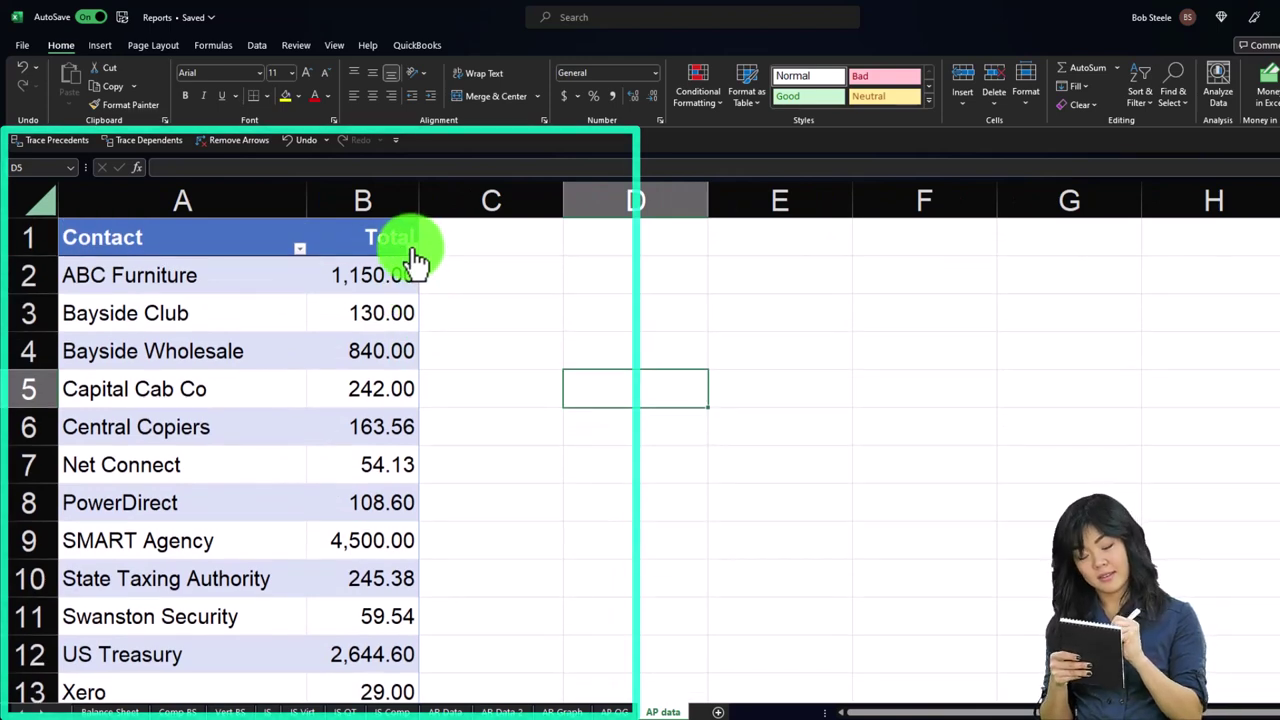
click(412, 254)
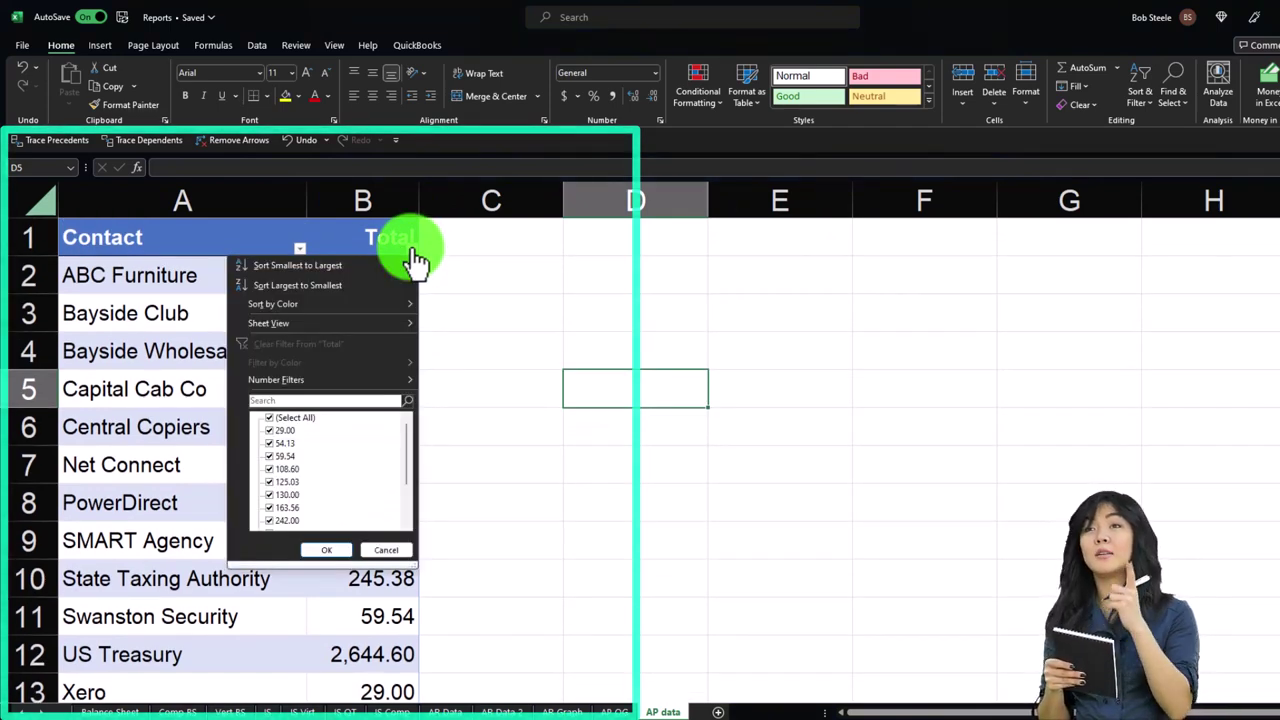
click(327, 284)
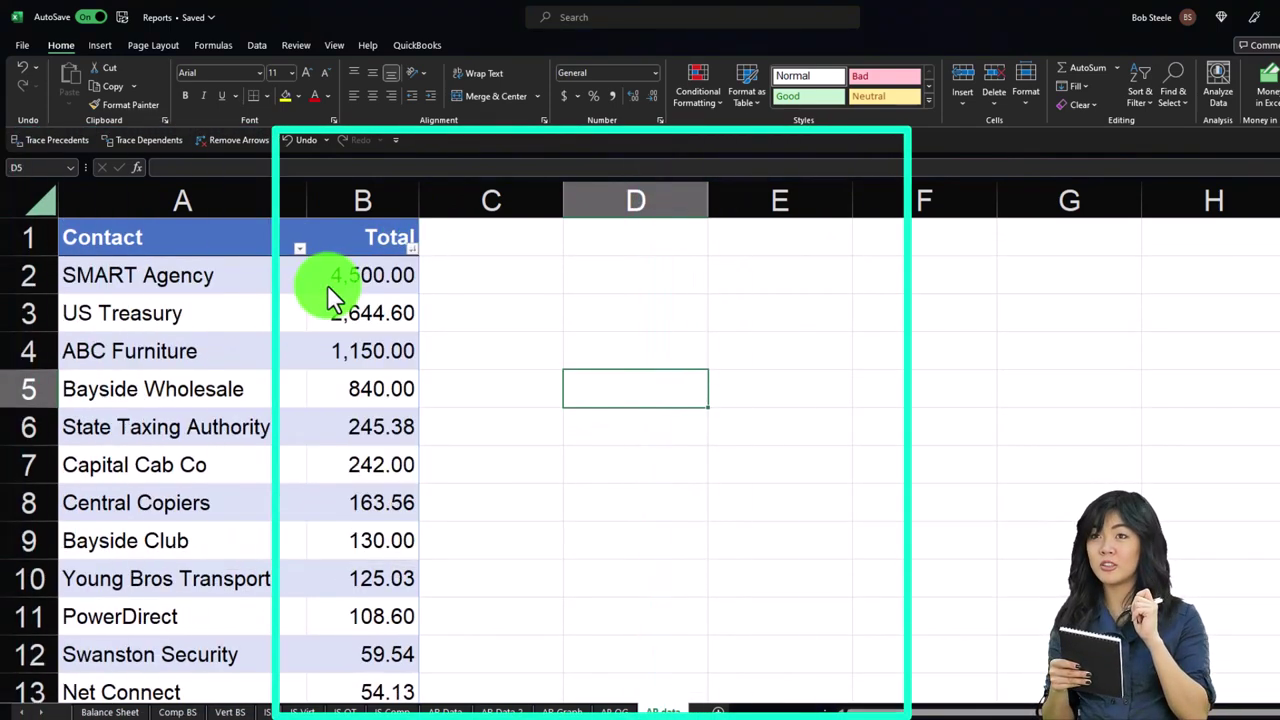
Review the sorted contacts and their totals, from the largest balances down to the small amounts in rows 7 to 14
drag(239, 276, 329, 511)
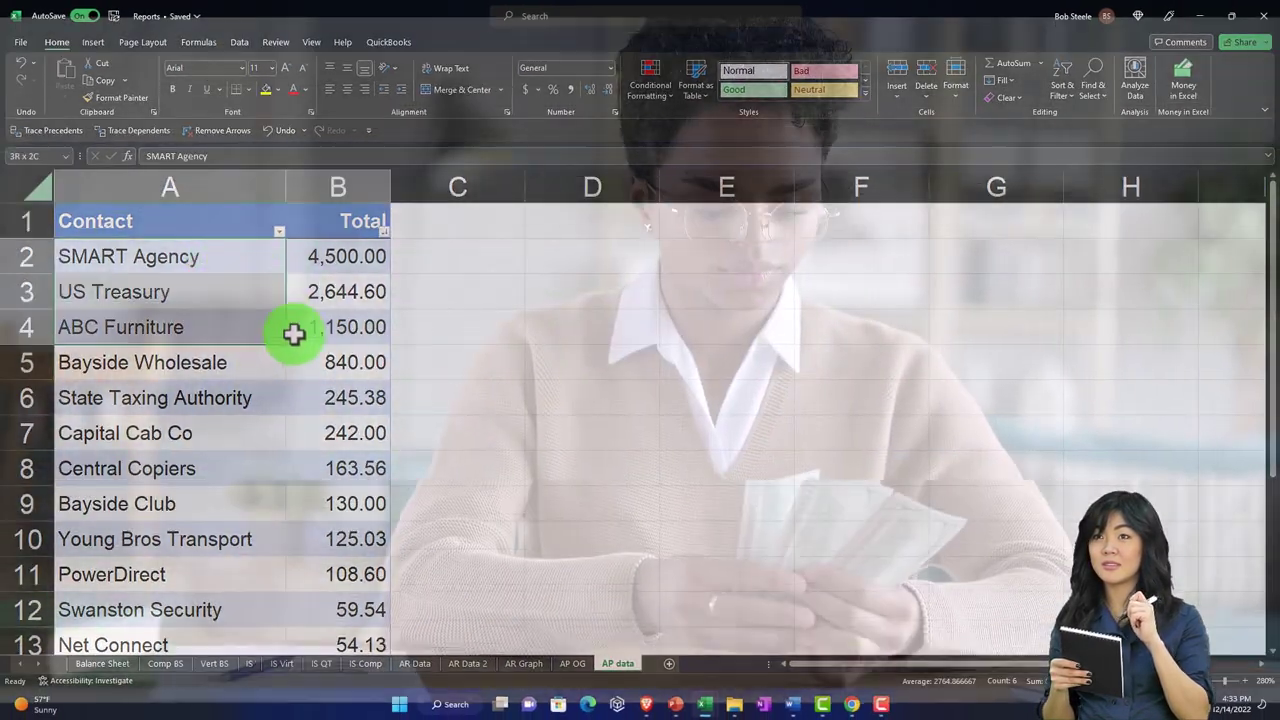
scroll(329, 511, down, 3)
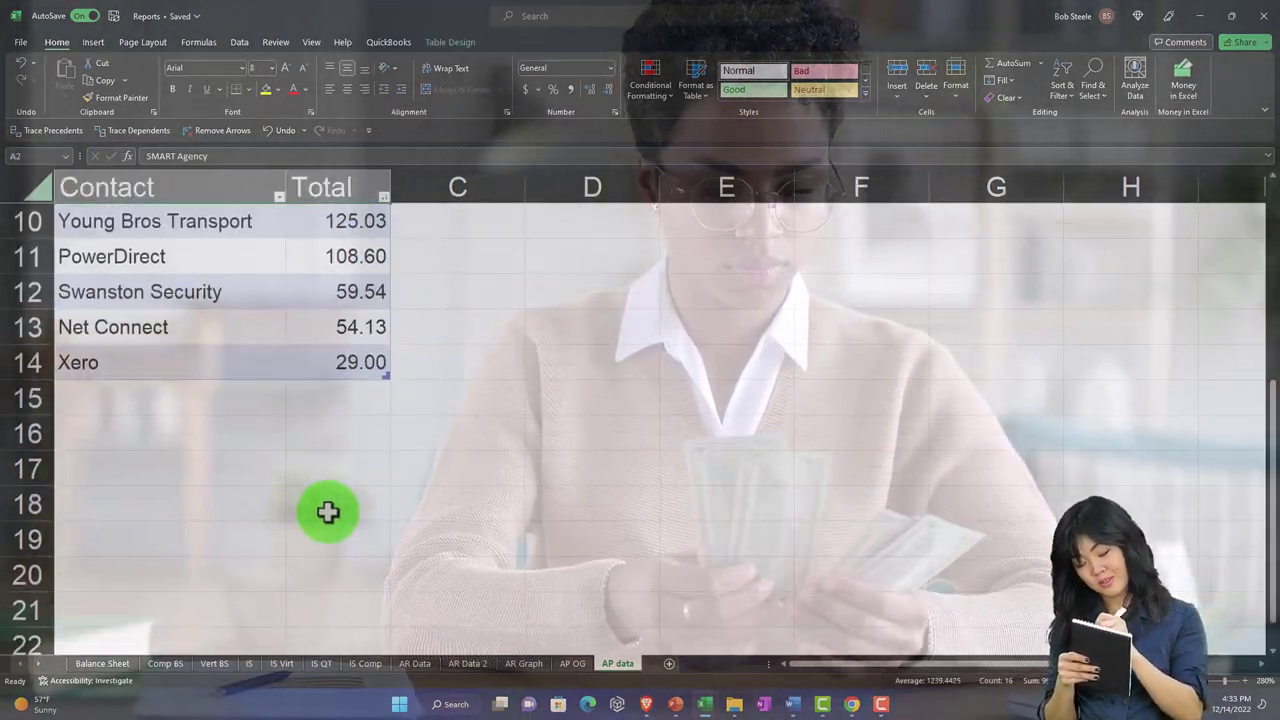
scroll(328, 511, up, 3)
click(177, 260)
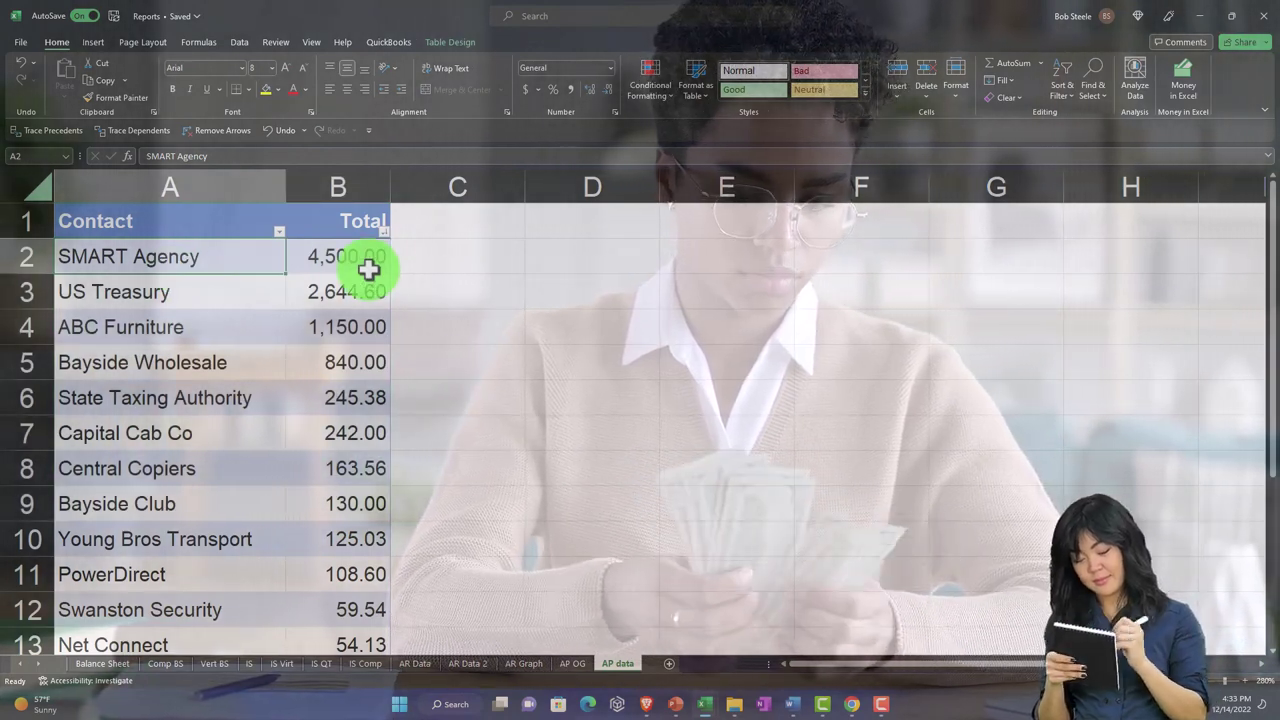
scroll(334, 376, down, 2)
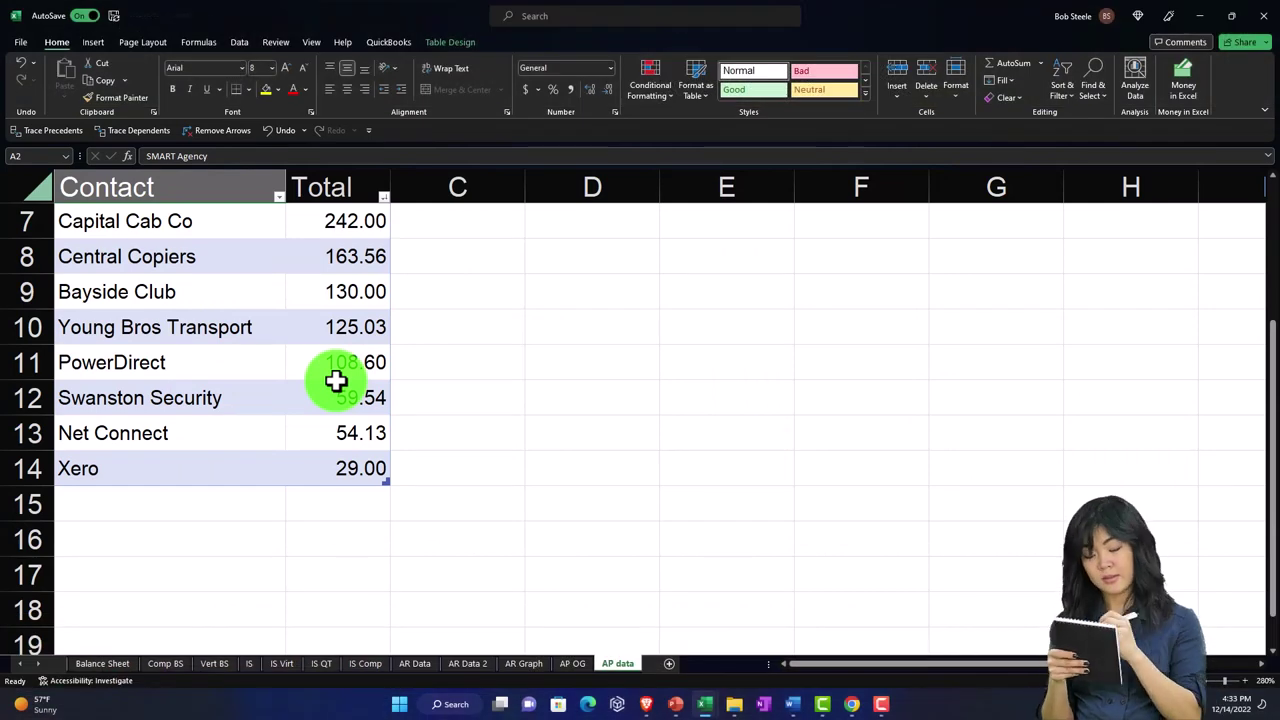
scroll(336, 380, up, 1)
drag(343, 331, 347, 503)
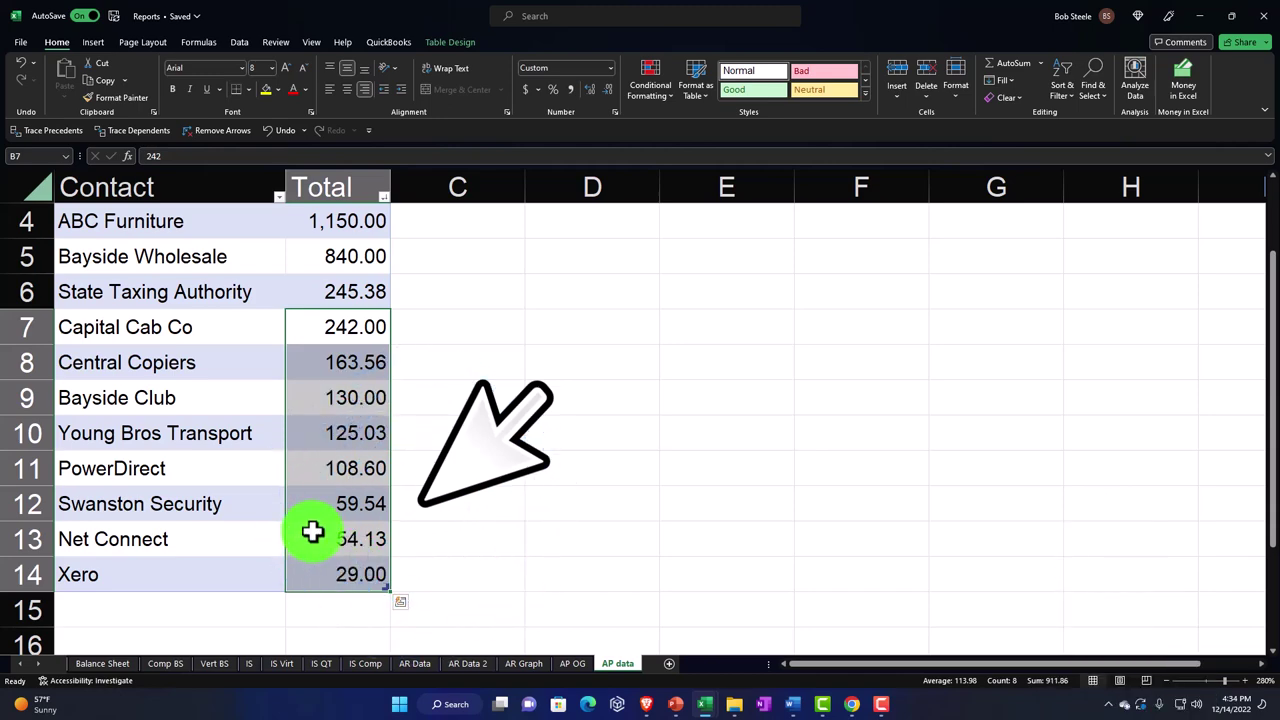
scroll(313, 532, up, 1)
Add a total row to the table beneath the last contact
click(246, 393)
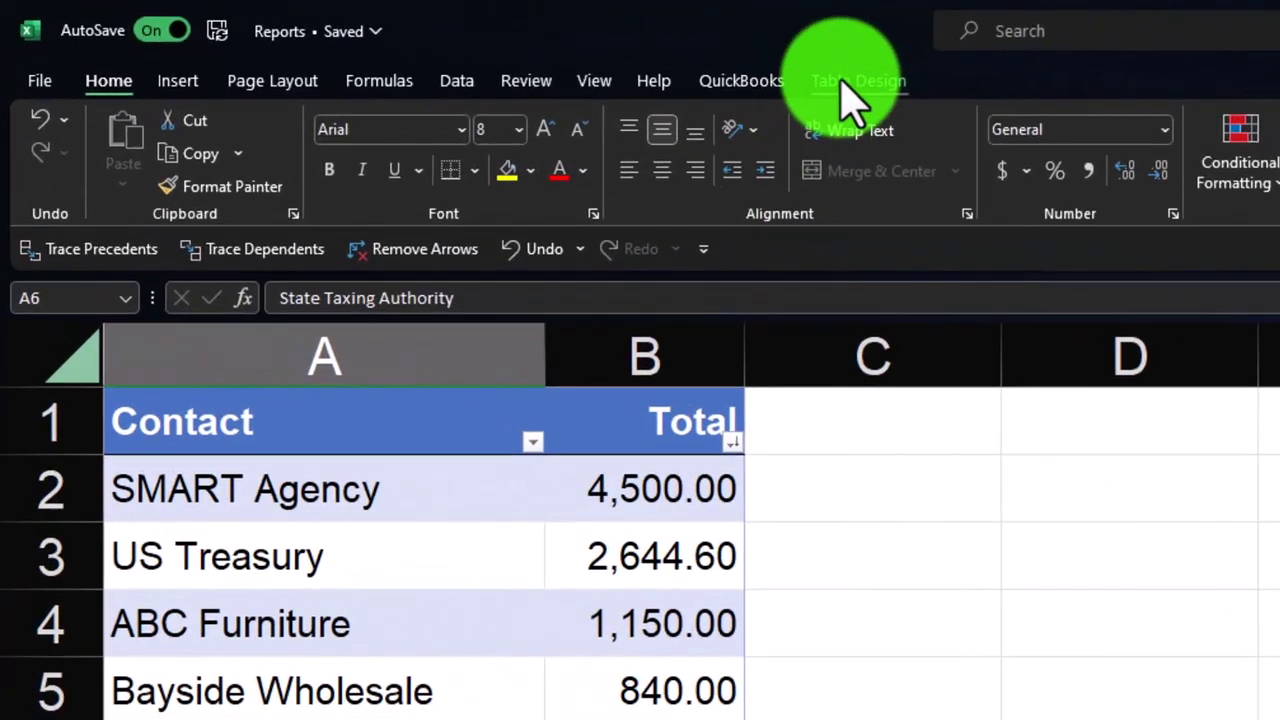
click(450, 42)
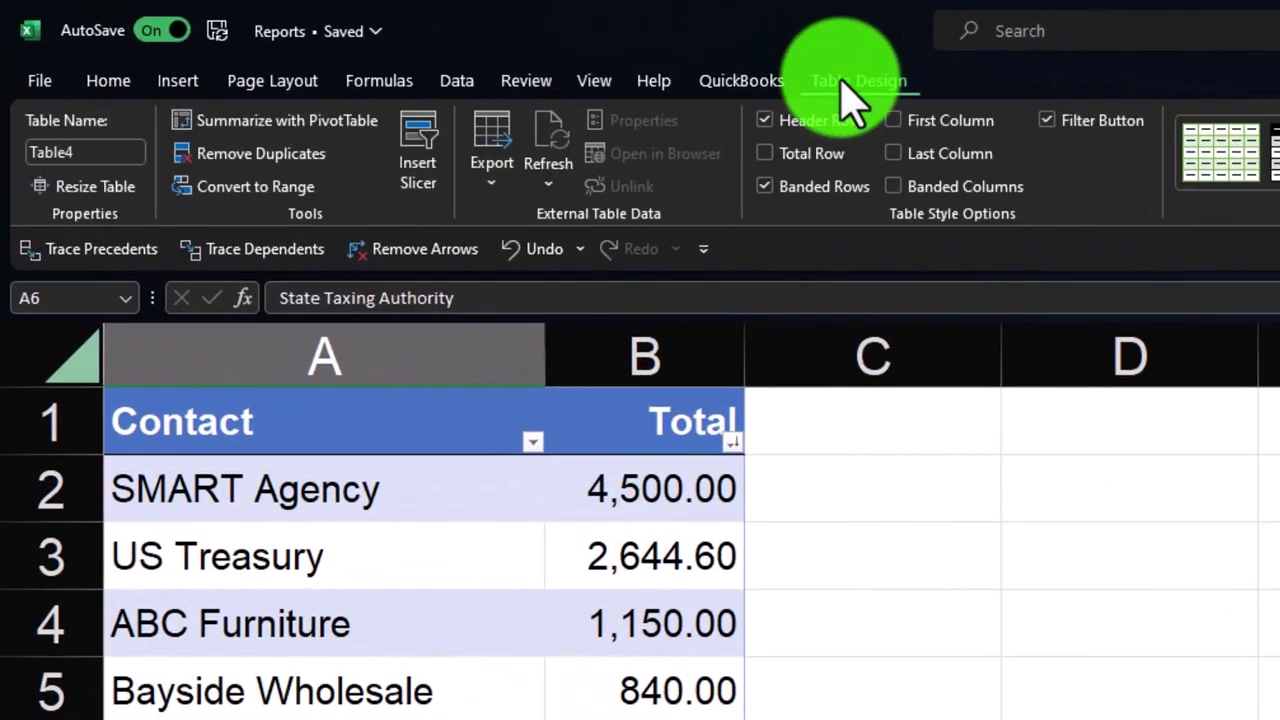
click(763, 154)
scroll(634, 314, down, 3)
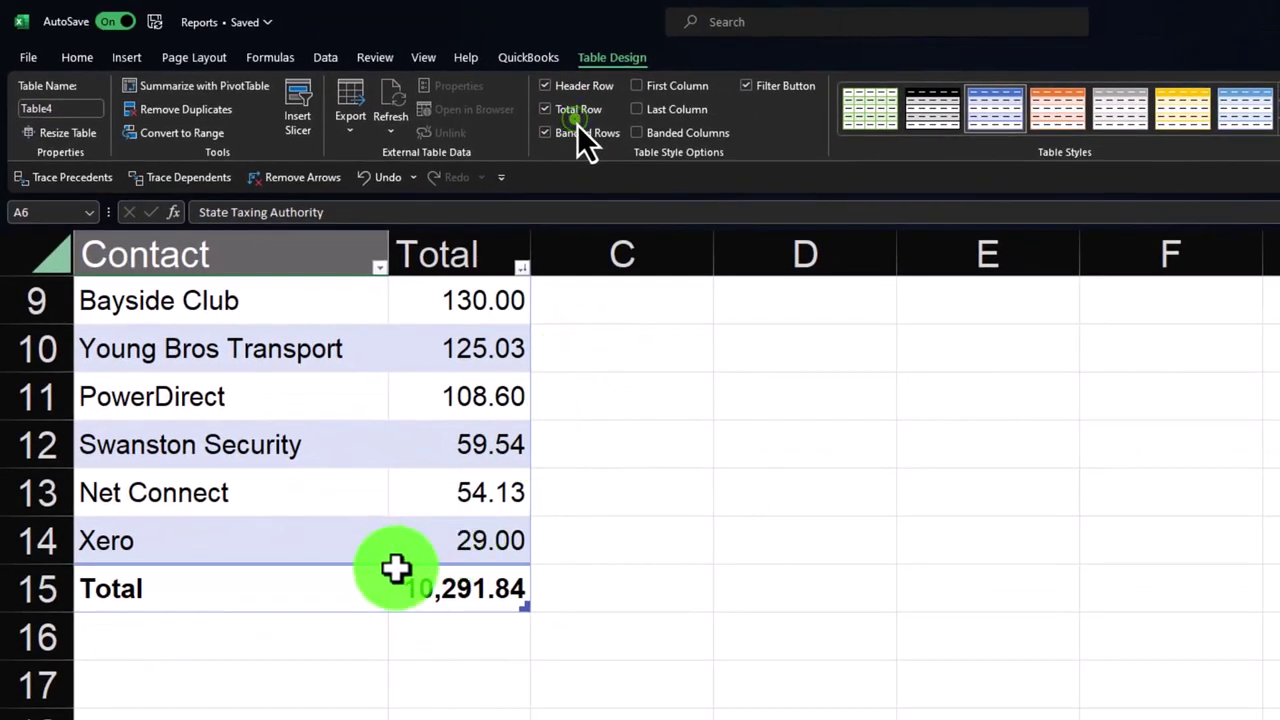
scroll(355, 636, up, 3)
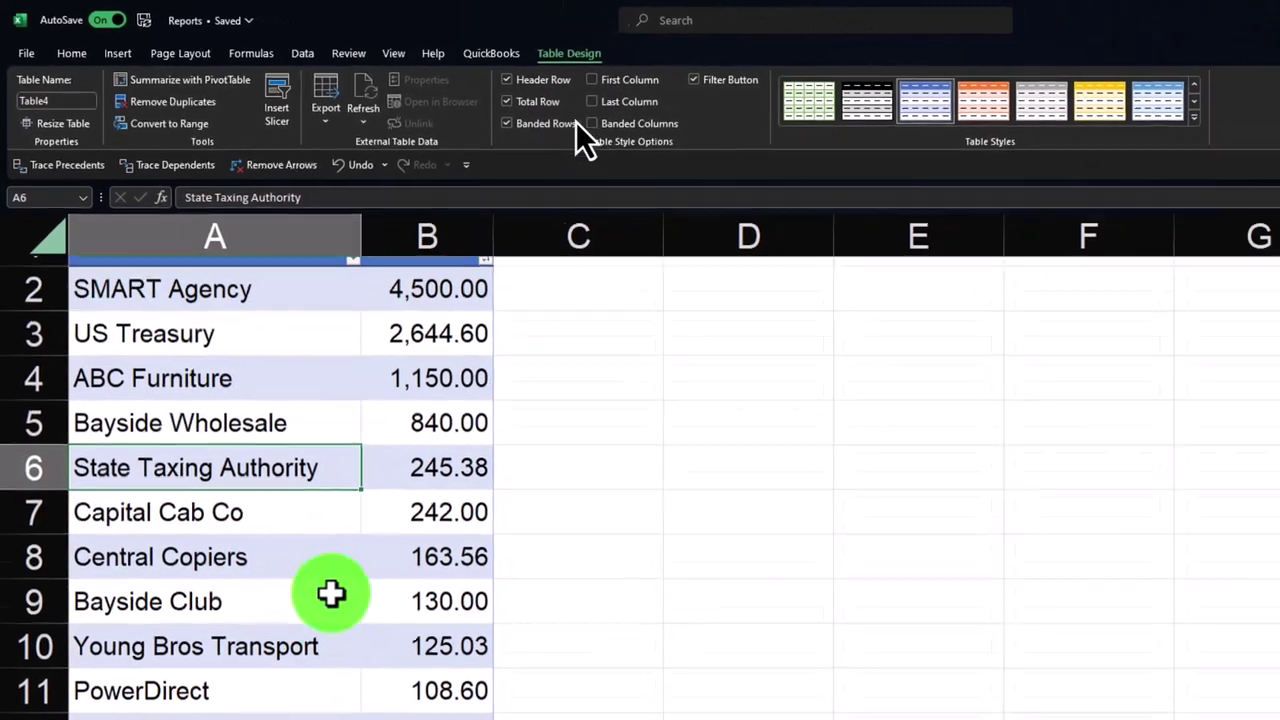
scroll(331, 595, up, 1)
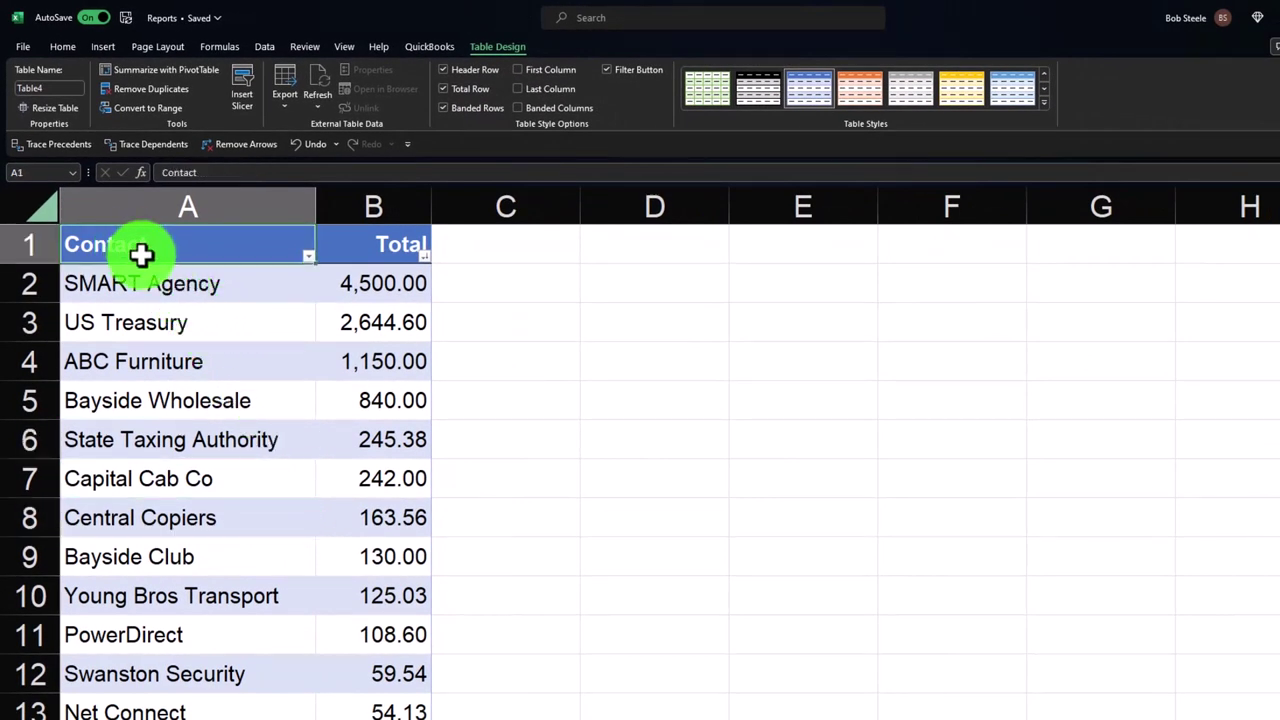
Insert a pie chart of the contacts and their totals, leaving out the total row, and apply chart Style 12
drag(141, 254, 366, 471)
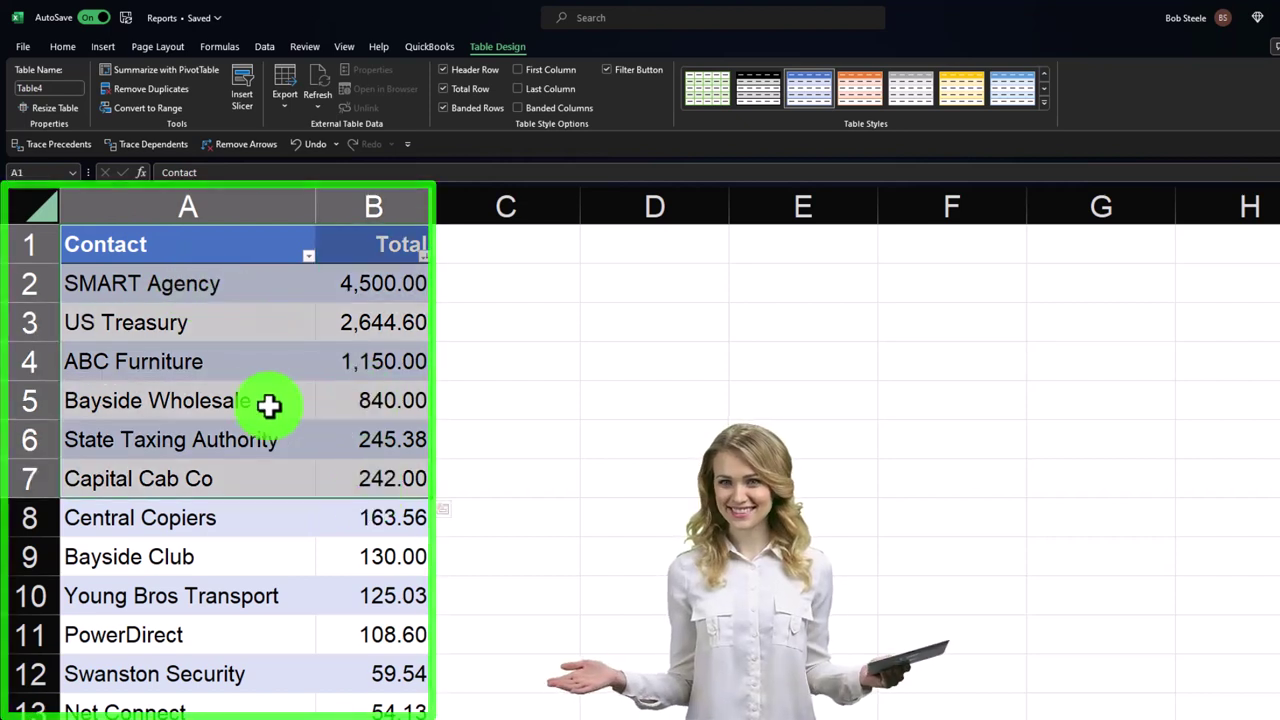
mouse_move(114, 283)
mouse_down()
mouse_move(263, 340)
mouse_move(343, 514)
mouse_move(337, 714)
mouse_move(337, 563)
mouse_up()
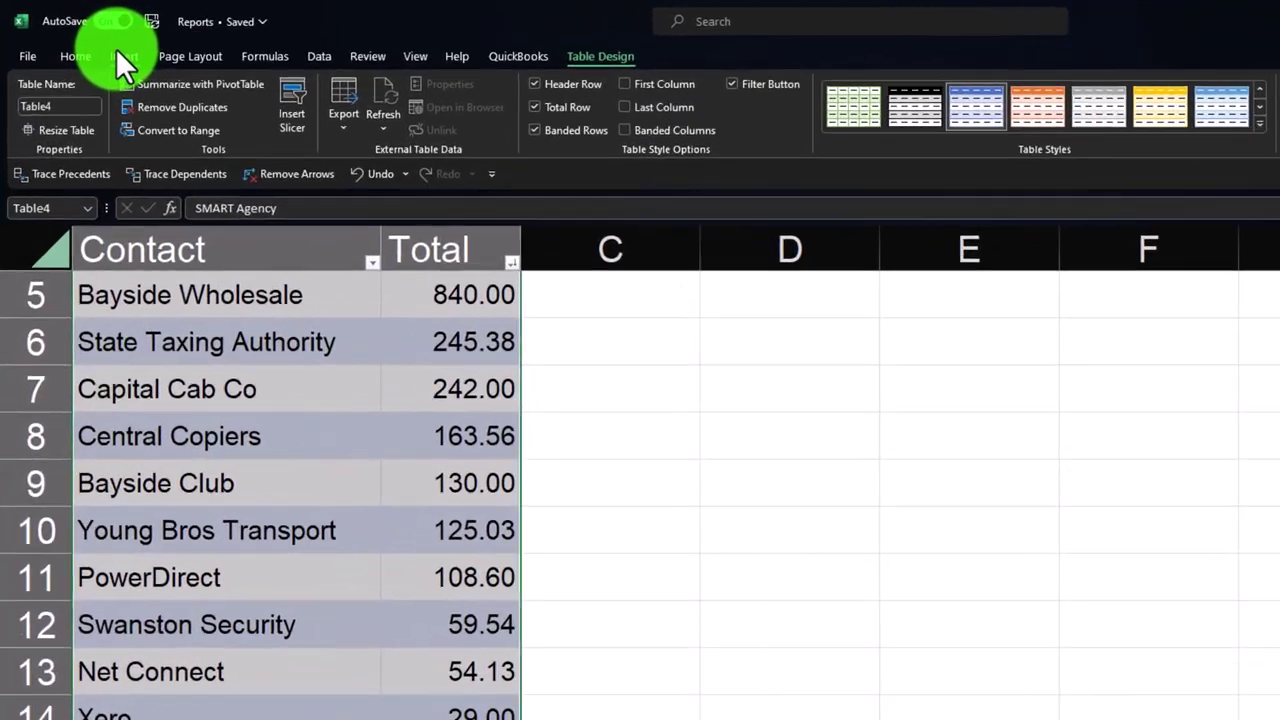
click(118, 52)
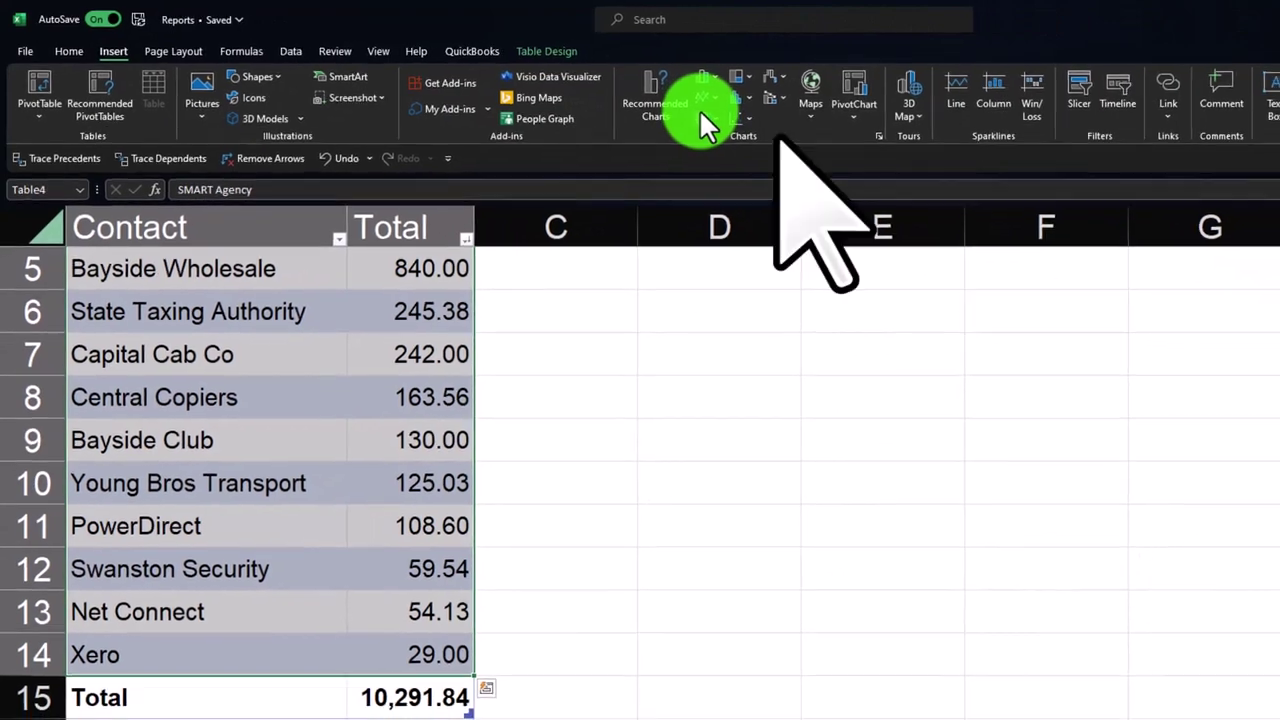
click(988, 164)
click(716, 175)
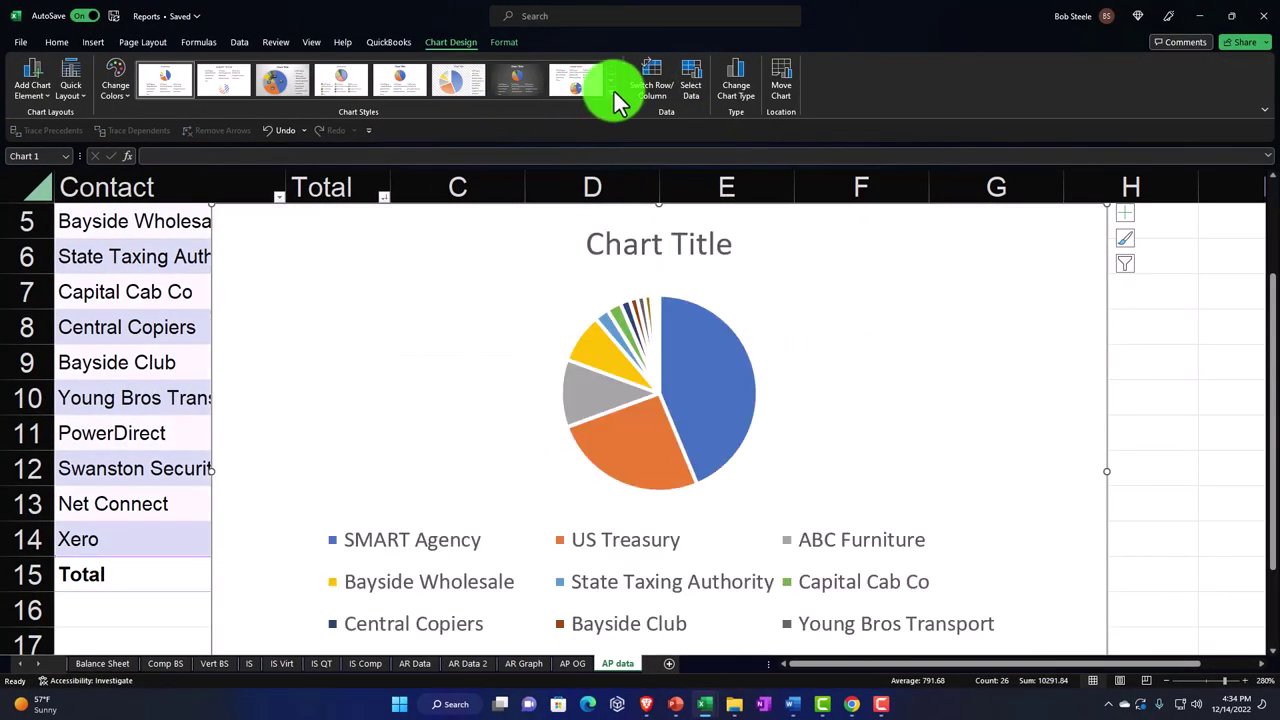
click(610, 92)
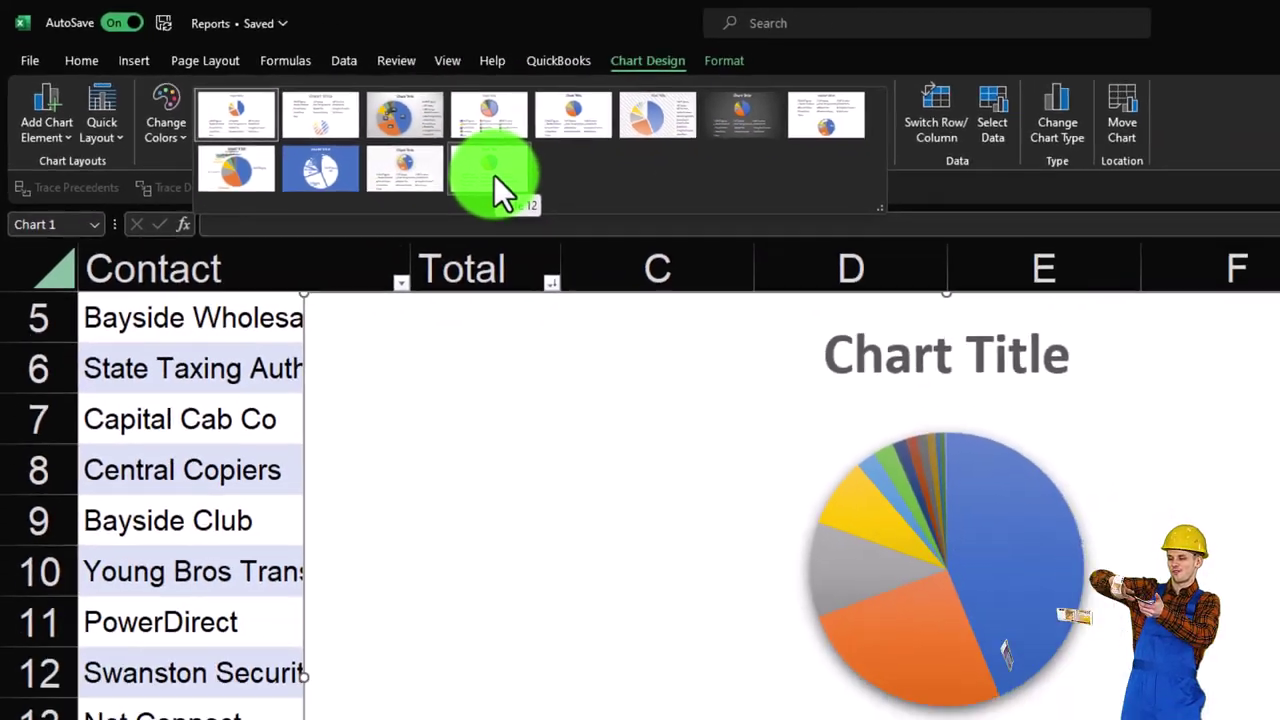
click(608, 212)
Shrink the pie chart and place it beside the table, covering about columns C to H and rows 1 to 13
drag(455, 414, 563, 414)
scroll(630, 430, down, 3)
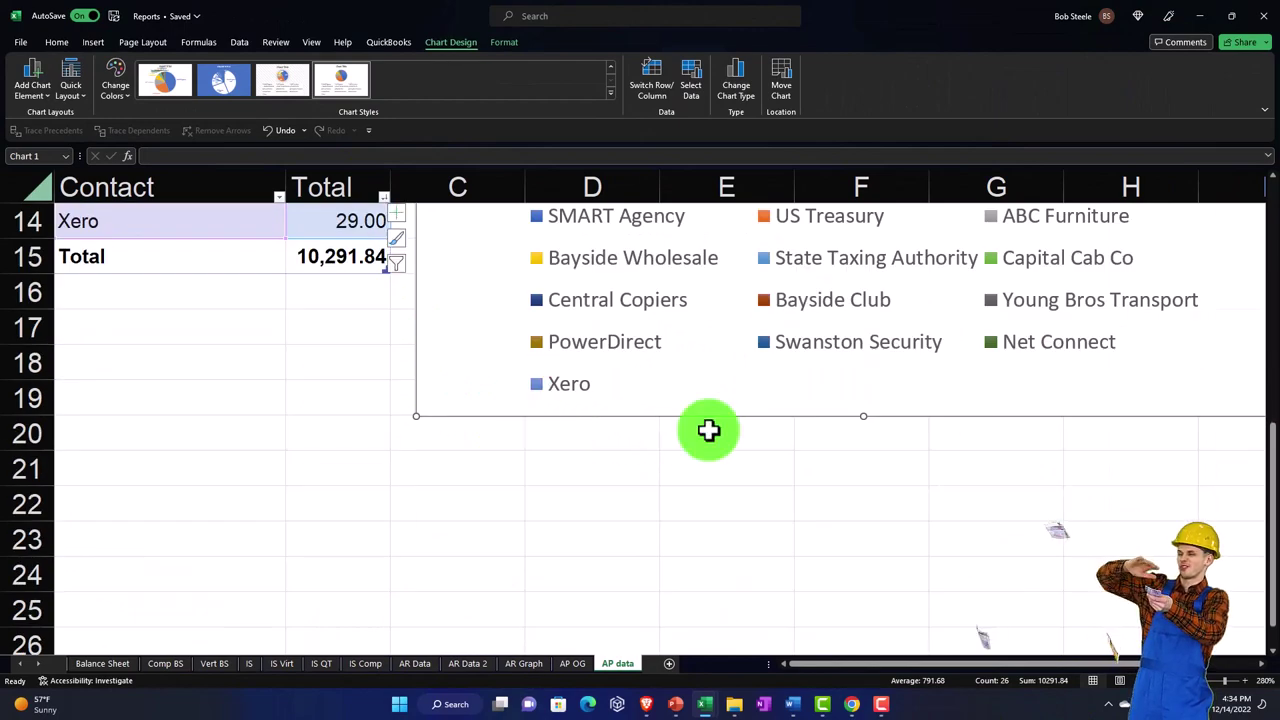
drag(417, 418, 586, 272)
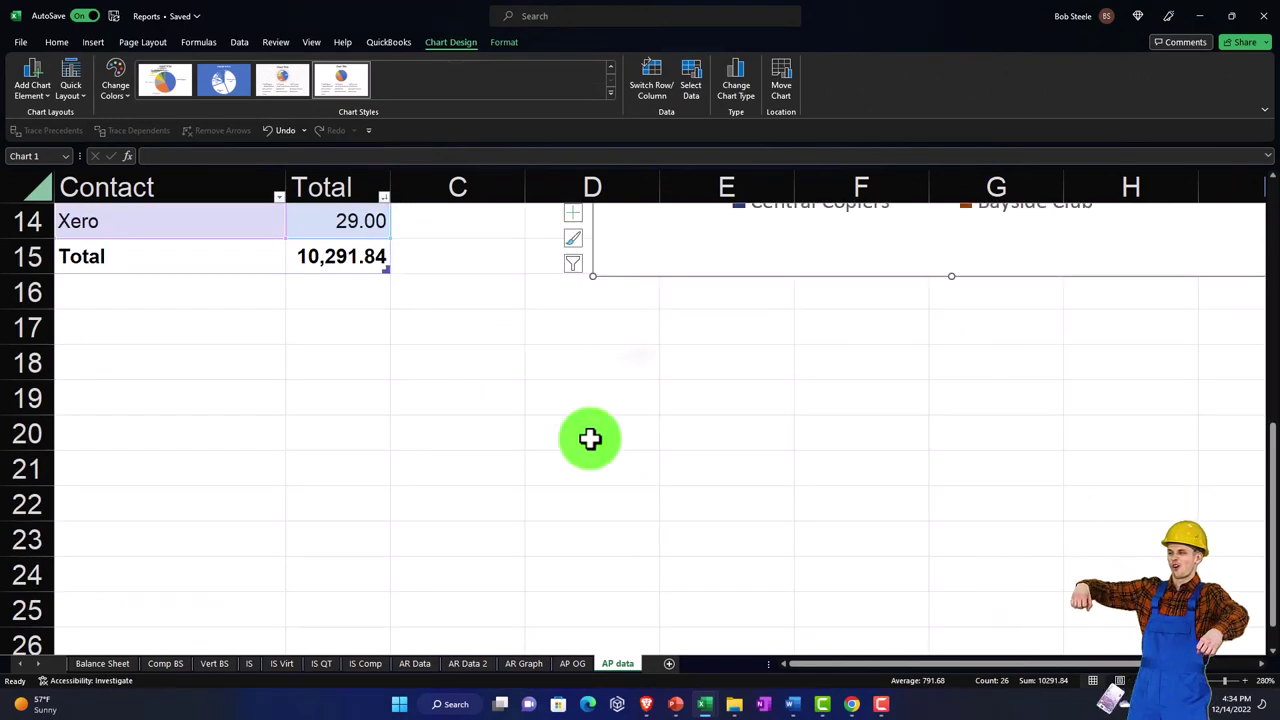
scroll(600, 437, up, 3)
drag(578, 453, 452, 447)
scroll(520, 455, down, 1)
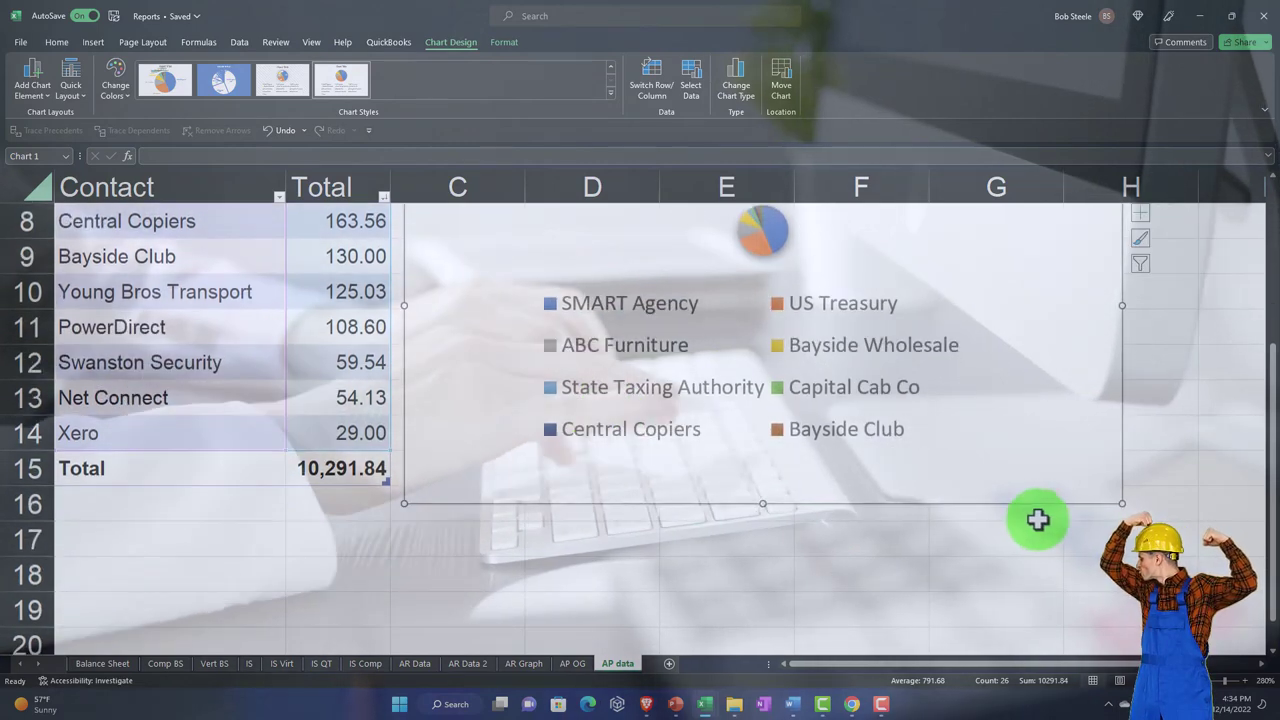
drag(1120, 500, 1158, 540)
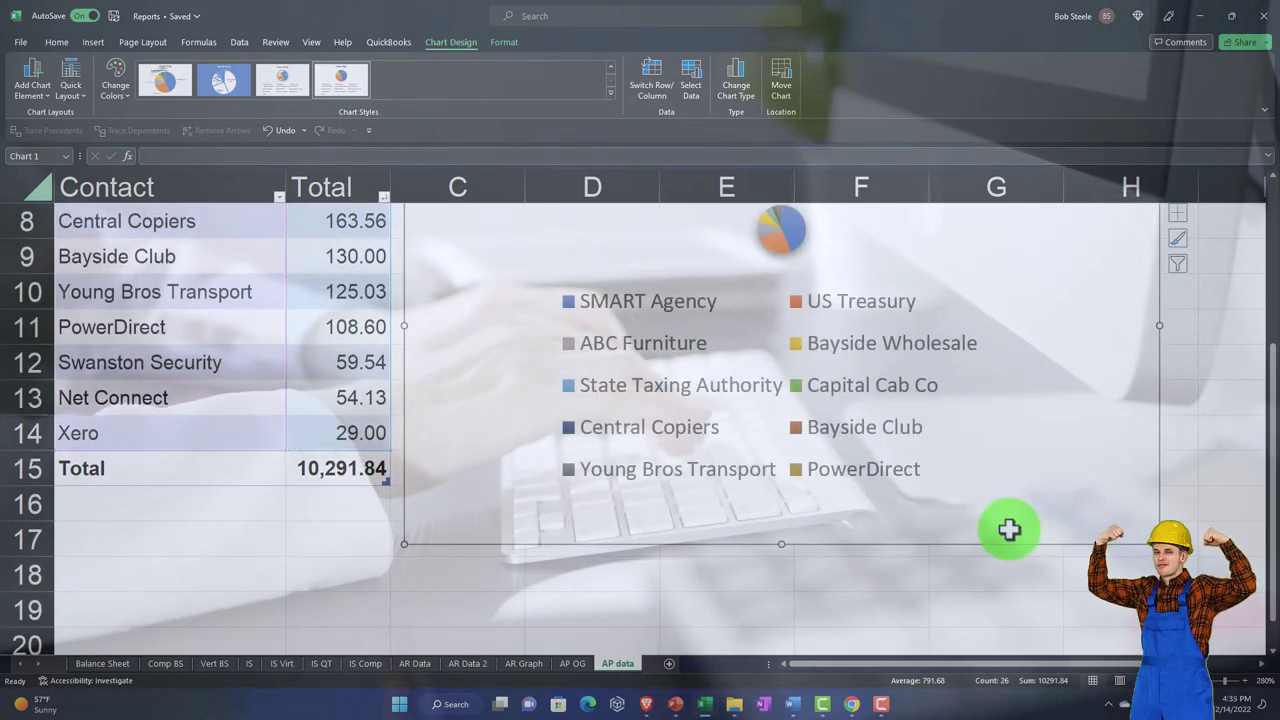
scroll(1006, 528, up, 2)
drag(763, 459, 654, 324)
drag(600, 357, 600, 349)
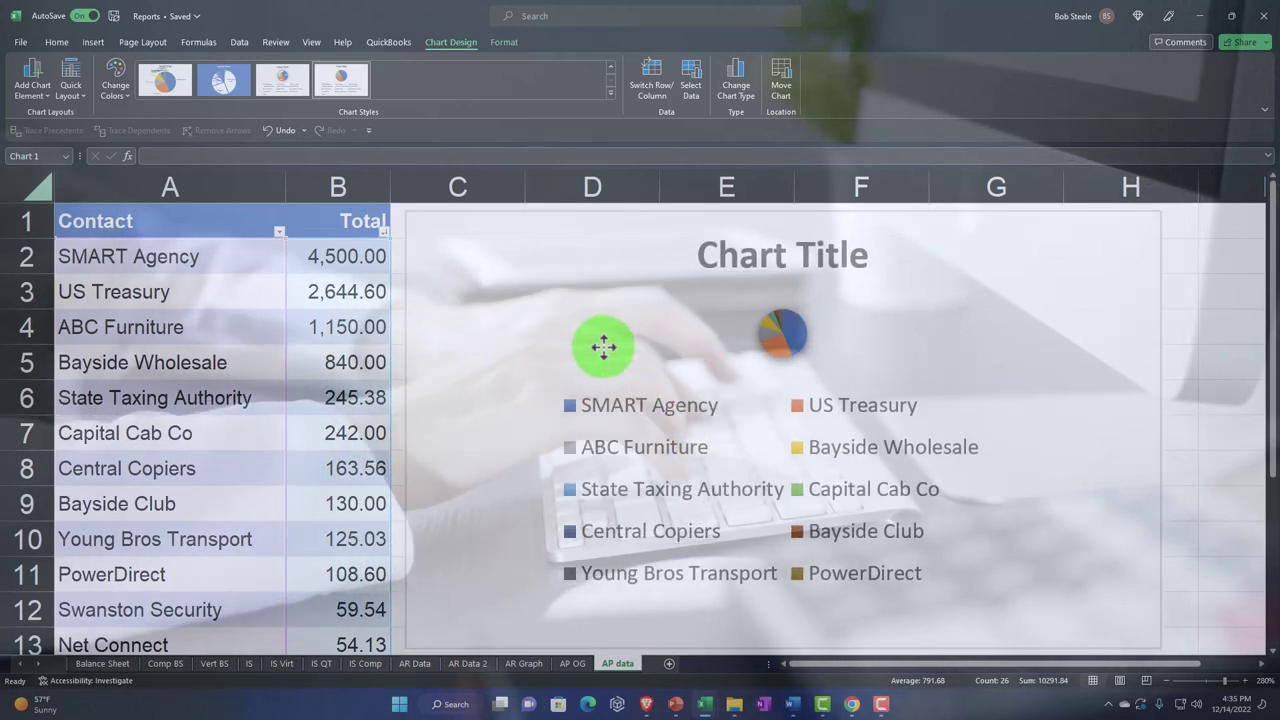
Delete the title from the pie chart
click(724, 266)
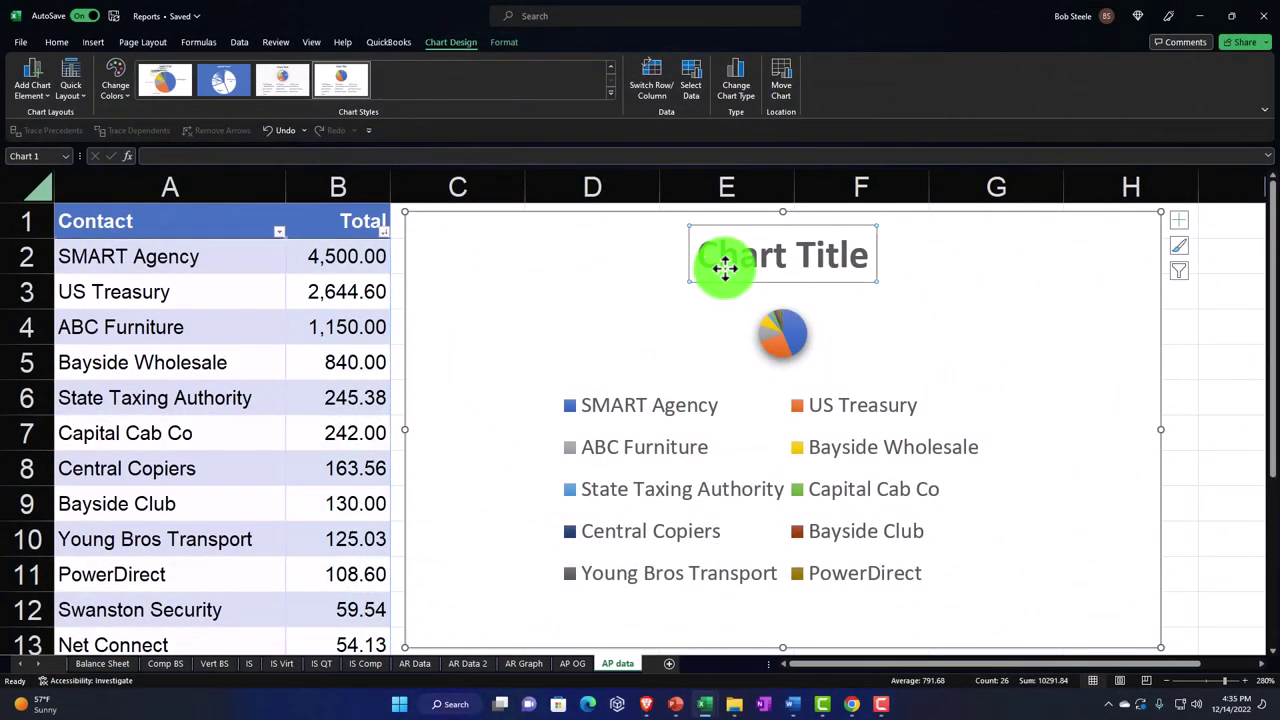
key(Delete)
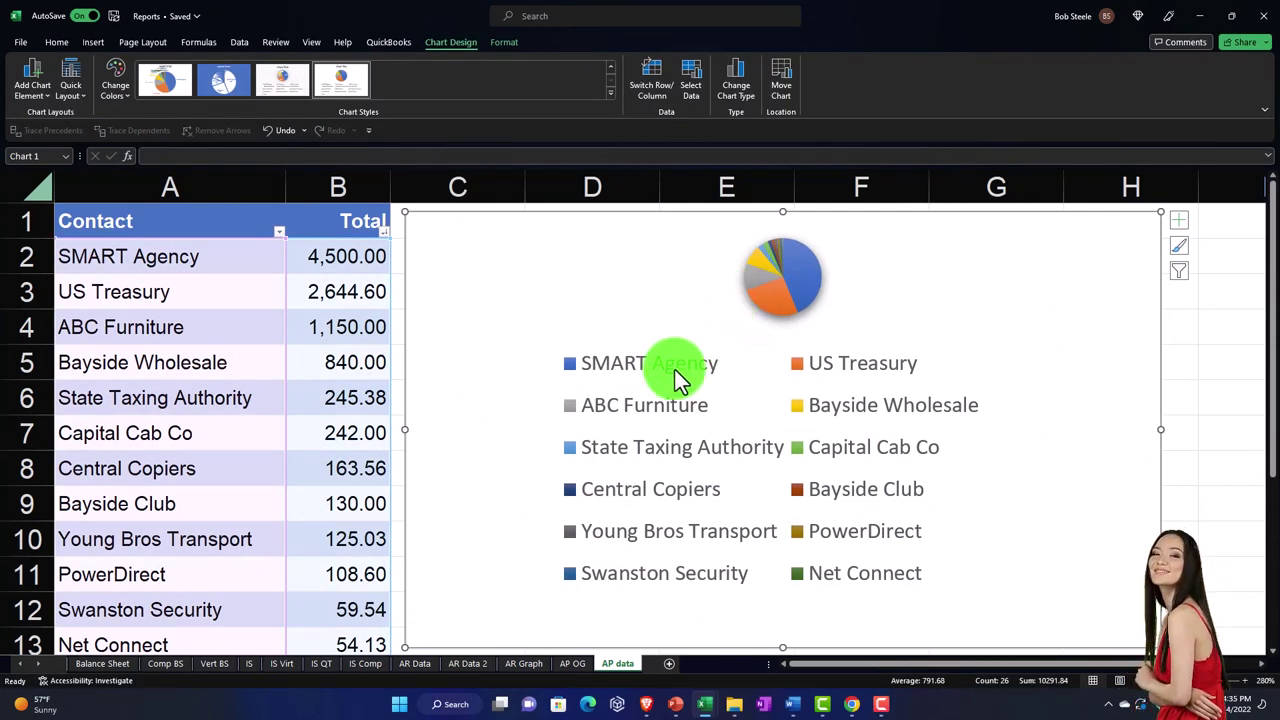
Replace the Central Copiers total with 669.86, the combined amount of rows 8 to 14
click(256, 517)
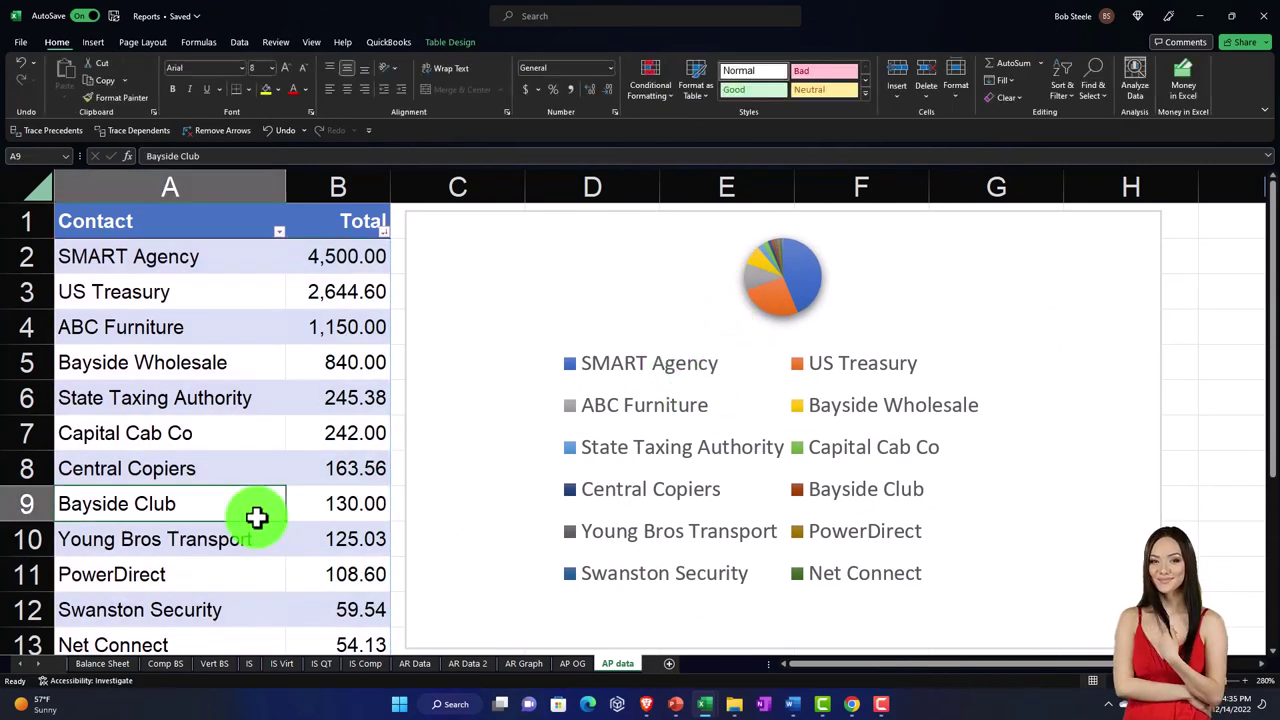
key(Down)
key(Down)
key(Down)
key(Down)
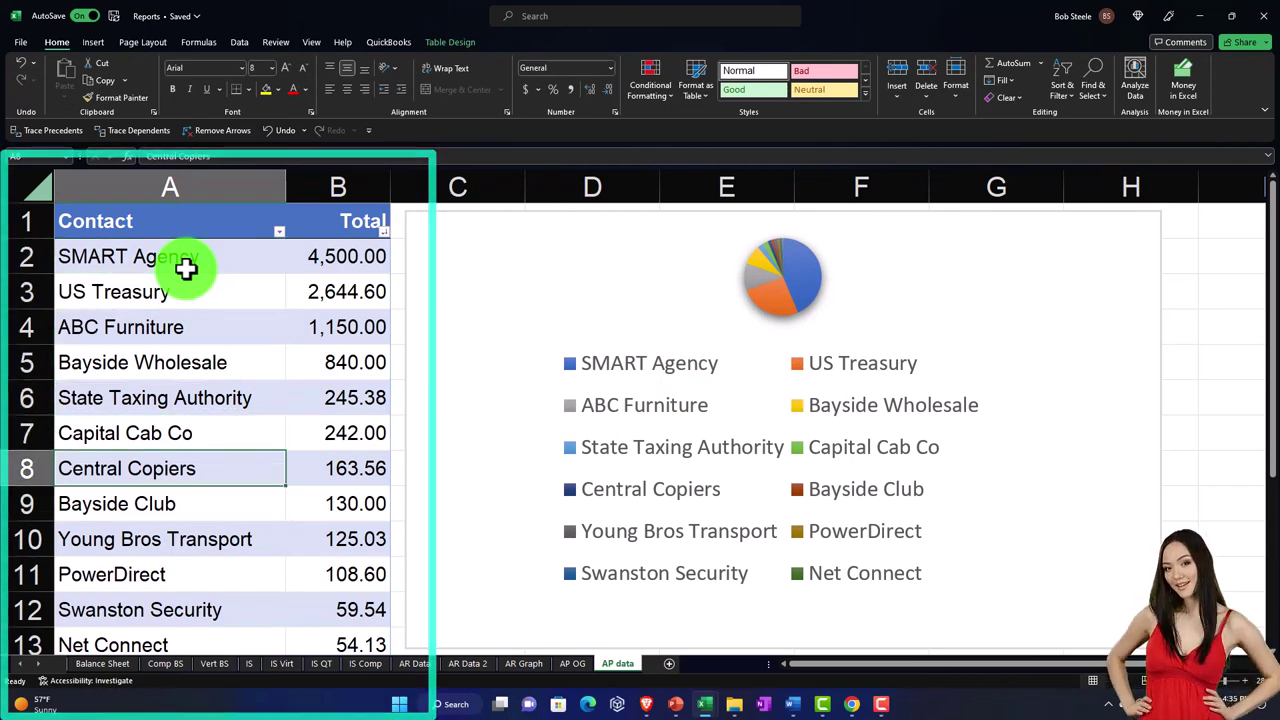
scroll(230, 405, down, 2)
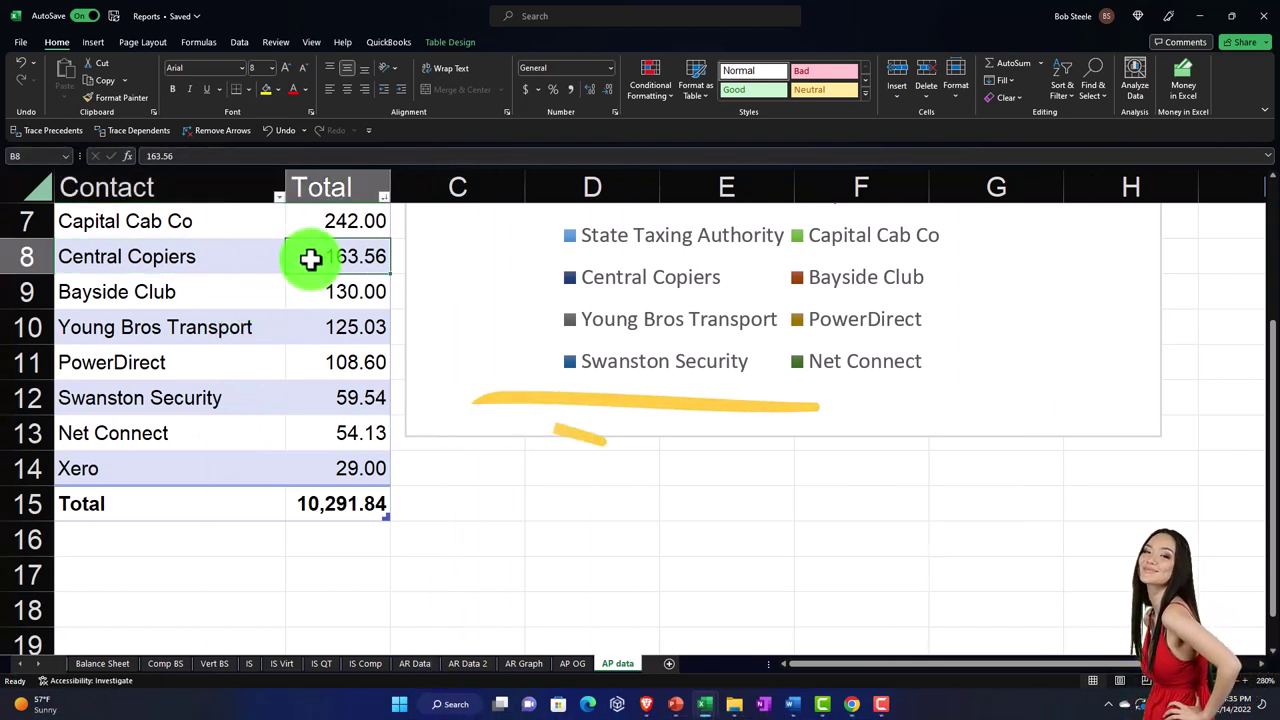
drag(310, 259, 316, 420)
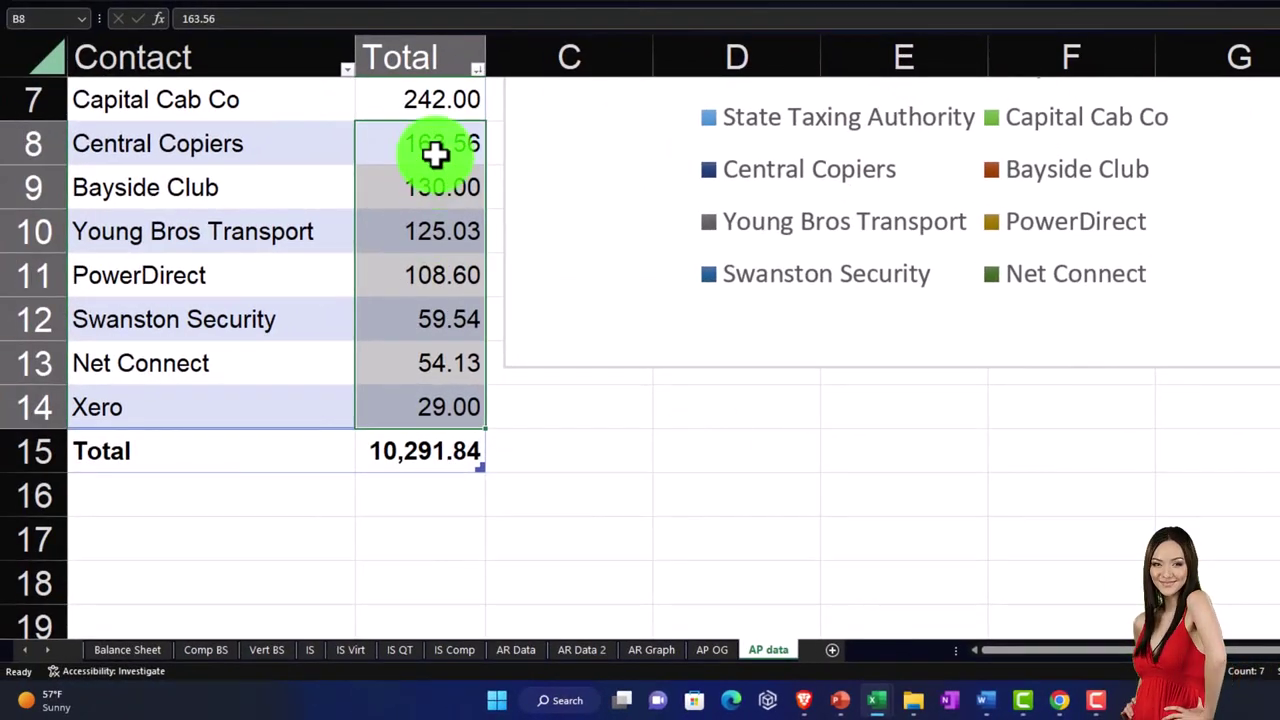
click(435, 151)
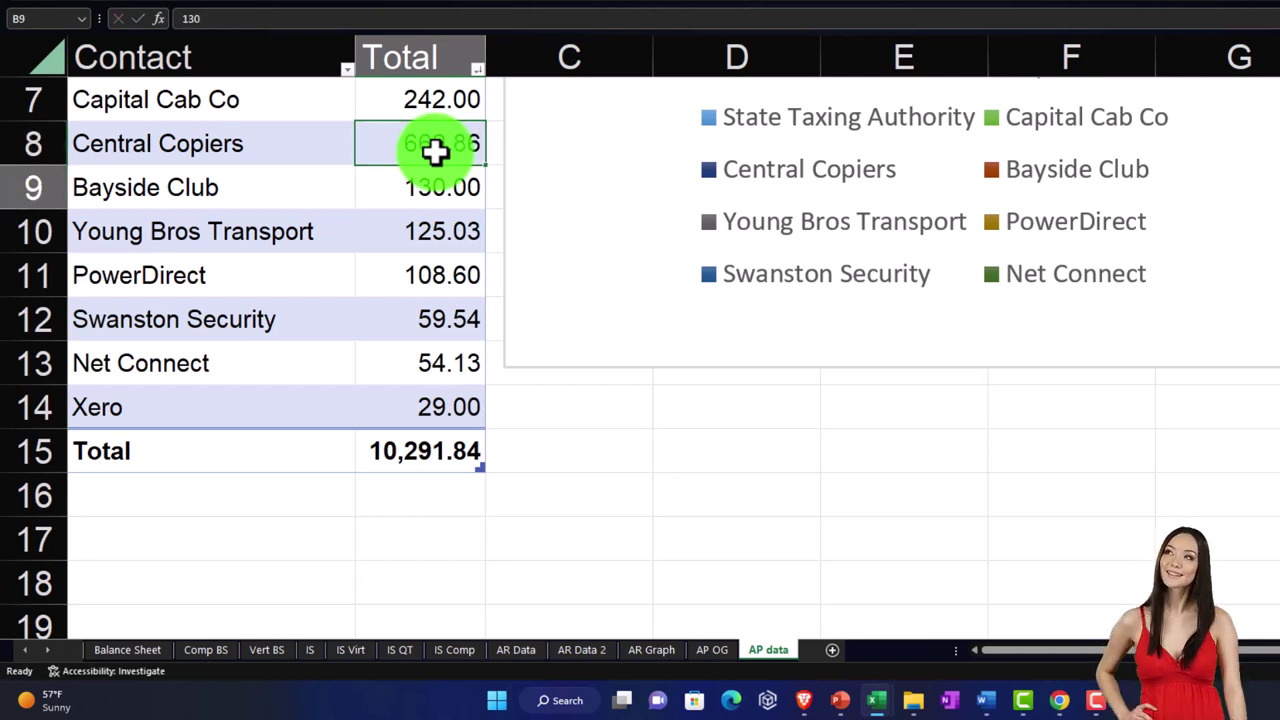
Delete rows 9 to 14, from Bayside Club through Xero, from the table
drag(33, 183, 50, 403)
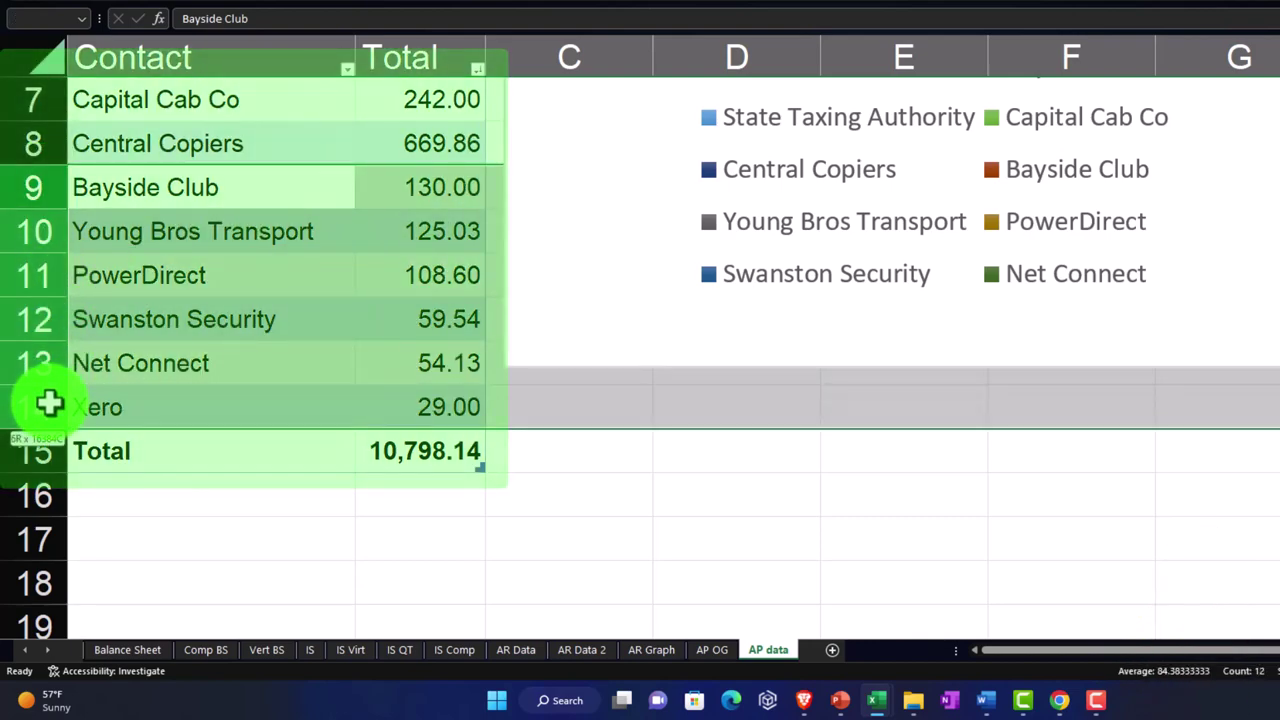
right_click(174, 376)
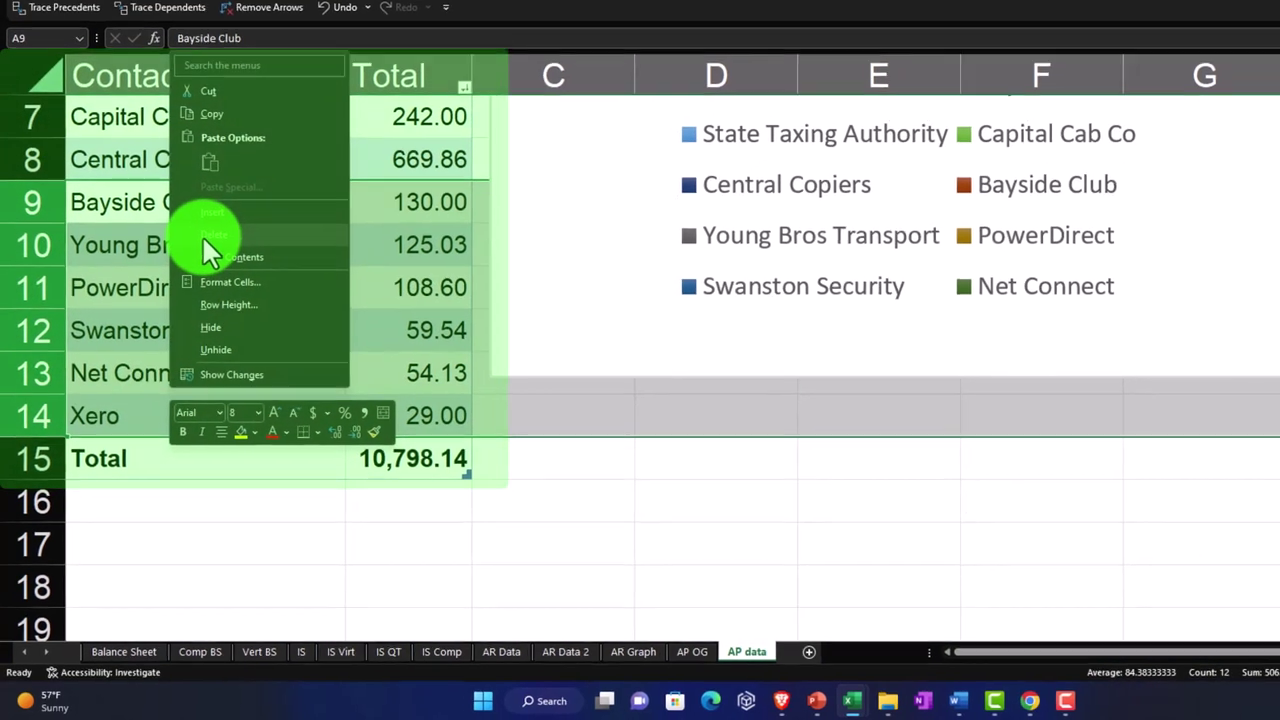
click(218, 220)
scroll(340, 372, up, 1)
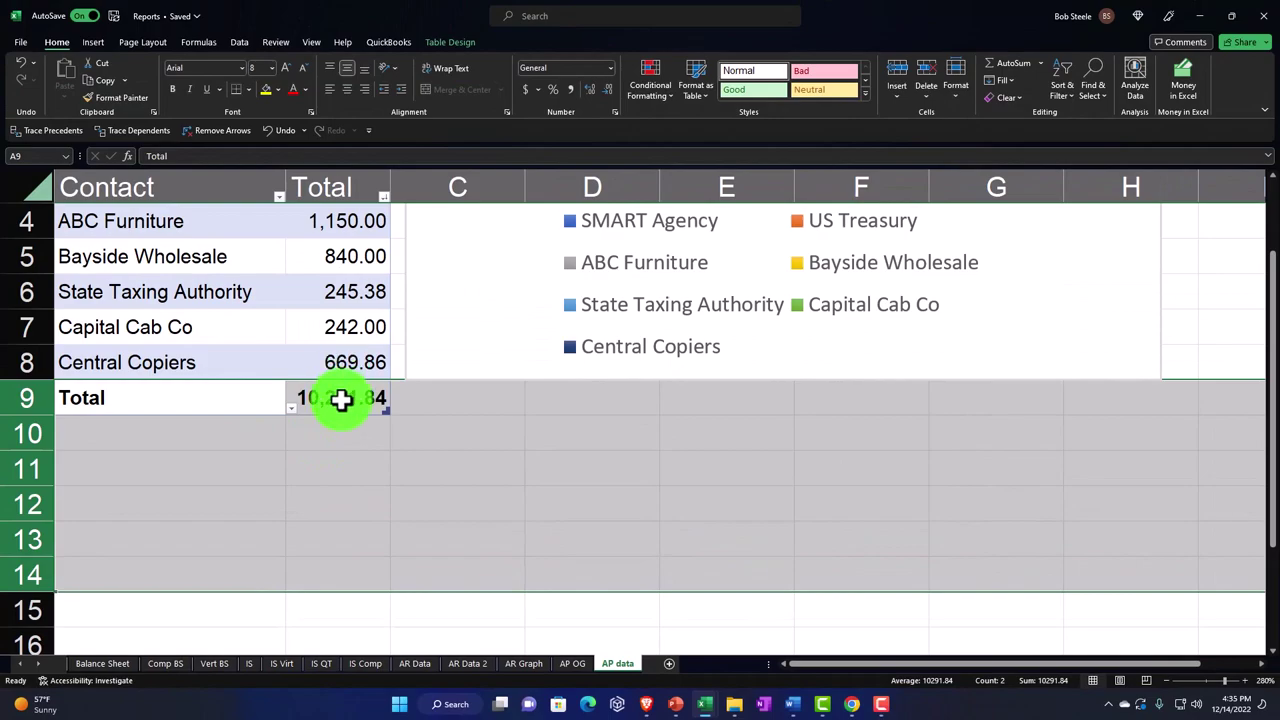
Compare the table's total with the total on the original Aged Payables Summary in the AP OG sheet
click(341, 399)
click(572, 663)
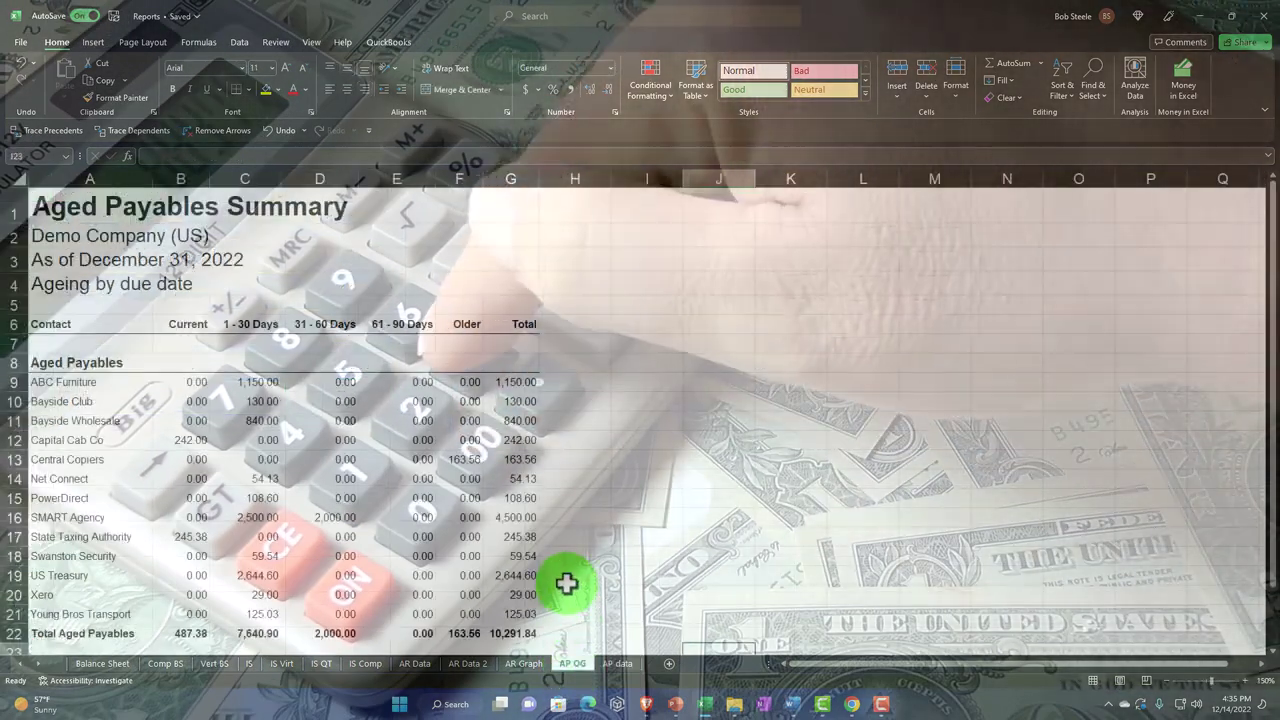
scroll(570, 600, down, 1)
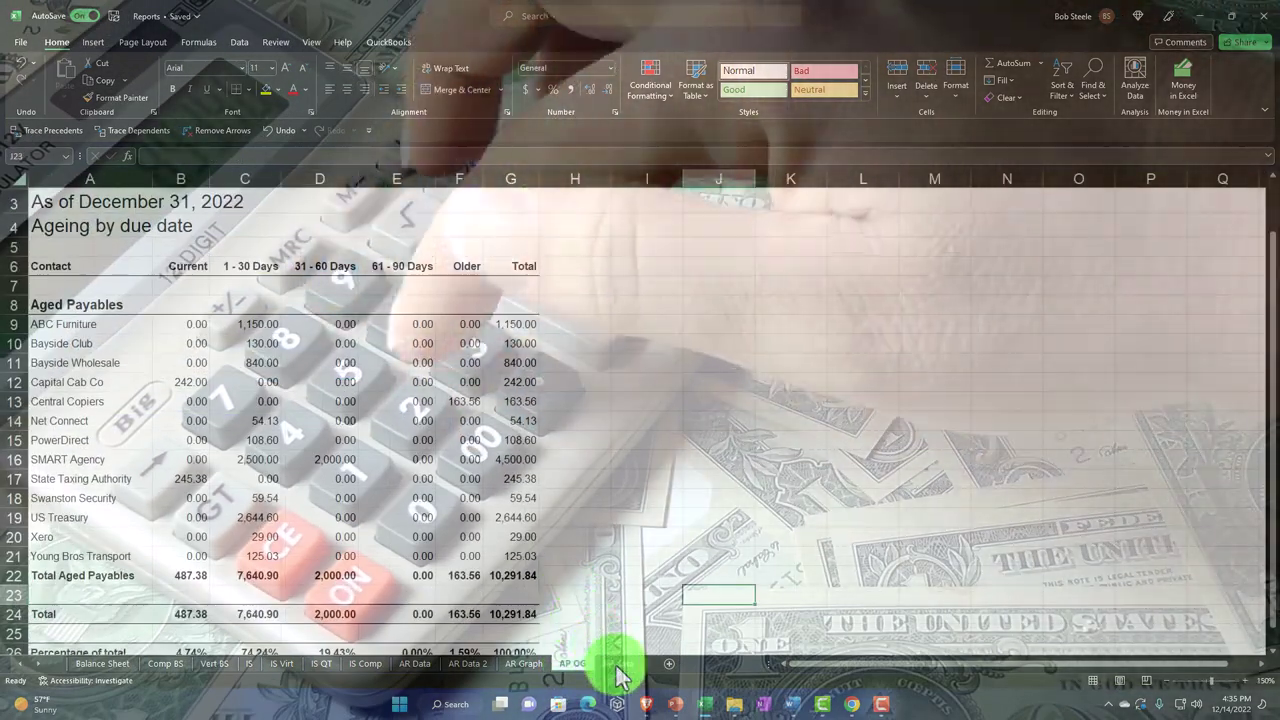
click(617, 664)
scroll(449, 503, up, 1)
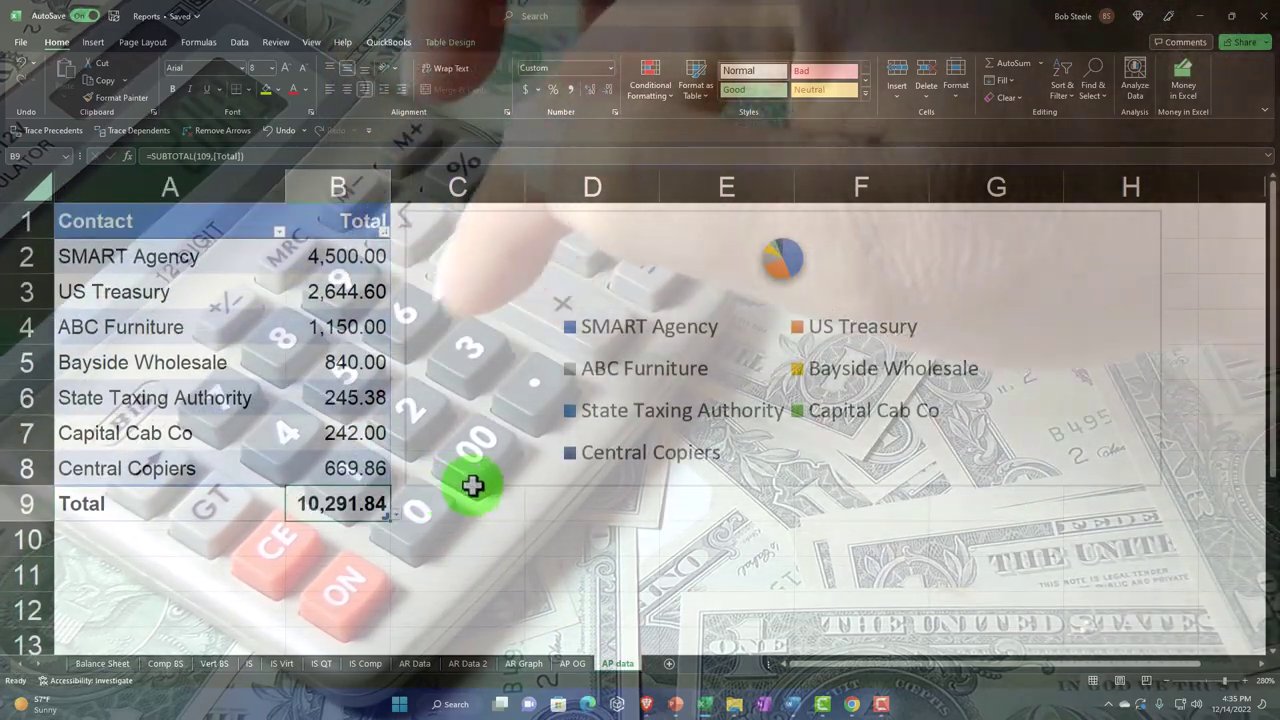
Stretch the pie chart's lower edge down to about the end of row 15
click(471, 443)
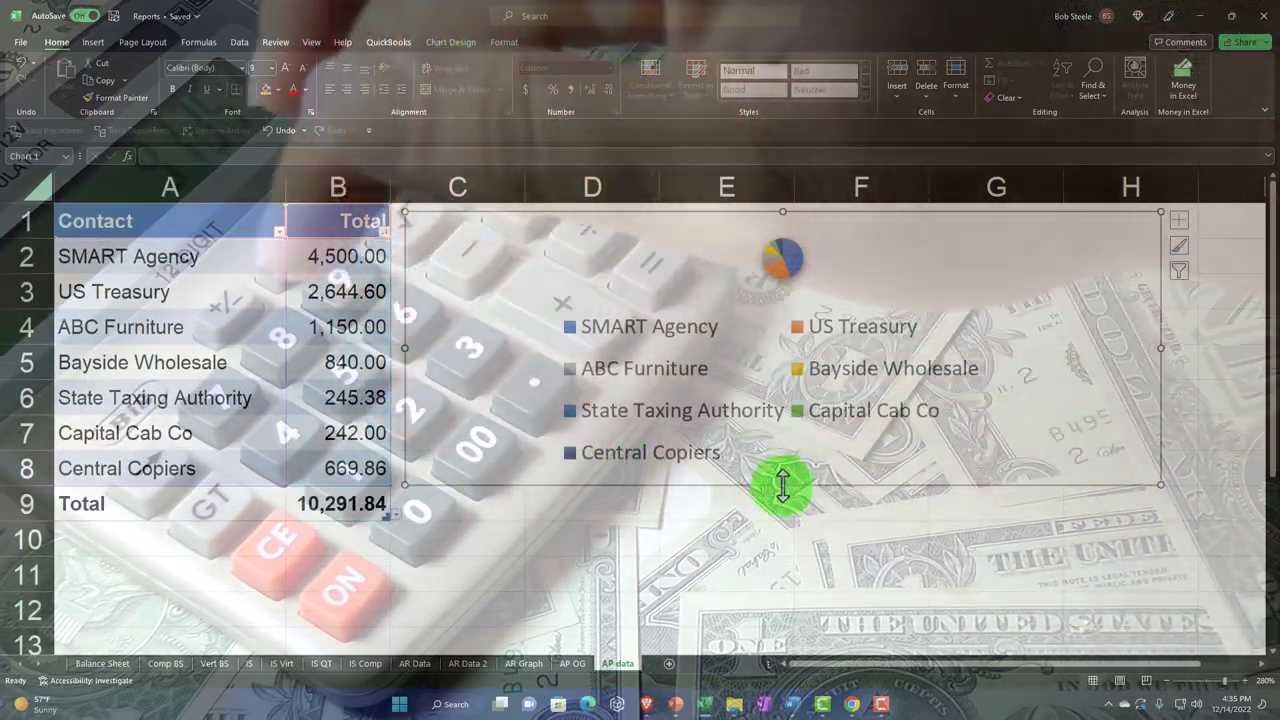
drag(783, 485, 794, 571)
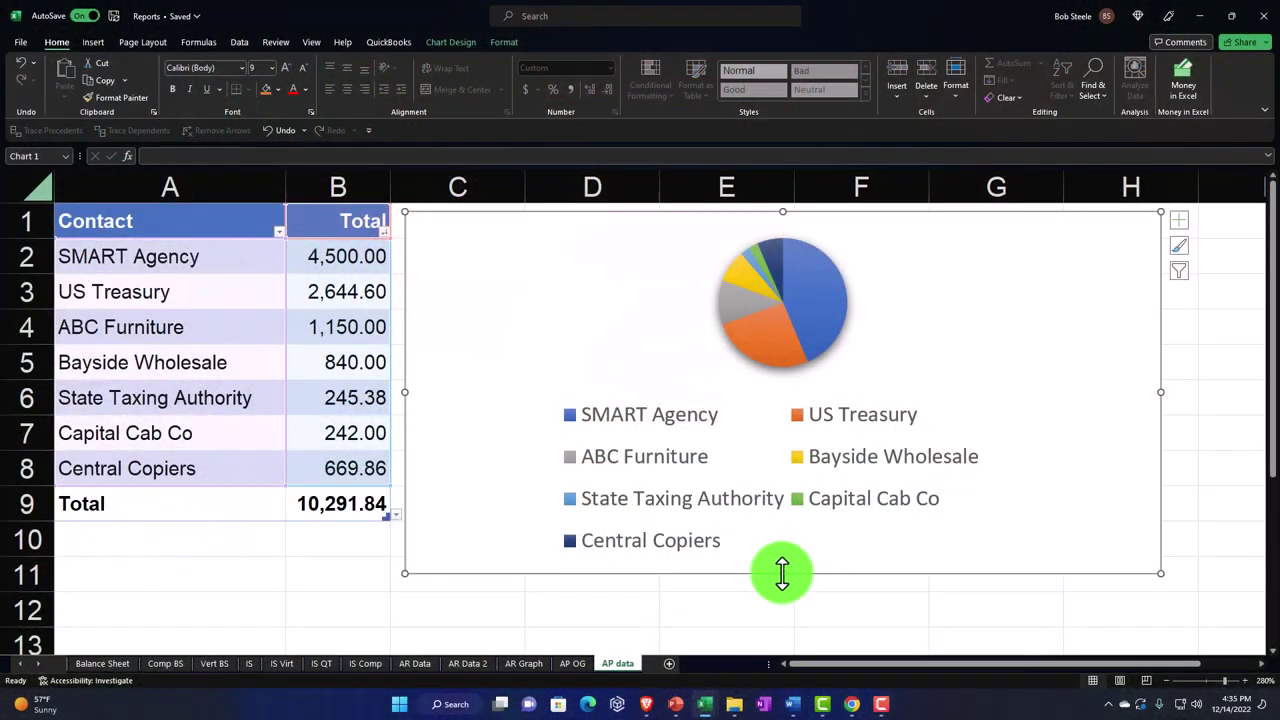
scroll(781, 535, down, 2)
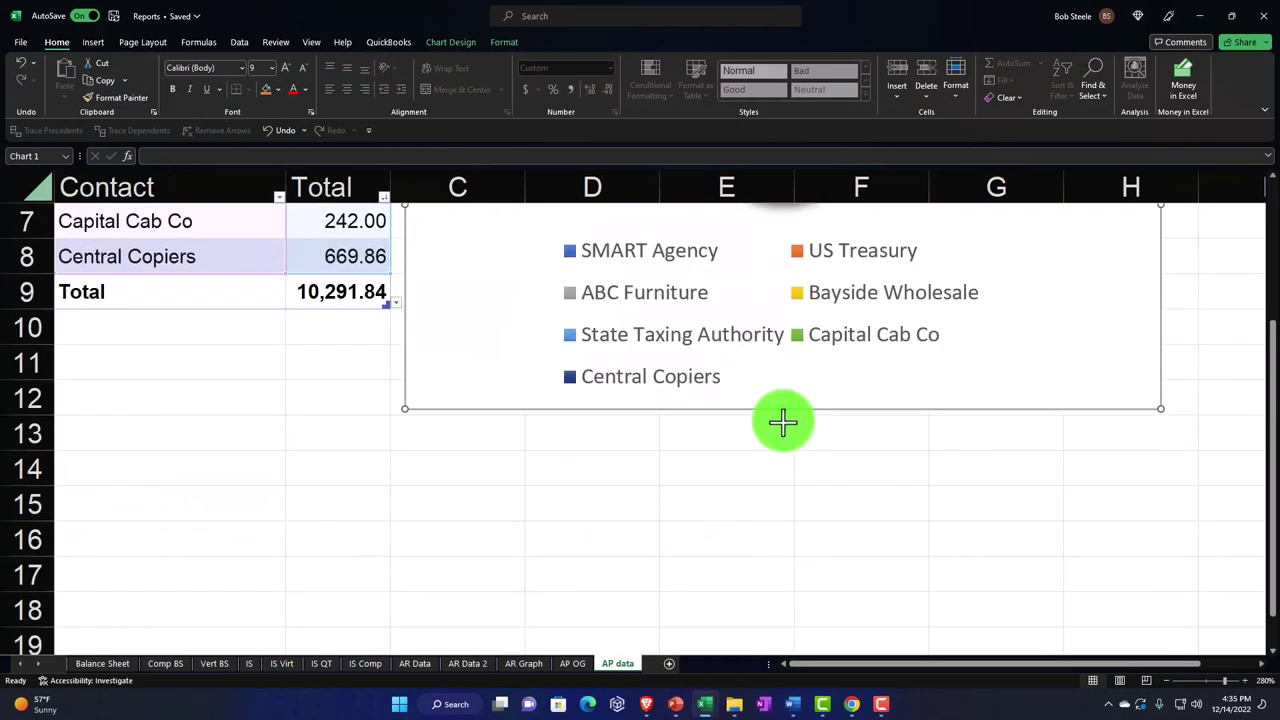
drag(783, 421, 793, 537)
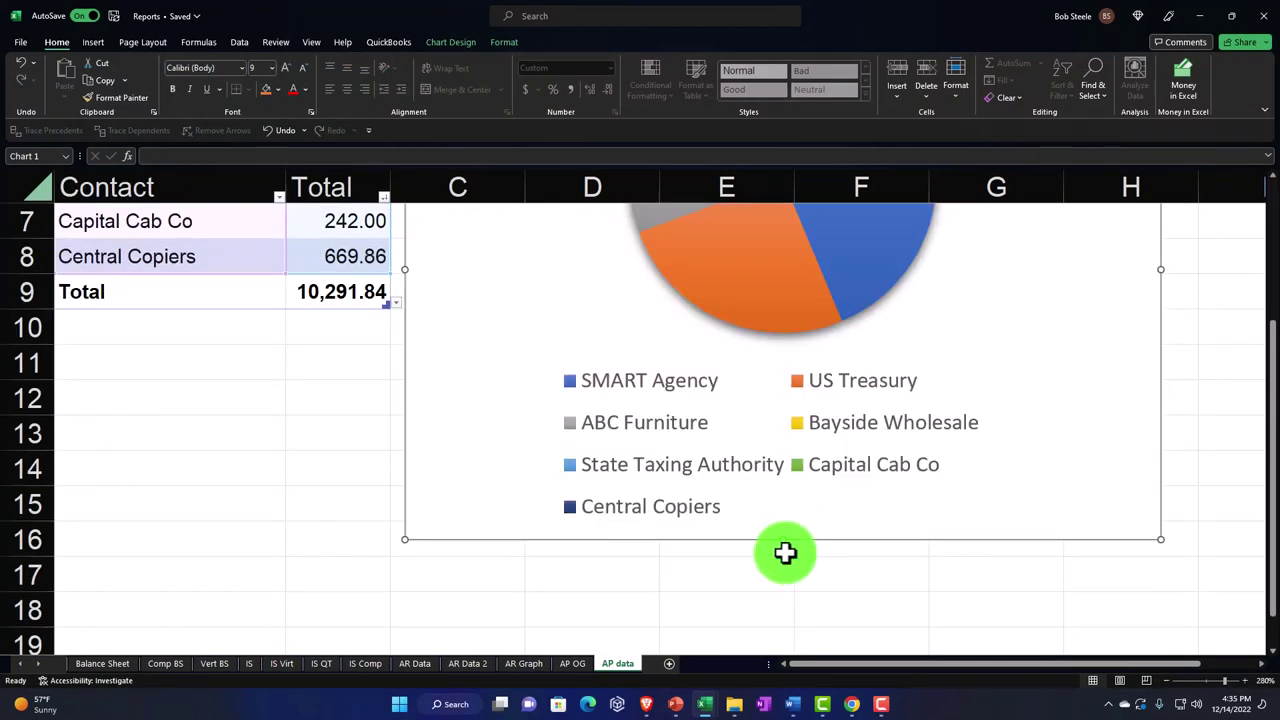
scroll(785, 553, up, 2)
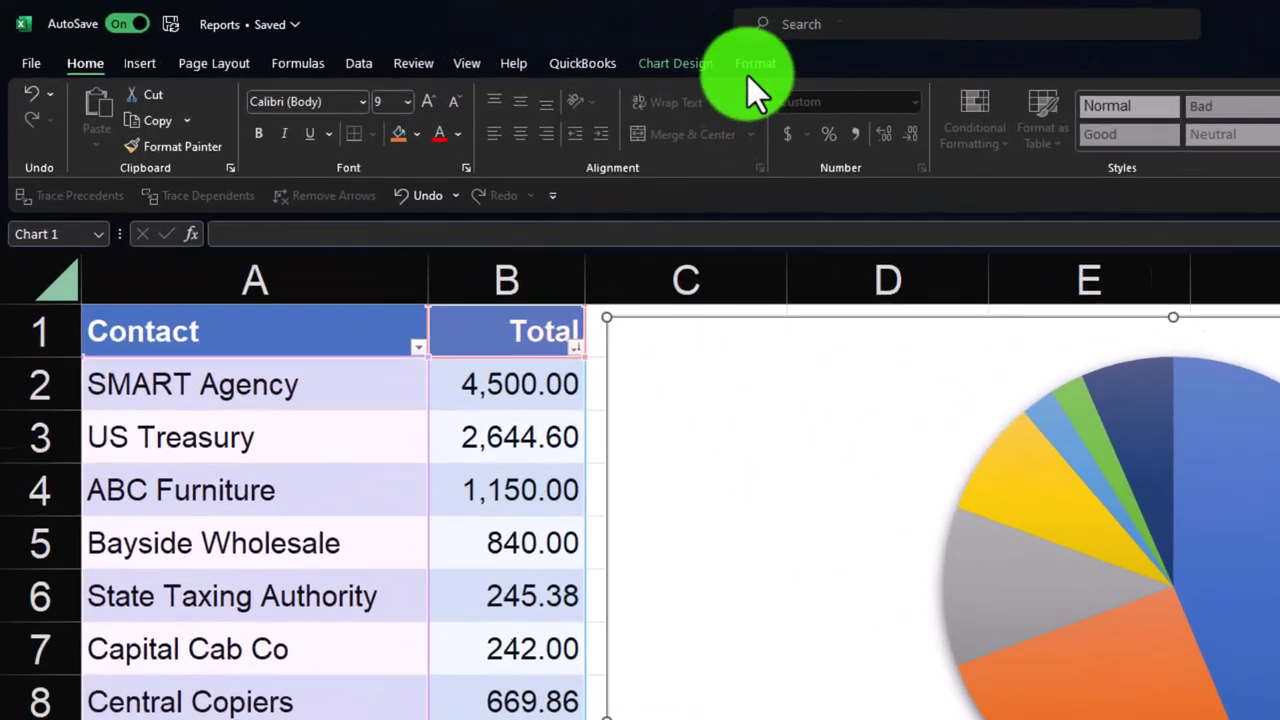
Apply chart Style 11 with percentage labels to the pie chart
click(505, 45)
click(826, 80)
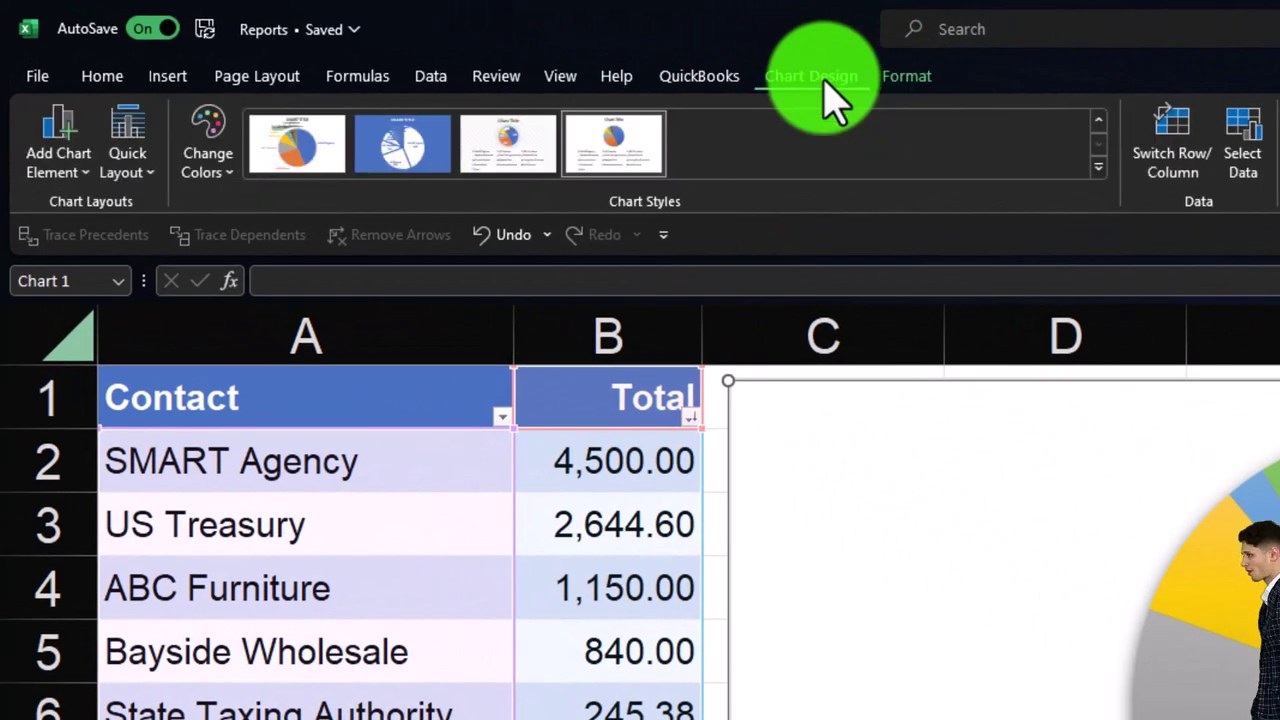
click(1100, 168)
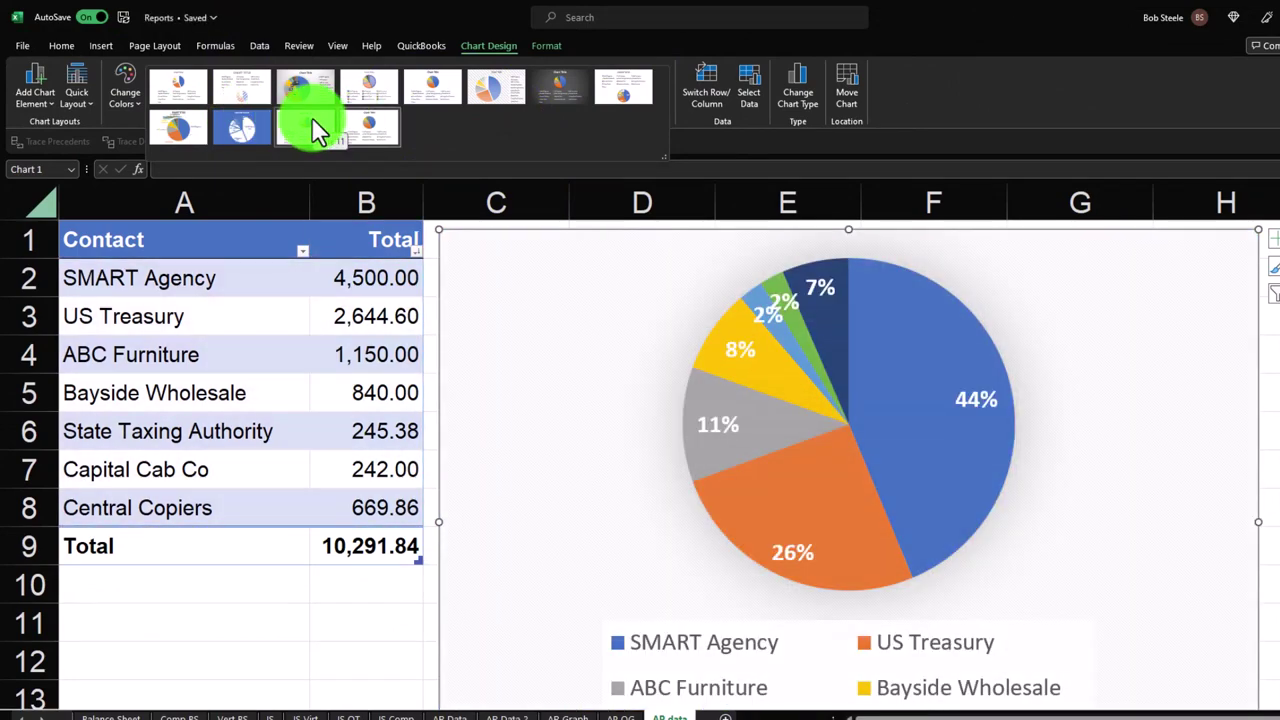
click(312, 117)
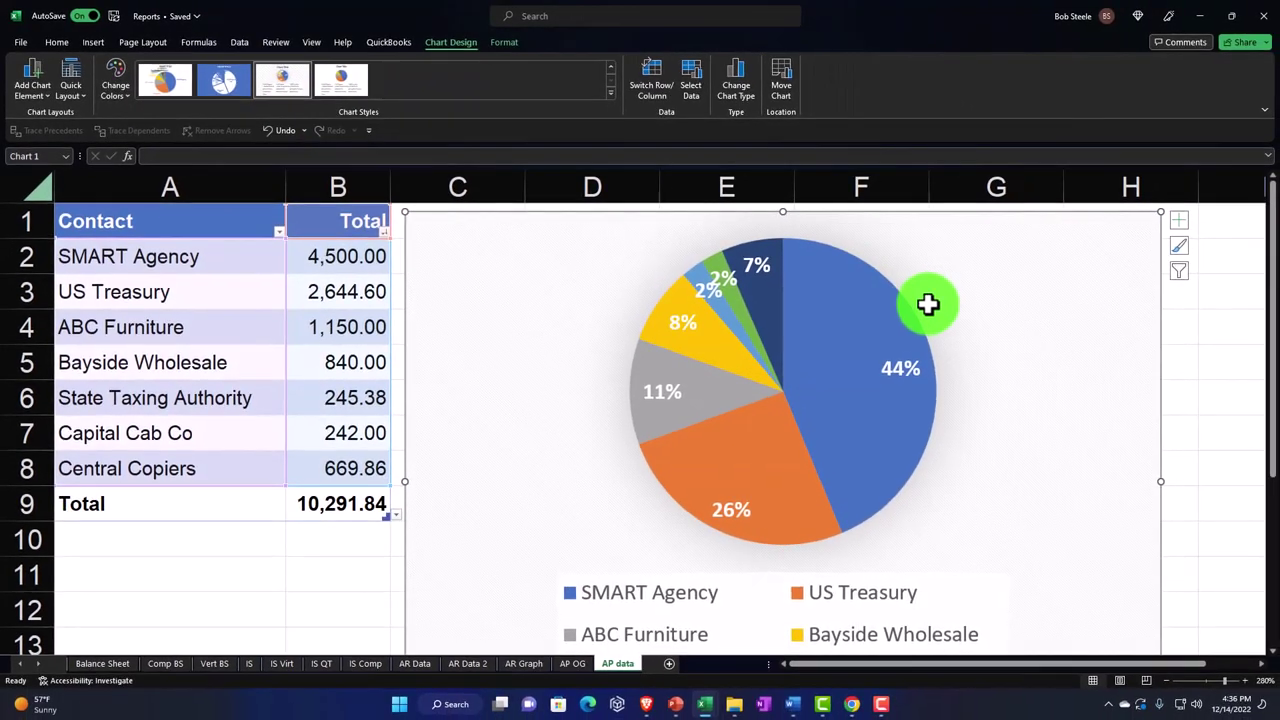
scroll(928, 310, down, 2)
scroll(928, 315, up, 2)
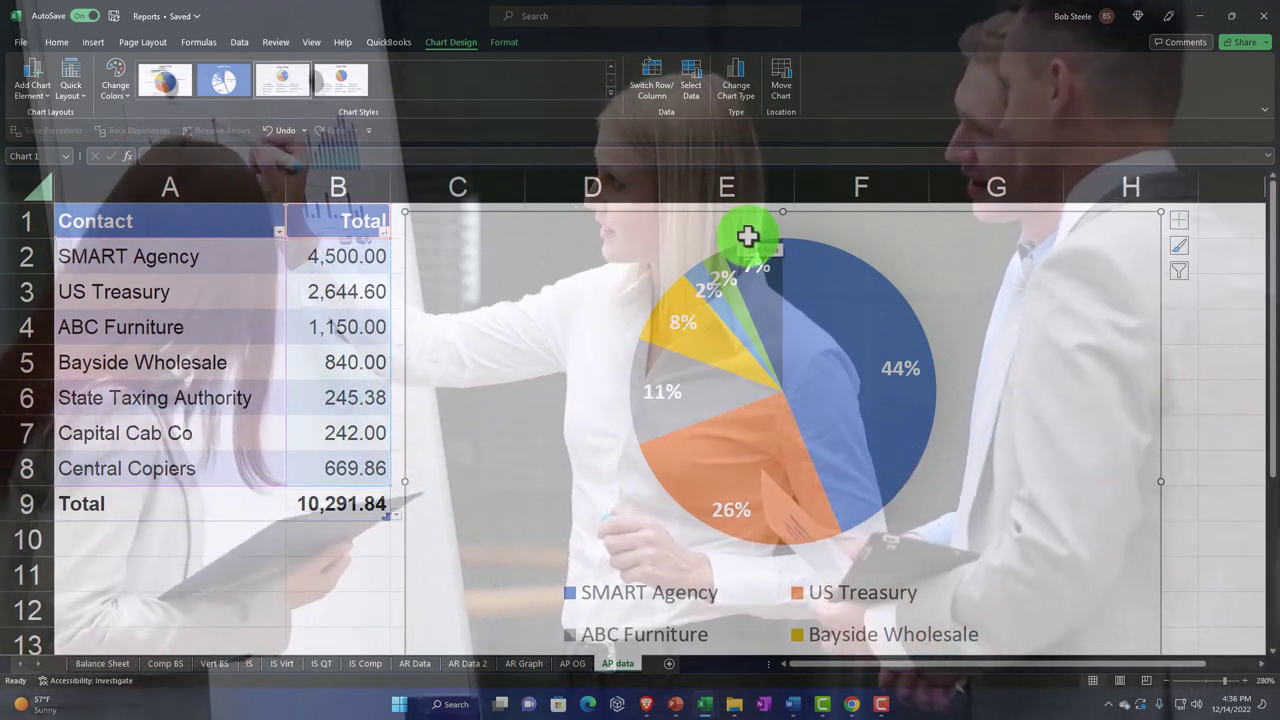
Set the Capital Cab Co total to 911.86, combining it with the Central Copiers amount
click(333, 547)
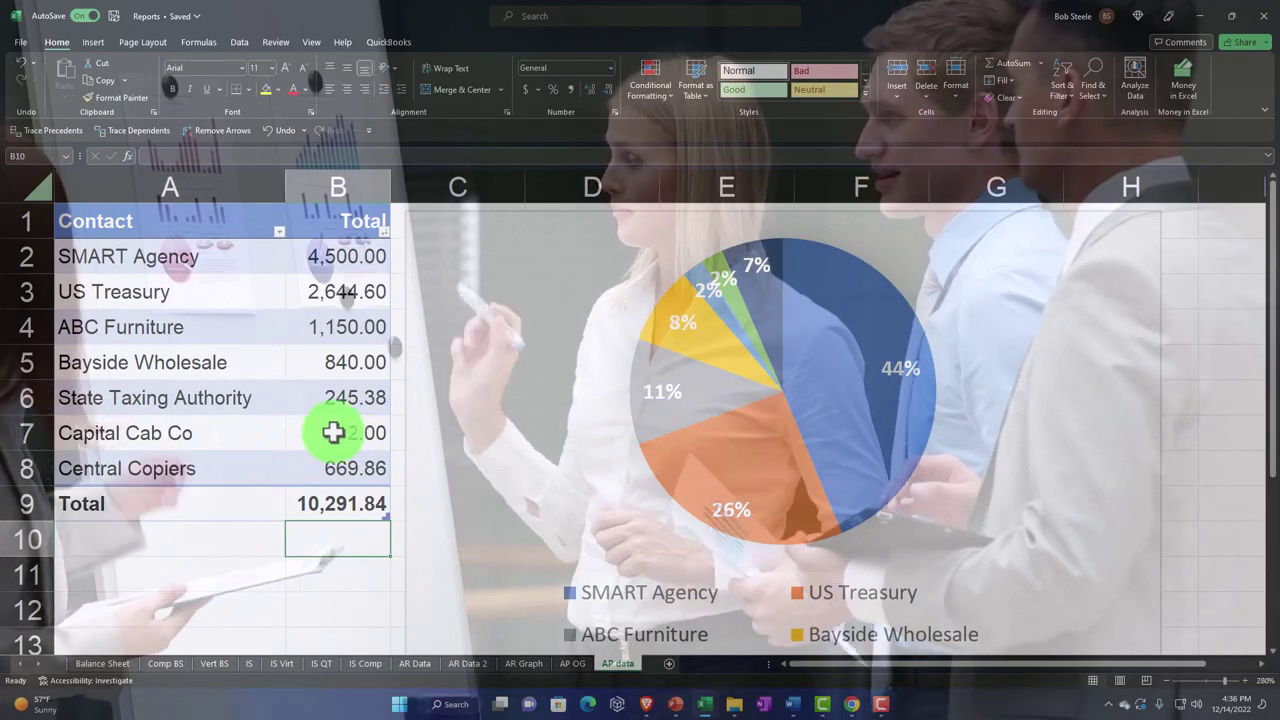
drag(343, 449, 343, 460)
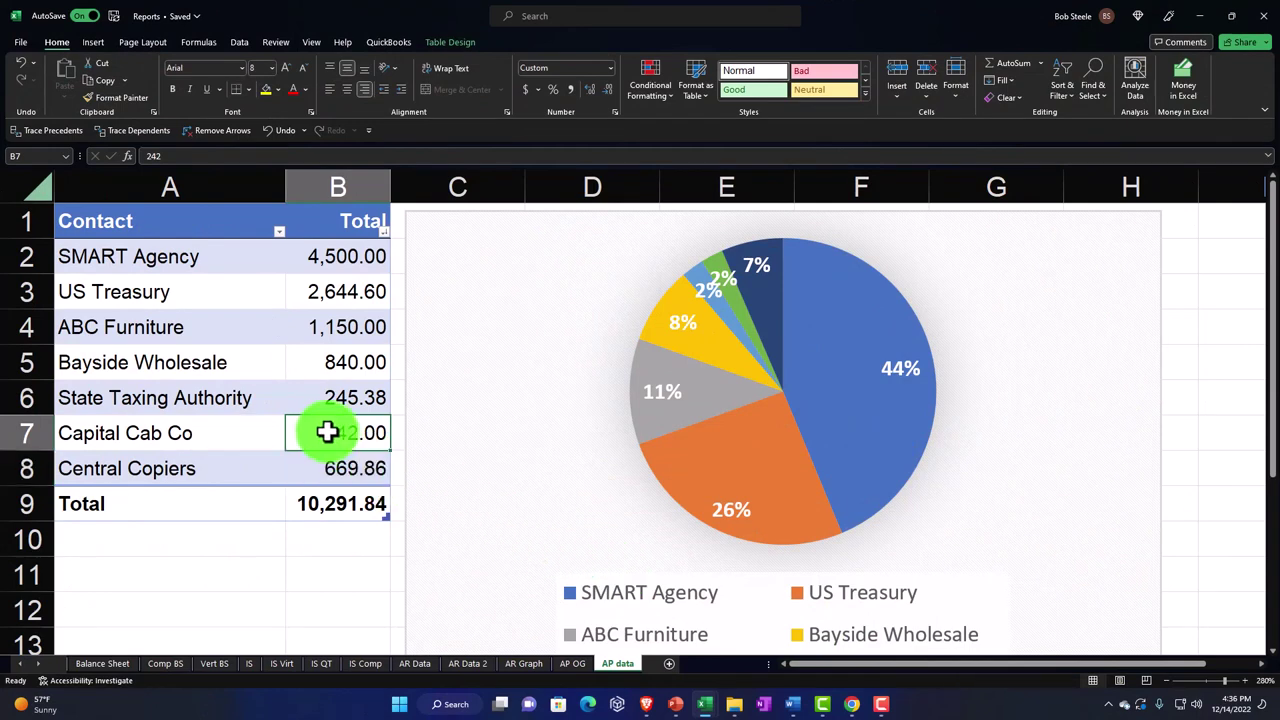
text(911.86)
key(Return)
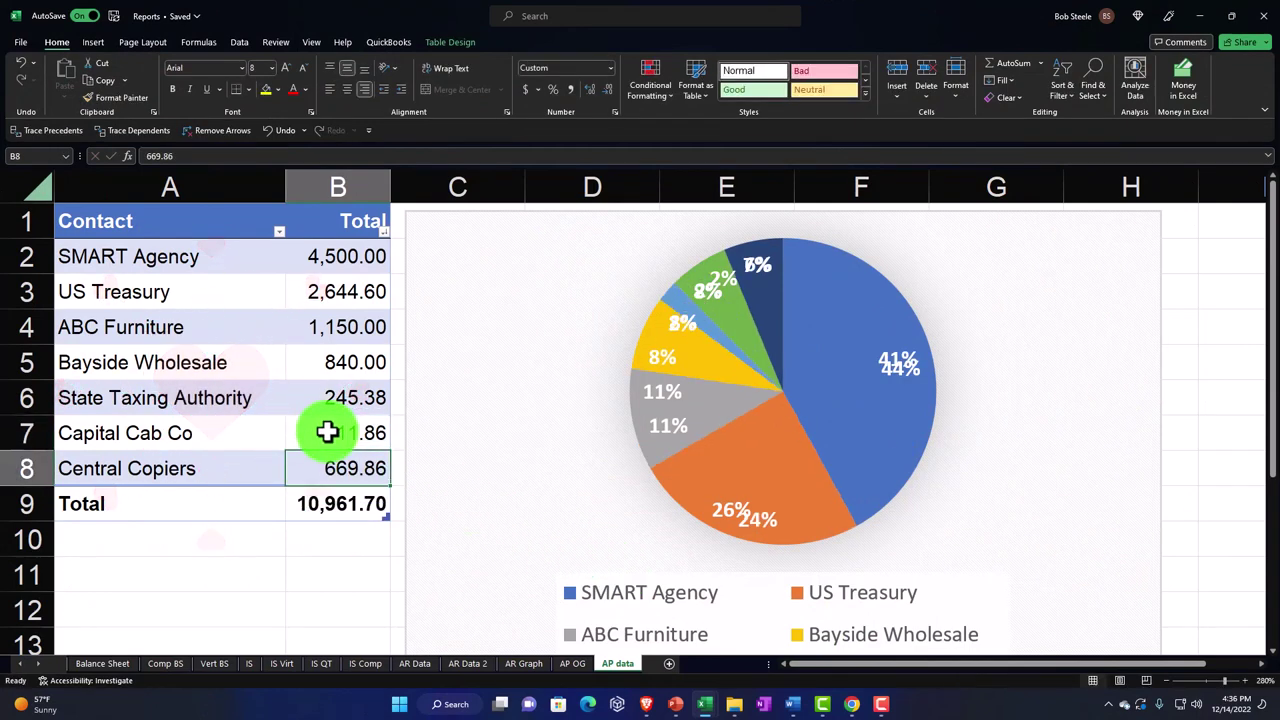
Delete the Central Copiers row from the table
click(25, 470)
right_click(98, 470)
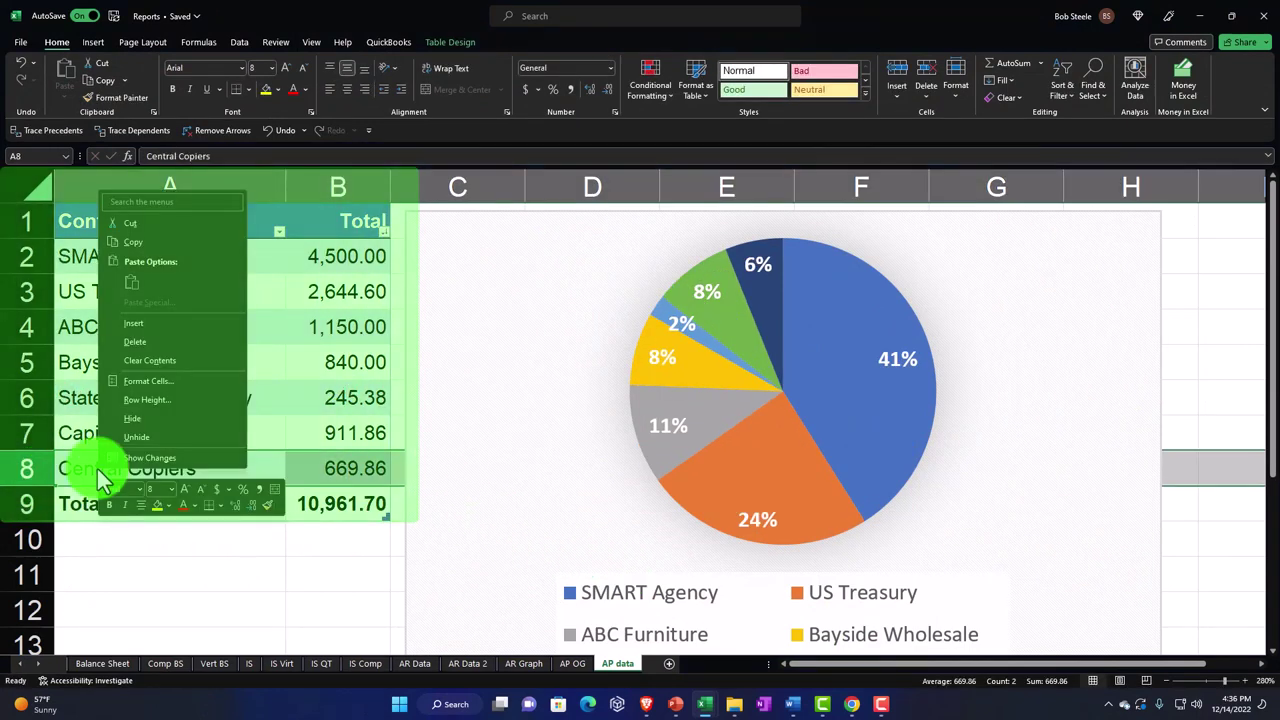
click(131, 343)
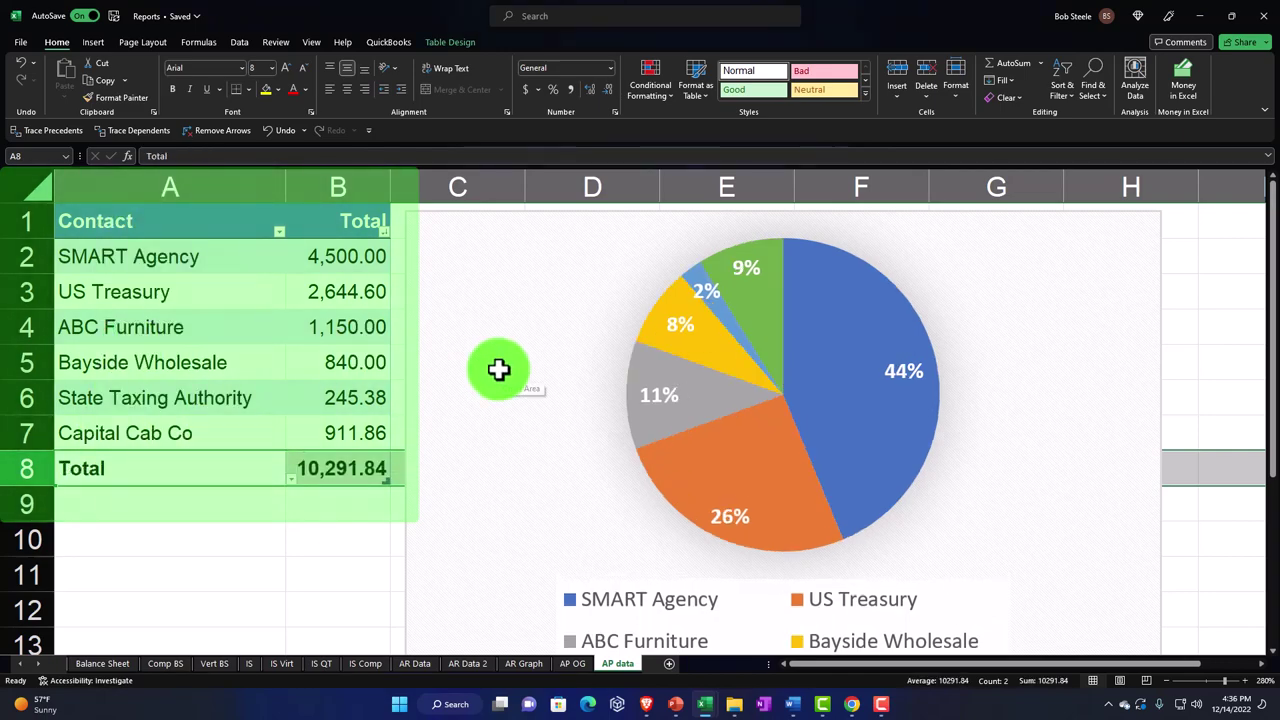
scroll(499, 370, down, 3)
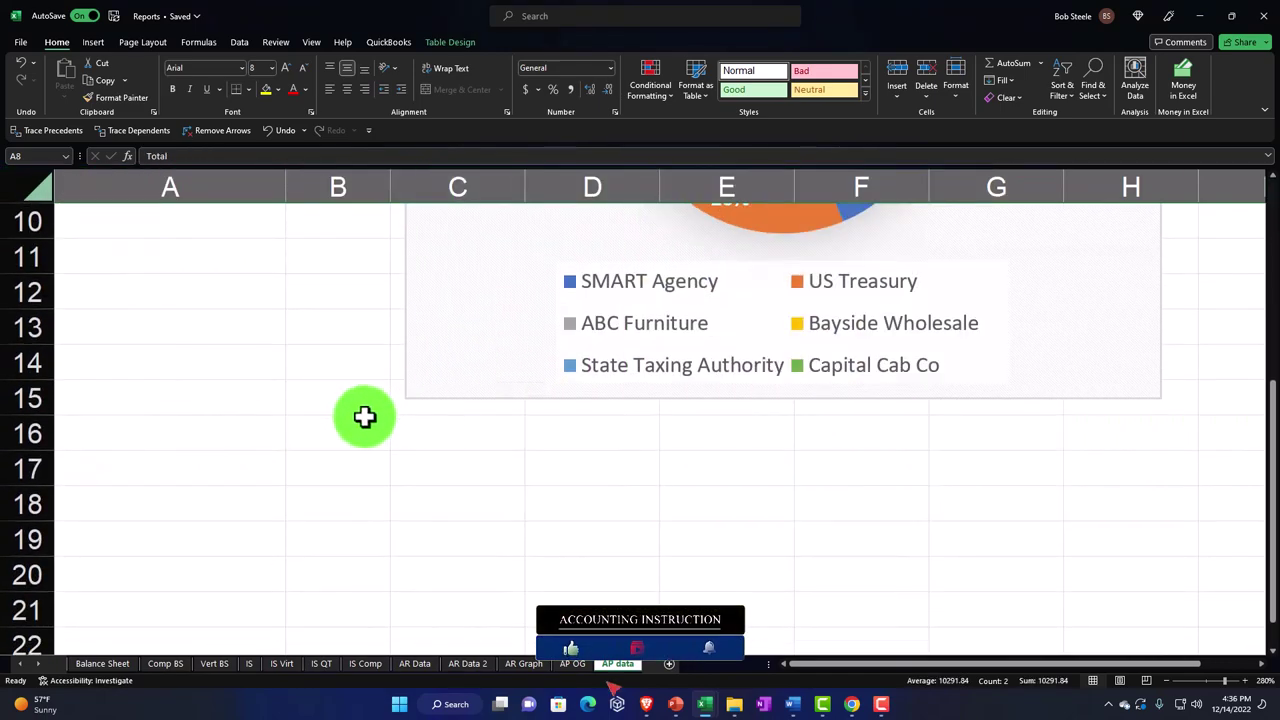
scroll(364, 417, up, 3)
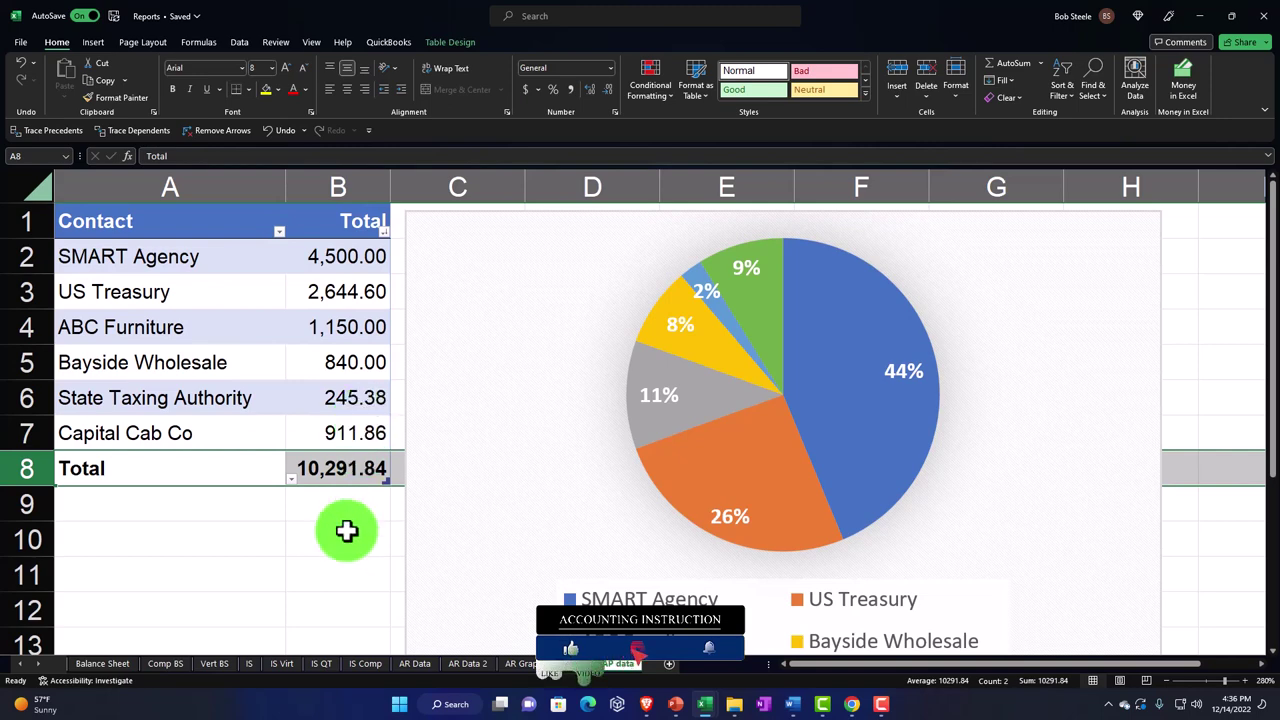
Rename the Capital Cab Co contact in cell A7 as Other
click(339, 545)
click(165, 432)
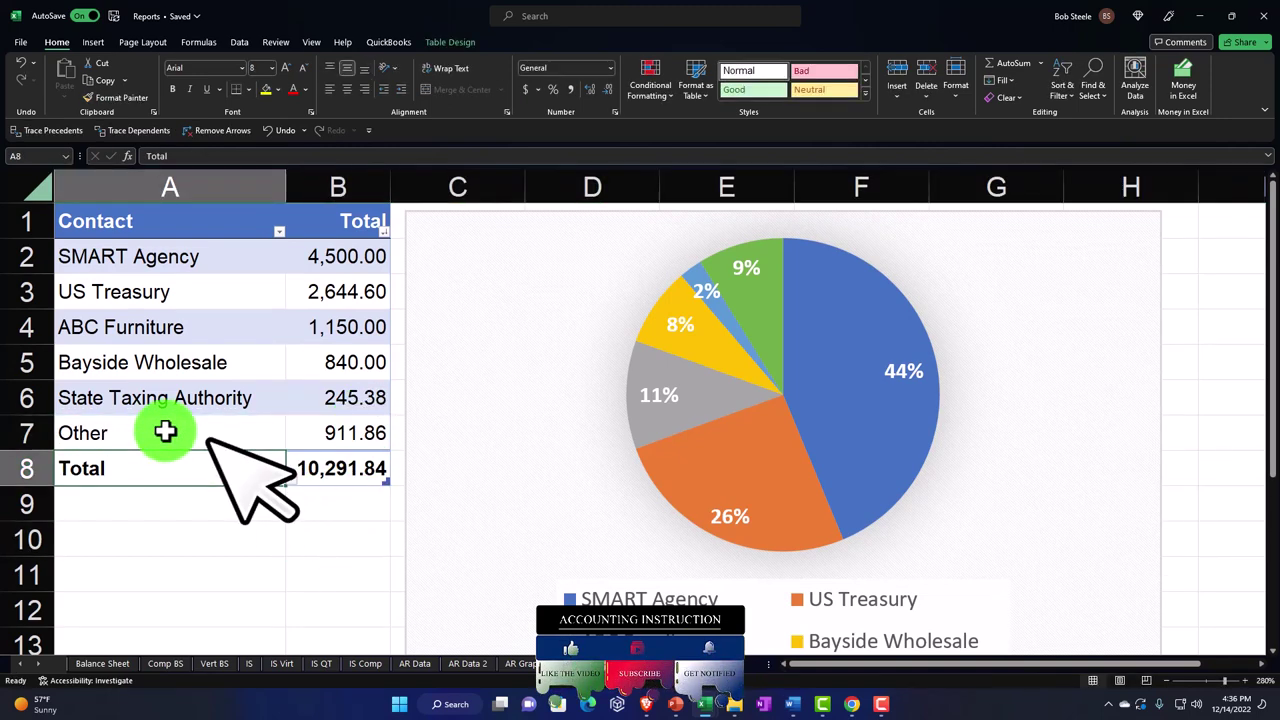
scroll(207, 440, down, 2)
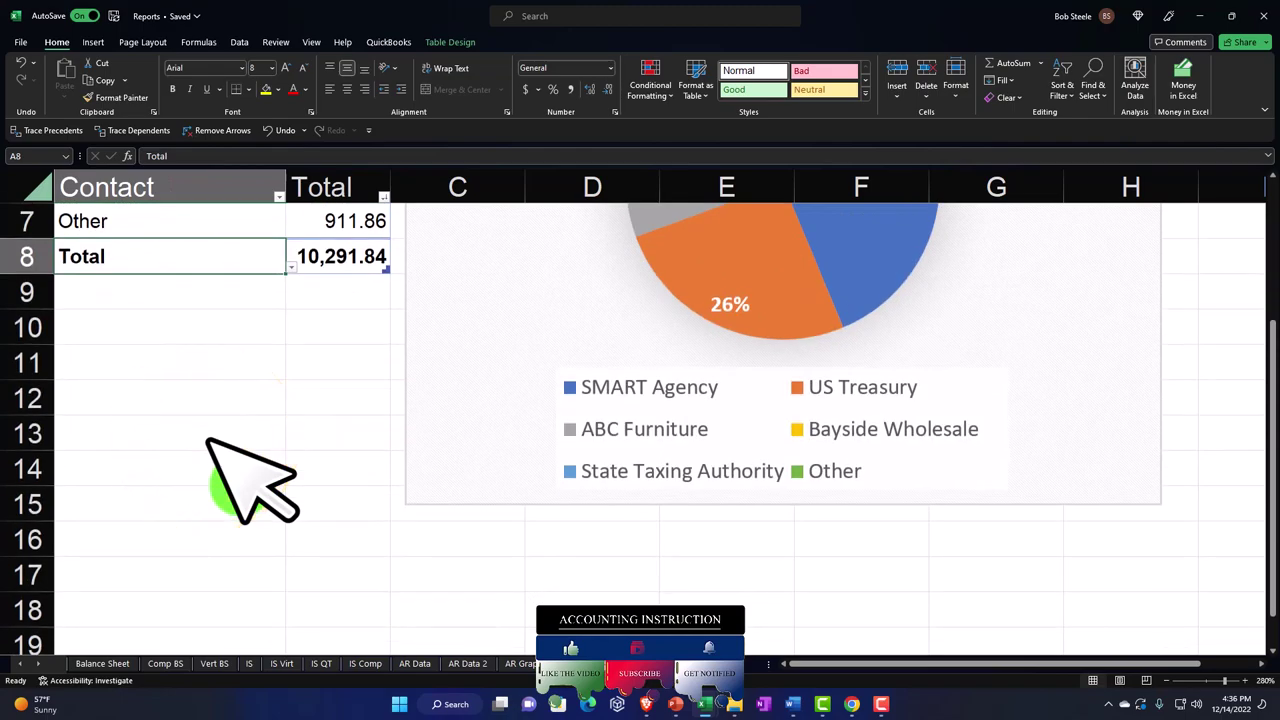
scroll(245, 482, up, 2)
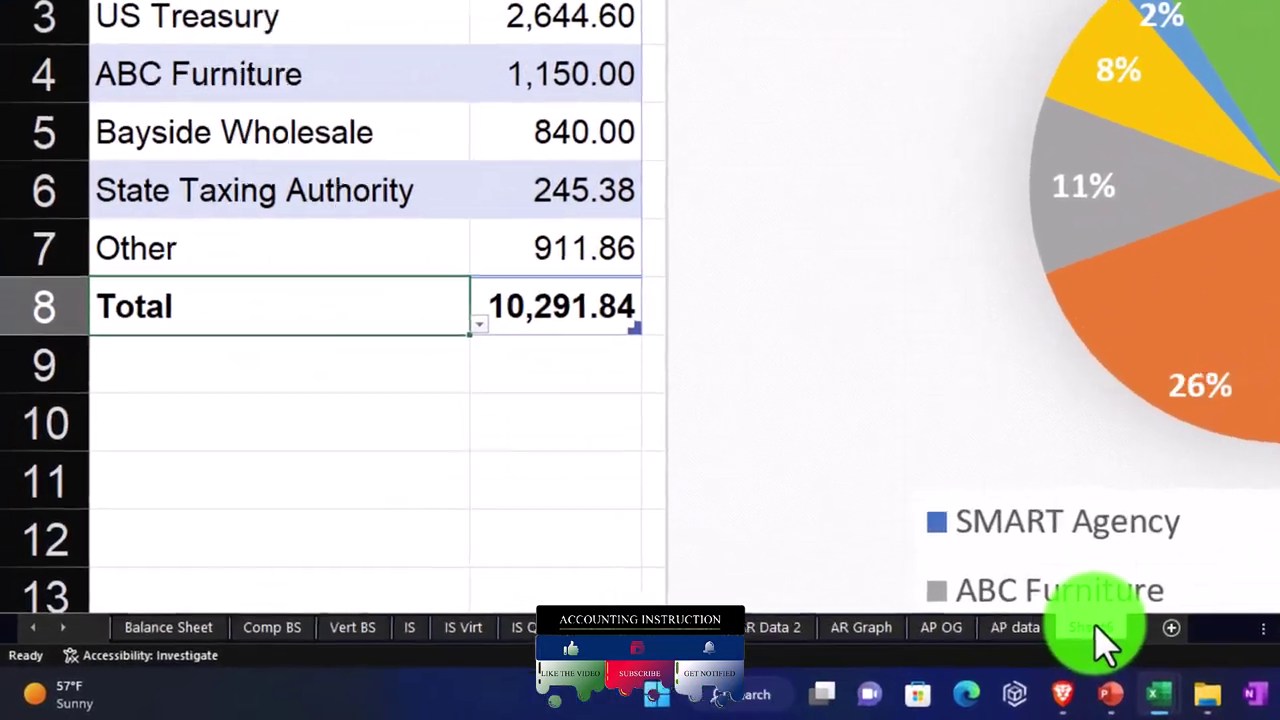
Add a new sheet after AP data and paste a copy of the pie chart in its upper-left corner
click(665, 664)
click(1035, 628)
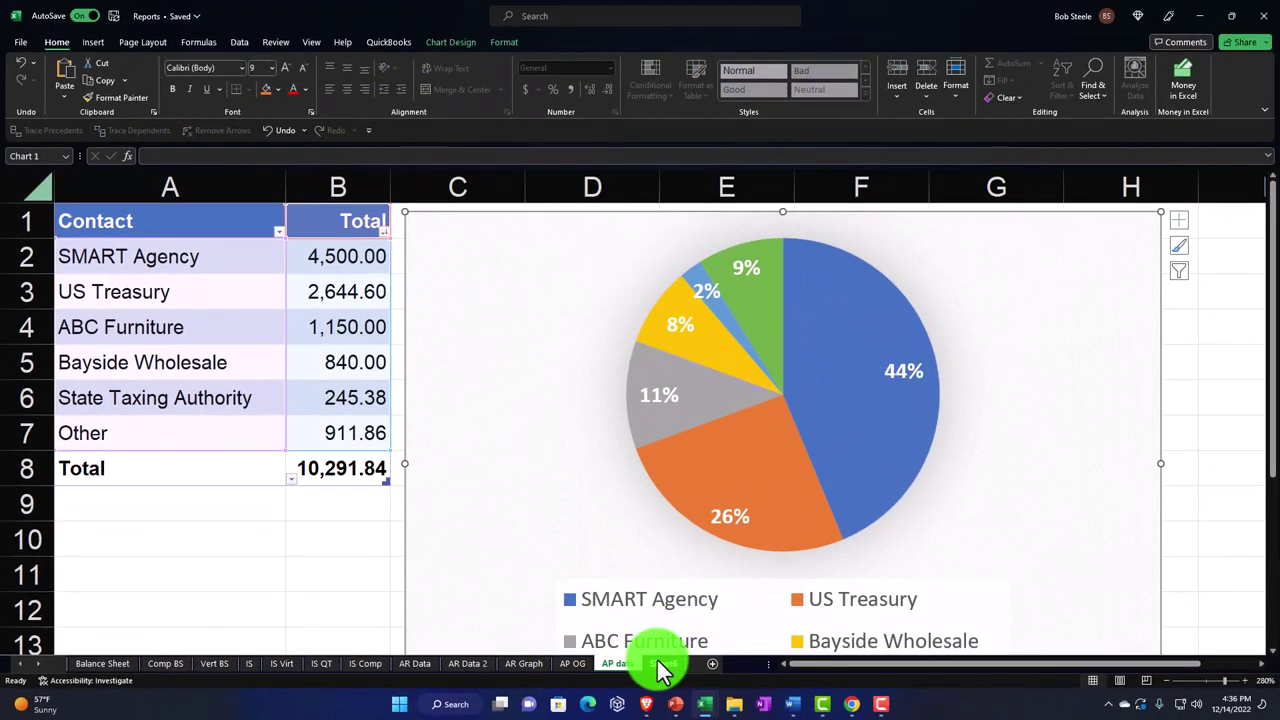
click(662, 664)
click(63, 203)
key(ctrl+v)
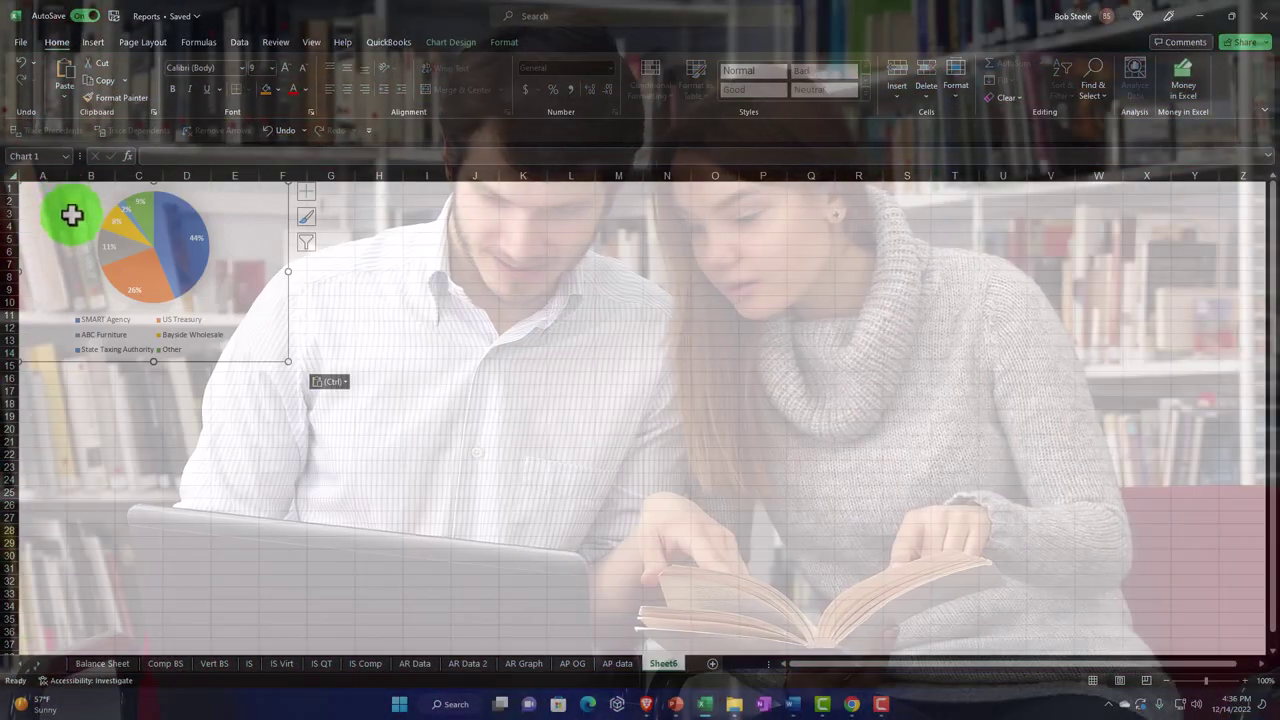
click(186, 460)
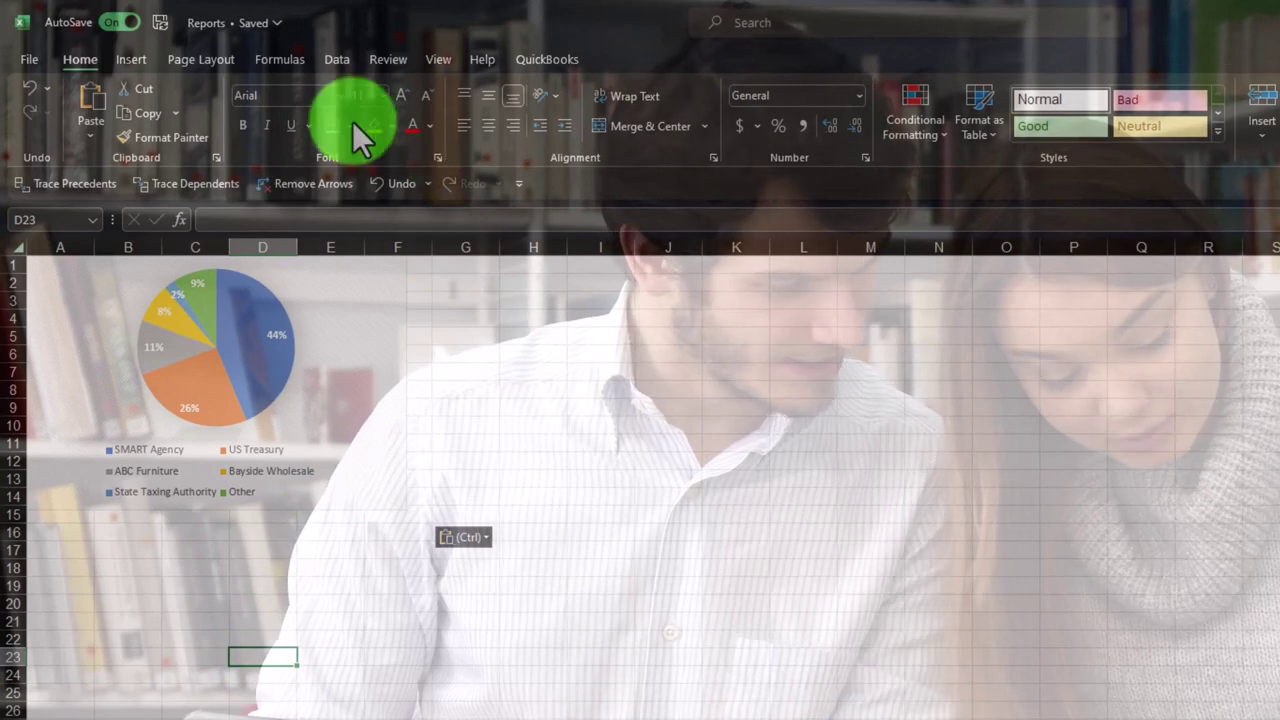
Set the new chart sheet's page orientation to Landscape
click(270, 60)
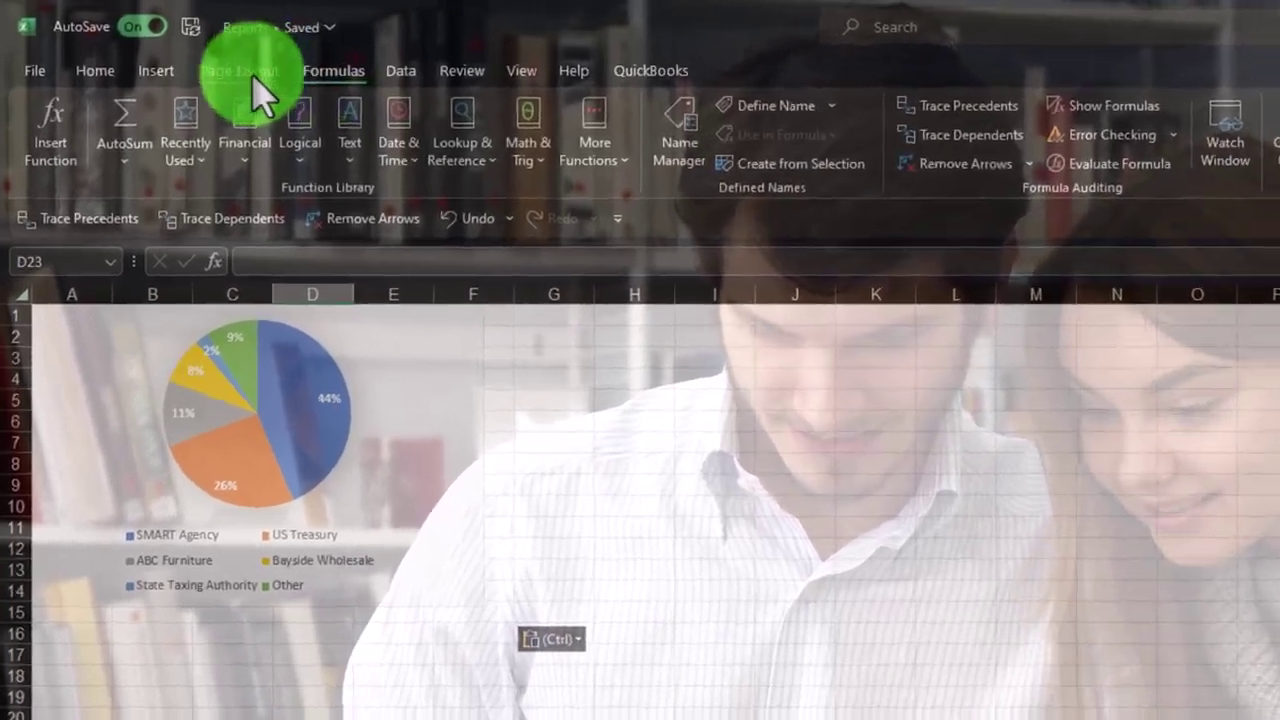
click(253, 75)
click(307, 167)
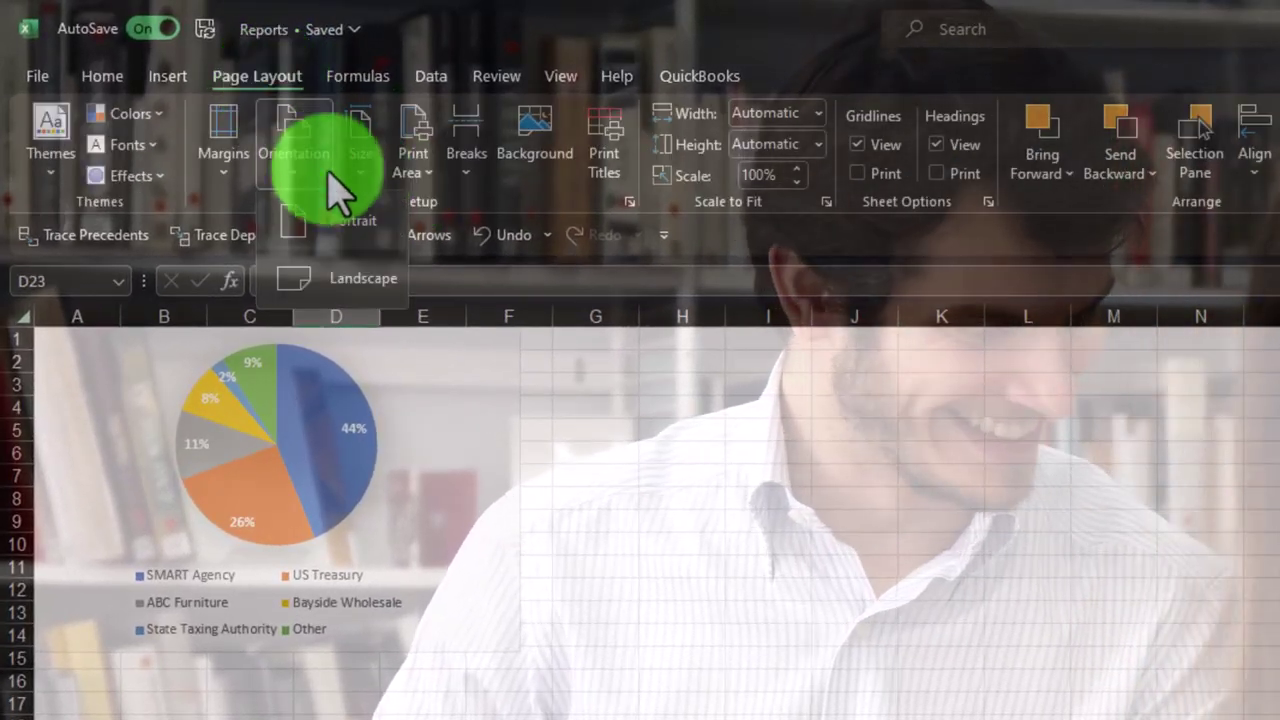
click(345, 278)
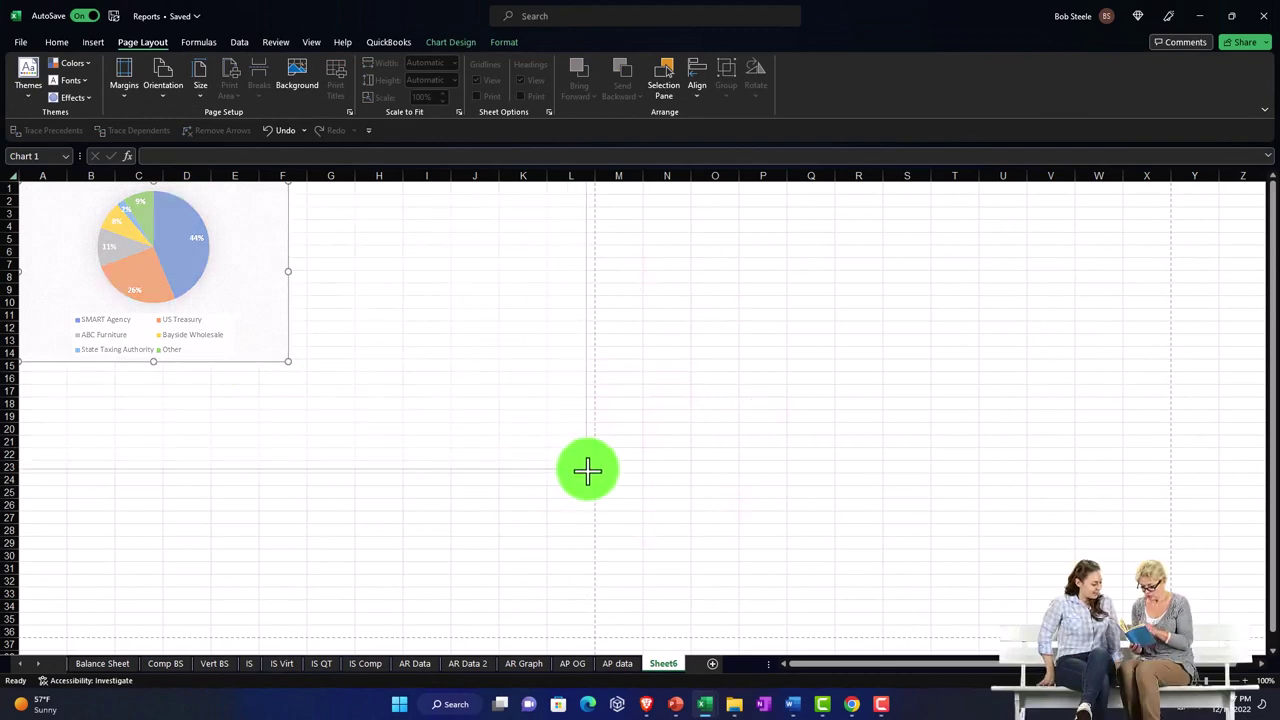
Enlarge the pie chart to nearly fill the page width, through column L and down to about row 27
drag(587, 470, 588, 469)
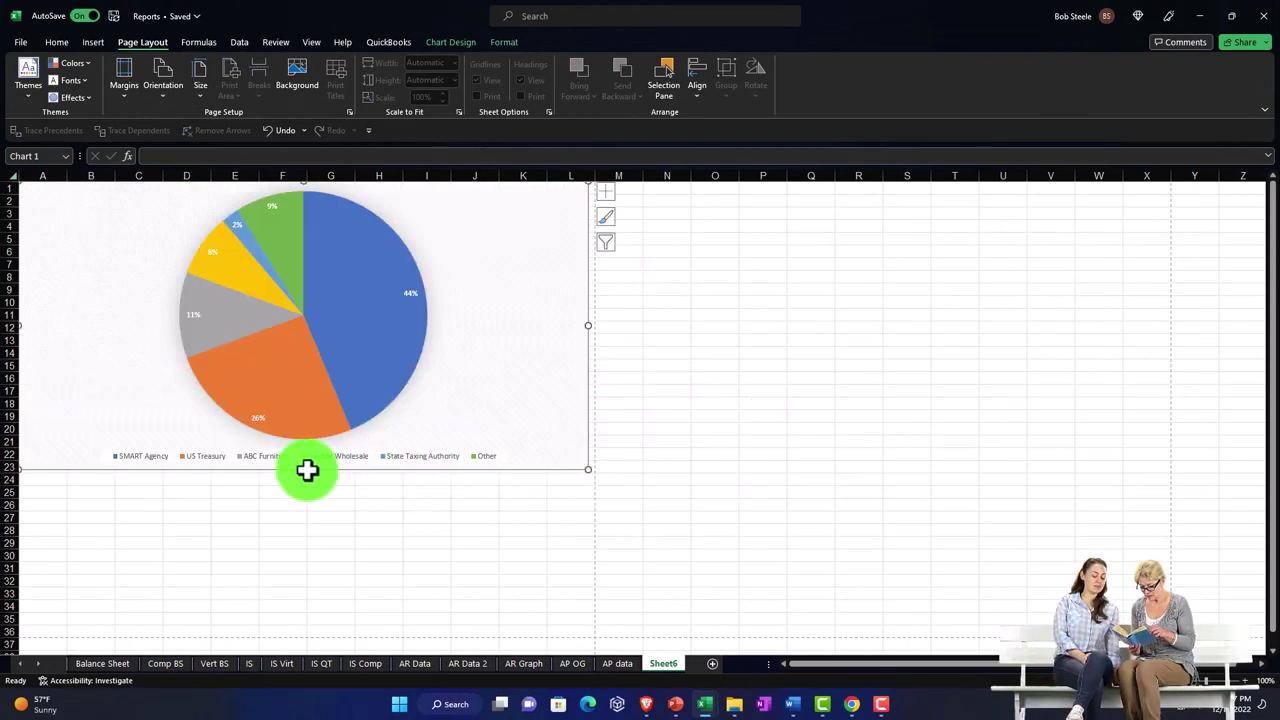
drag(307, 470, 305, 593)
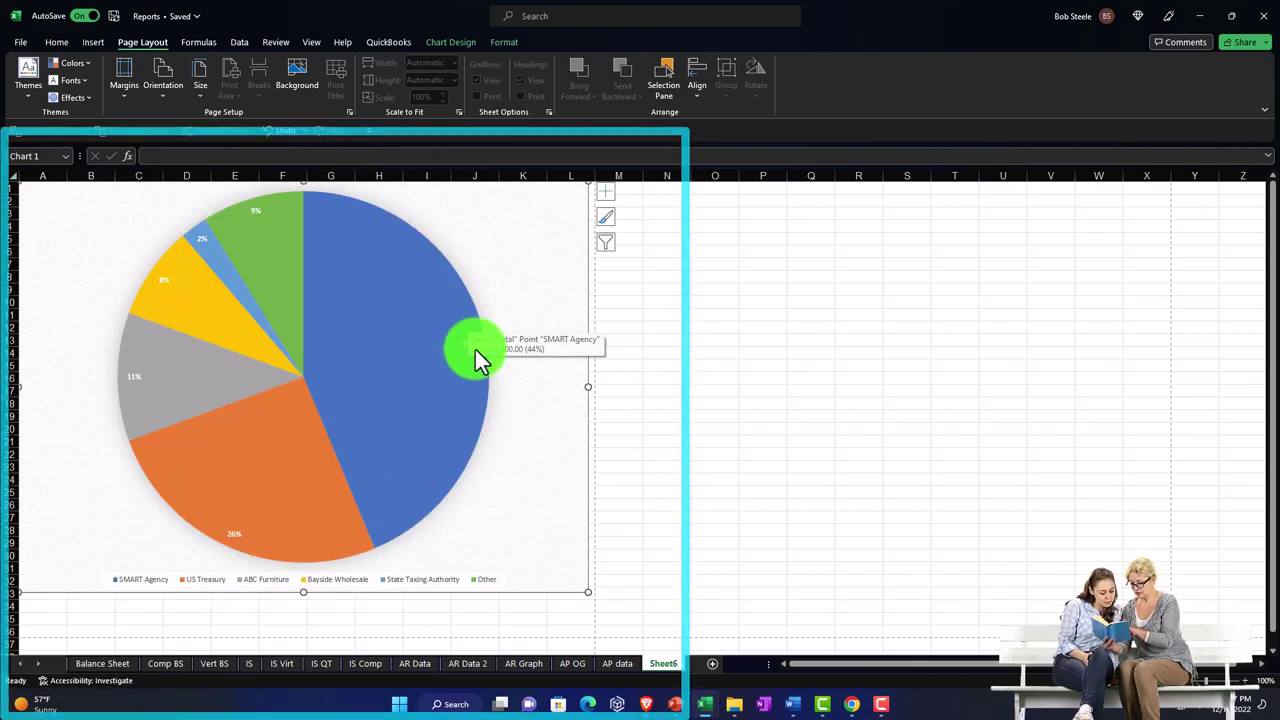
drag(587, 592, 578, 520)
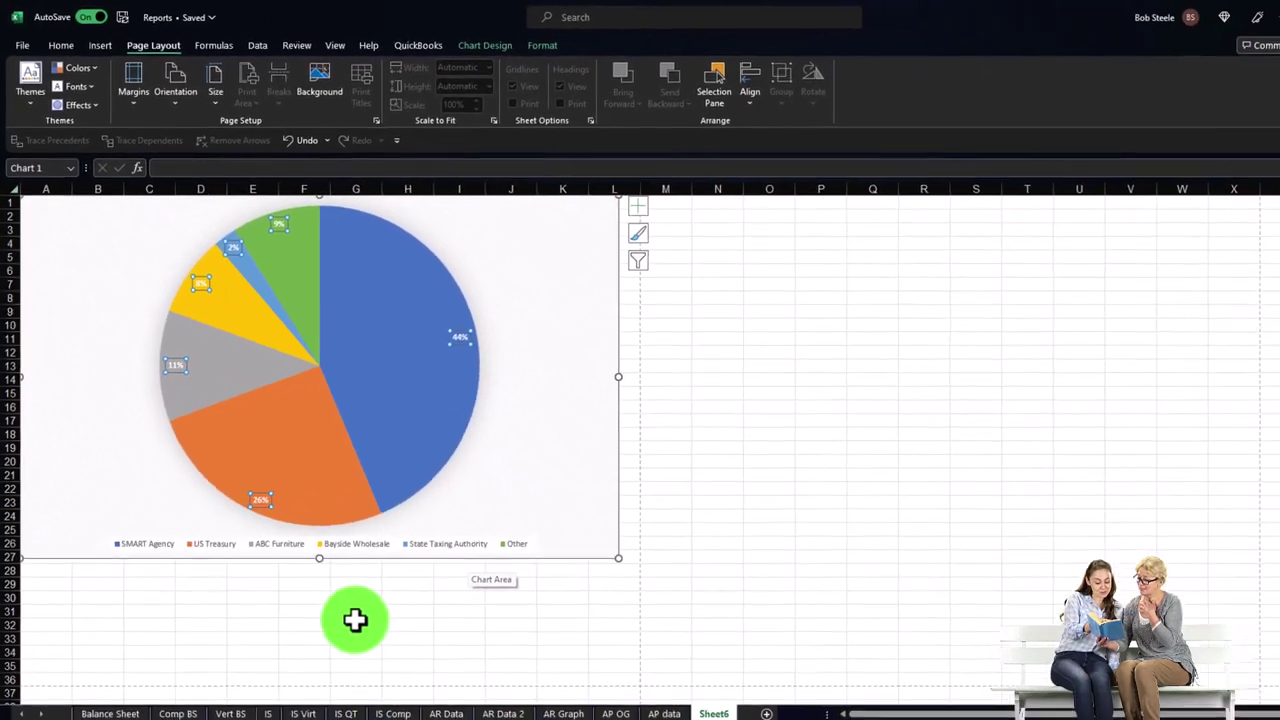
click(346, 605)
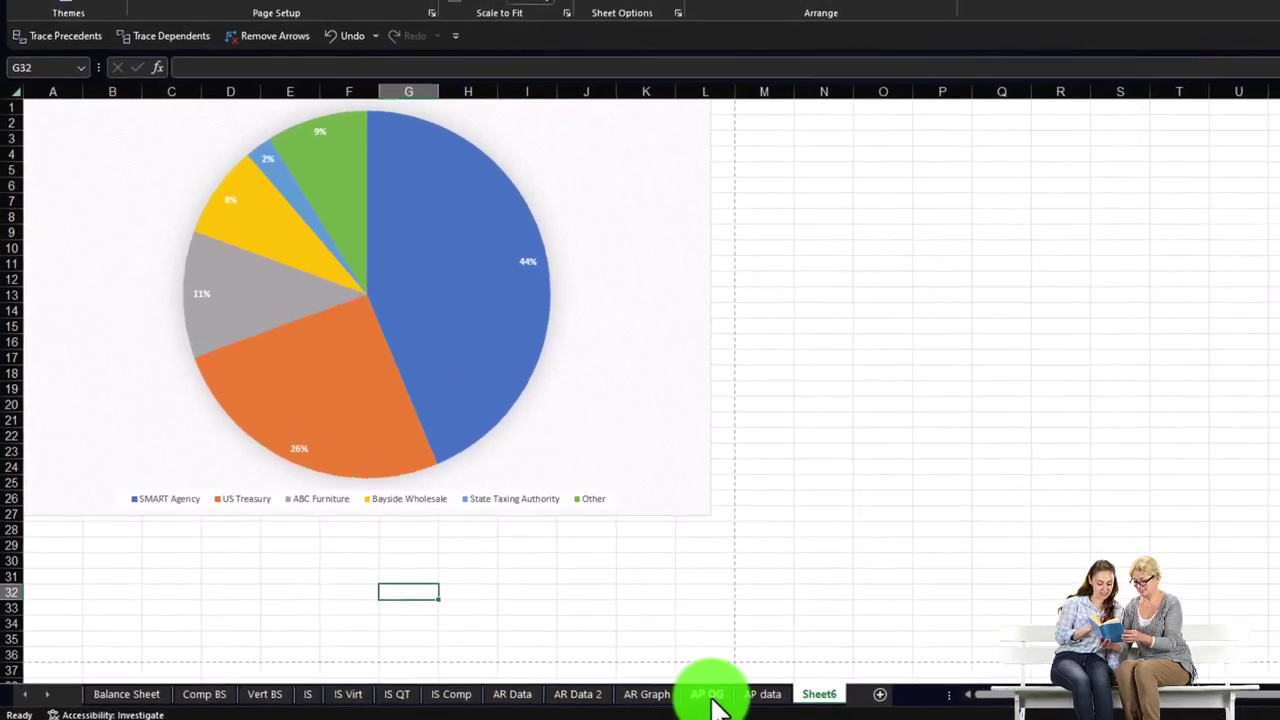
Select the AP OG and AP data sheets together and hide them
click(604, 698)
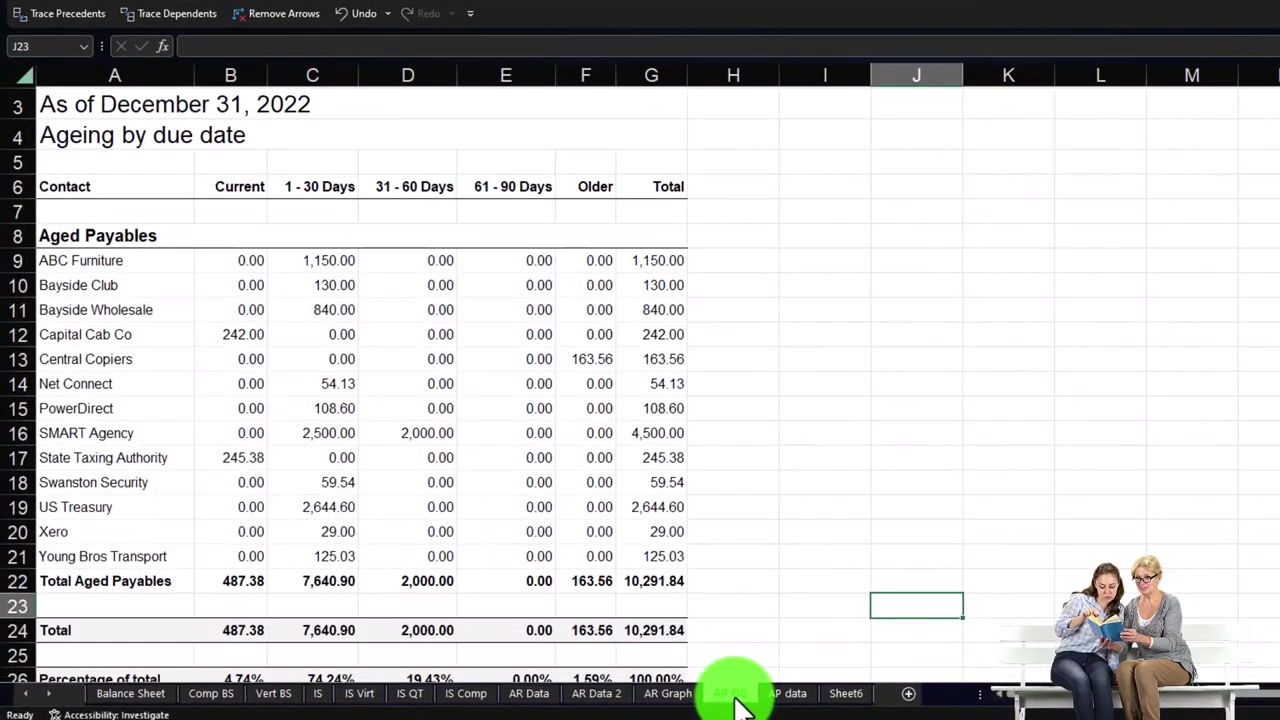
right_click(786, 695)
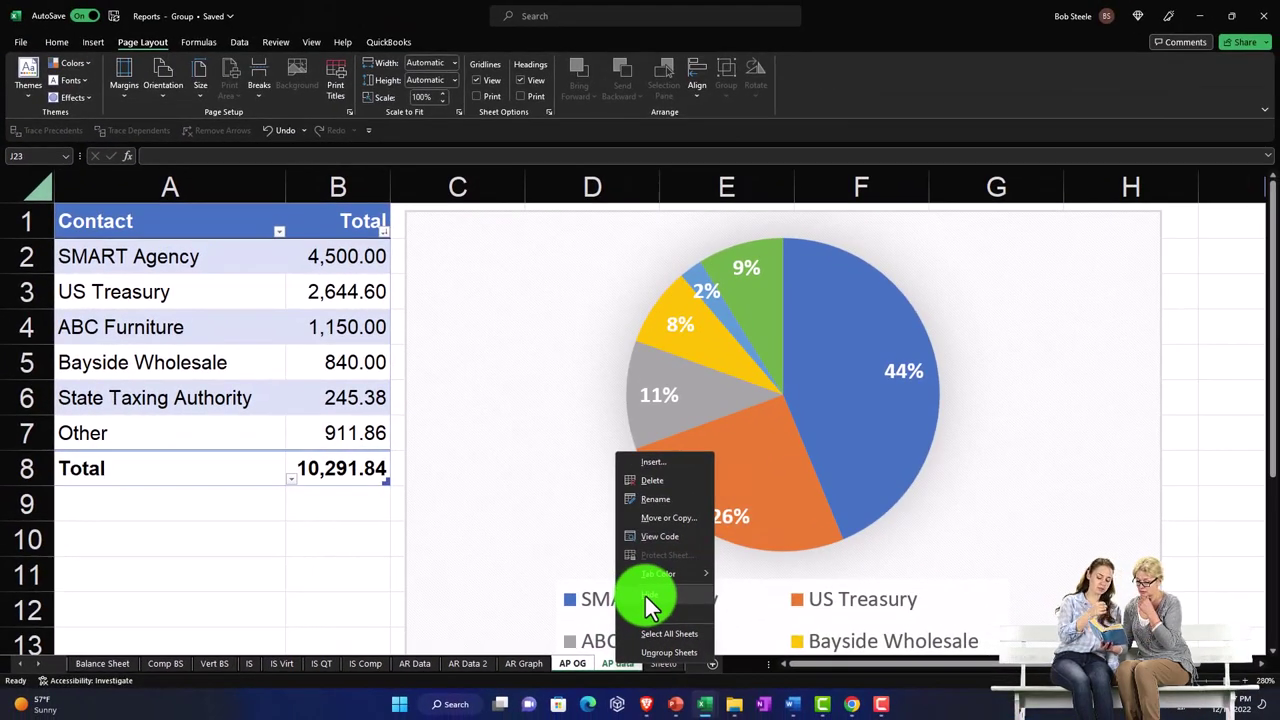
click(825, 604)
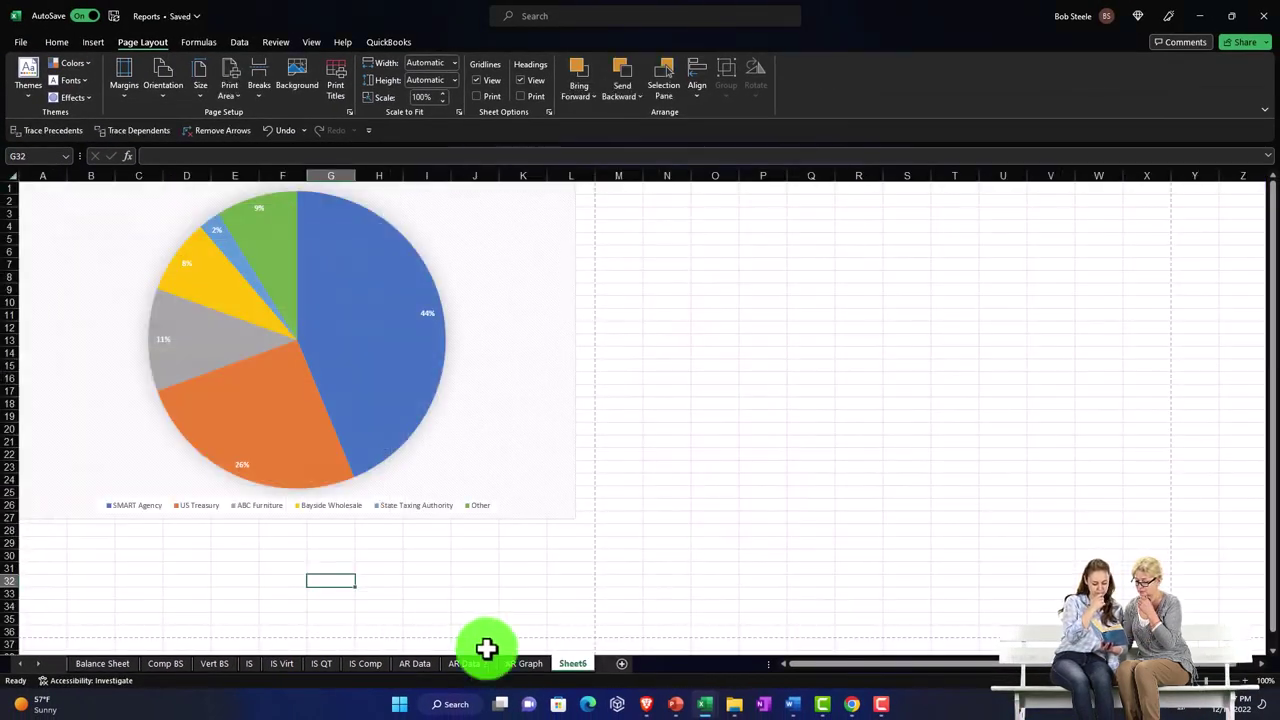
Open the print preview from the IS Comp sheet and set it to Print Entire Workbook
click(368, 666)
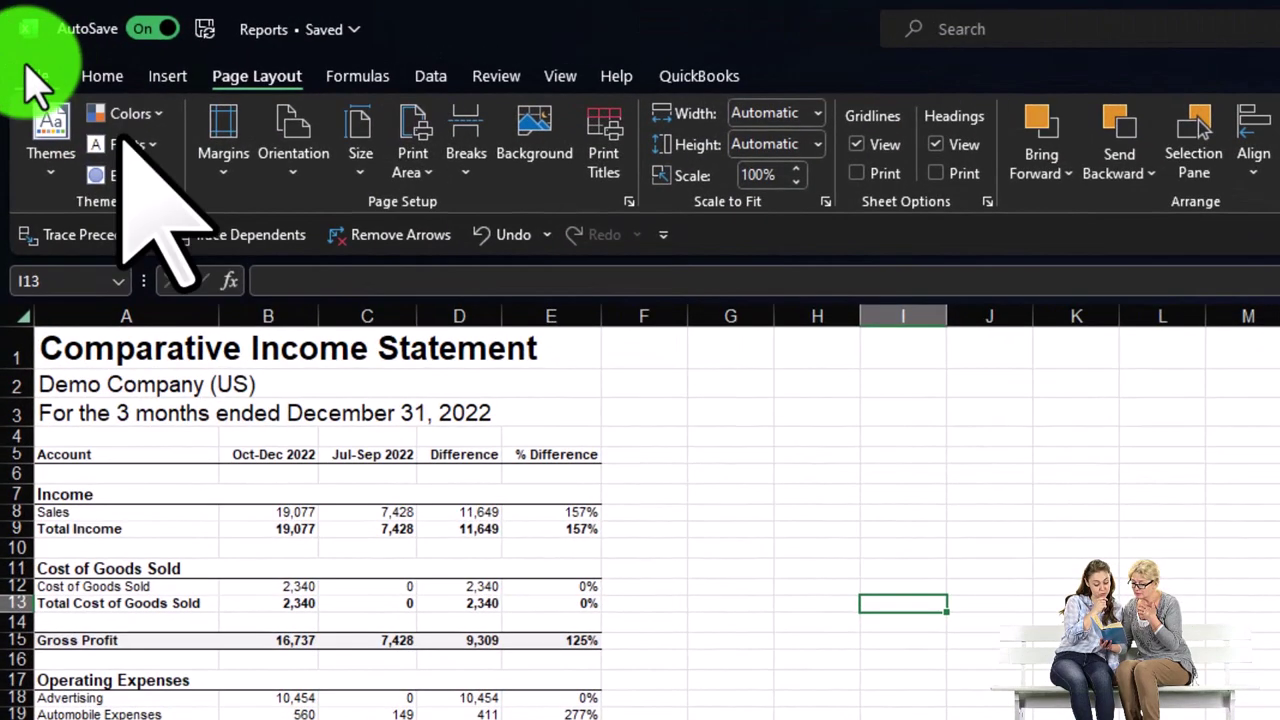
click(30, 76)
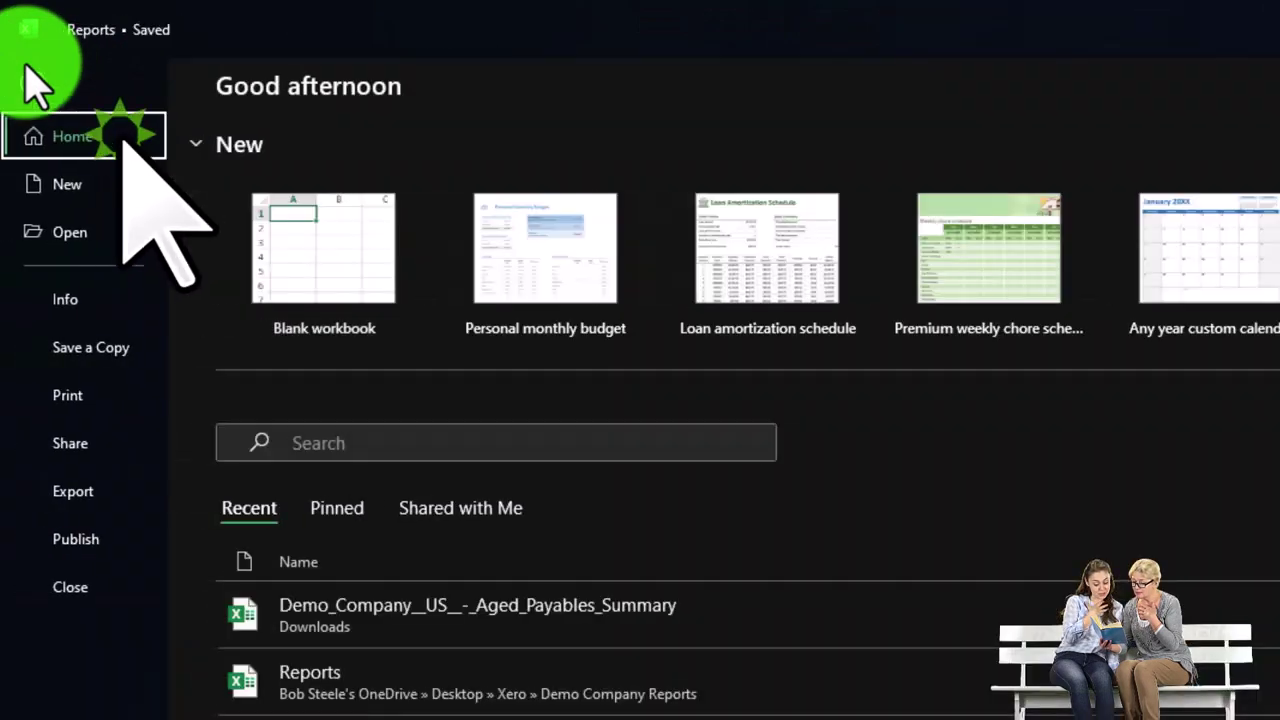
click(88, 405)
click(425, 302)
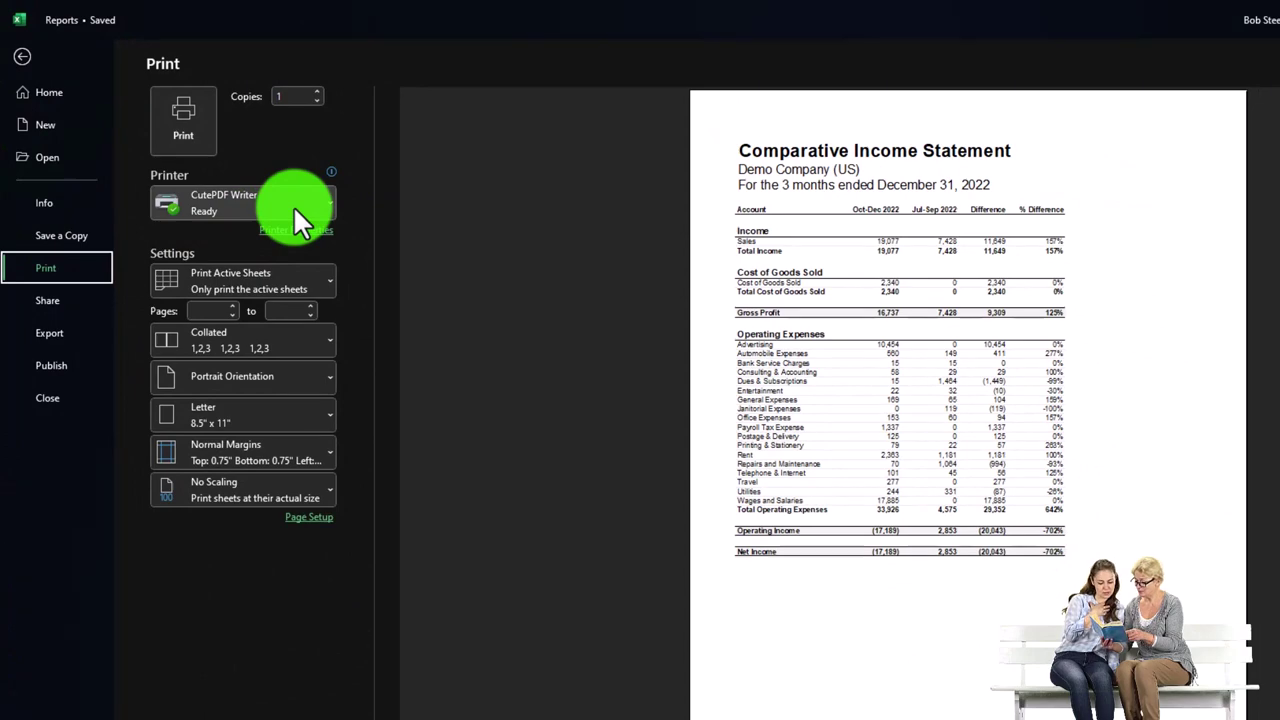
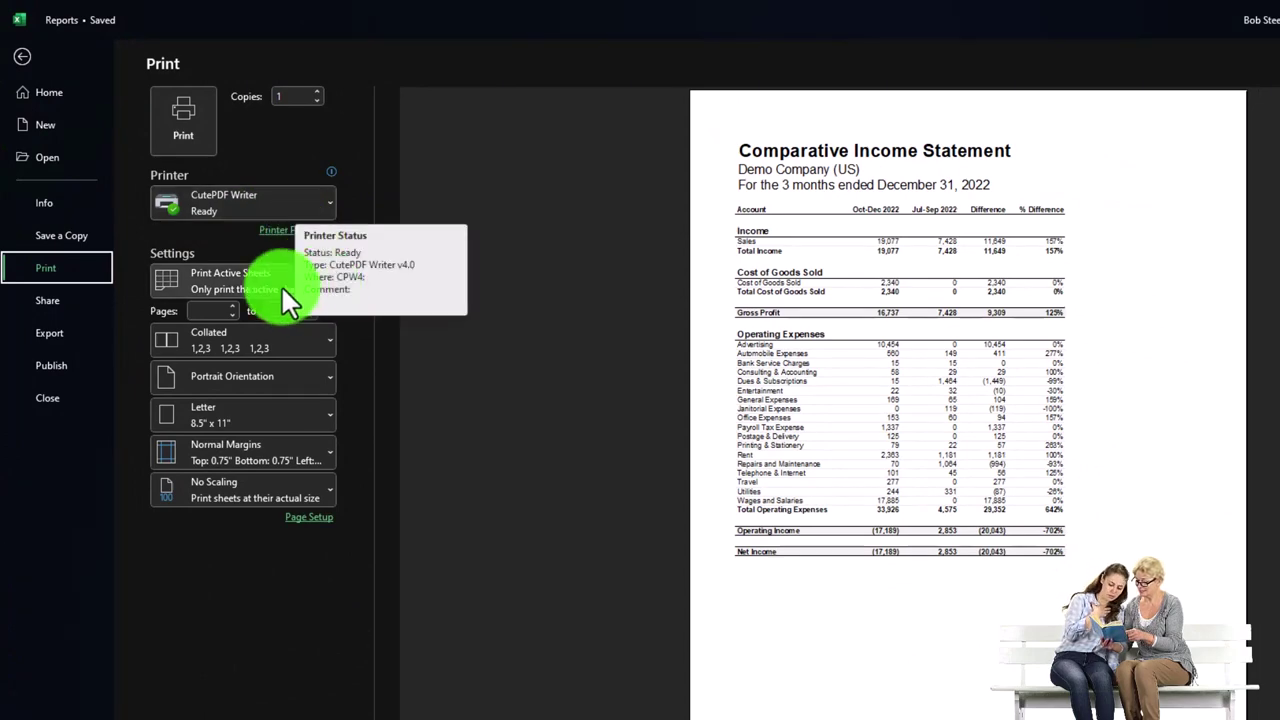
click(275, 325)
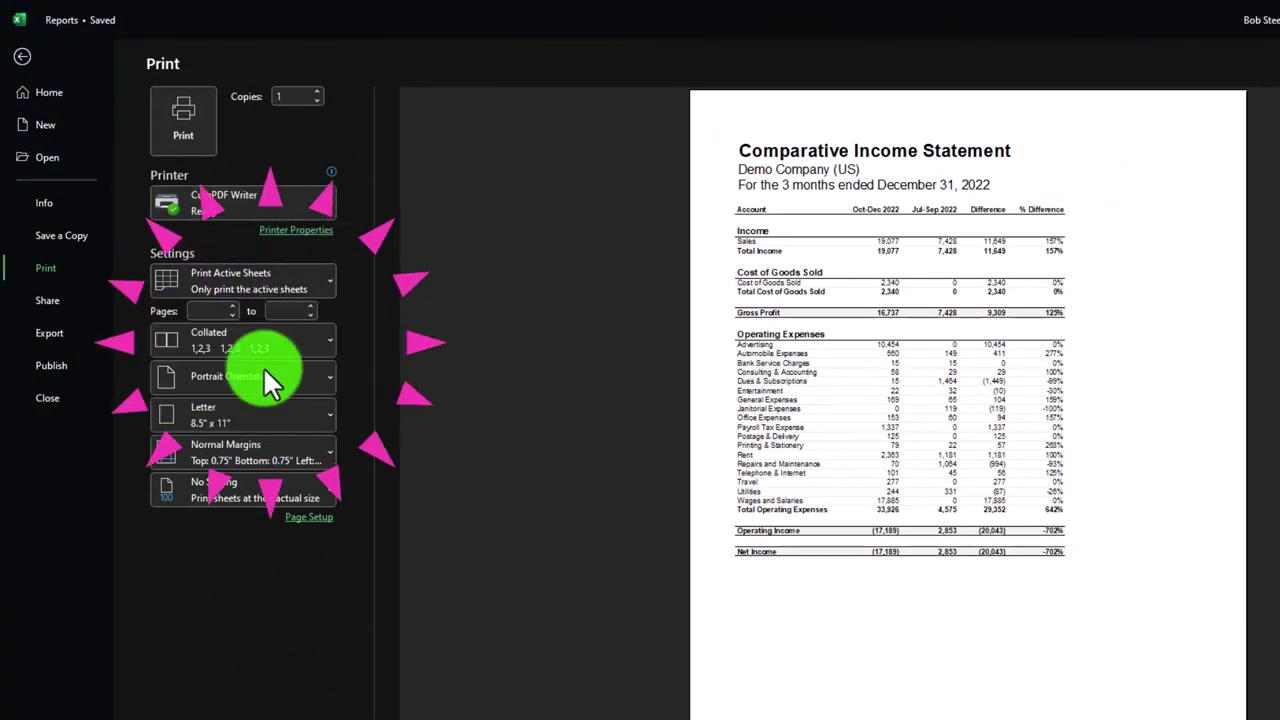
Review the previewed pages through the receivables charts to the final payables pie chart, then return to the workbook
scroll(811, 390, down, 2)
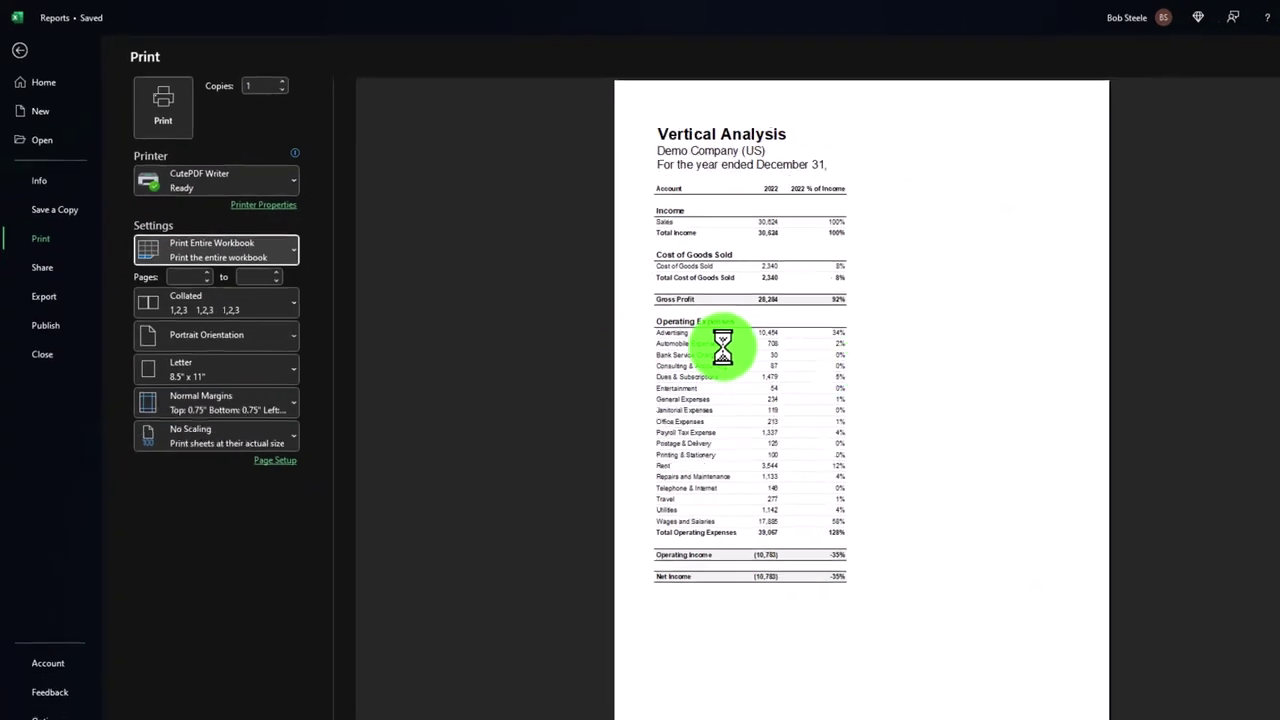
scroll(1225, 321, down, 5)
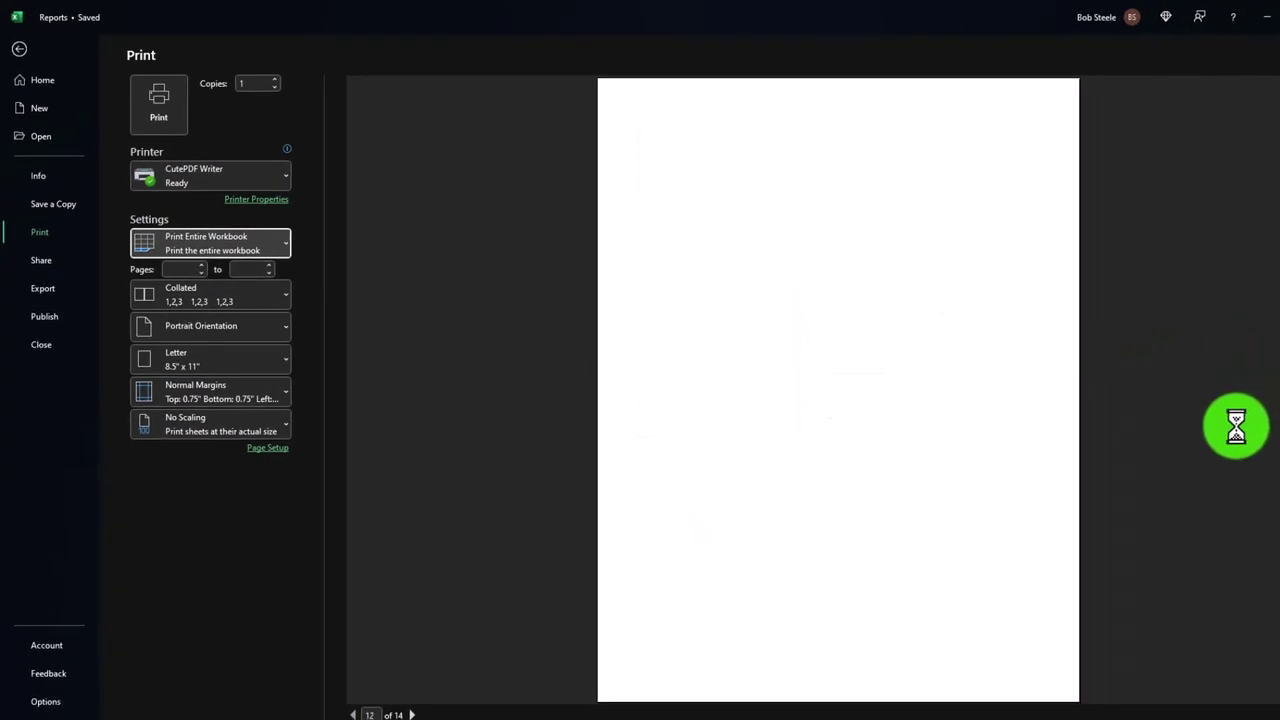
scroll(1236, 427, down, 2)
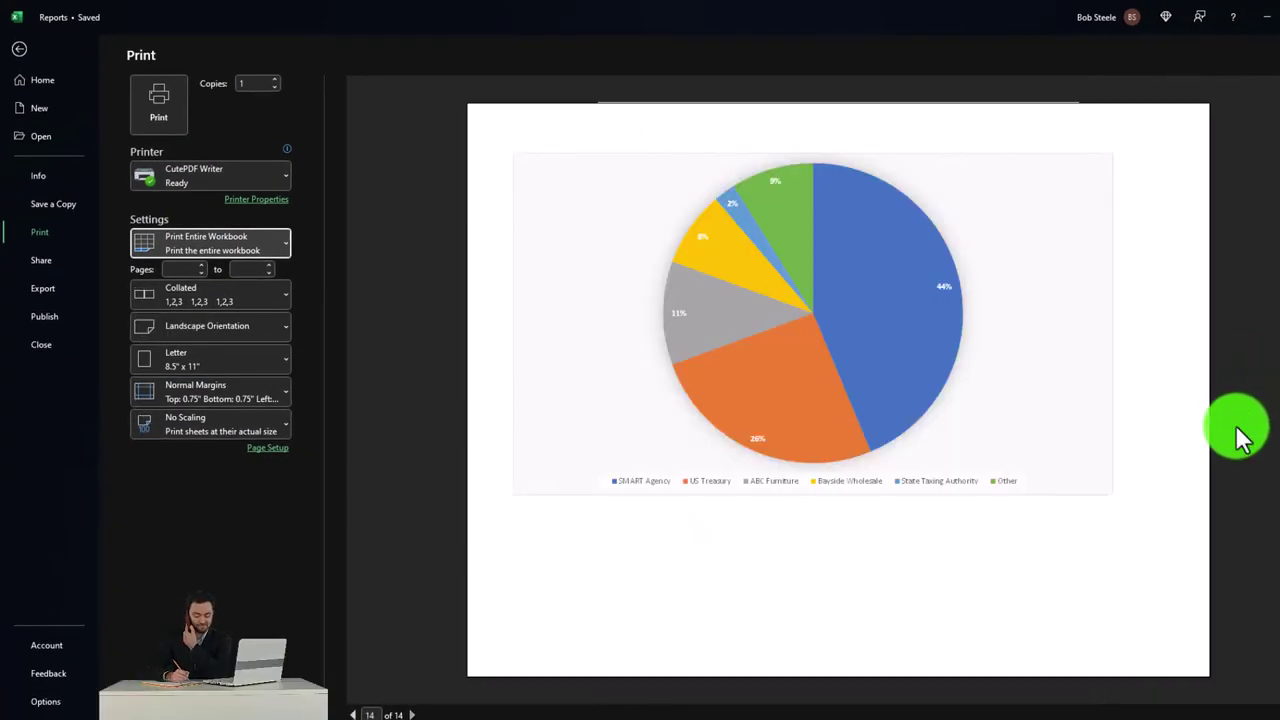
scroll(1240, 437, up, 1)
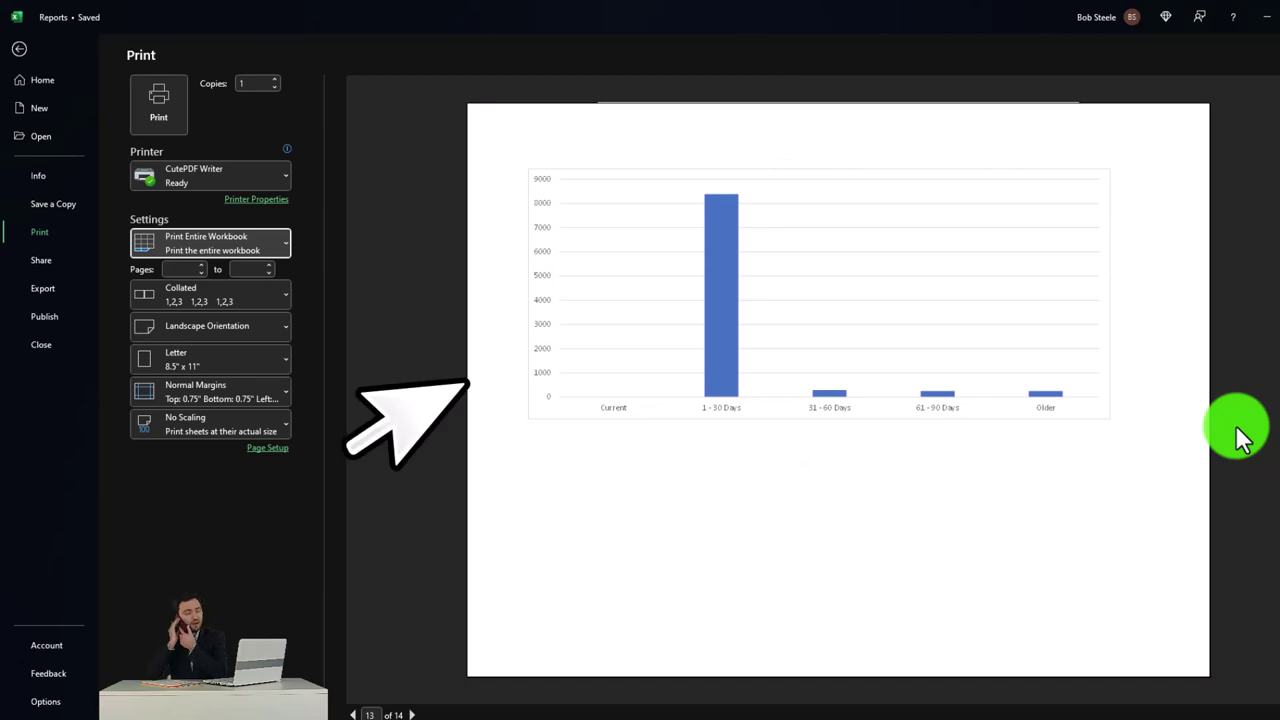
scroll(1240, 437, down, 1)
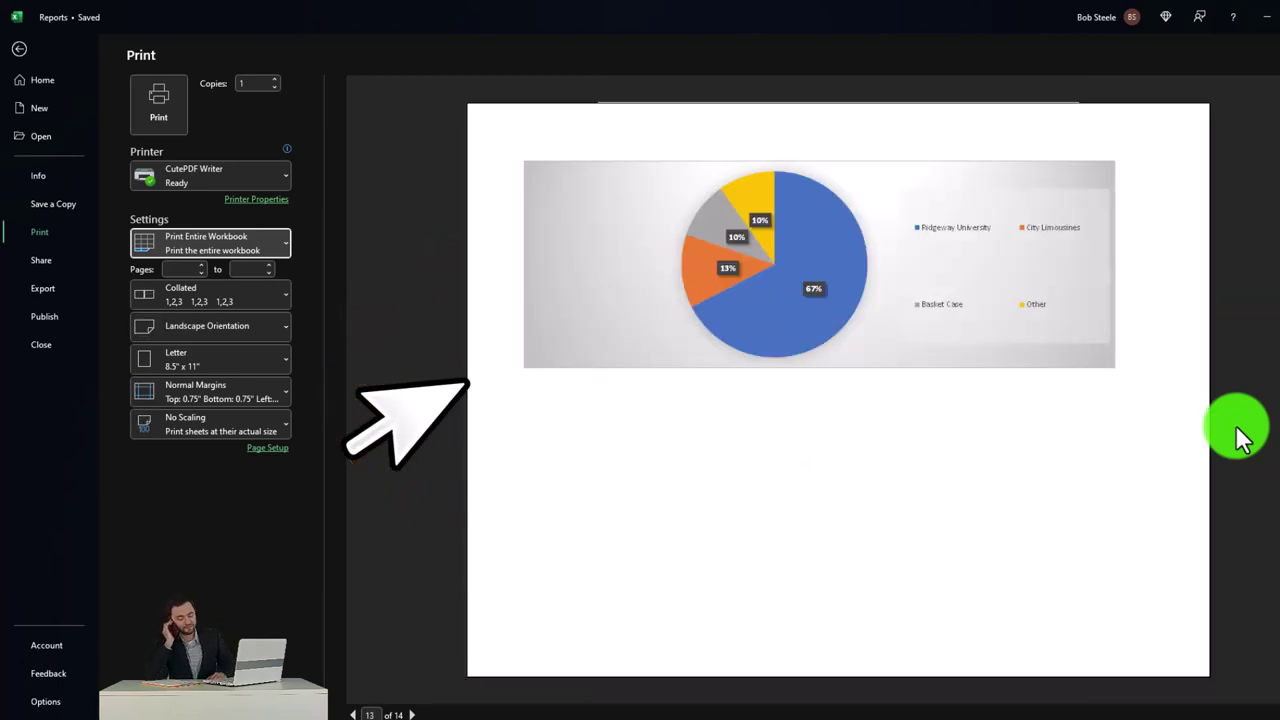
scroll(1240, 437, down, 1)
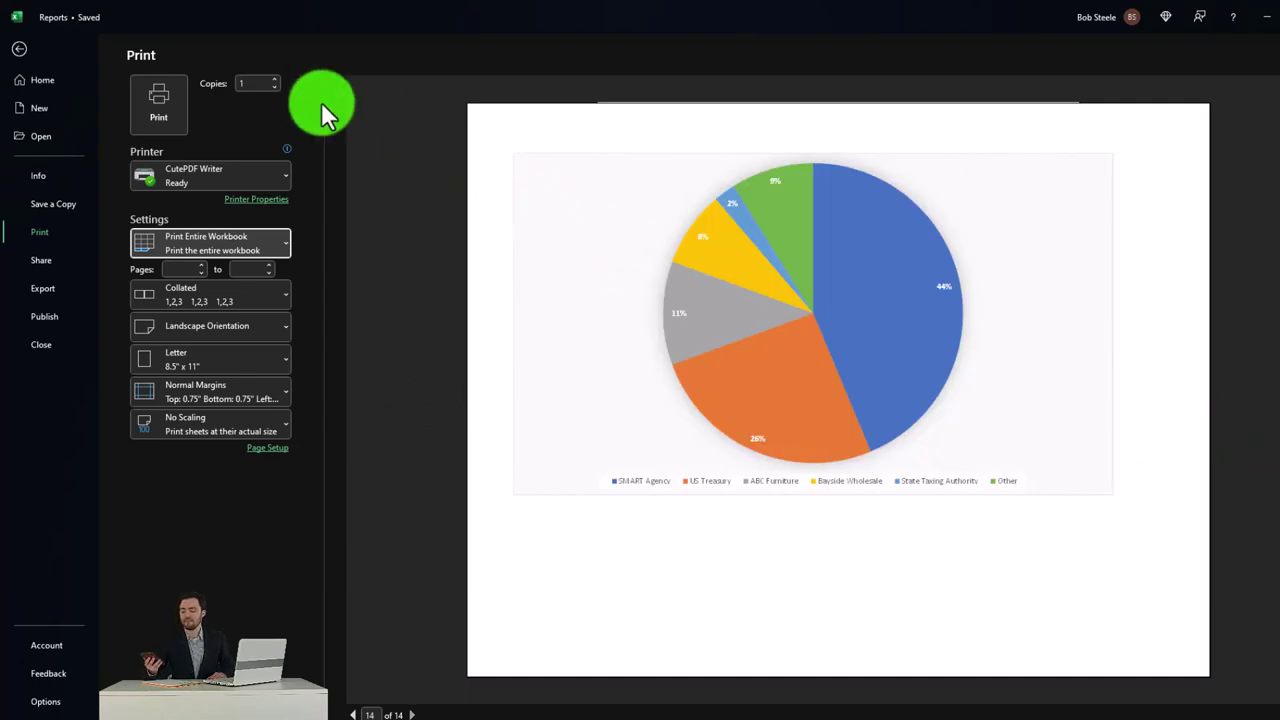
click(19, 48)
Select the AR Graph and Sheet6 sheets together and unhide the AP data sheet between them
click(572, 664)
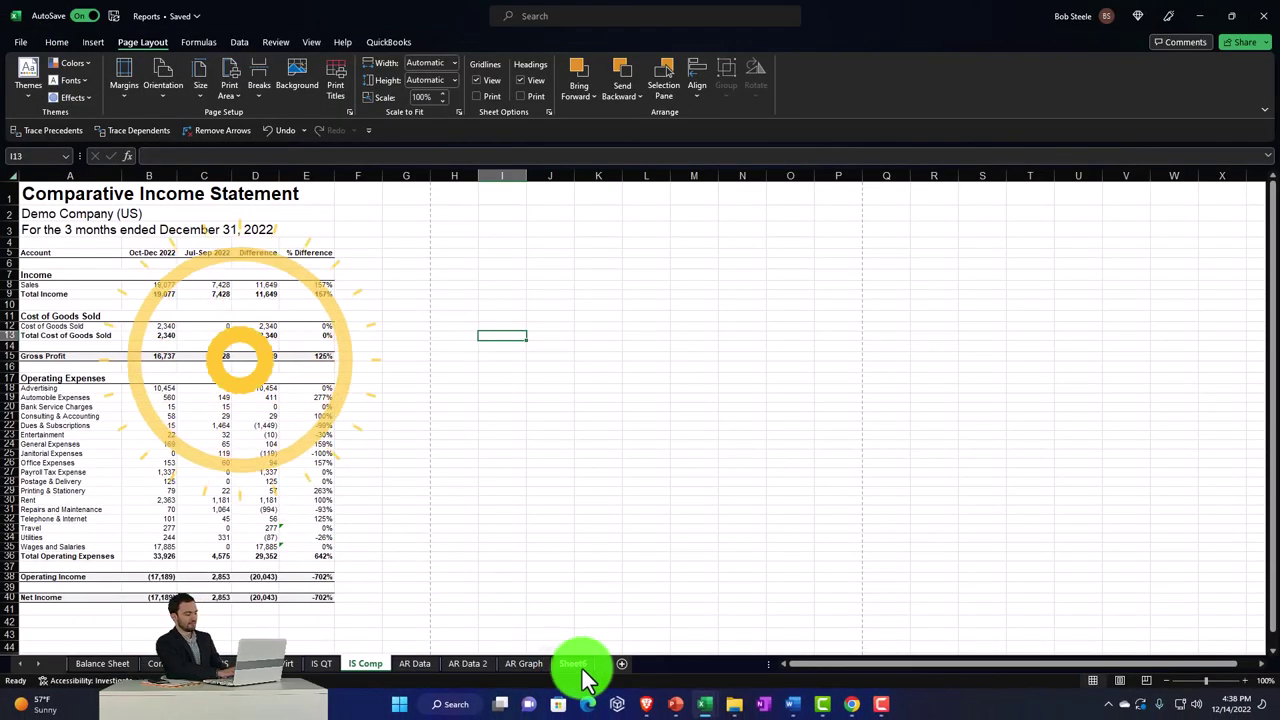
click(524, 664)
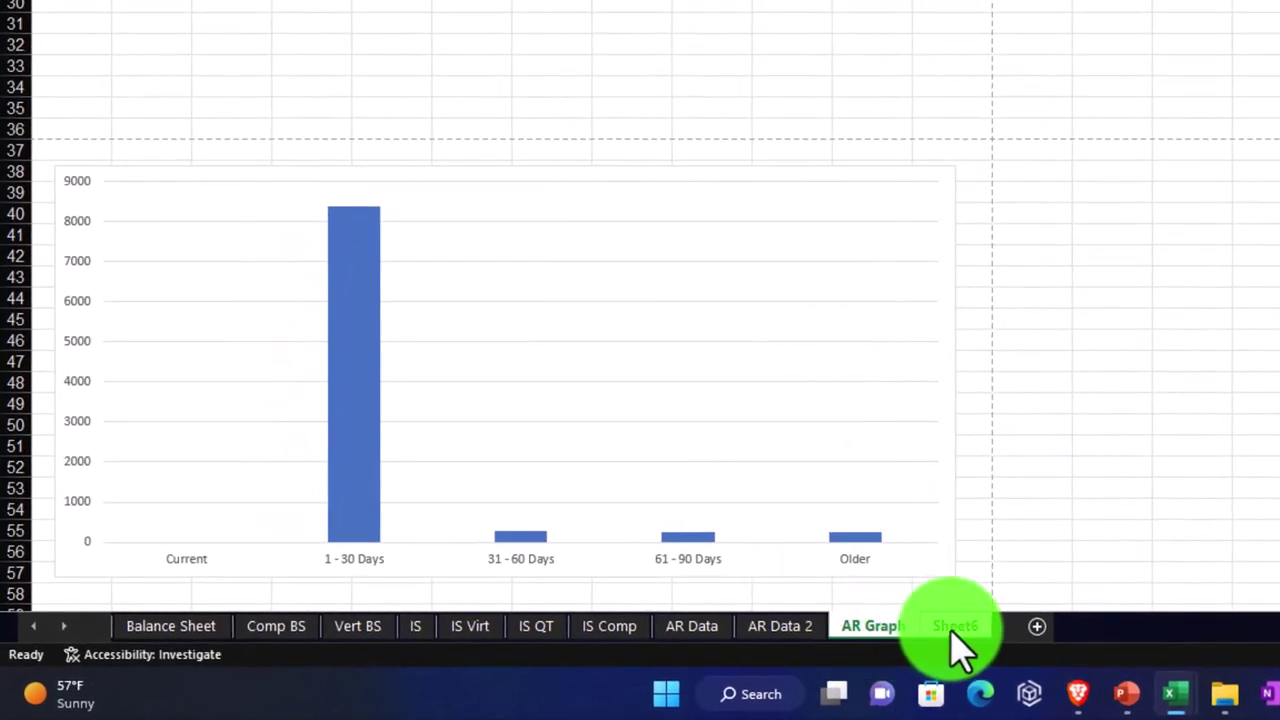
right_click(952, 630)
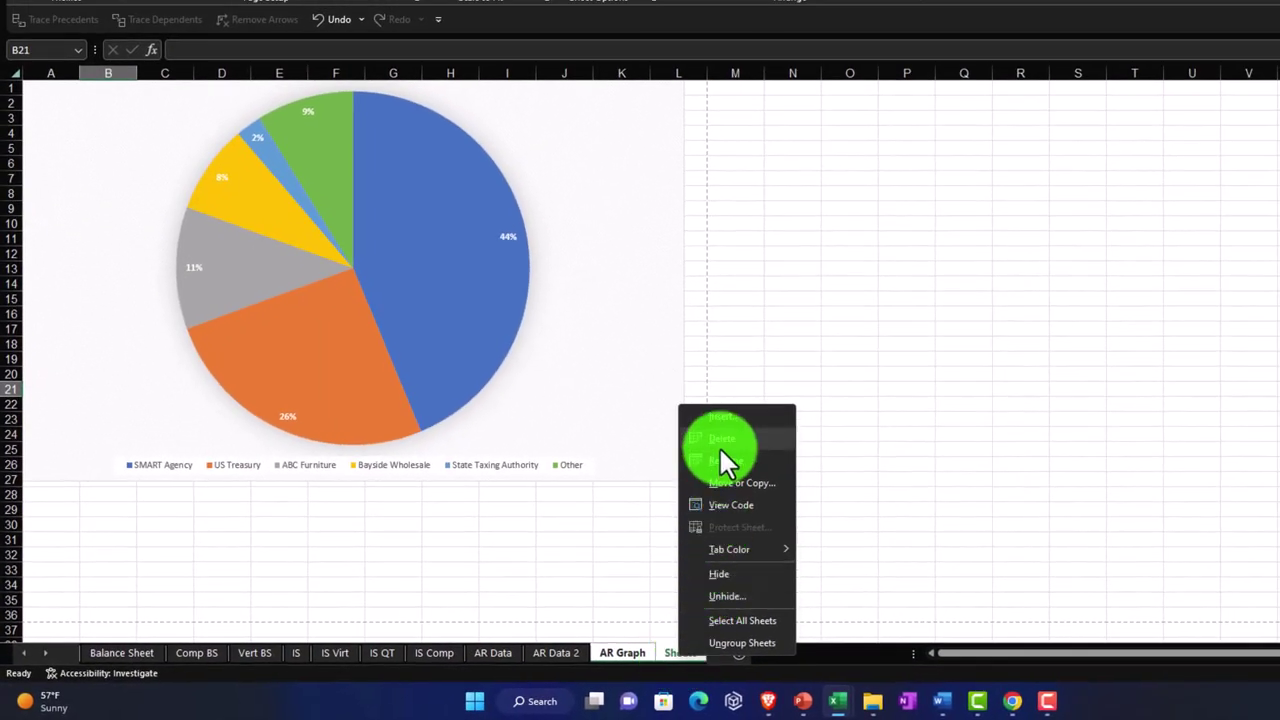
click(734, 596)
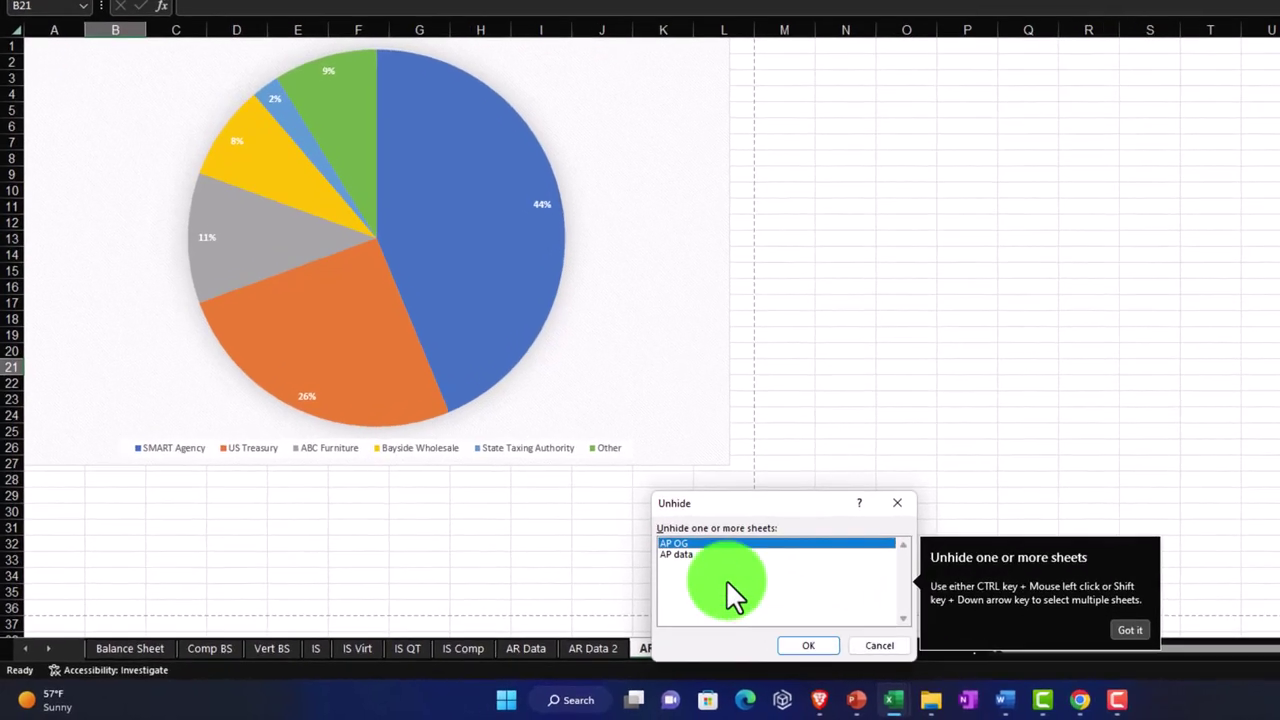
click(648, 565)
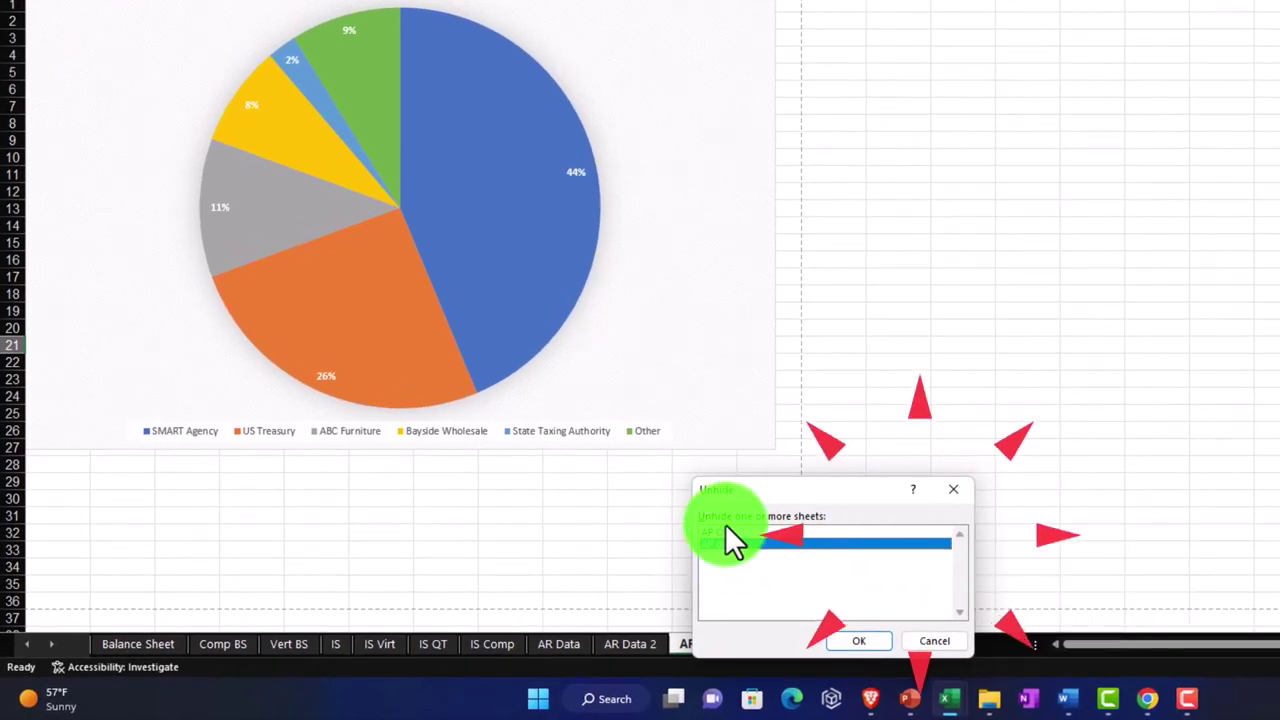
click(850, 640)
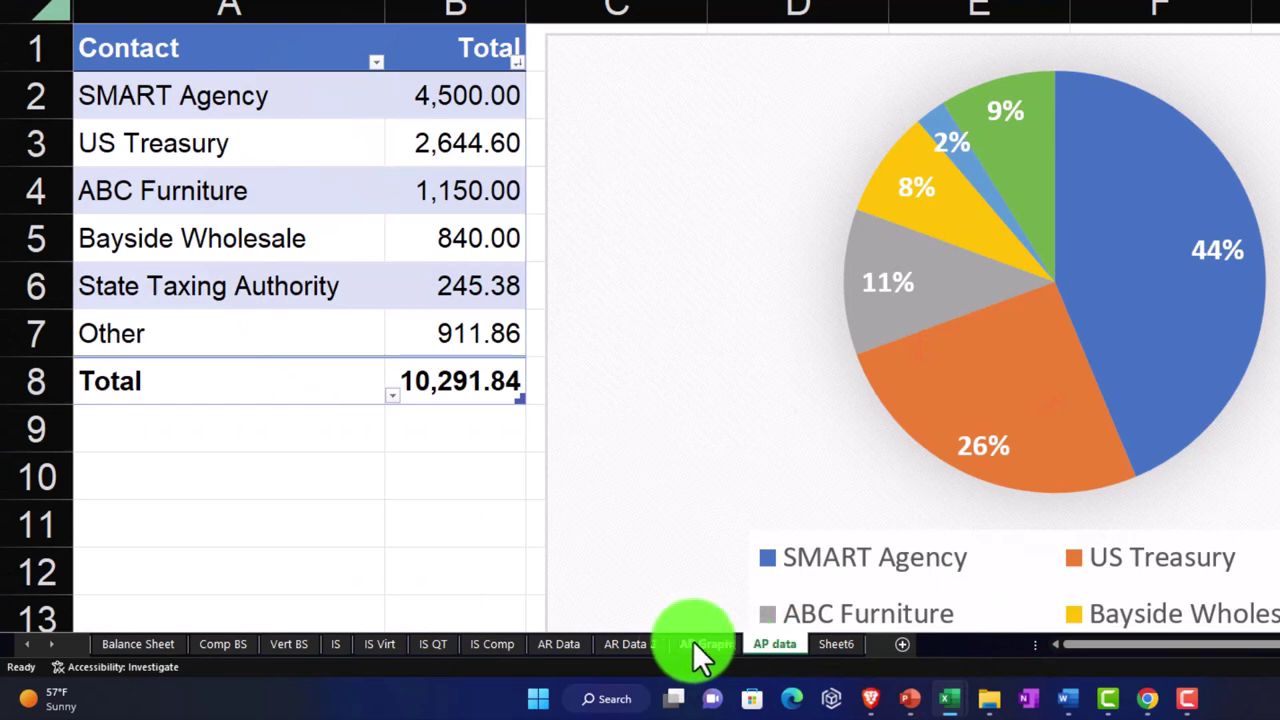
Select the sheets from AR Graph through Sheet6 and unhide the AP OG sheet
click(720, 644)
shift+click(825, 642)
right_click(825, 642)
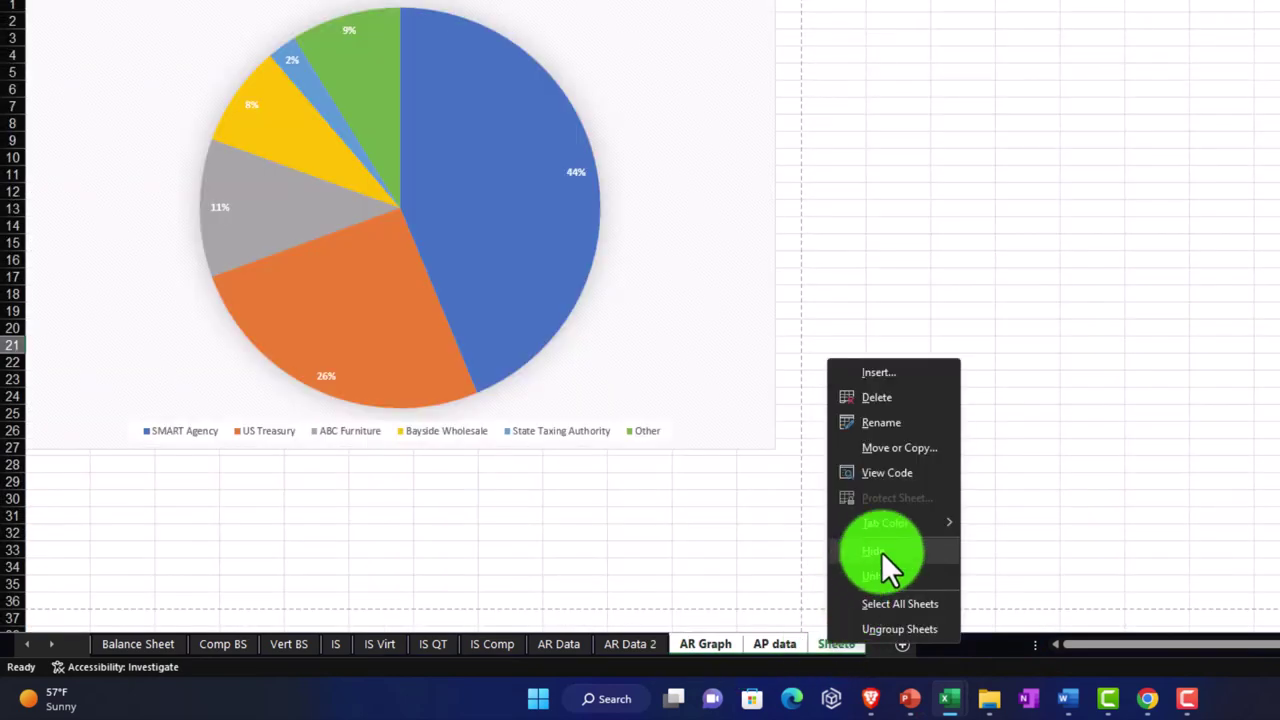
click(881, 576)
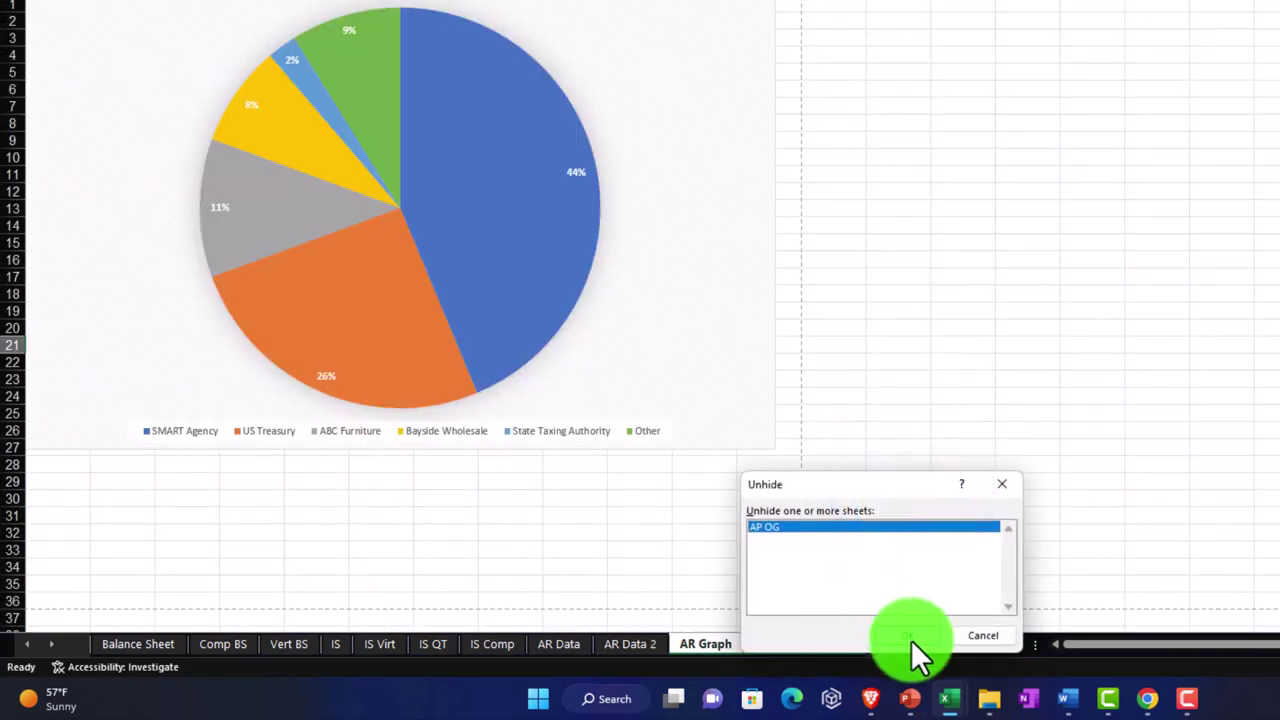
click(911, 639)
Examine the ageing totals and percentage of total row at the end of the AP OG report
click(816, 641)
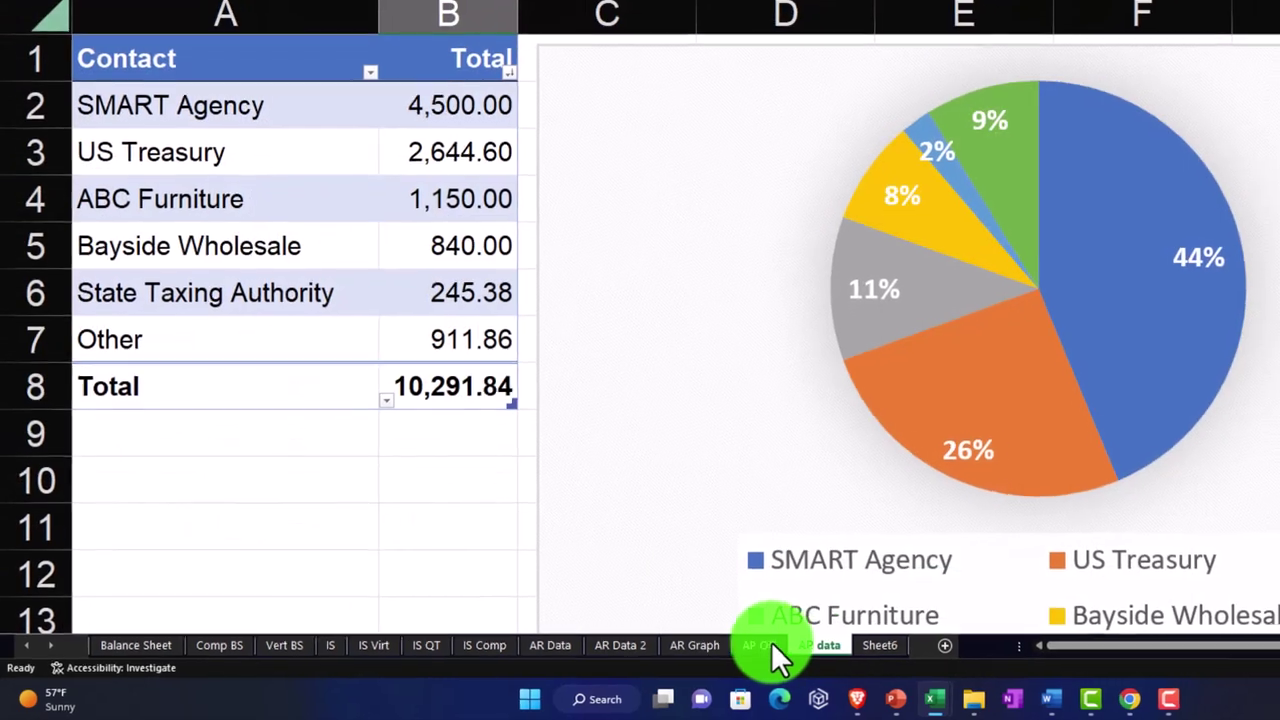
click(776, 644)
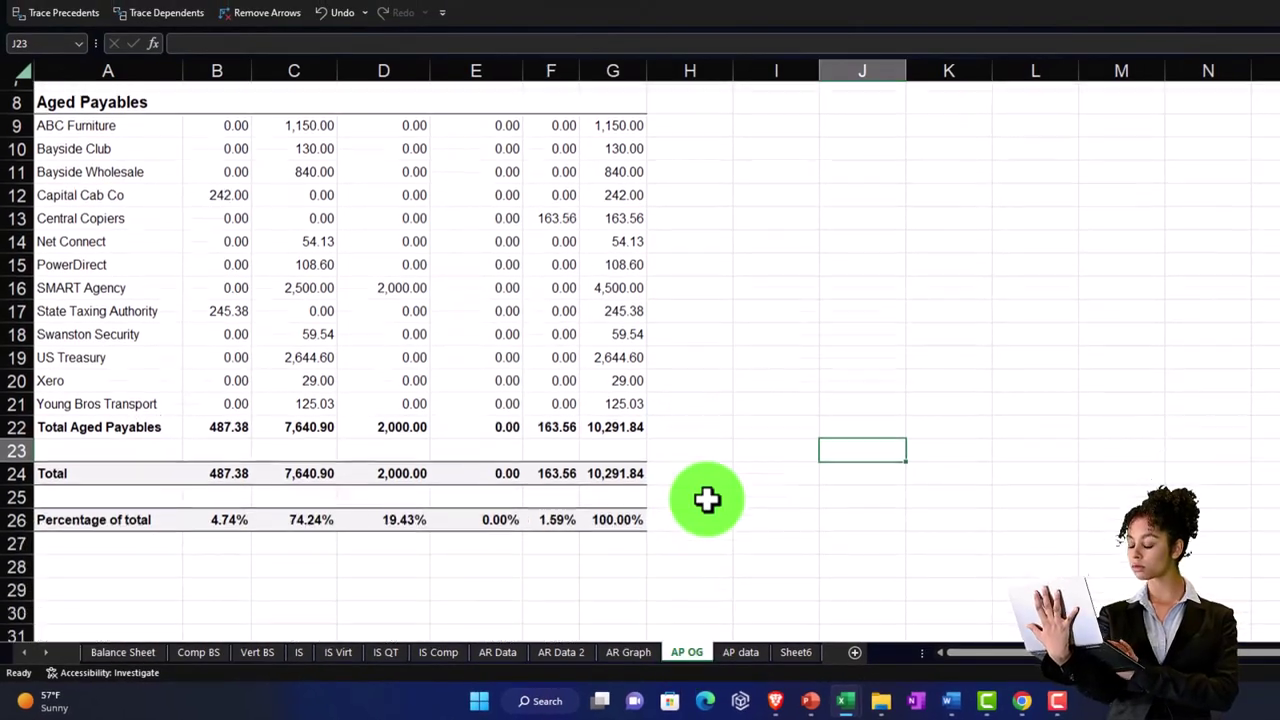
scroll(707, 500, down, 2)
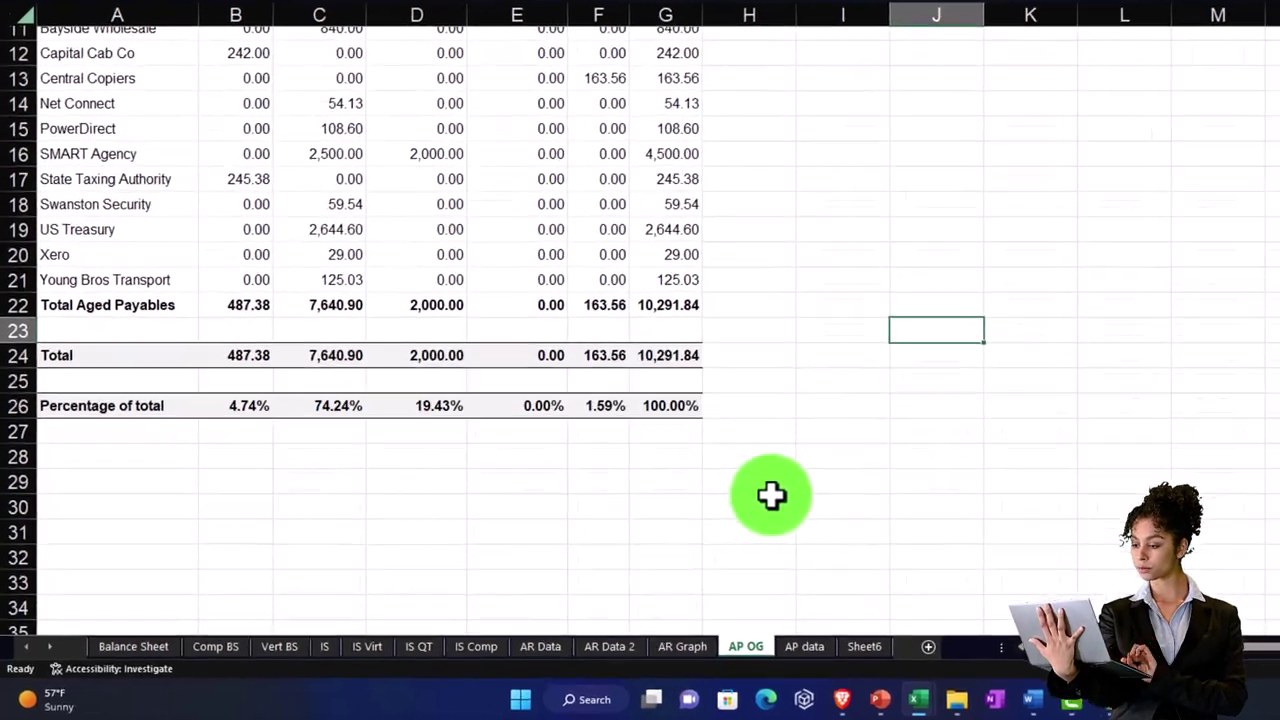
scroll(712, 509, down, 2)
On the AP data sheet, insert a clustered column chart of the contacts and totals from SMART Agency to State Taxing Authority
click(742, 652)
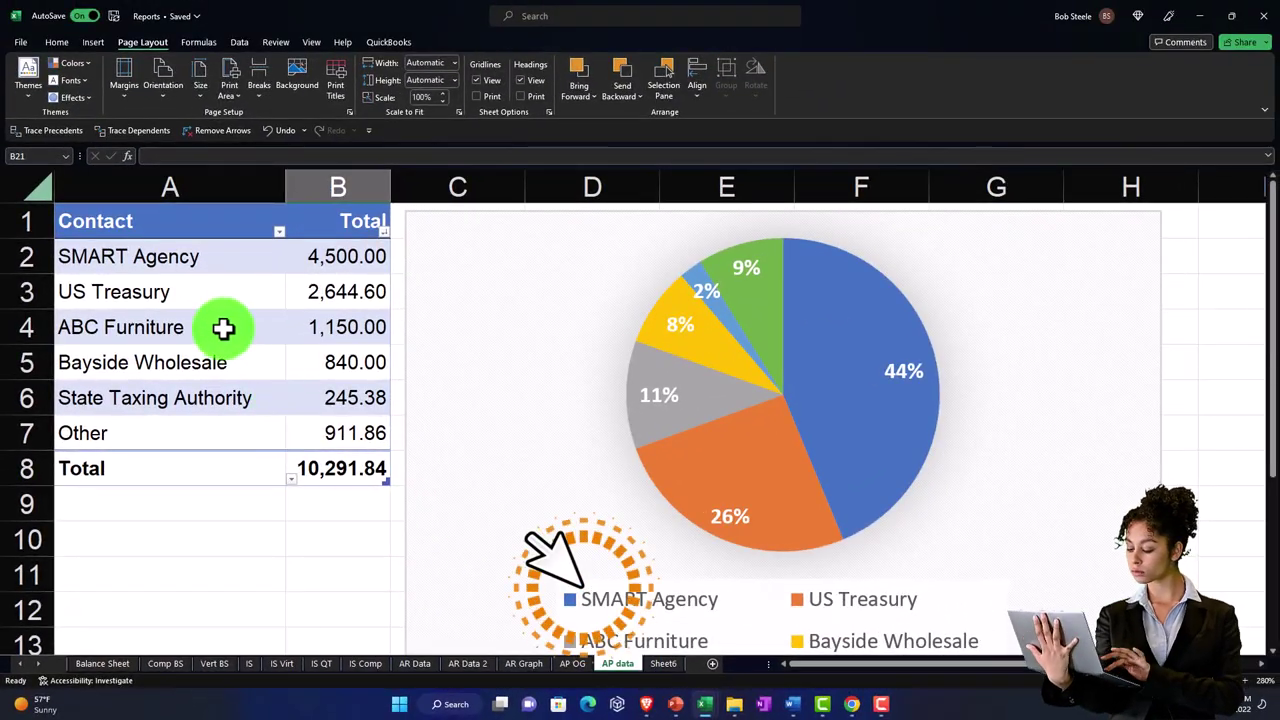
drag(134, 254, 325, 403)
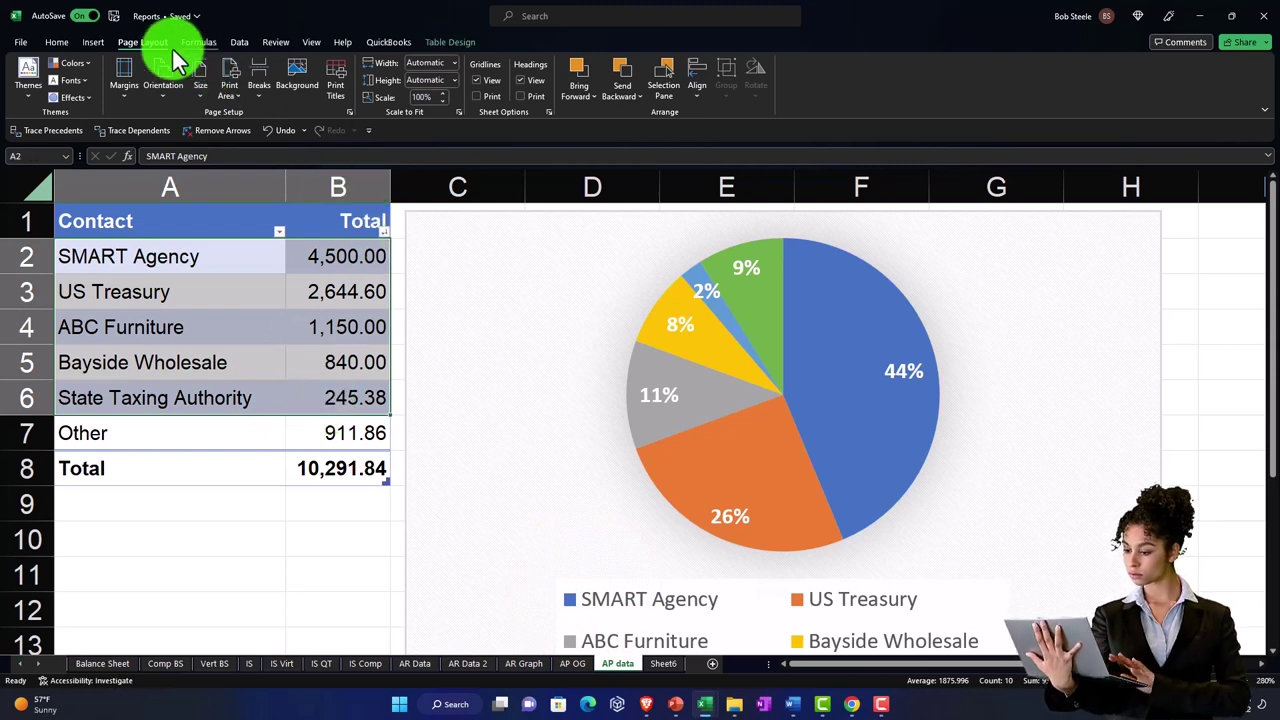
click(95, 42)
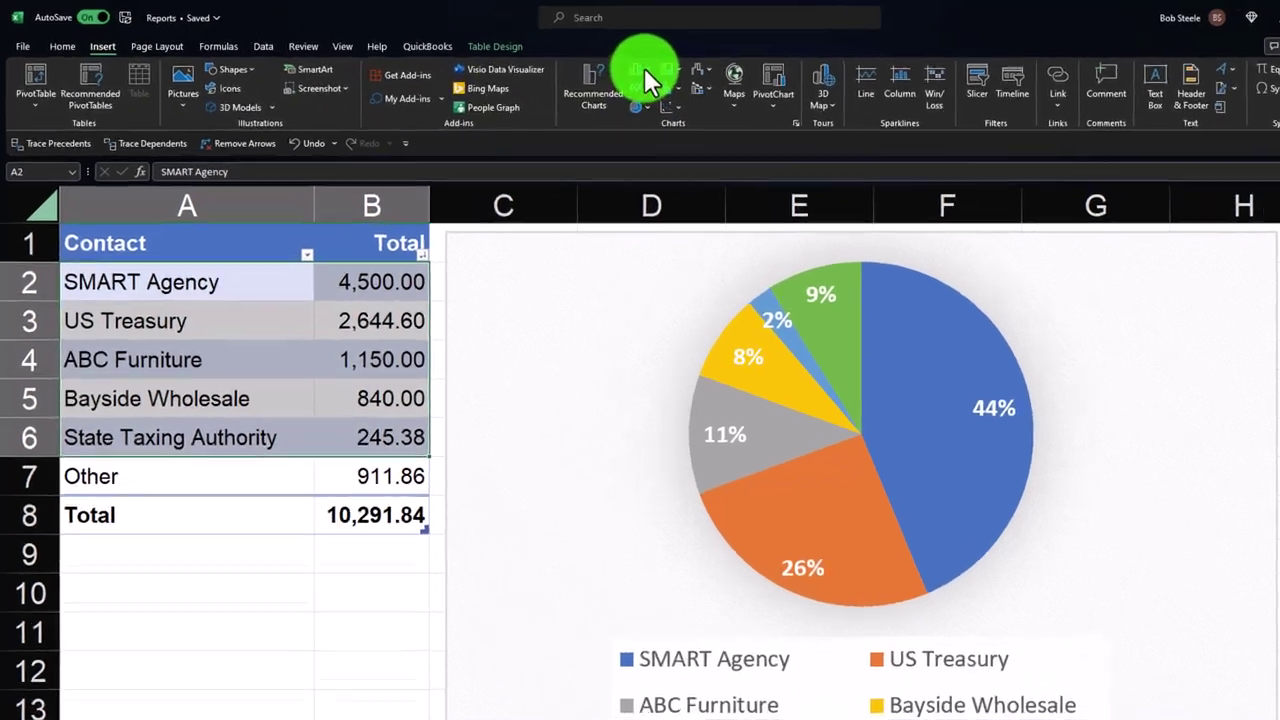
click(578, 66)
click(580, 136)
Position the column chart below the pie chart, starting at about row 17, and deselect it
scroll(737, 423, down, 4)
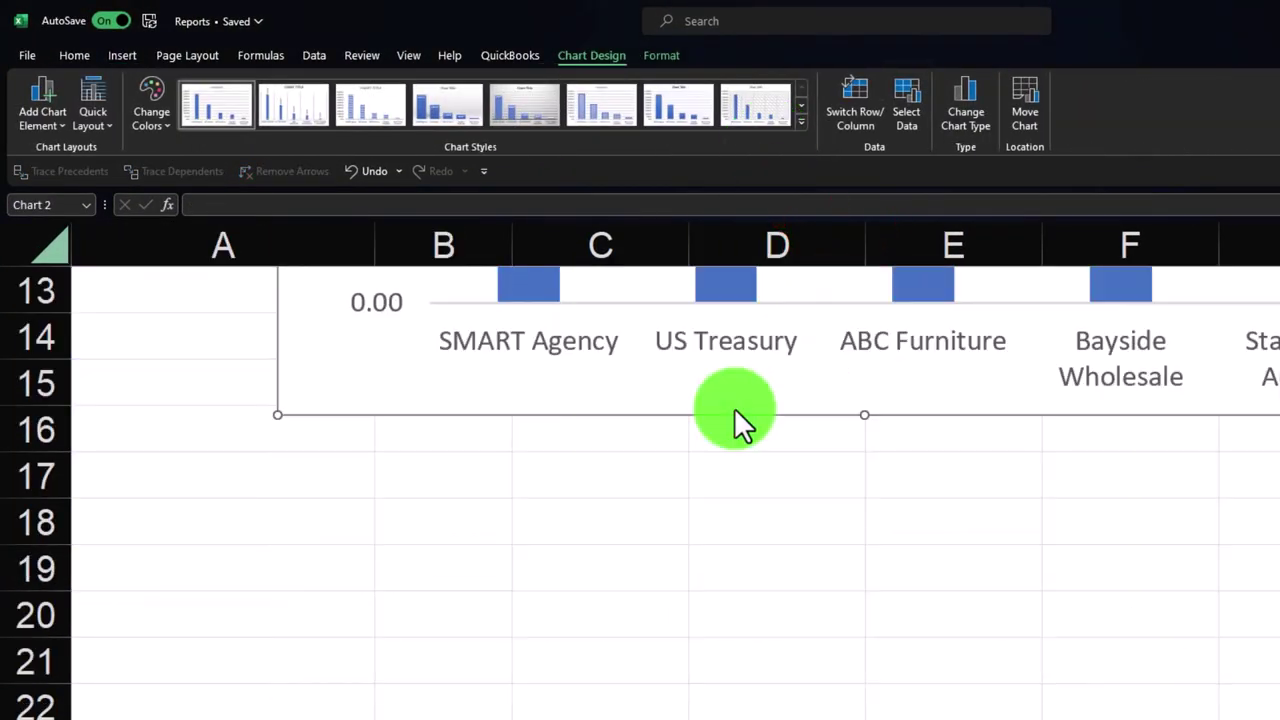
drag(514, 426, 354, 534)
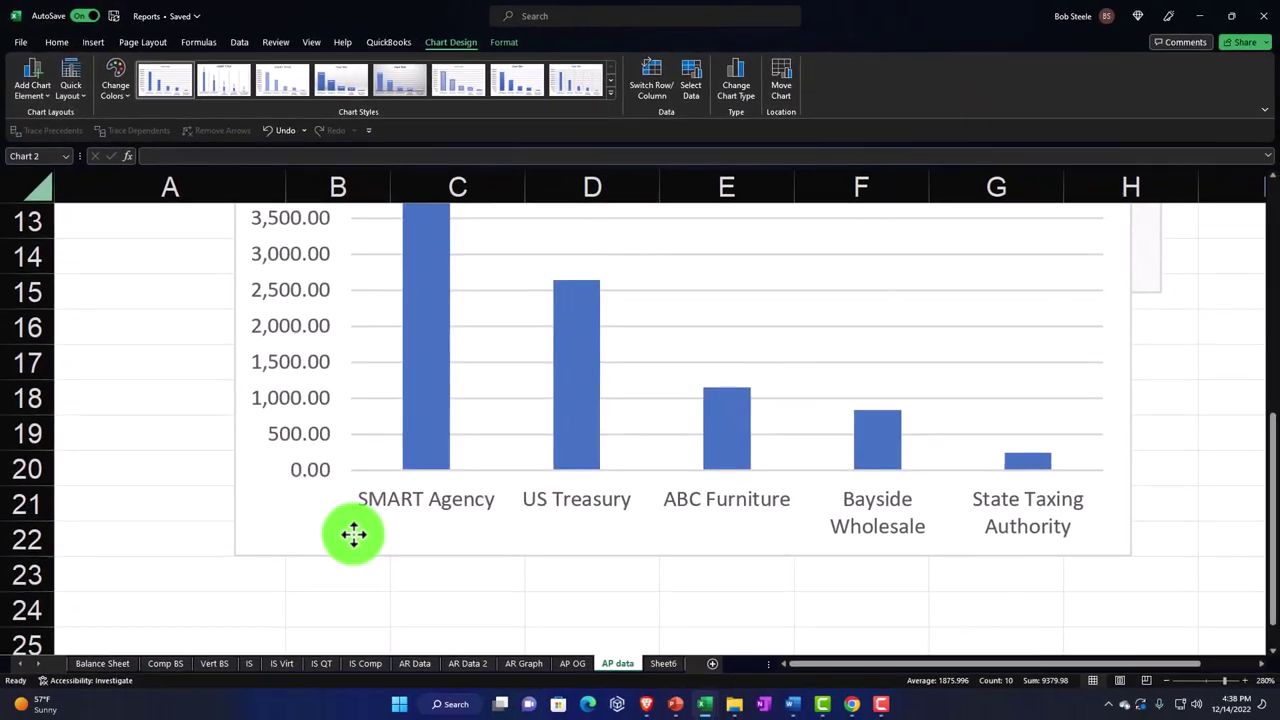
scroll(371, 401, down, 4)
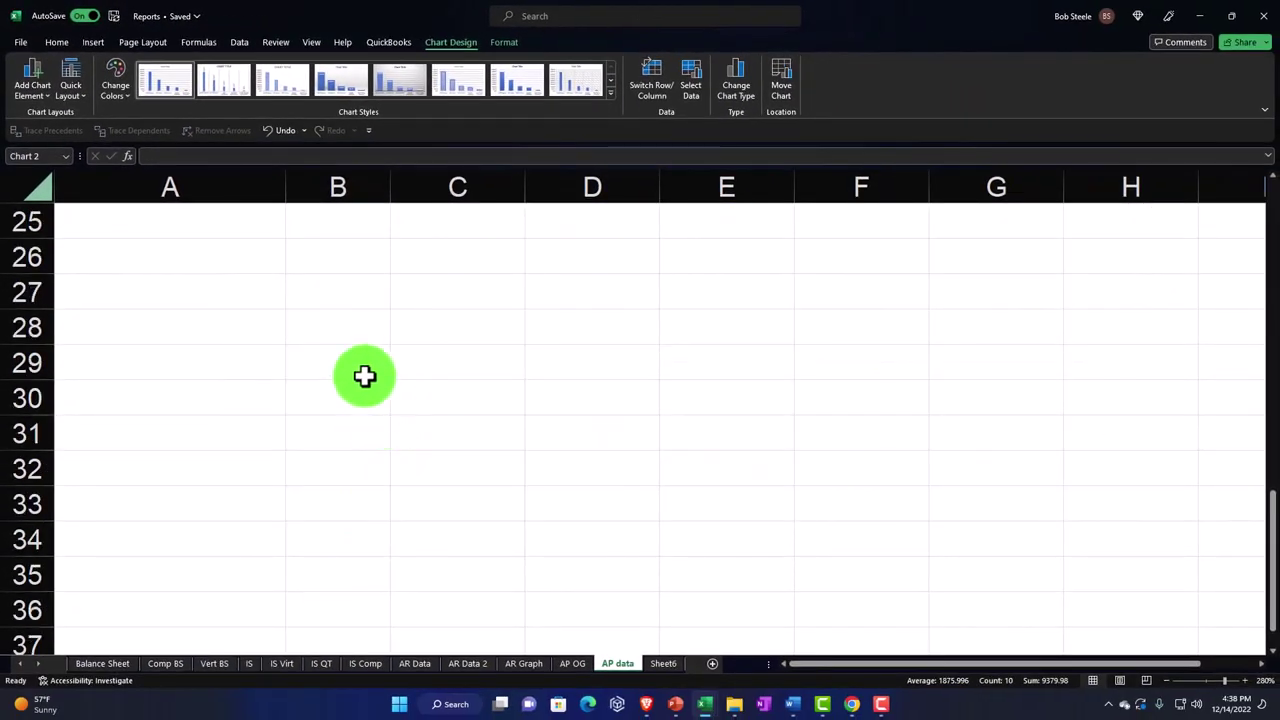
scroll(340, 365, up, 3)
scroll(272, 288, down, 2)
scroll(349, 543, up, 7)
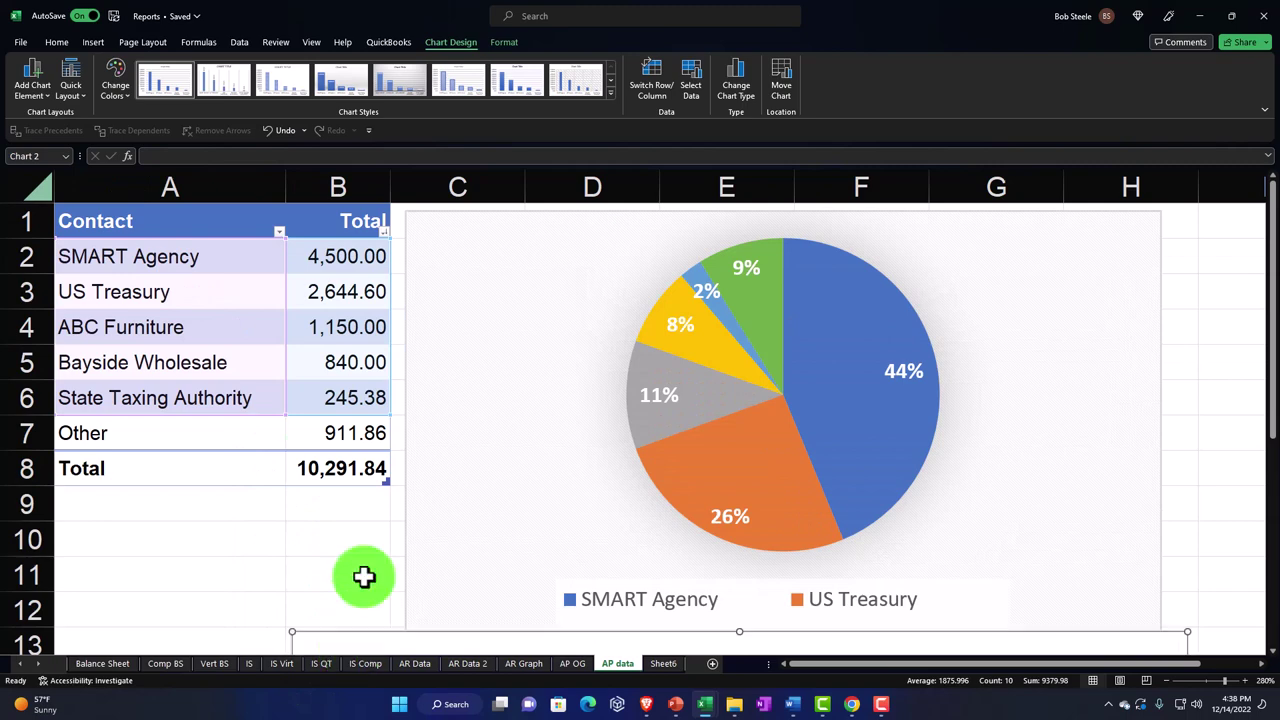
scroll(368, 507, down, 4)
drag(330, 260, 383, 360)
scroll(191, 424, up, 2)
scroll(191, 424, up, 2)
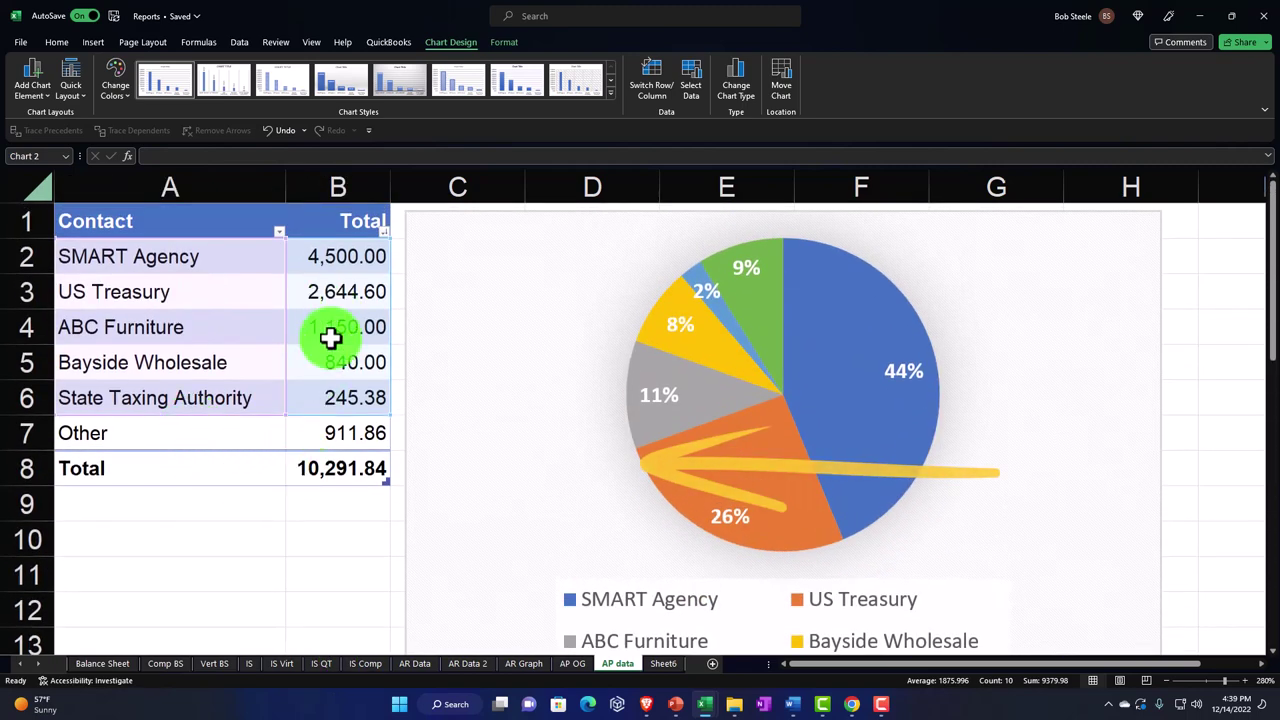
click(261, 508)
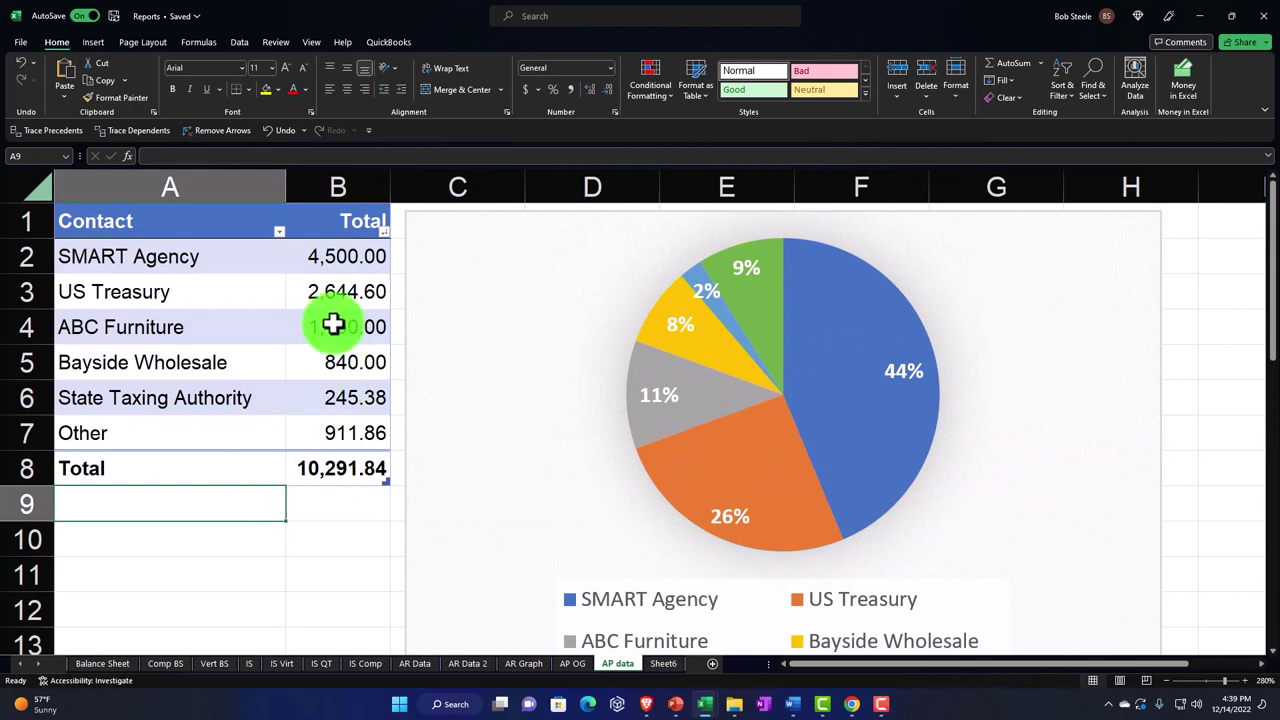
Review the amounts in the Total column from SMART Agency down to the formula in the total row
click(322, 260)
key(Down)
key(Down)
key(Down)
key(Down)
key(Down)
key(Down)
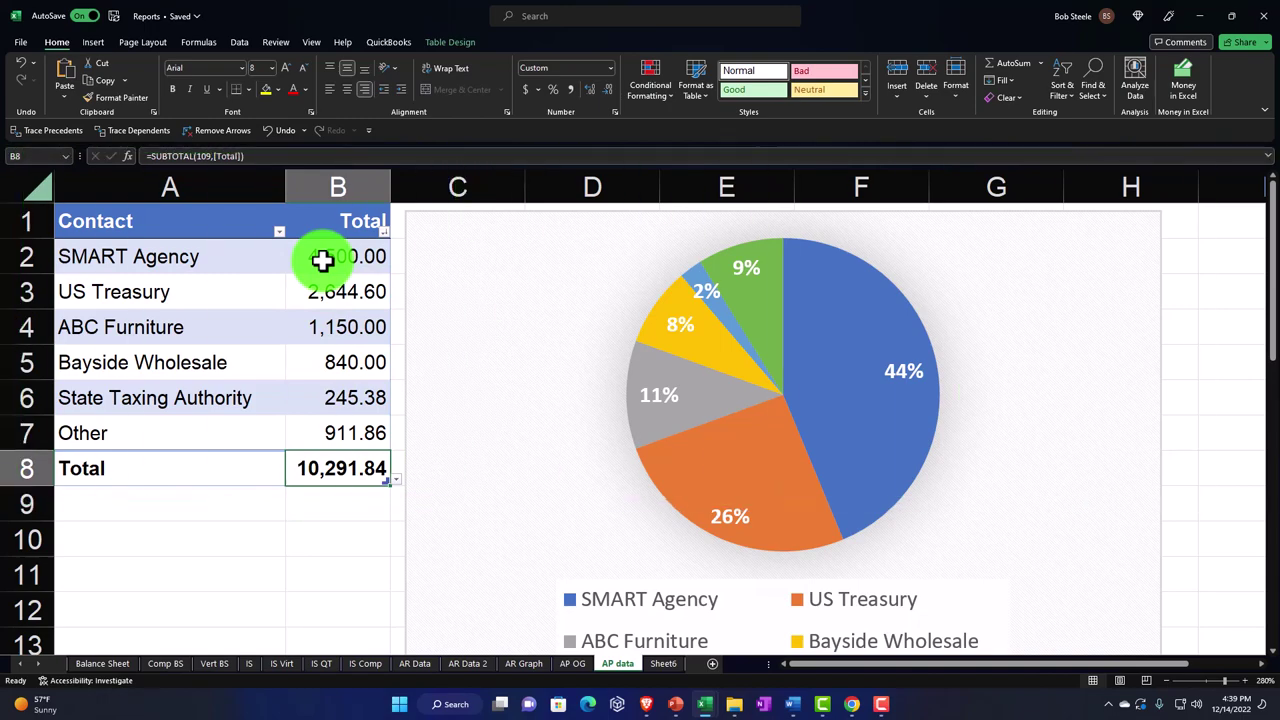
Move the pie chart away from the payables table and narrow column C to a thin spacer
drag(412, 246, 580, 229)
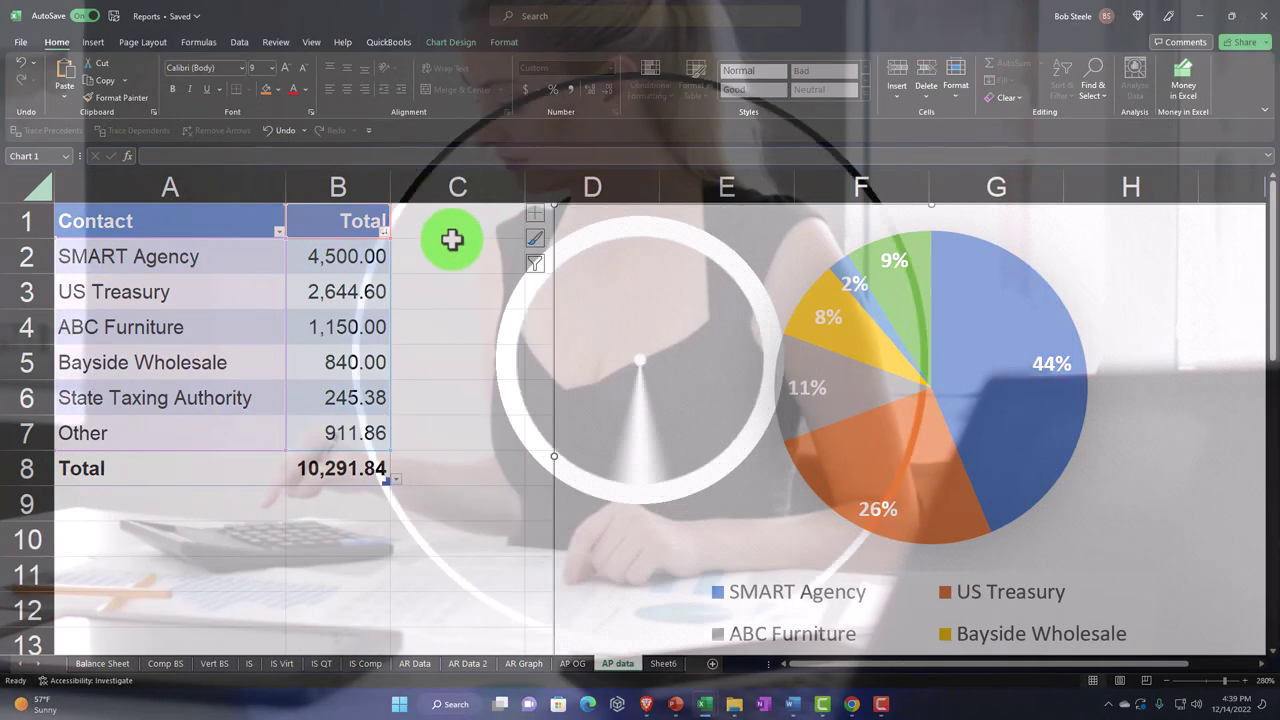
drag(522, 191, 409, 218)
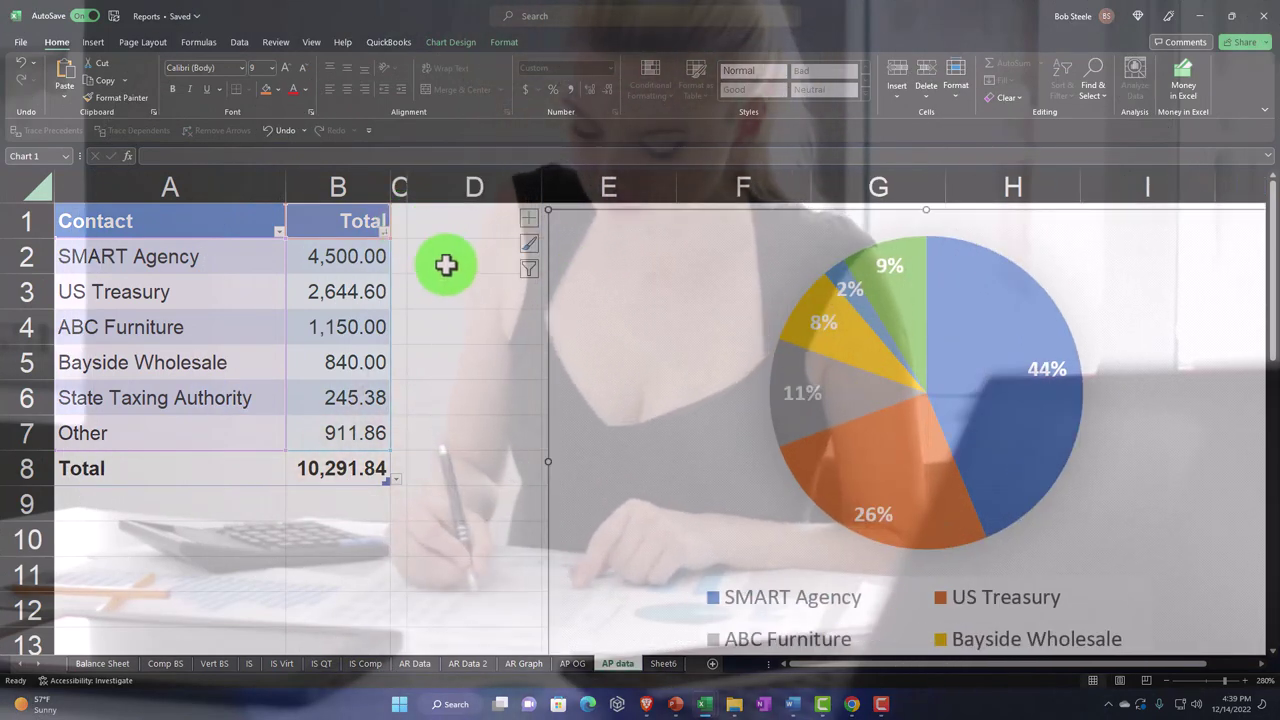
click(443, 259)
text(=)
key(Left)
key(Left)
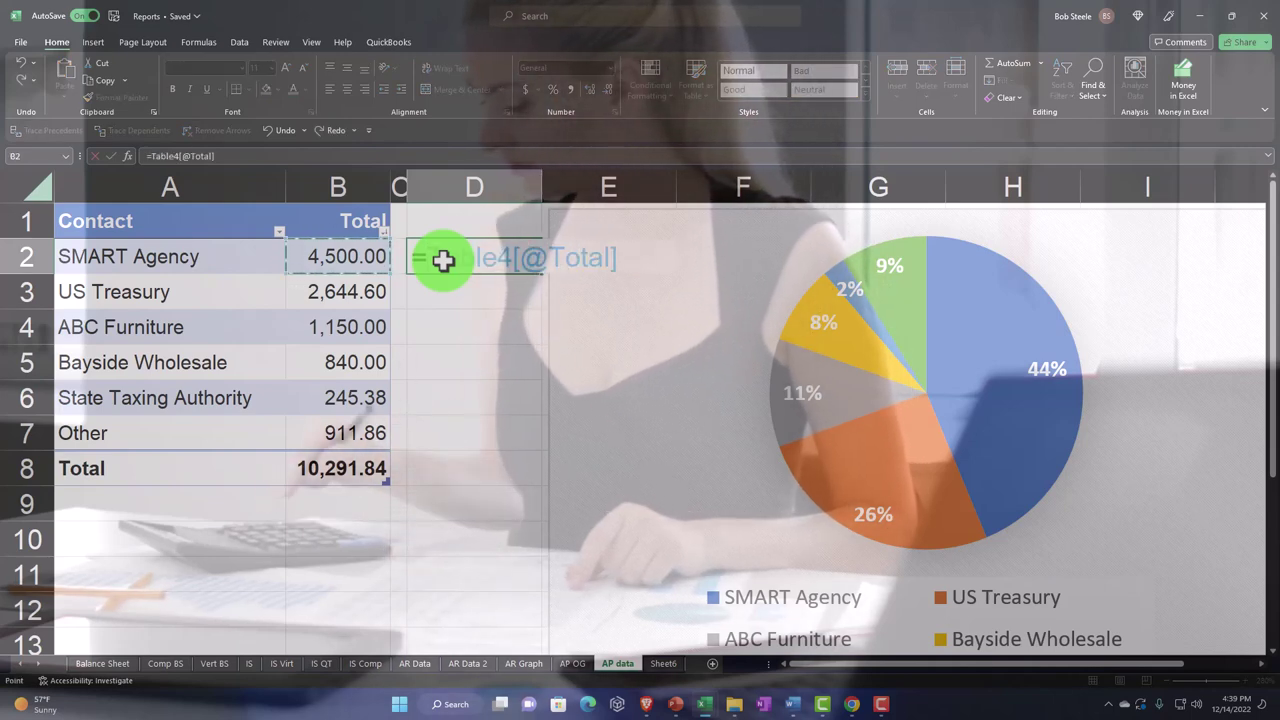
text(/)
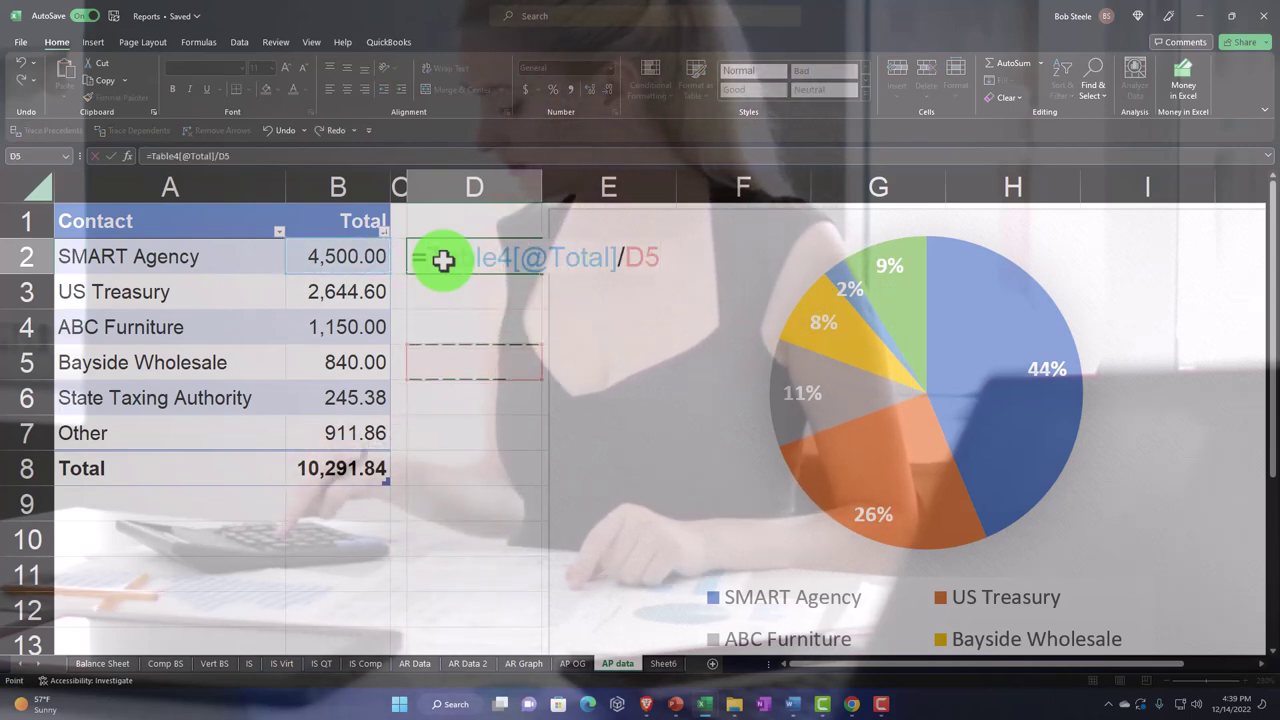
key(Down)
key(Down)
key(Down)
key(Left)
key(Left)
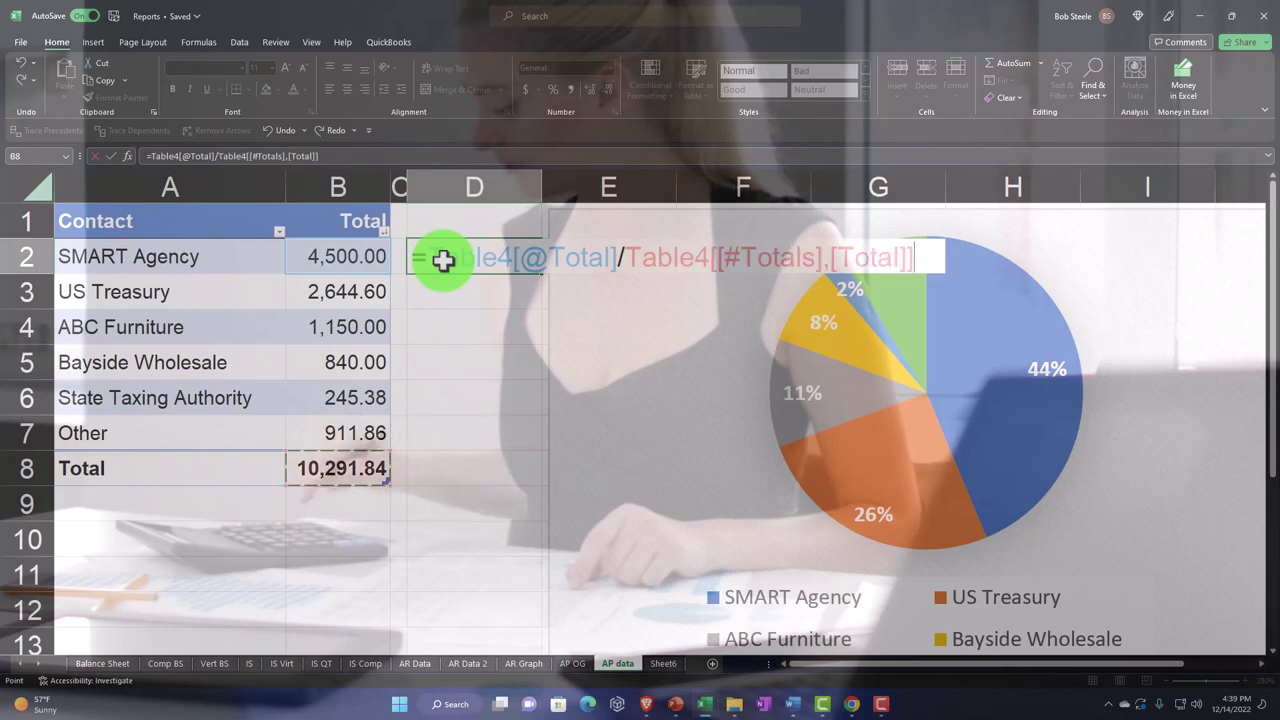
key(ctrl+Return)
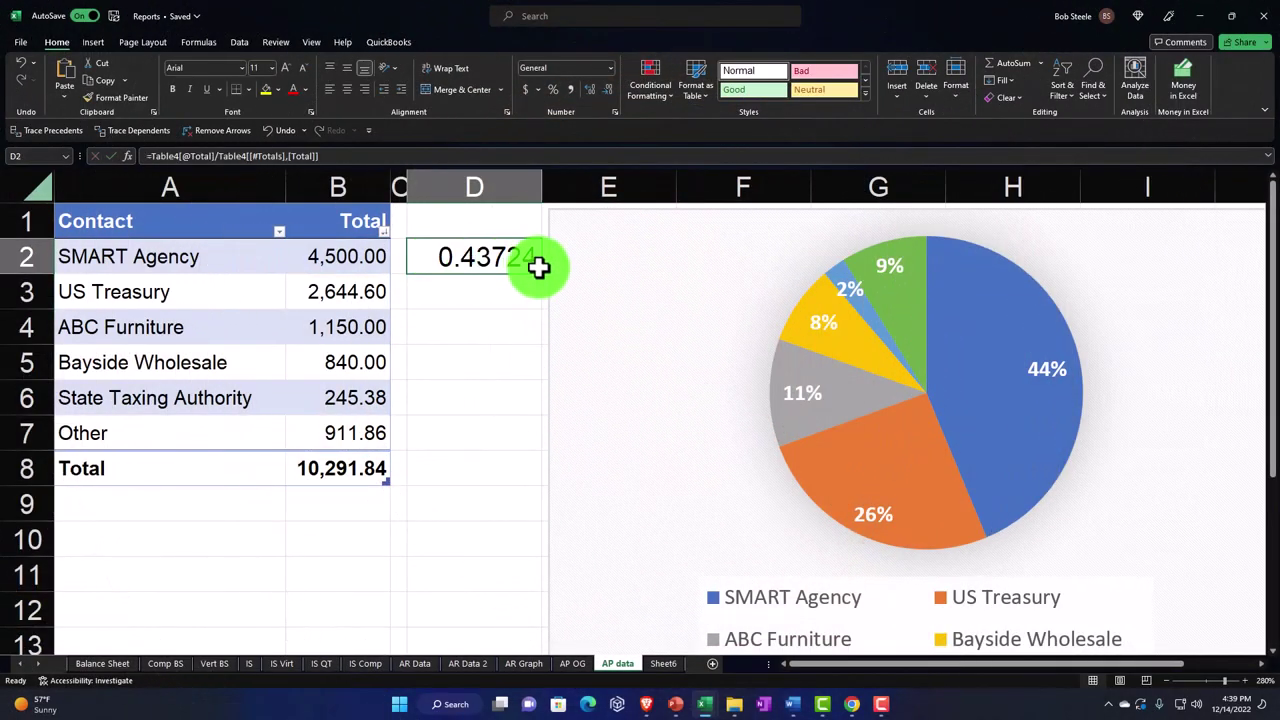
Fill the share formula down to D7 and add a SUM of the shares in D8
drag(545, 275, 520, 432)
click(495, 474)
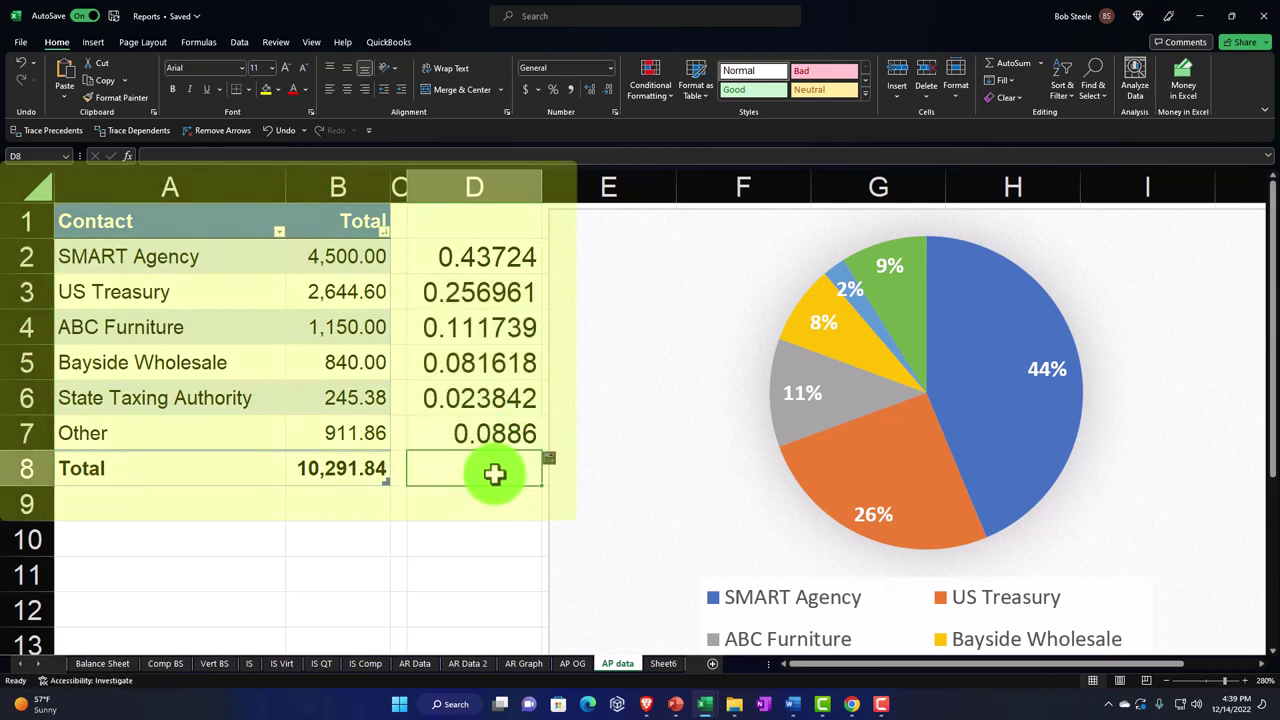
text(=sum()
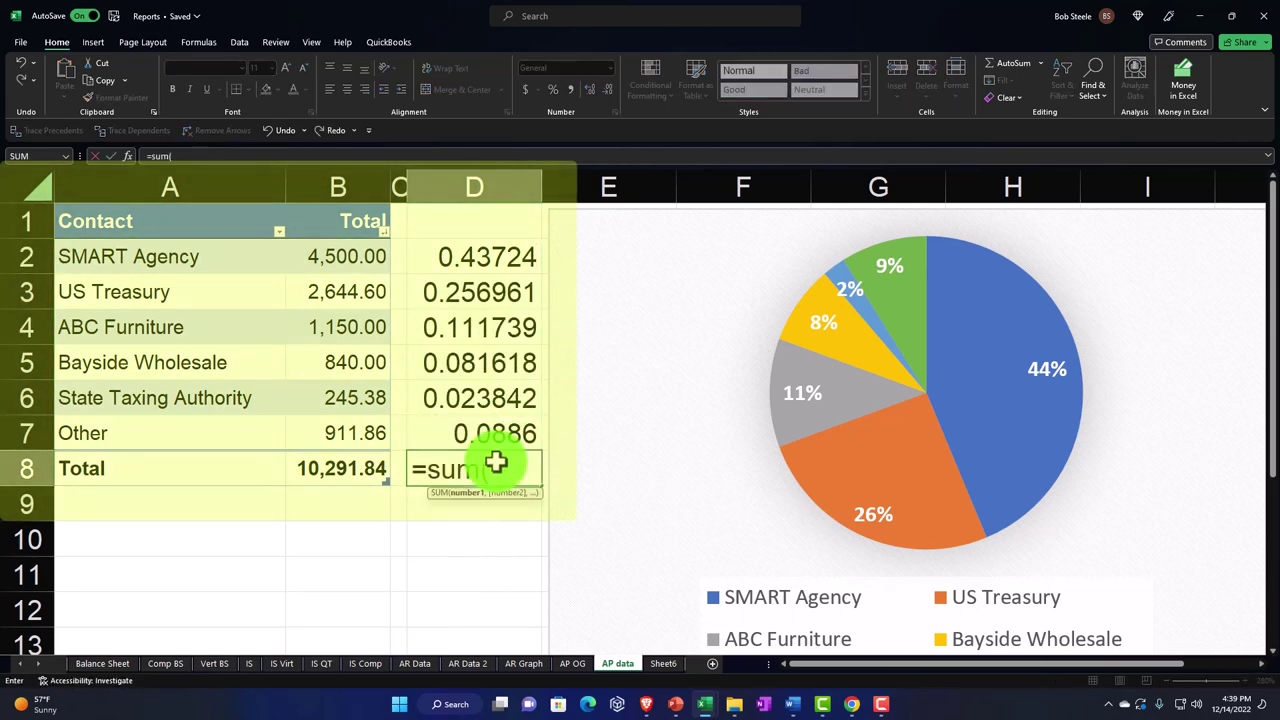
key(Return)
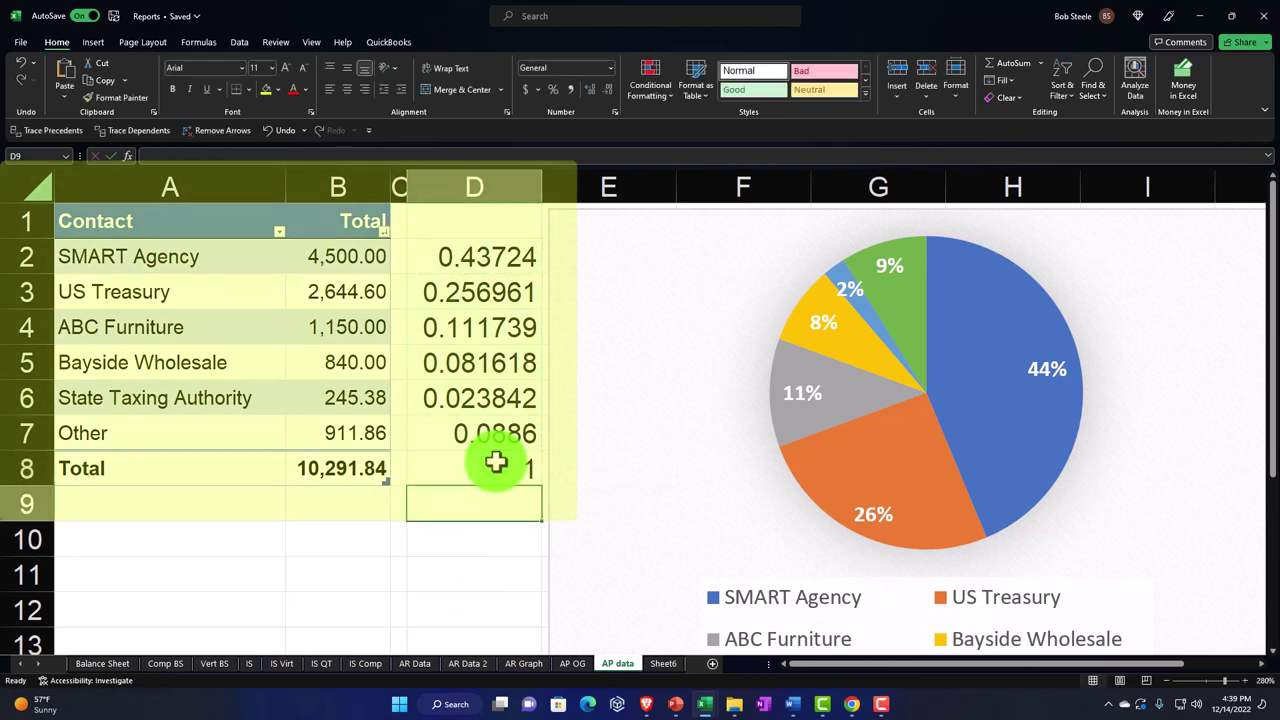
Format the shares and their sum in D2:D8 as percentages
drag(466, 257, 466, 460)
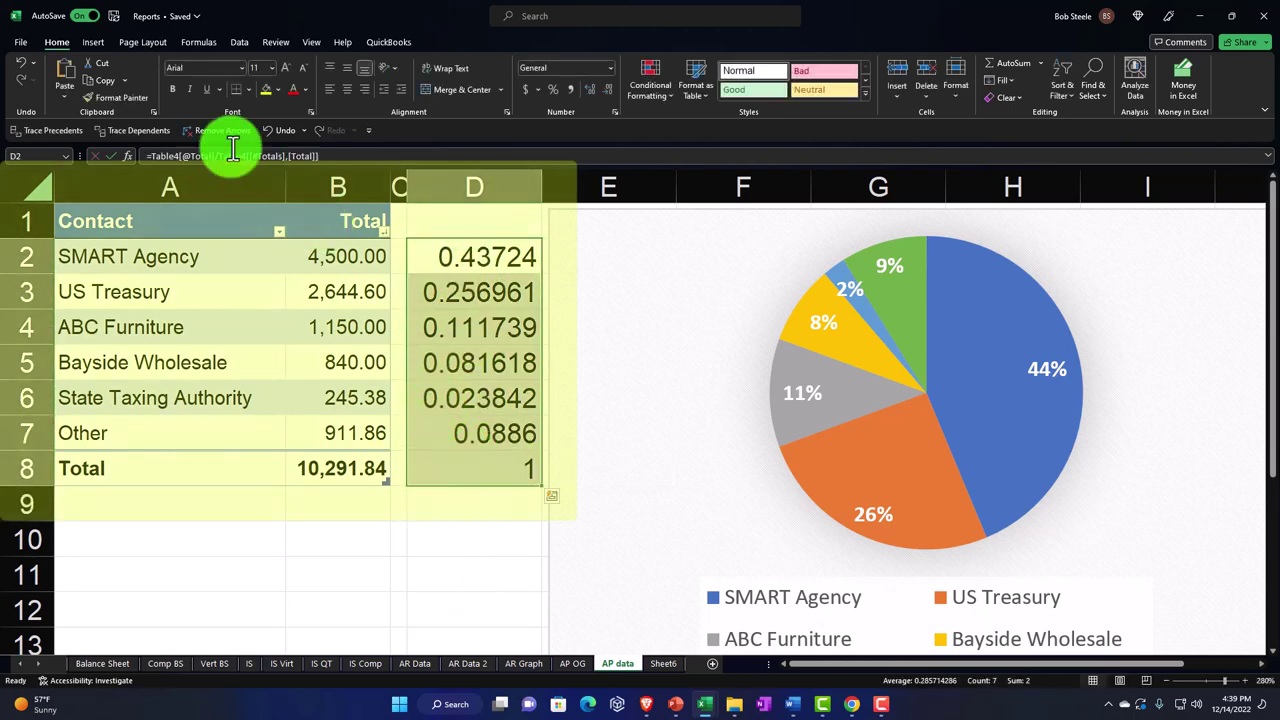
click(94, 45)
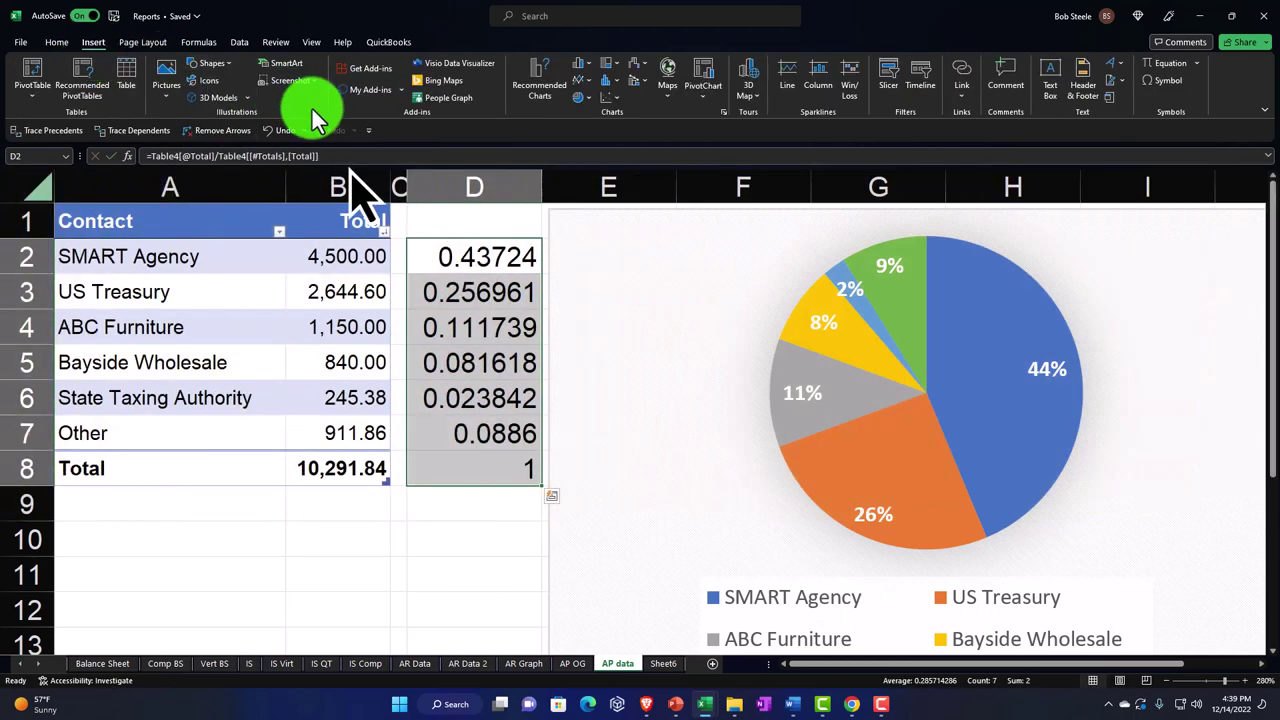
click(57, 43)
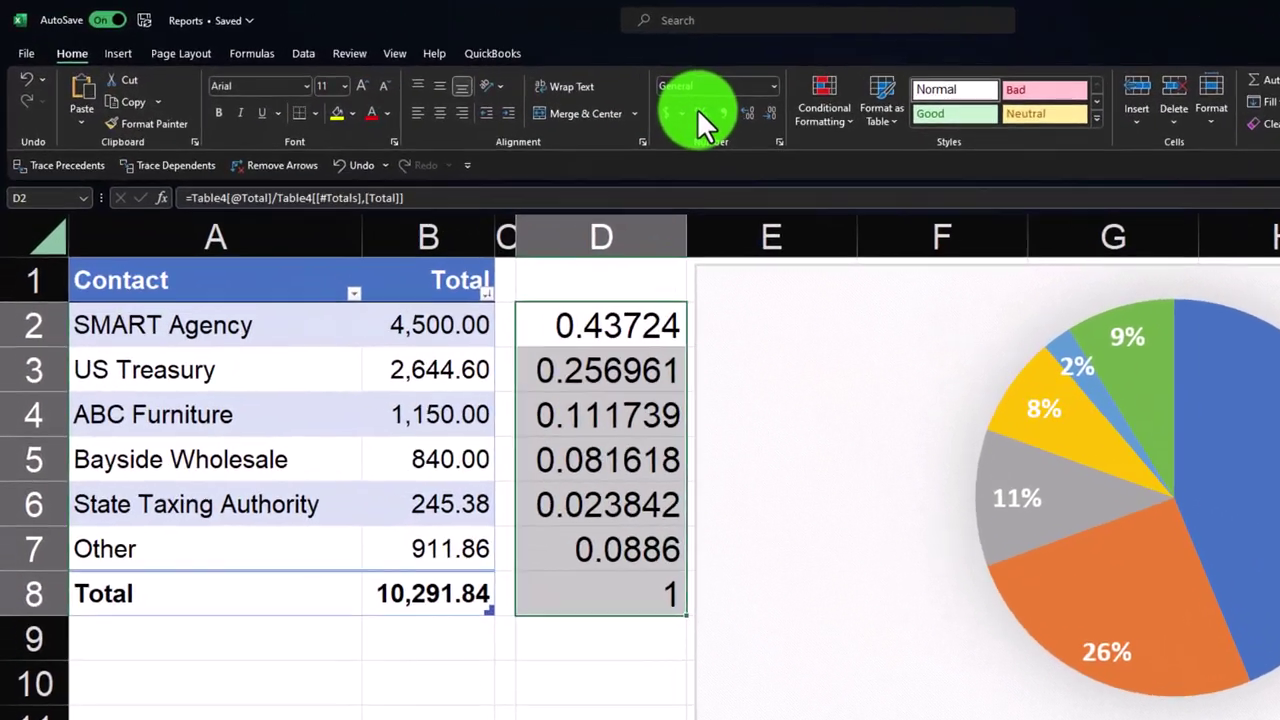
click(553, 89)
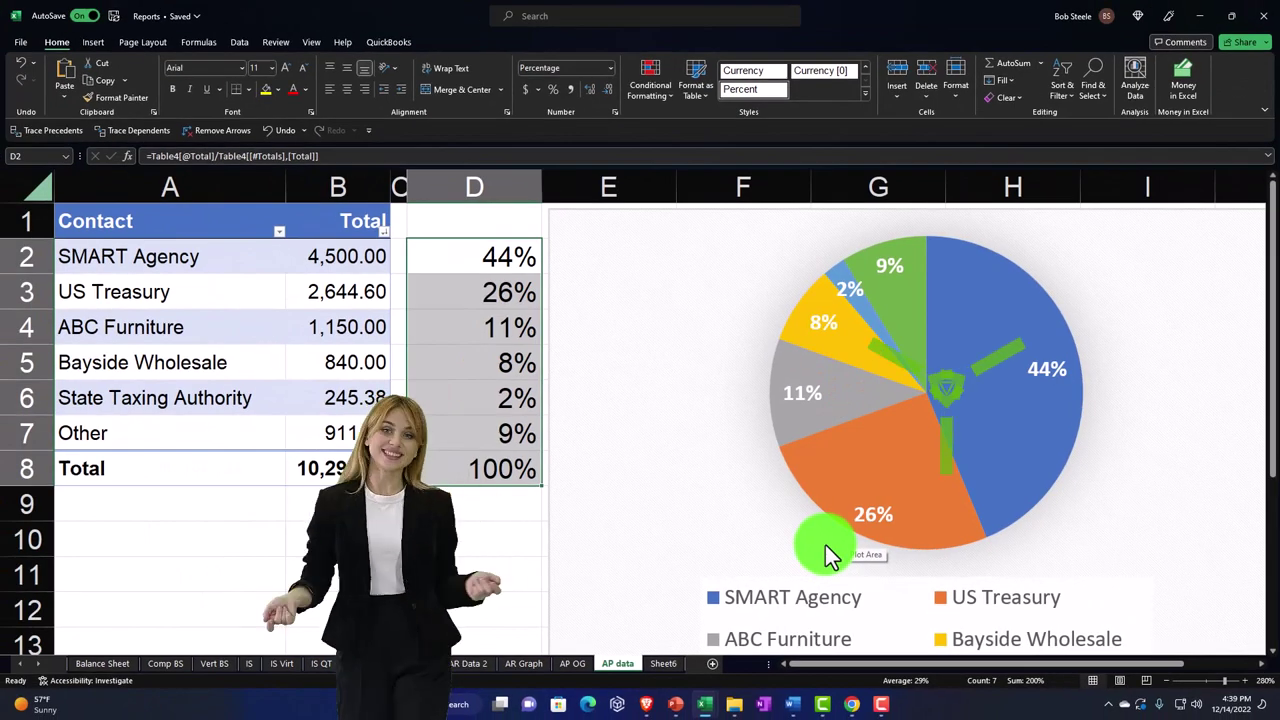
Compare the percentages and pie chart with the column chart below, then return to the table
scroll(825, 544, down, 6)
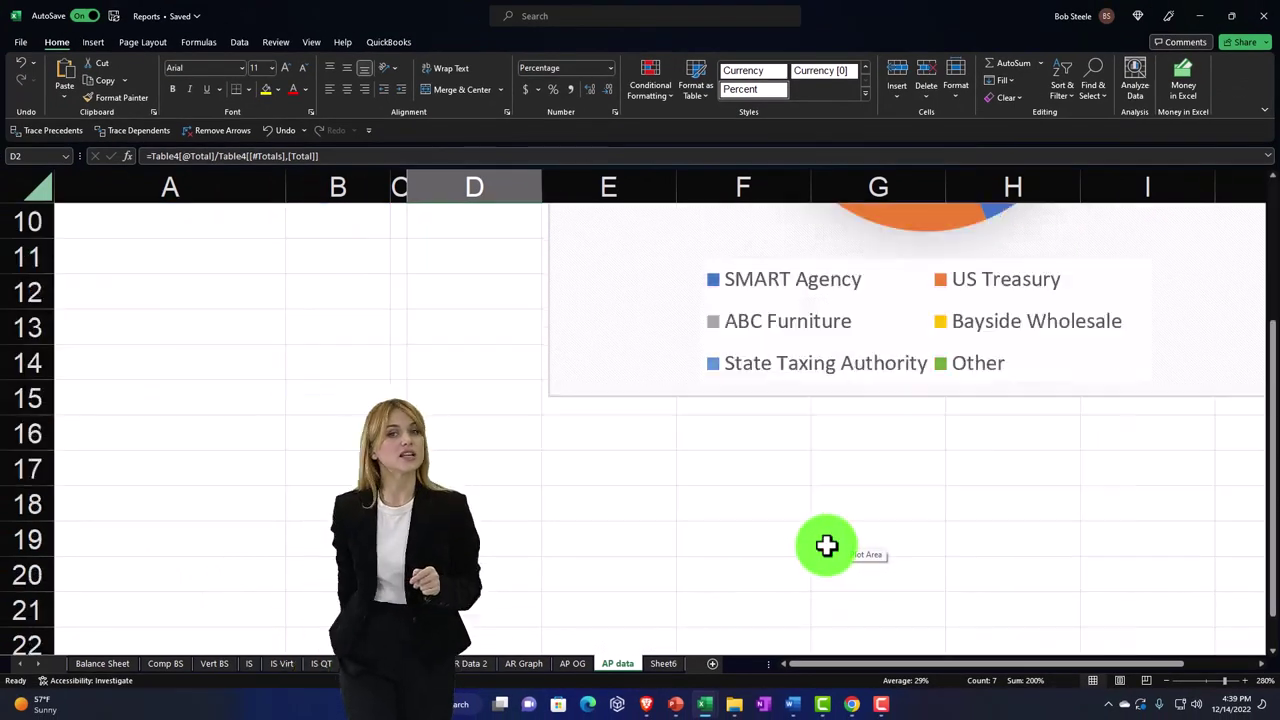
scroll(827, 550, down, 2)
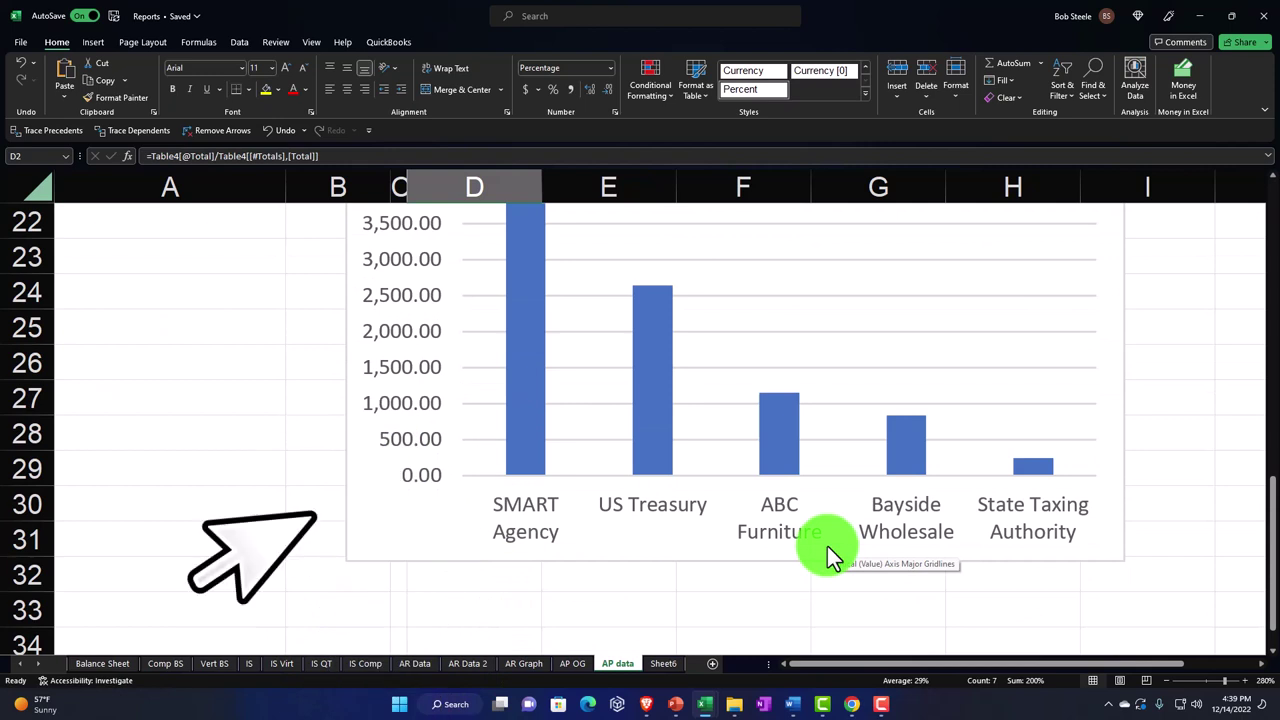
scroll(827, 546, up, 2)
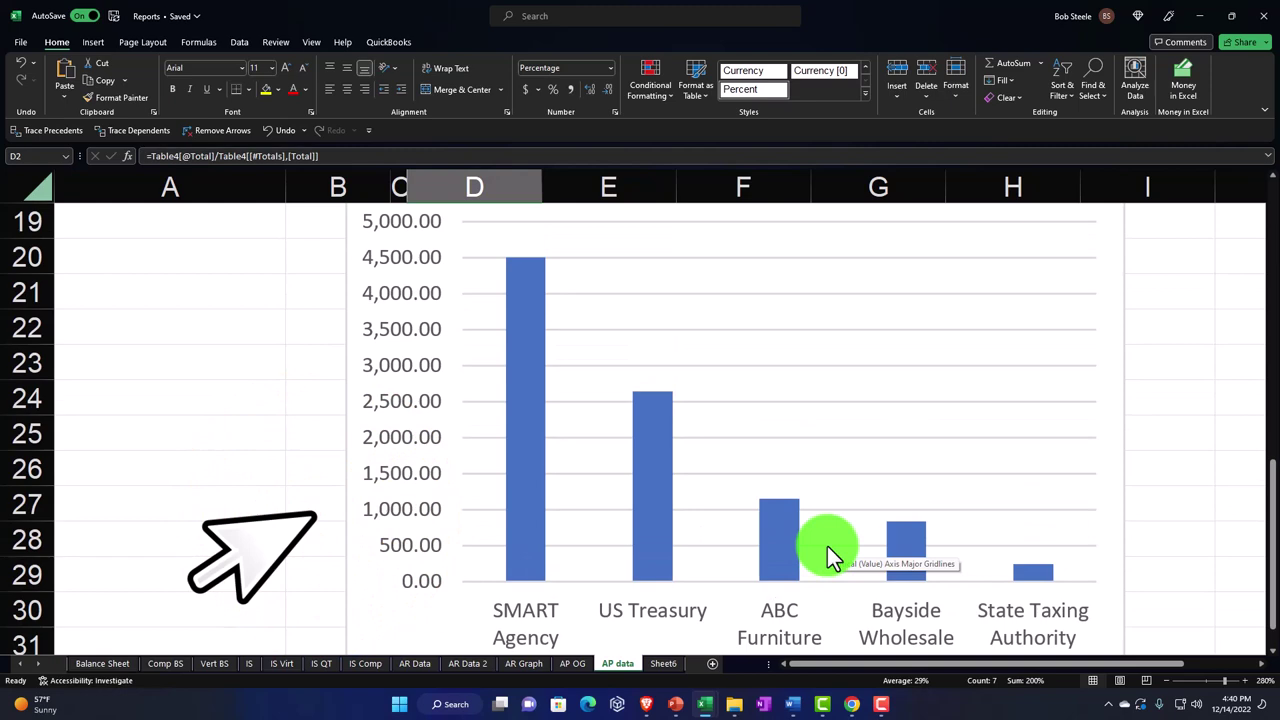
scroll(827, 546, up, 1)
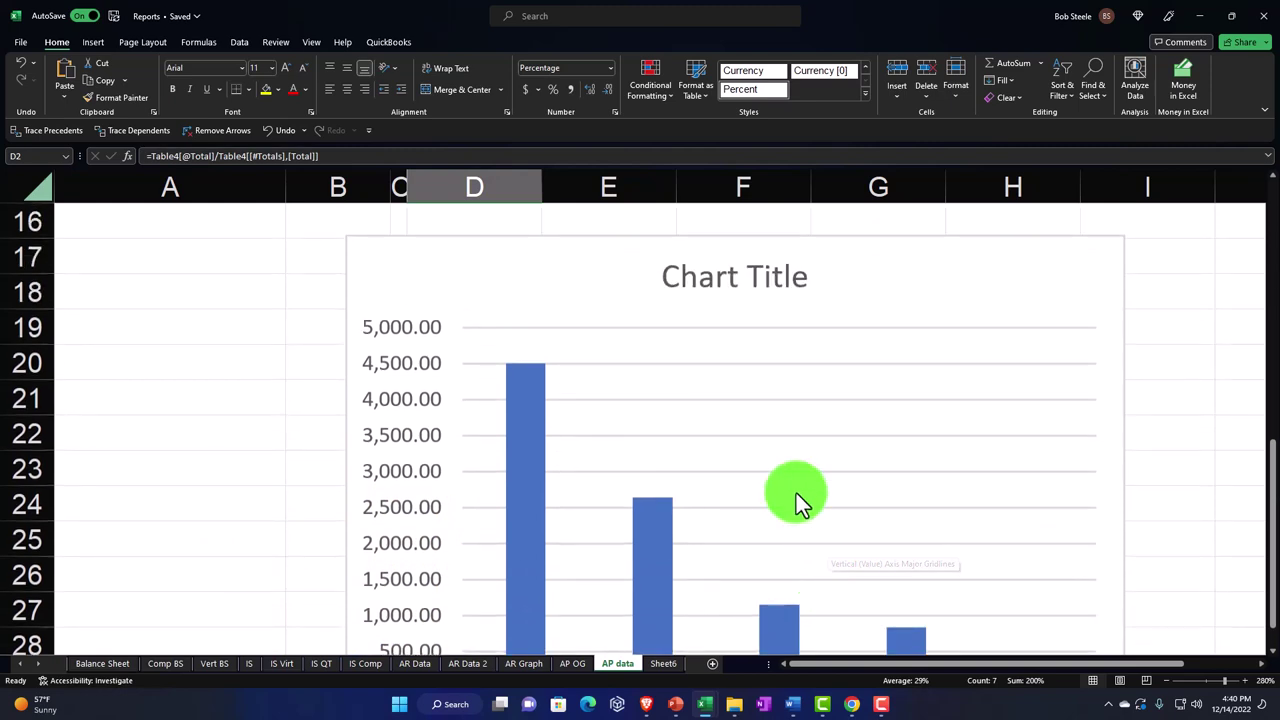
scroll(796, 493, up, 5)
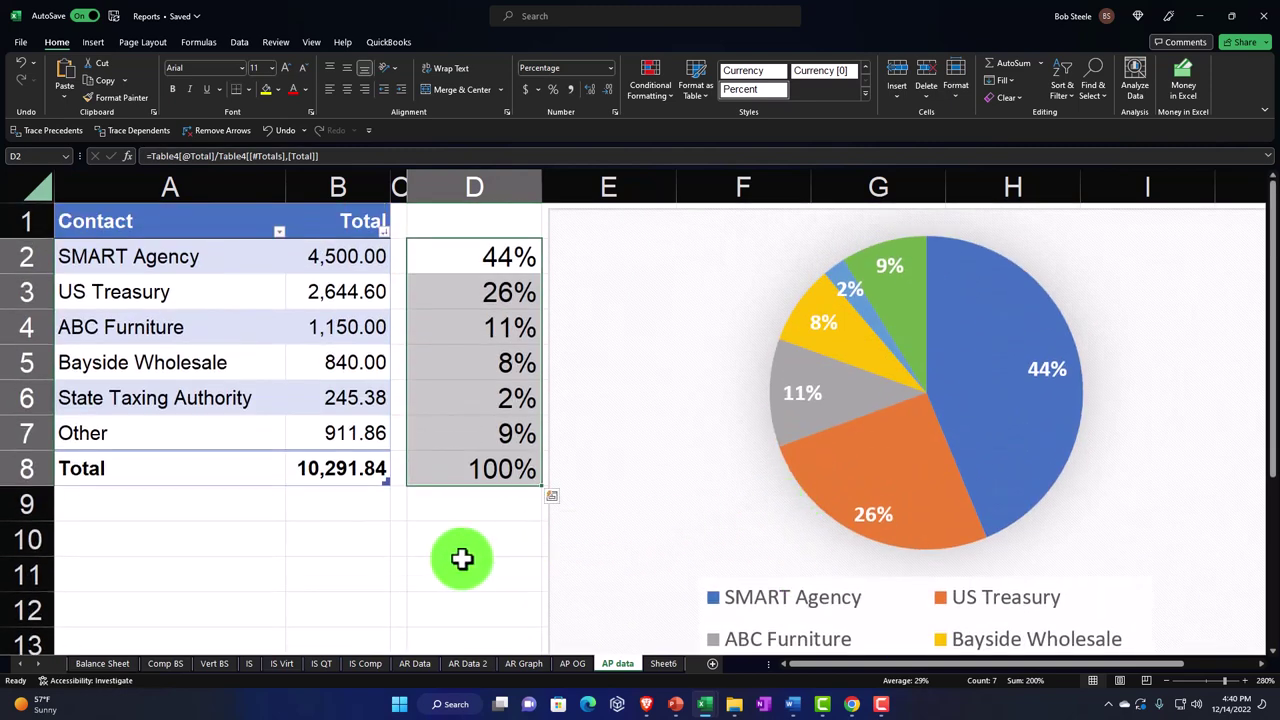
click(478, 560)
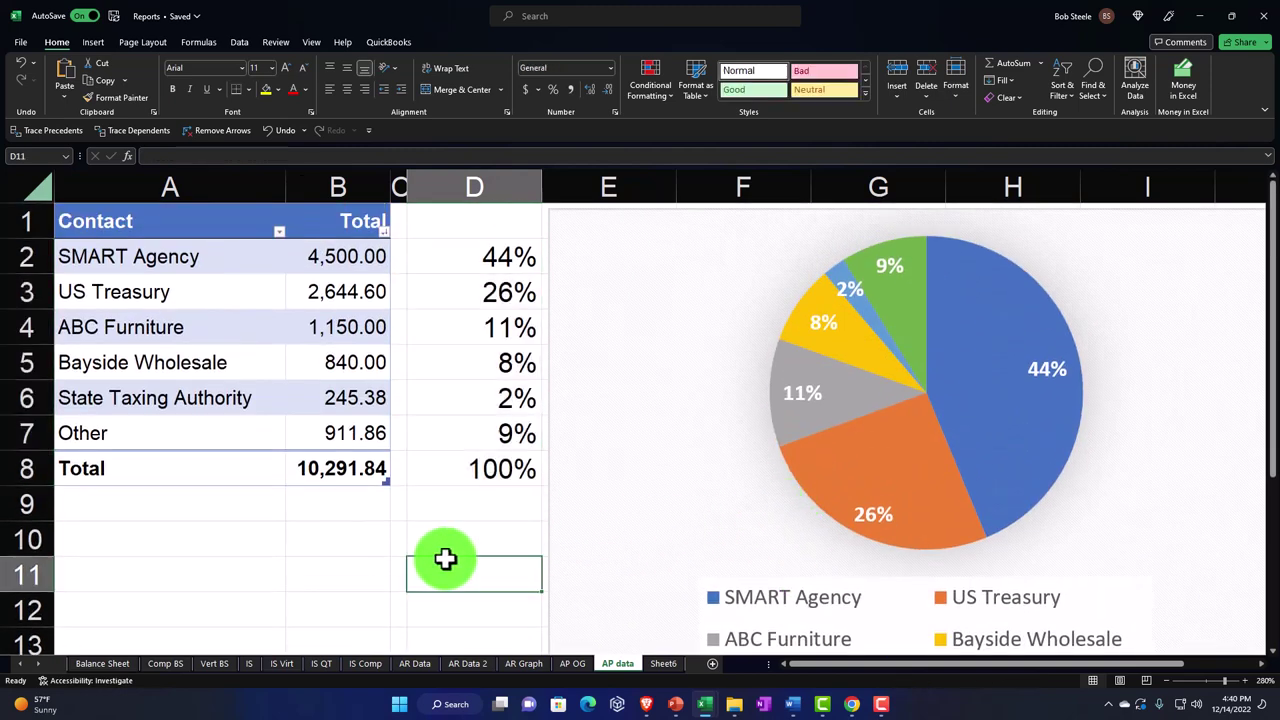
On the AP OG sheet, link A28 below the report to the Current column heading in B6
click(572, 666)
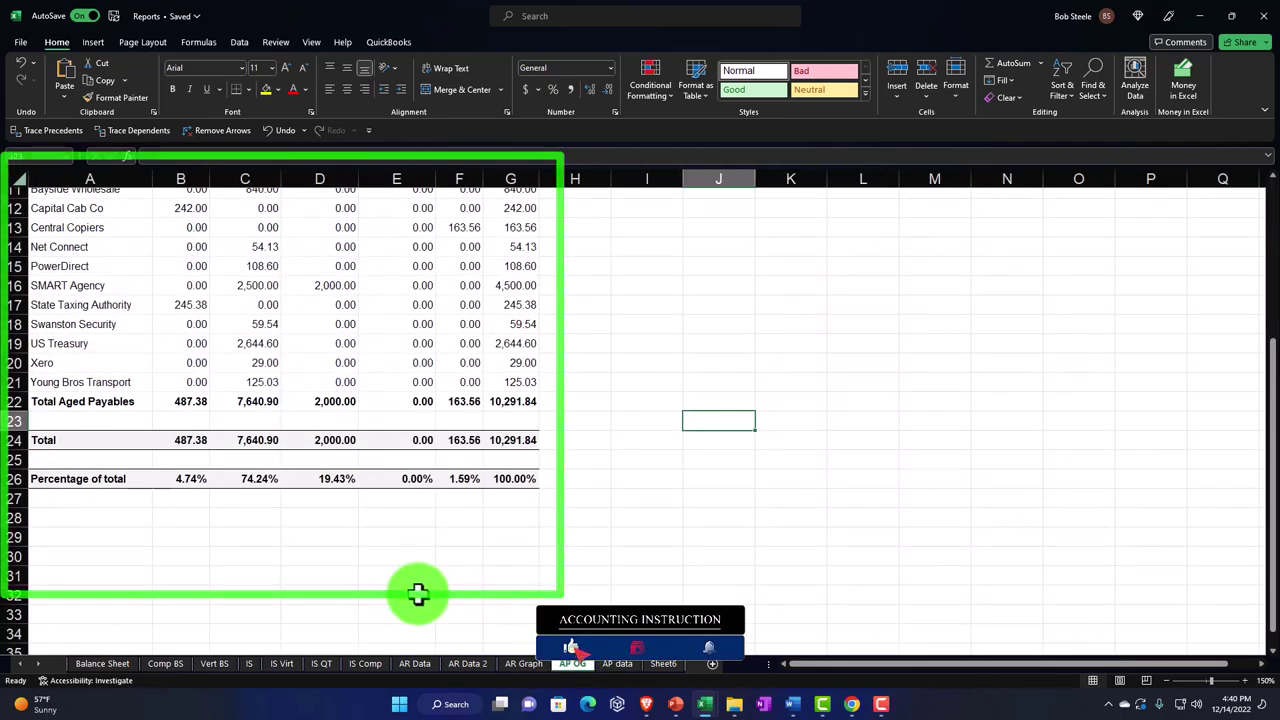
click(92, 519)
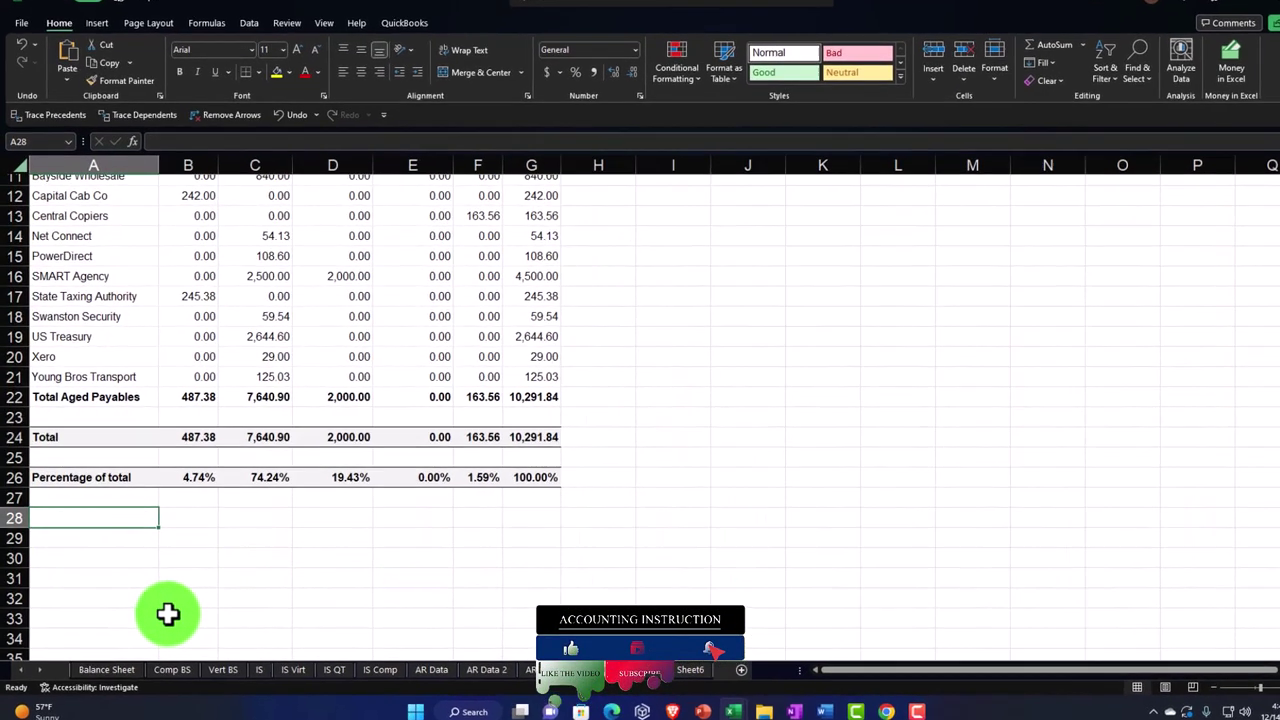
scroll(164, 610, up, 2)
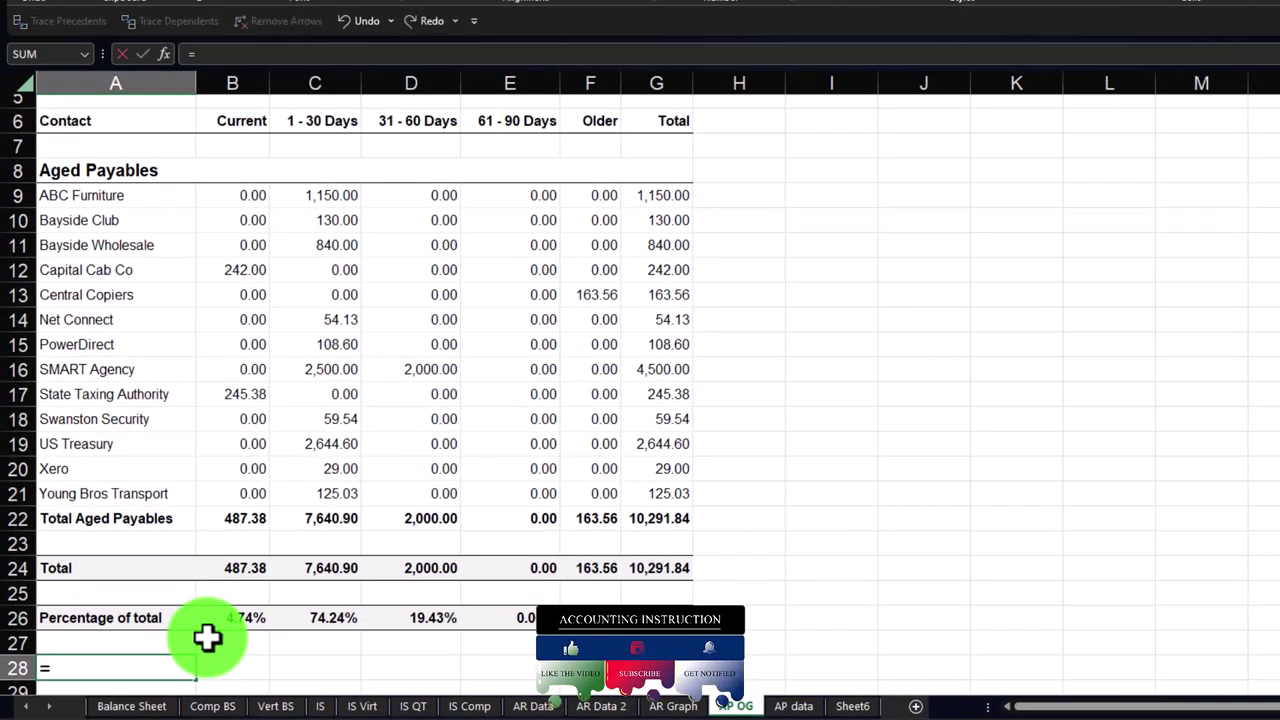
key(Up)
key(Up)
key(Up)
key(Up)
key(Up)
key(Up)
key(Up)
key(Up)
key(Up)
key(Up)
key(Up)
key(Right)
key(Up)
key(Left)
key(Return)
Link A29 to the 1 - 30 Days column heading in C6
text(+)
key(Up)
key(Right)
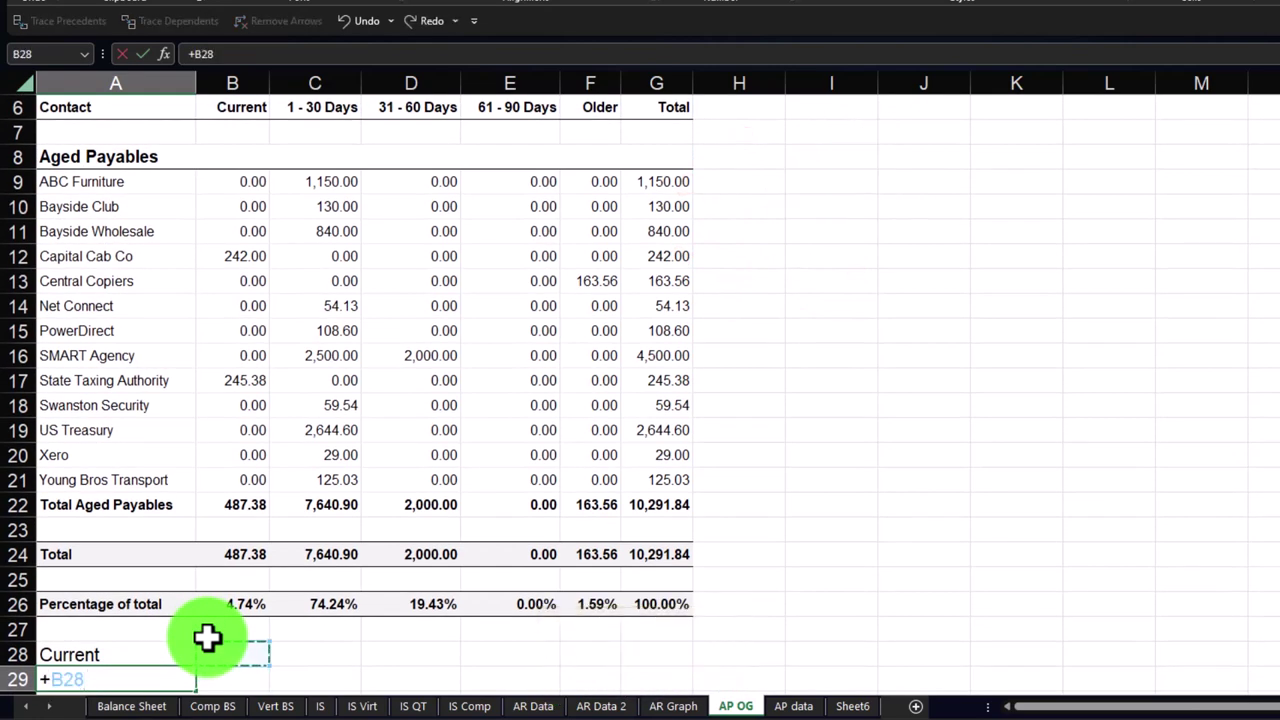
key(Right)
key(Up)
key(Up)
key(Up)
key(Up)
key(Up)
key(Up)
key(Up)
key(Up)
key(Up)
key(Return)
Link A30 to the 31 - 60 Days column heading in D6
text(+)
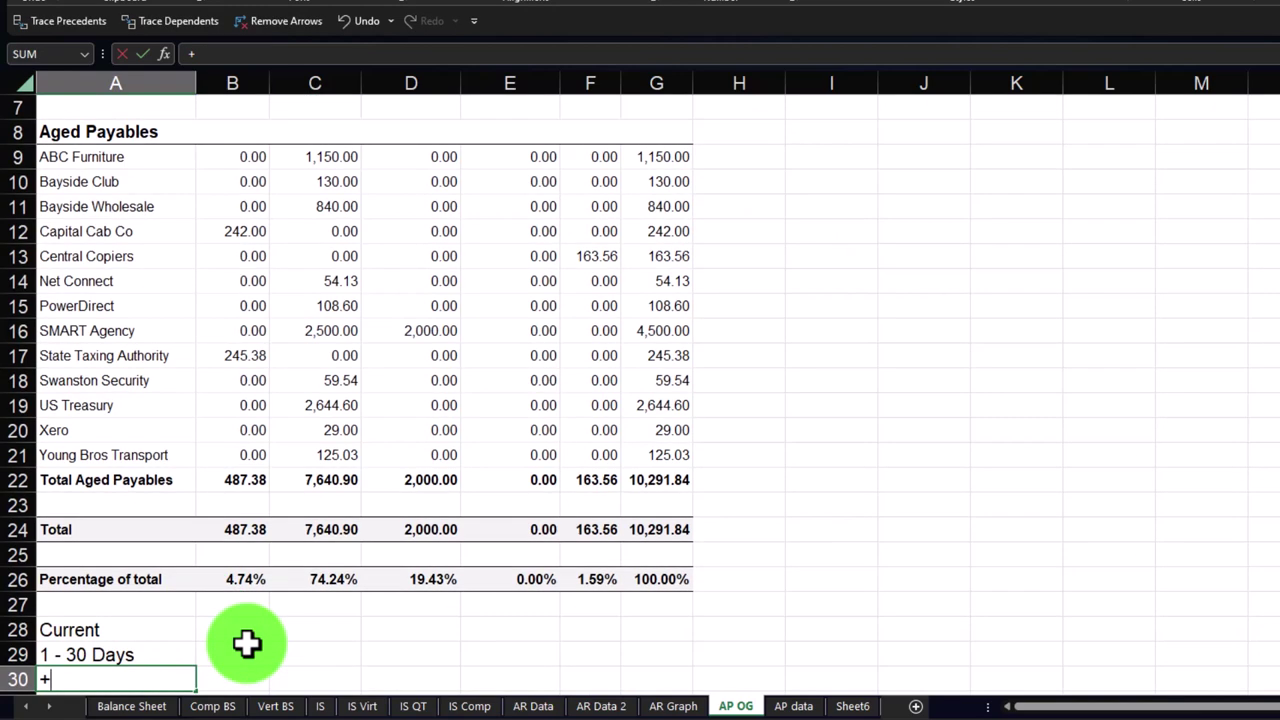
key(Up)
key(Up)
key(Up)
key(Up)
key(Up)
key(Up)
key(Up)
key(Up)
key(Up)
key(Up)
key(Up)
key(Up)
key(Up)
key(Up)
key(Up)
key(Up)
key(Up)
key(Up)
key(Up)
key(Down)
key(Down)
key(Down)
key(Right)
key(Right)
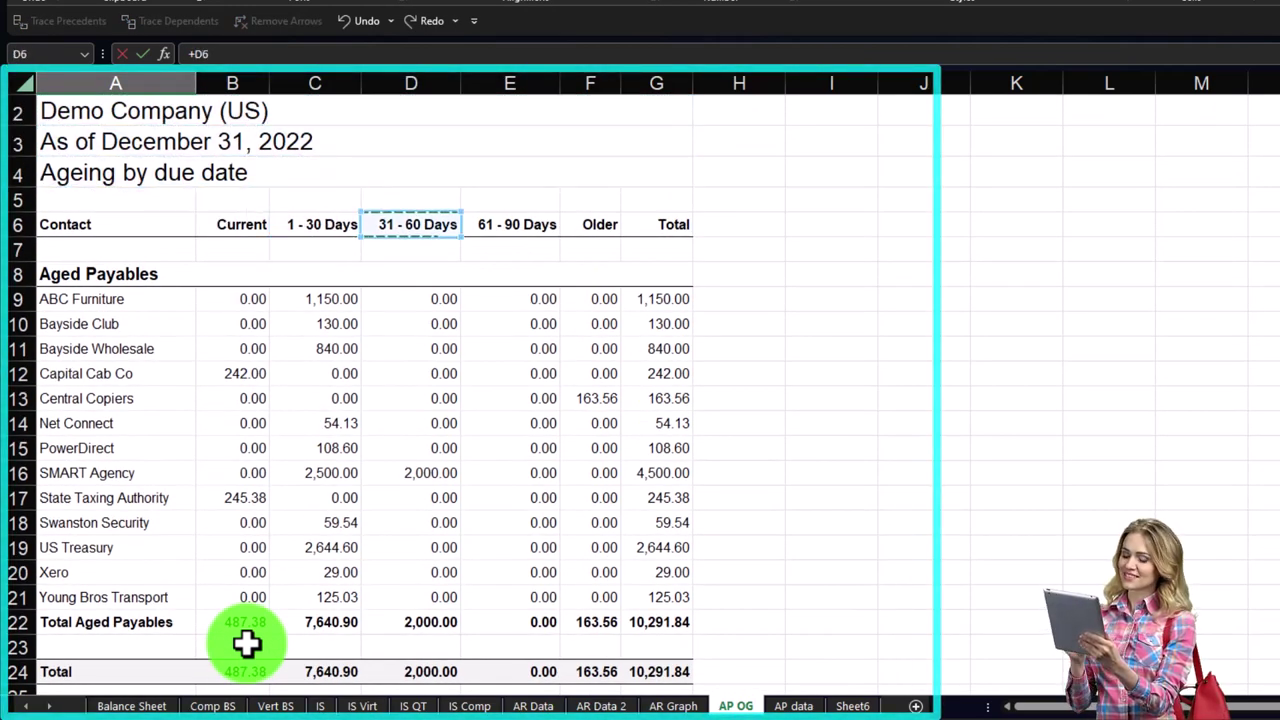
key(Return)
Link A31 to the 61 - 90 Days column heading in E6
text(+)
key(Right)
key(Right)
key(Up)
key(Up)
key(Up)
key(Up)
key(Up)
key(Up)
key(Up)
key(Up)
key(Up)
key(Up)
key(Up)
key(Up)
key(Up)
key(Up)
key(Up)
key(Up)
key(Up)
key(Up)
key(Up)
key(Up)
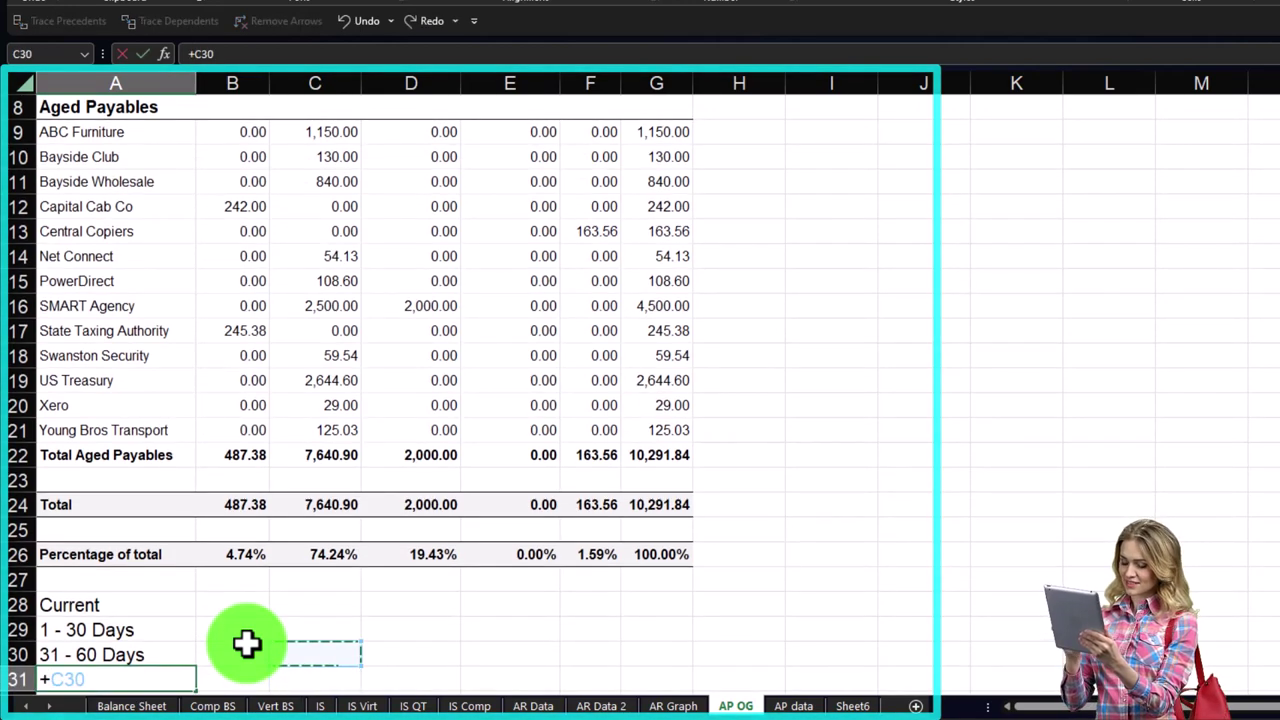
key(Left)
key(Left)
key(Up)
key(Up)
key(Up)
key(Up)
key(Up)
key(Up)
key(Down)
key(Down)
key(Down)
key(Down)
key(Right)
key(Right)
key(Right)
key(Right)
key(Return)
Link A32 to the Older column heading in F6
text(+)
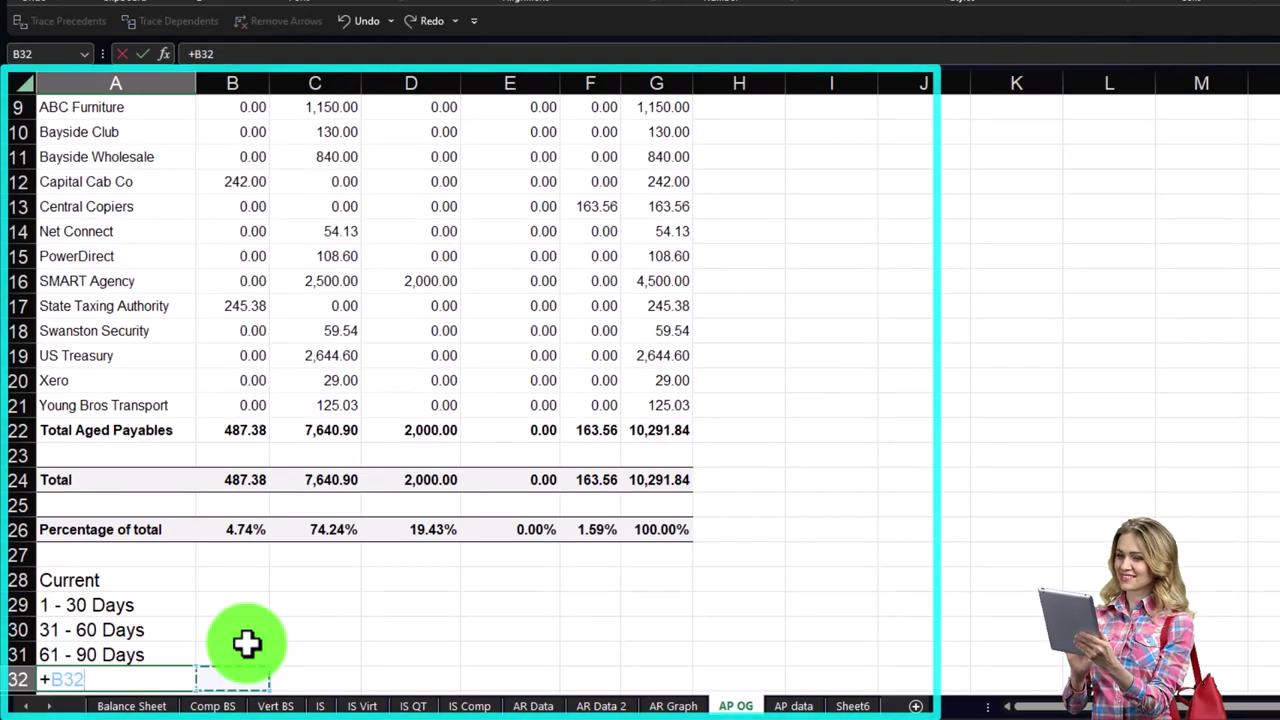
key(Right)
key(Right)
key(Right)
key(Up)
key(Up)
key(Up)
key(Up)
key(Up)
key(Up)
key(Up)
key(Up)
key(Up)
key(Up)
key(Up)
key(Up)
key(Up)
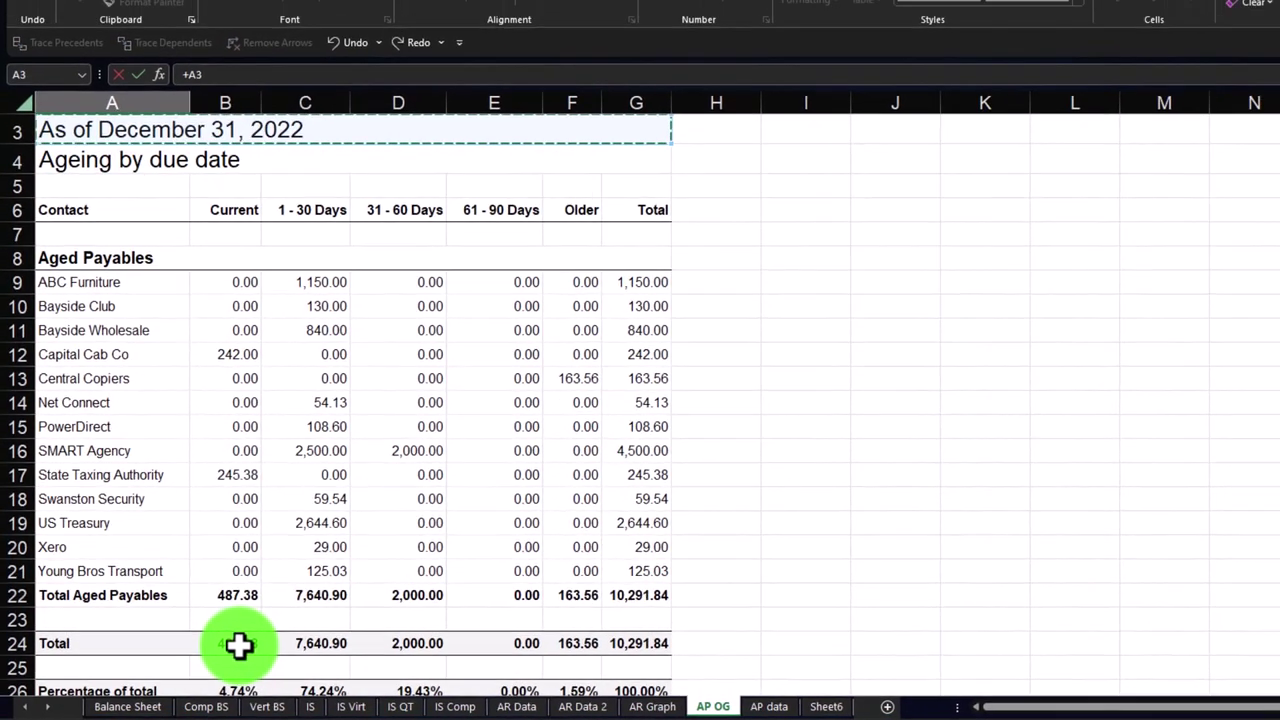
key(Right)
key(Right)
key(Return)
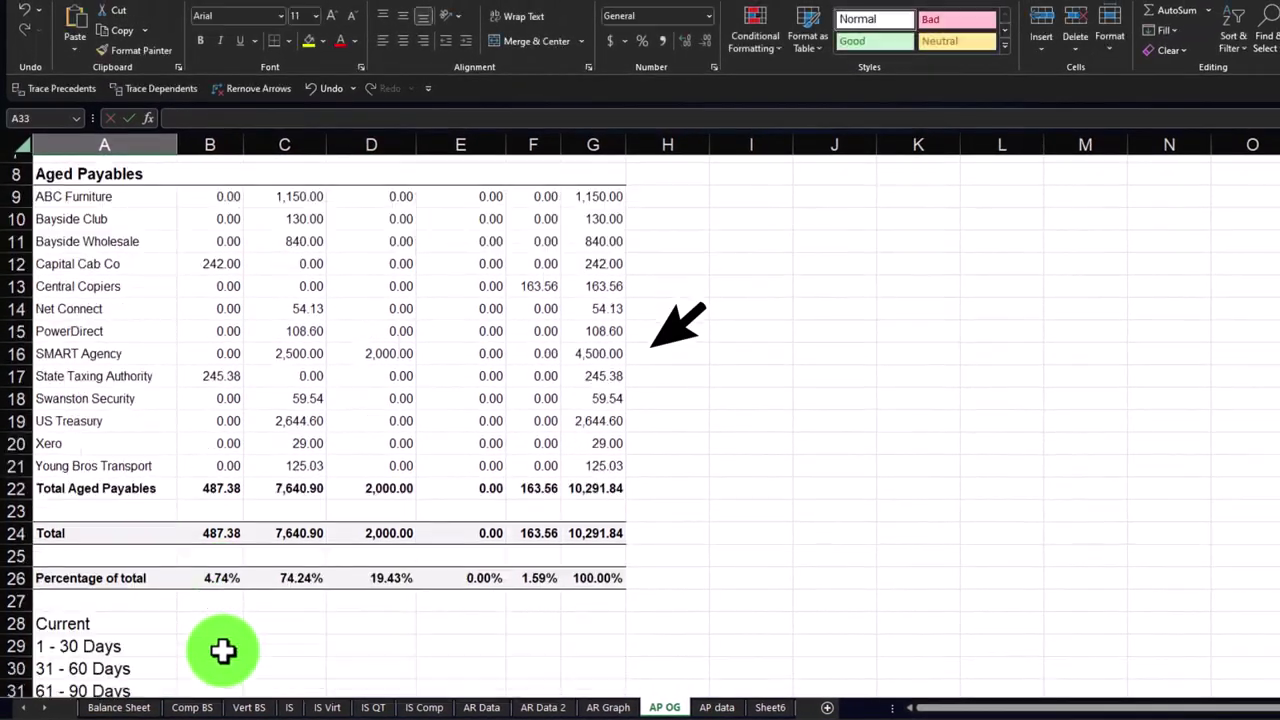
Link B28:B30 to the Current, 1 - 30 Days and 31 - 60 Days amounts in the Total Aged Payables row, B22:D22
click(222, 649)
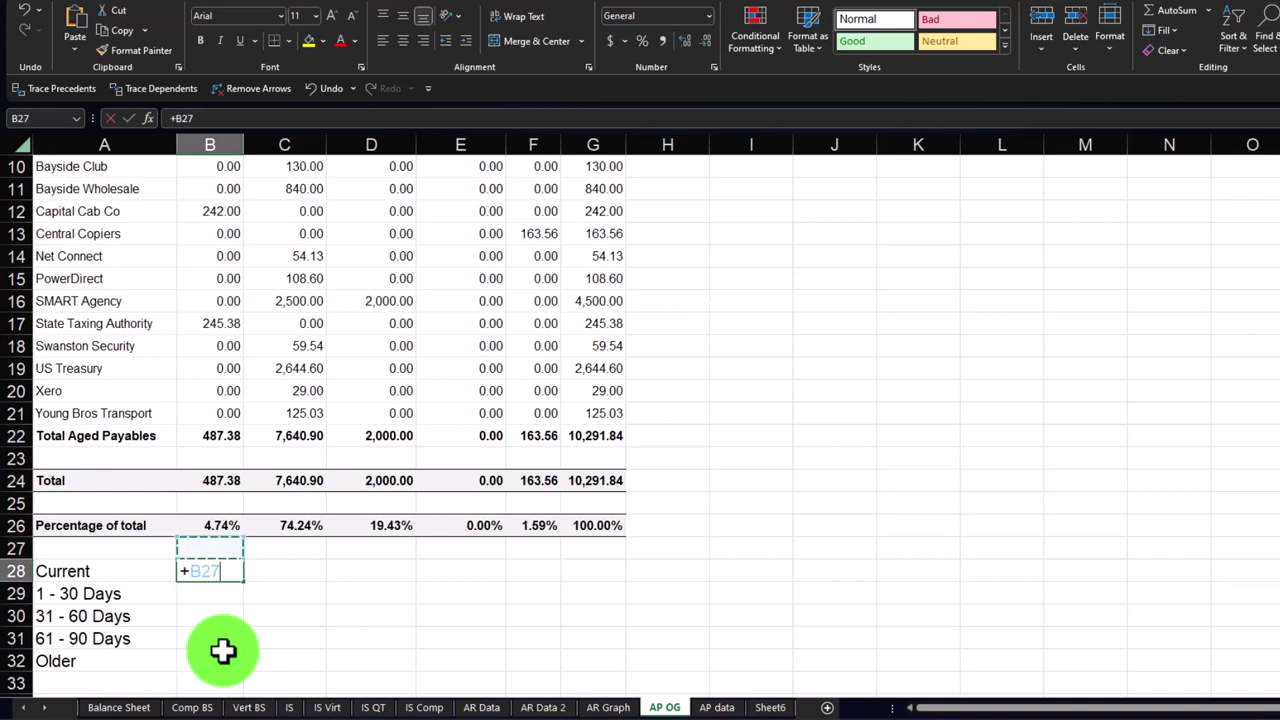
key(Up)
key(Up)
key(Return)
text(+)
key(Up)
key(Up)
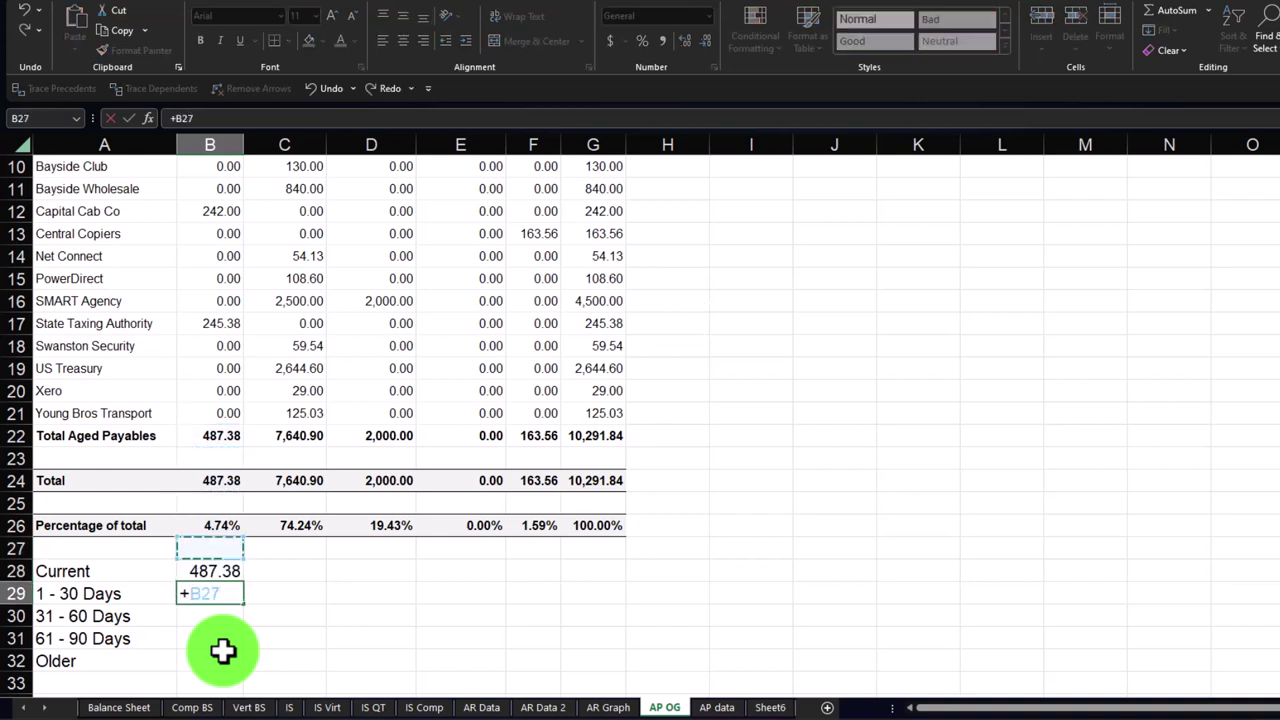
text(+)
key(Right)
key(Up)
key(Up)
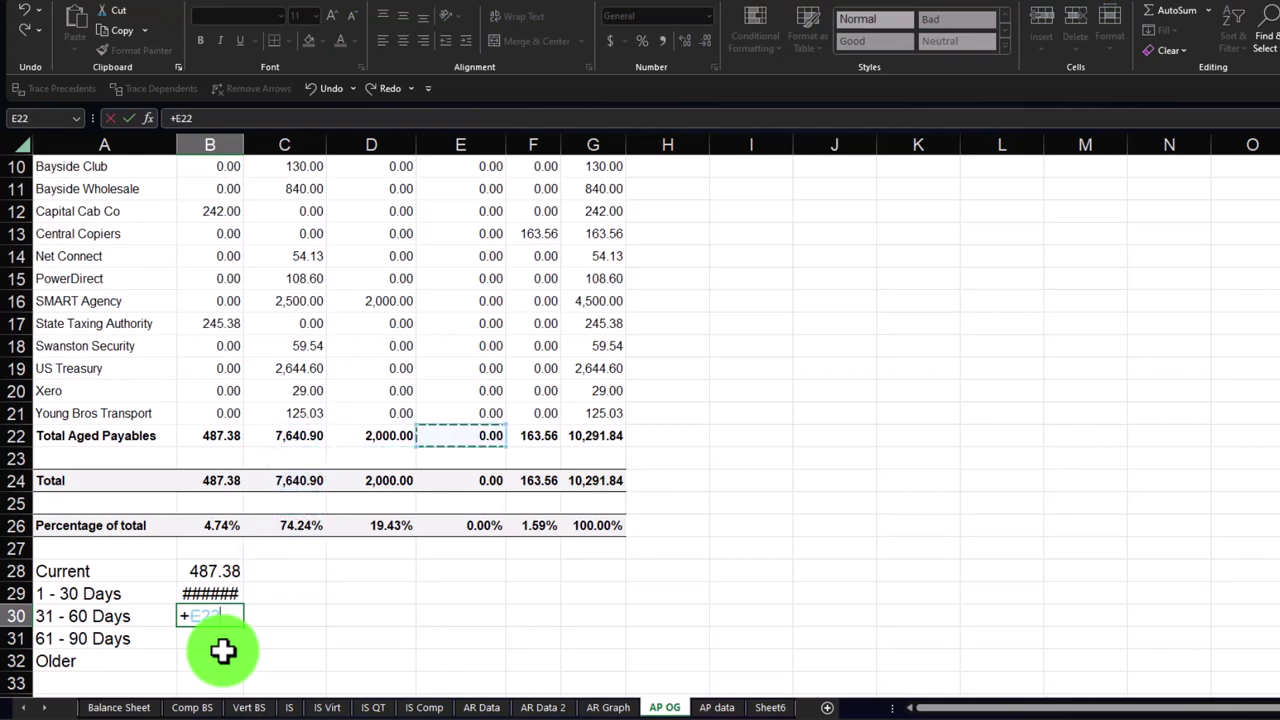
key(Return)
Link B31 to the 61 - 90 Days amount of Total Aged Payables in E22
text(+)
key(Right)
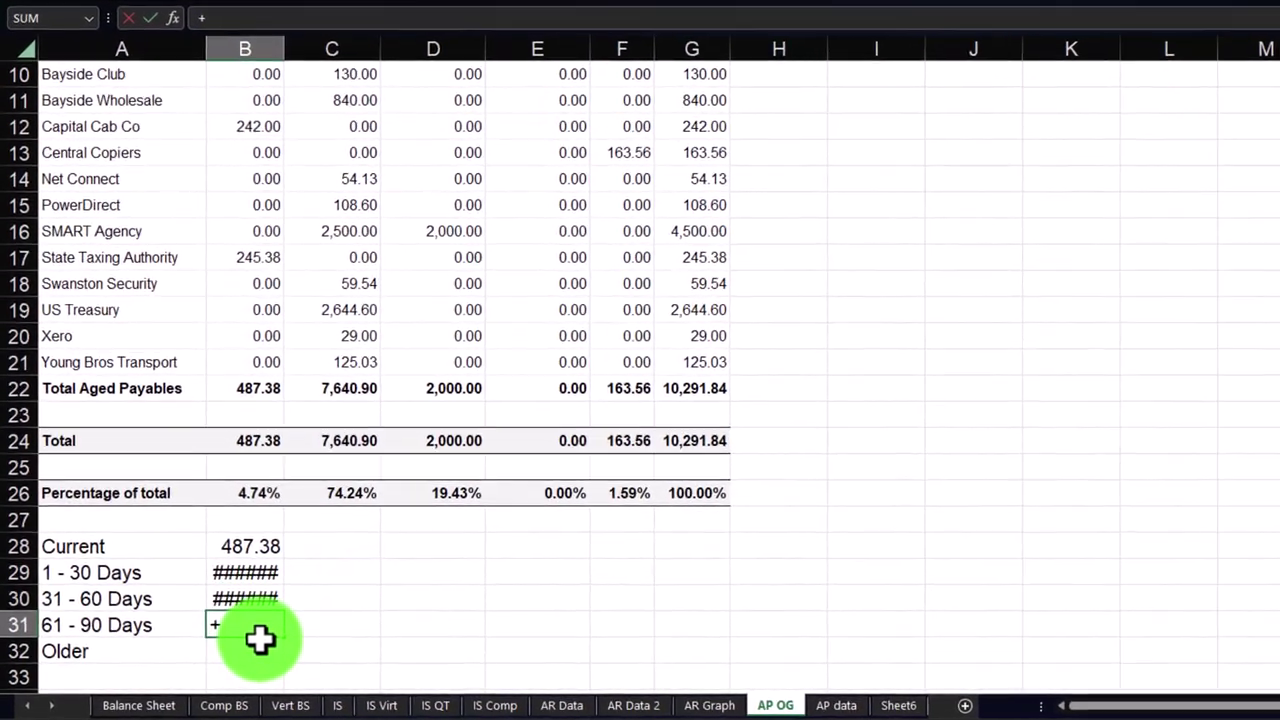
key(Right)
key(Right)
key(Right)
key(Up)
key(Up)
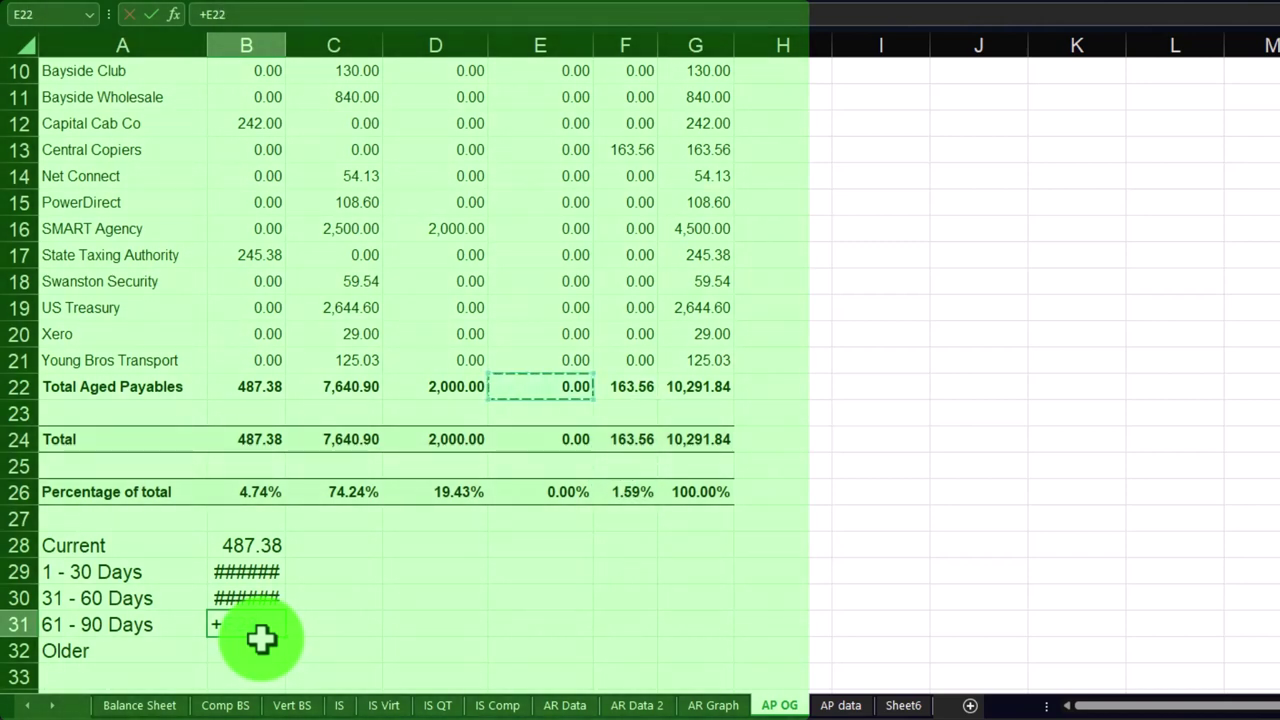
Widen column B so the linked 1 - 30 Days and 31 - 60 Days amounts display in full
scroll(454, 600, up, 3)
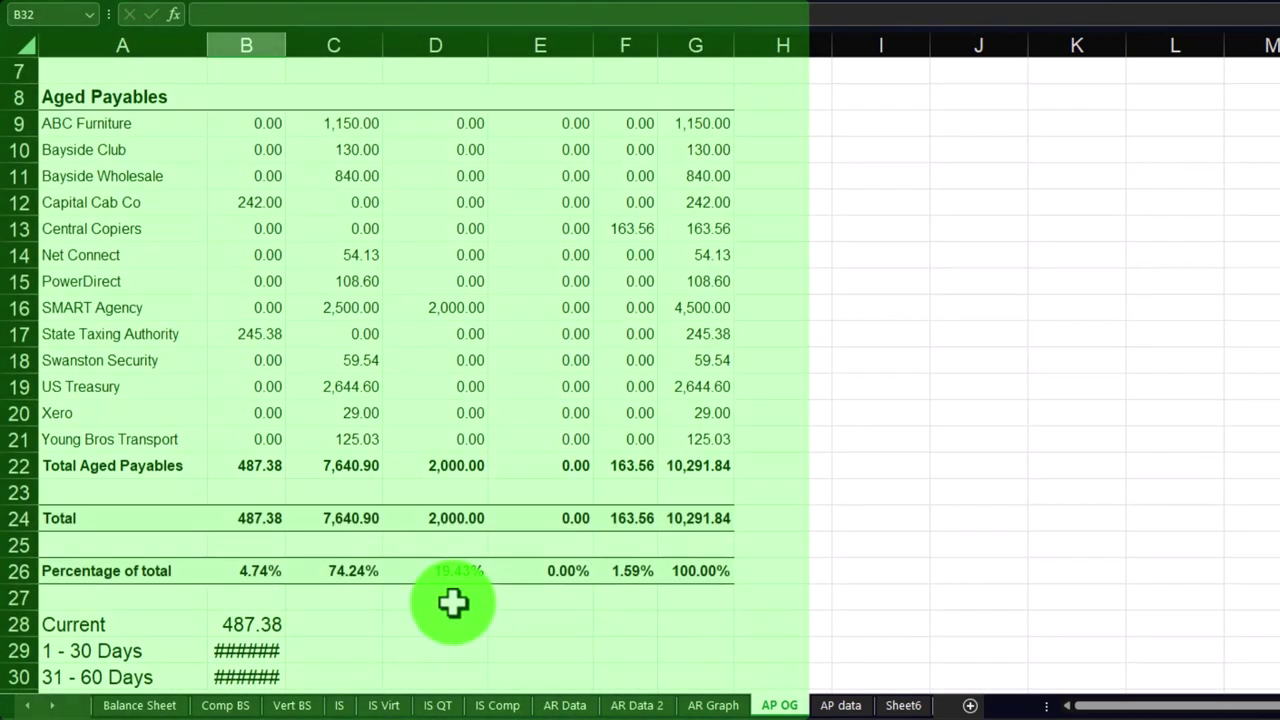
scroll(453, 600, down, 3)
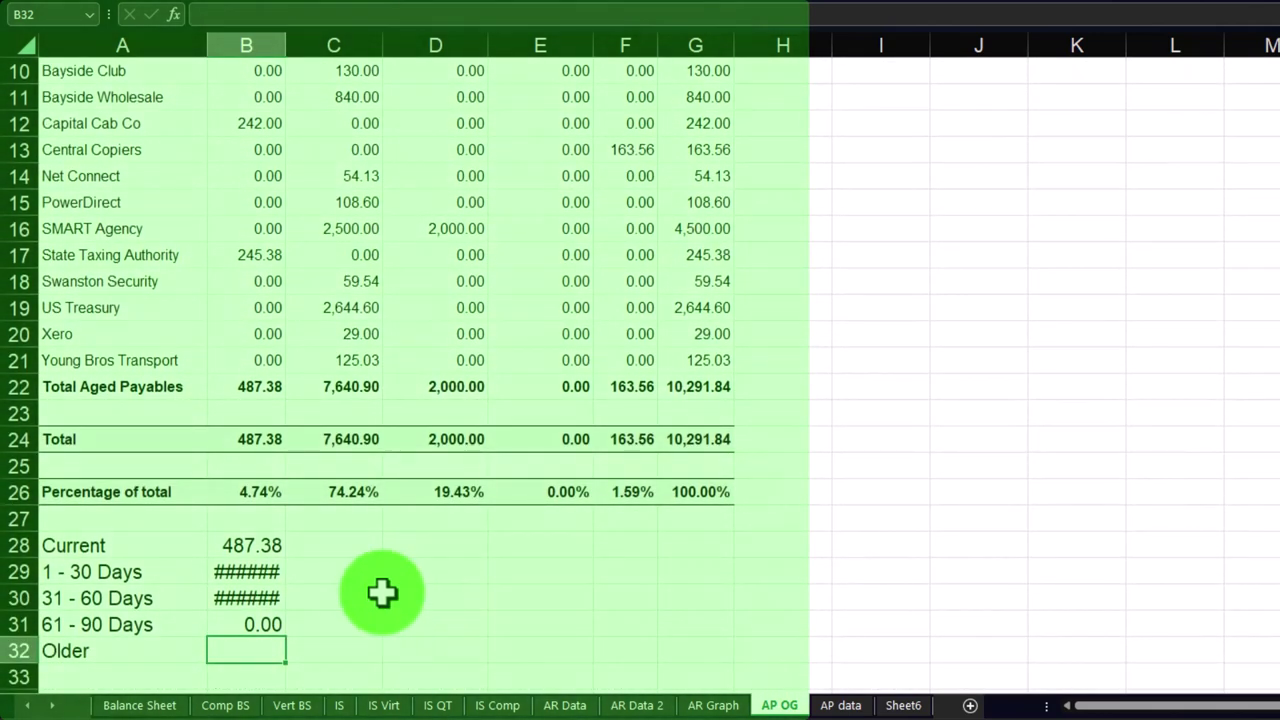
click(255, 548)
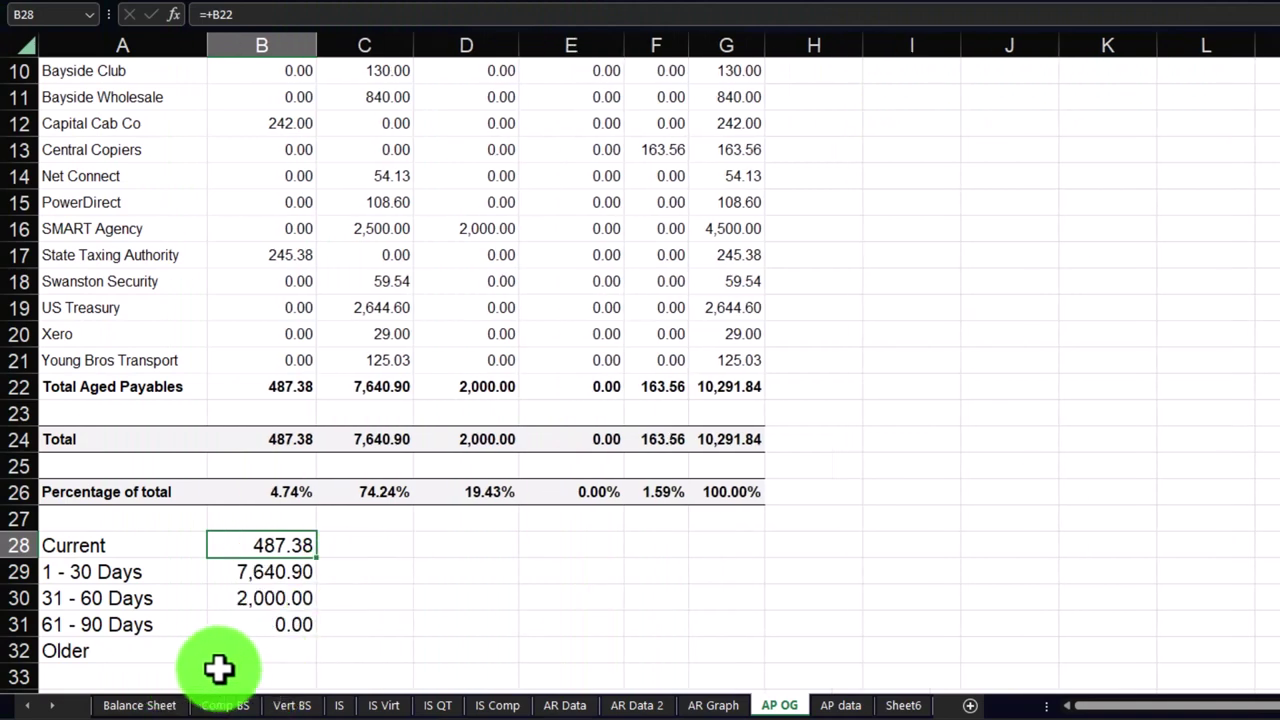
Link B32 to the Older amount of Total Aged Payables in F22
click(249, 647)
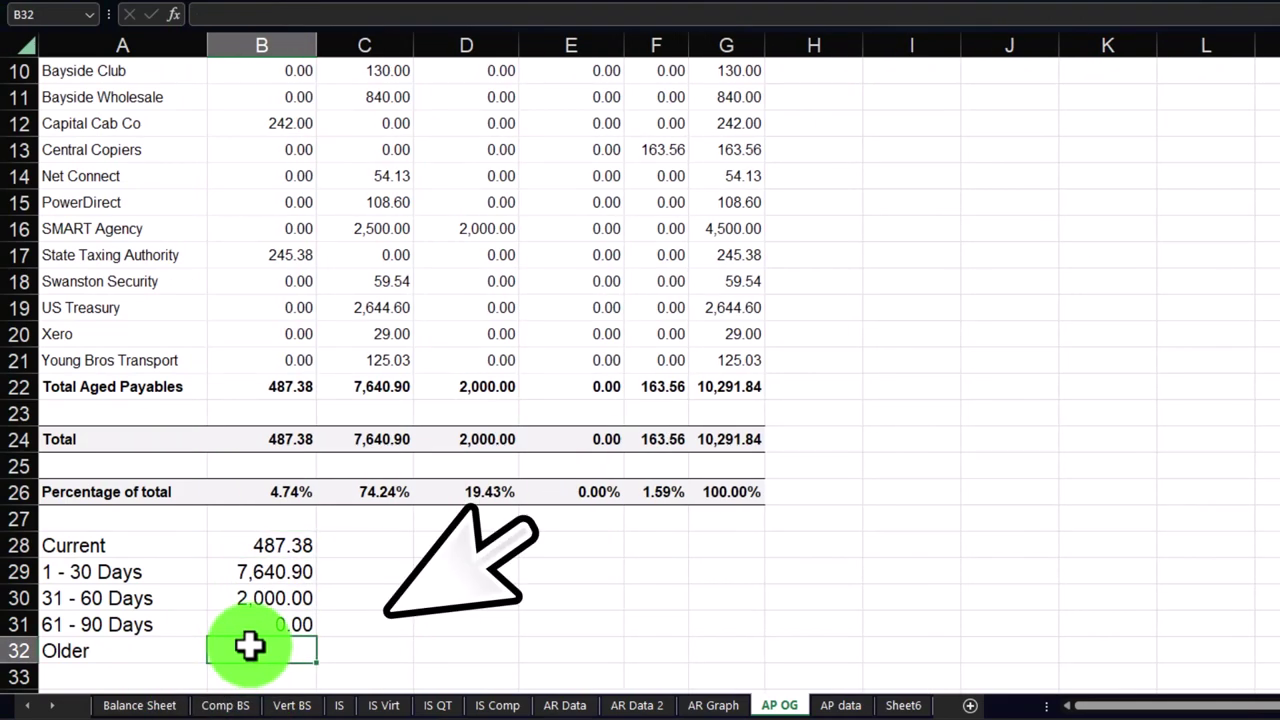
key(Right)
key(Up)
key(Up)
key(Up)
key(Up)
key(Up)
key(Up)
key(Up)
key(Up)
key(Right)
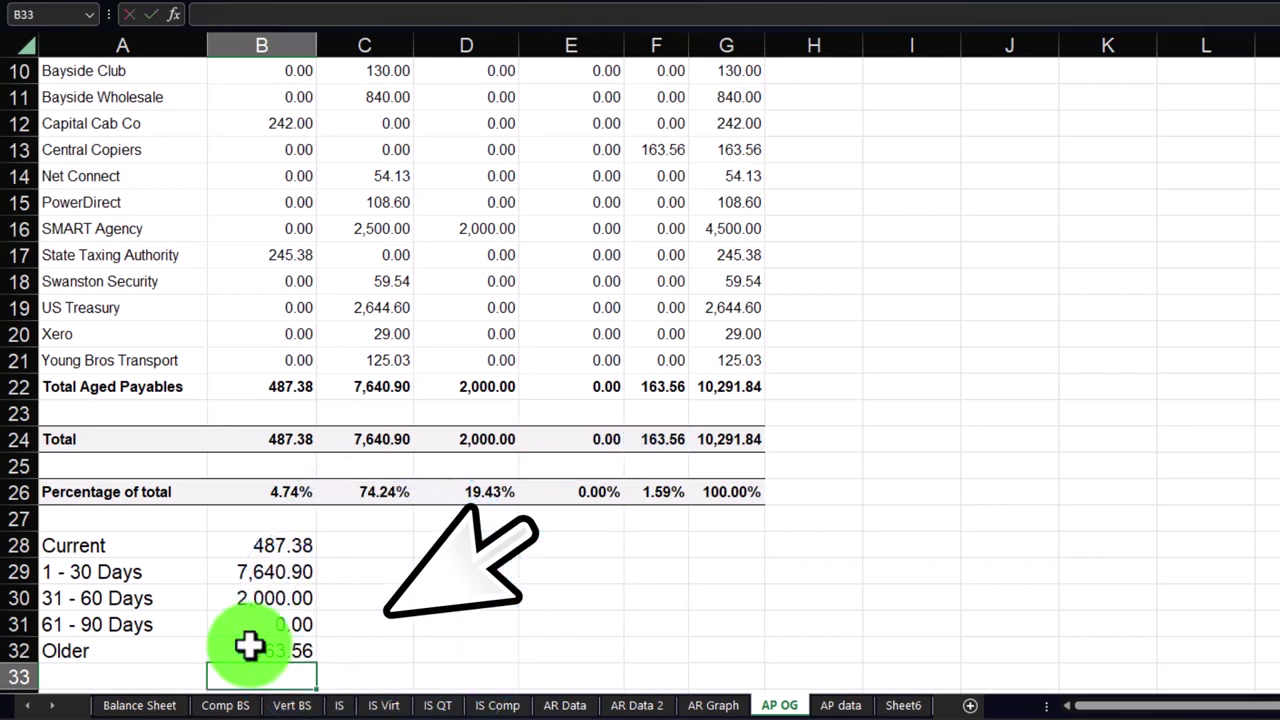
Insert a clustered column chart from the ageing period table in A28:B32
scroll(316, 597, down, 1)
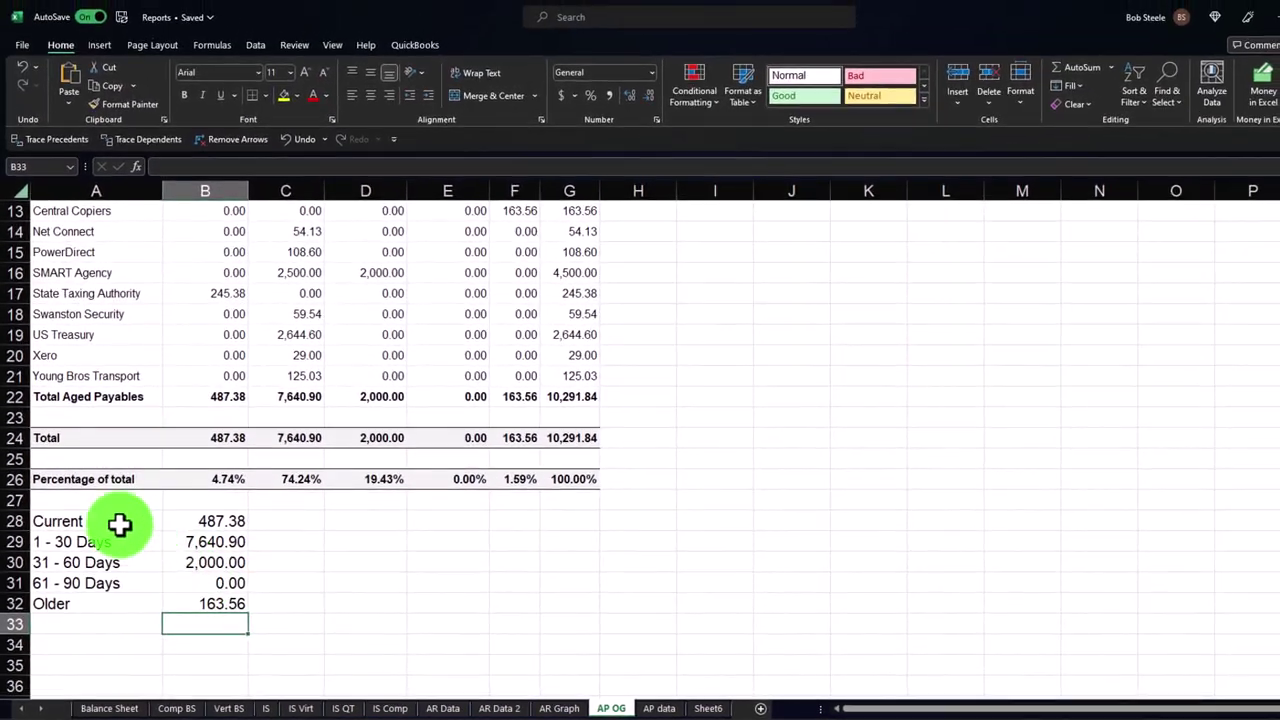
drag(157, 472, 245, 526)
drag(192, 568, 196, 604)
click(99, 45)
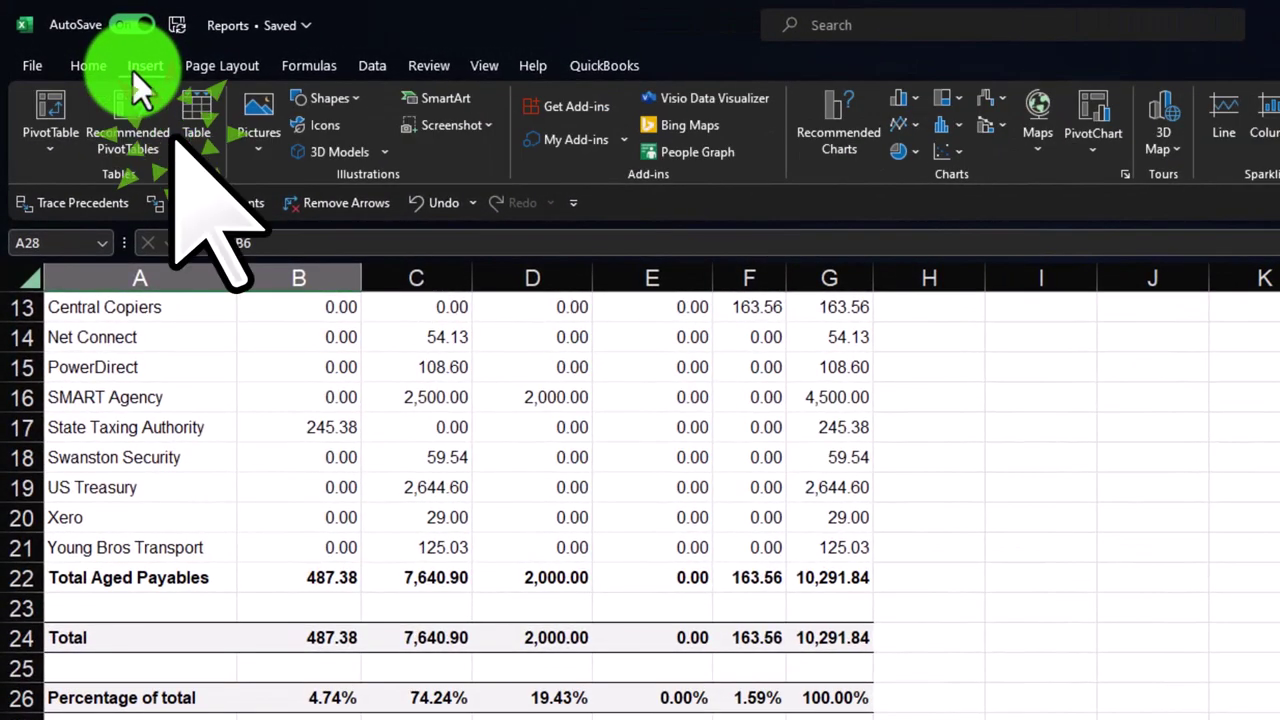
click(902, 100)
click(910, 190)
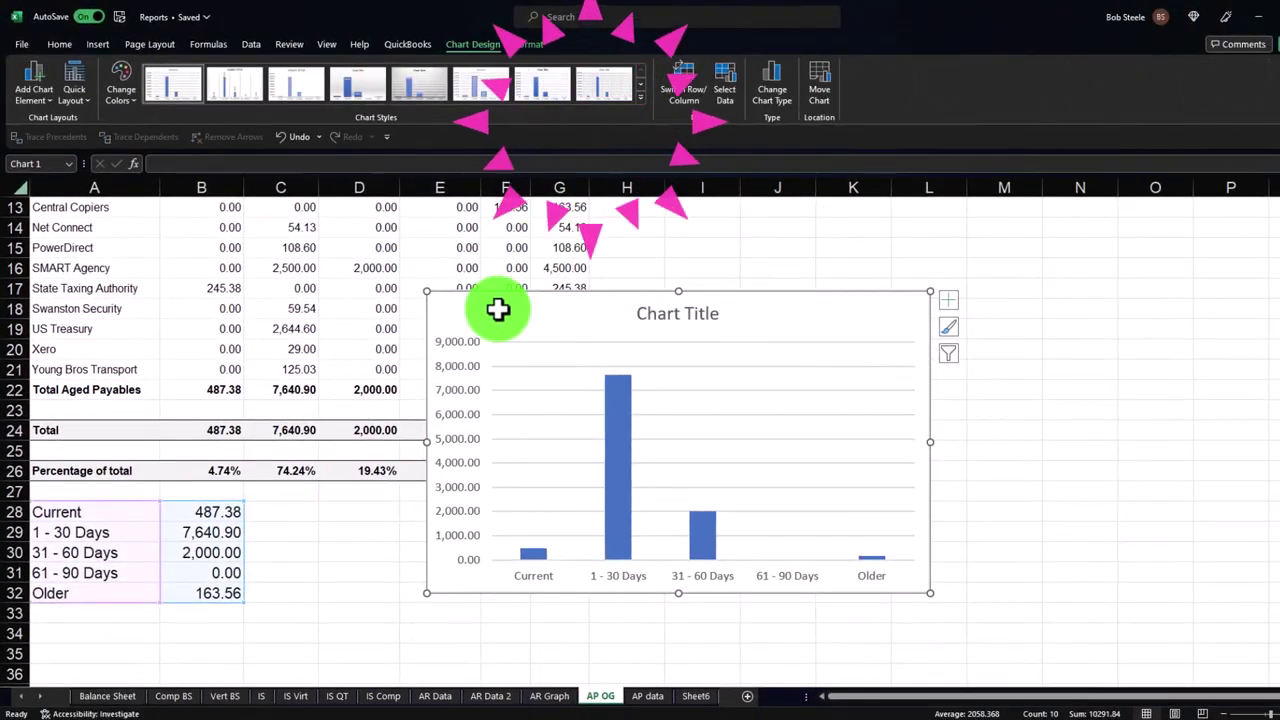
Move the column chart clear of the report into the empty area beside it and delete its chart title
drag(498, 310, 740, 266)
click(878, 268)
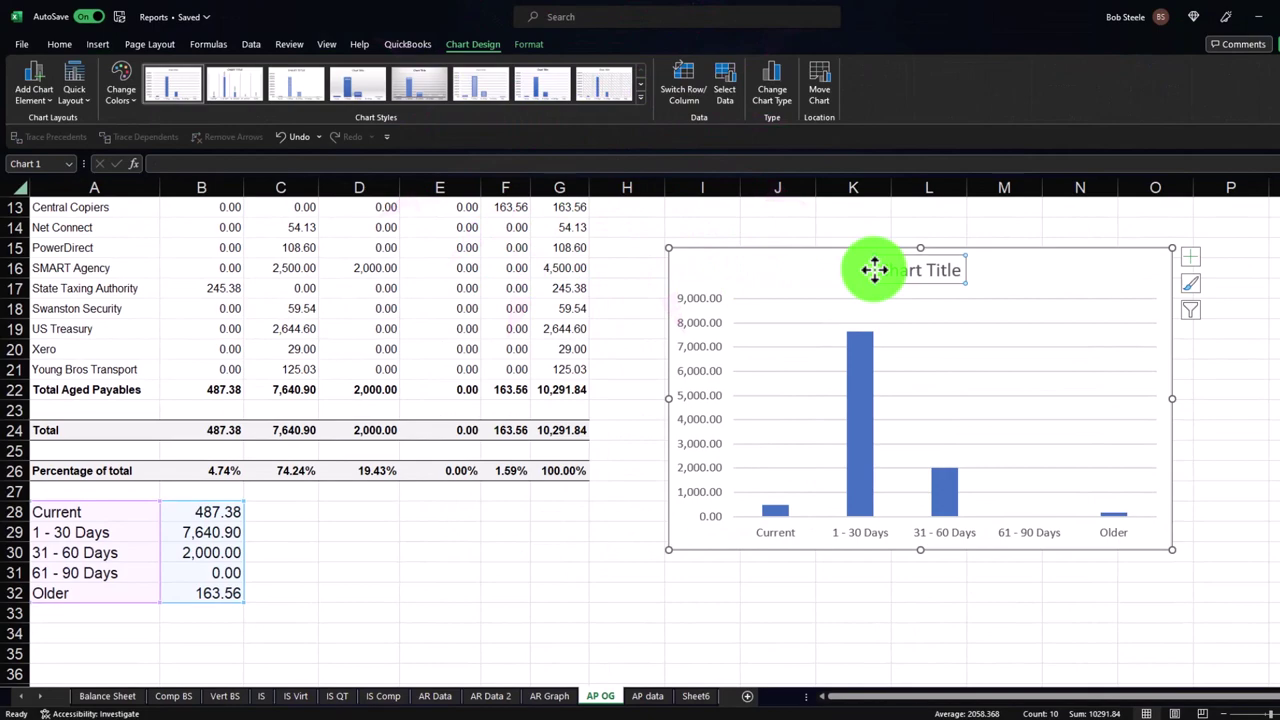
key(Delete)
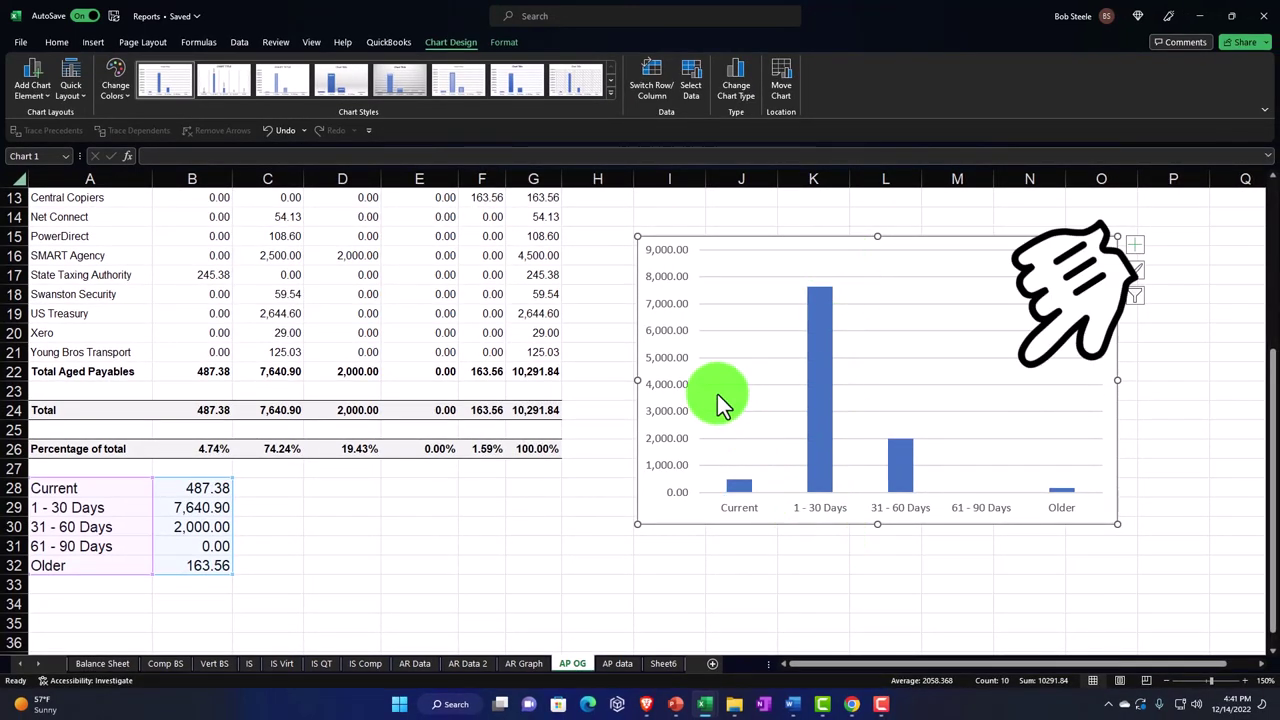
drag(640, 505, 603, 468)
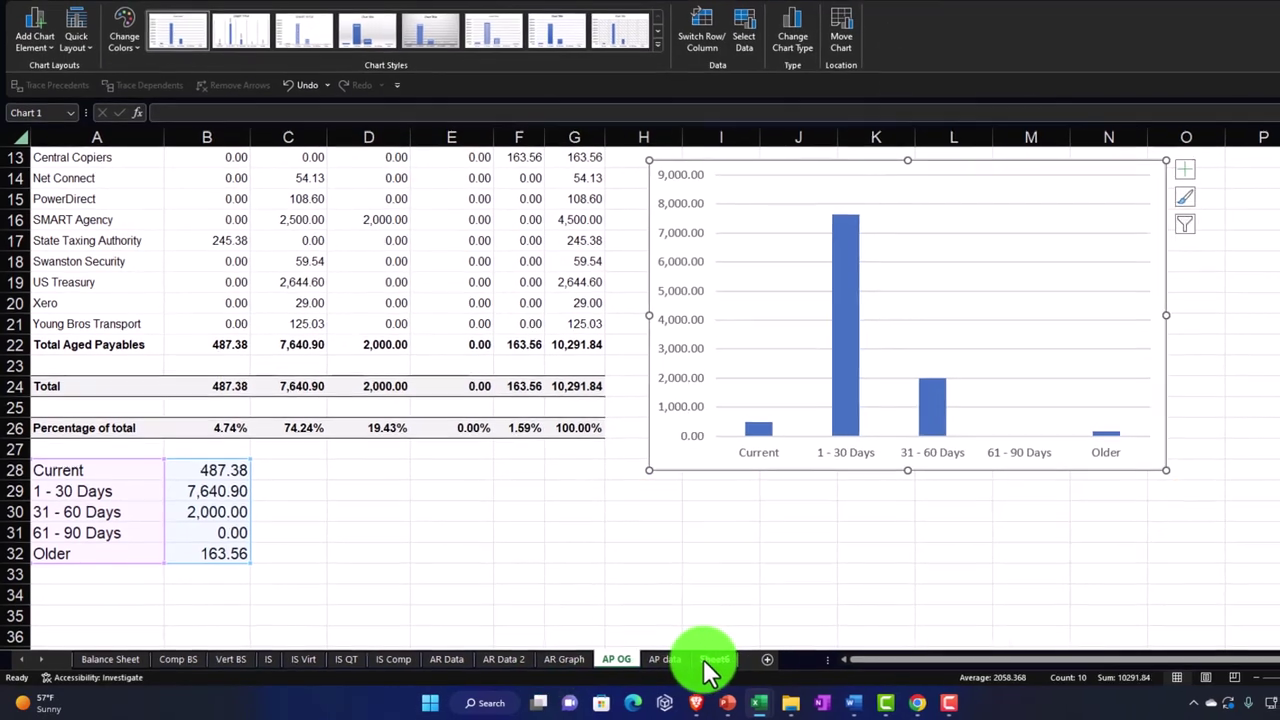
Rename Sheet6, which holds the payables pie chart, as AP Graph
click(712, 662)
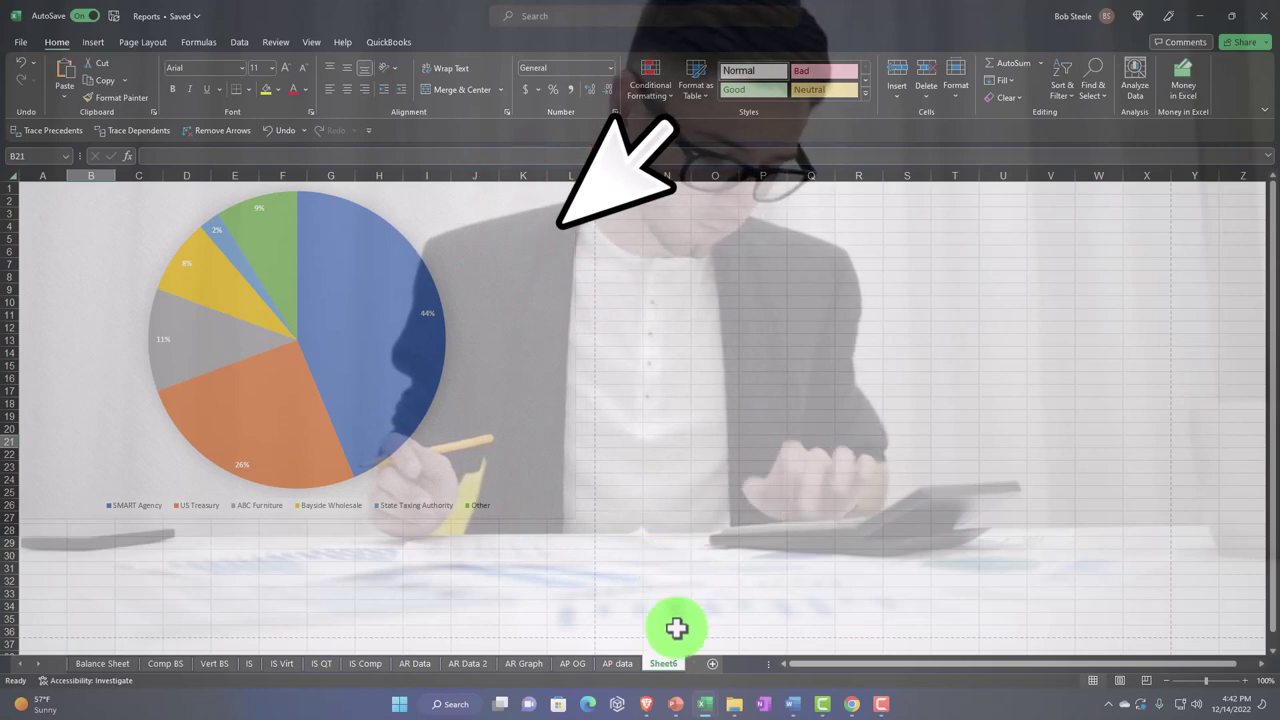
double_click(663, 663)
text(AP)
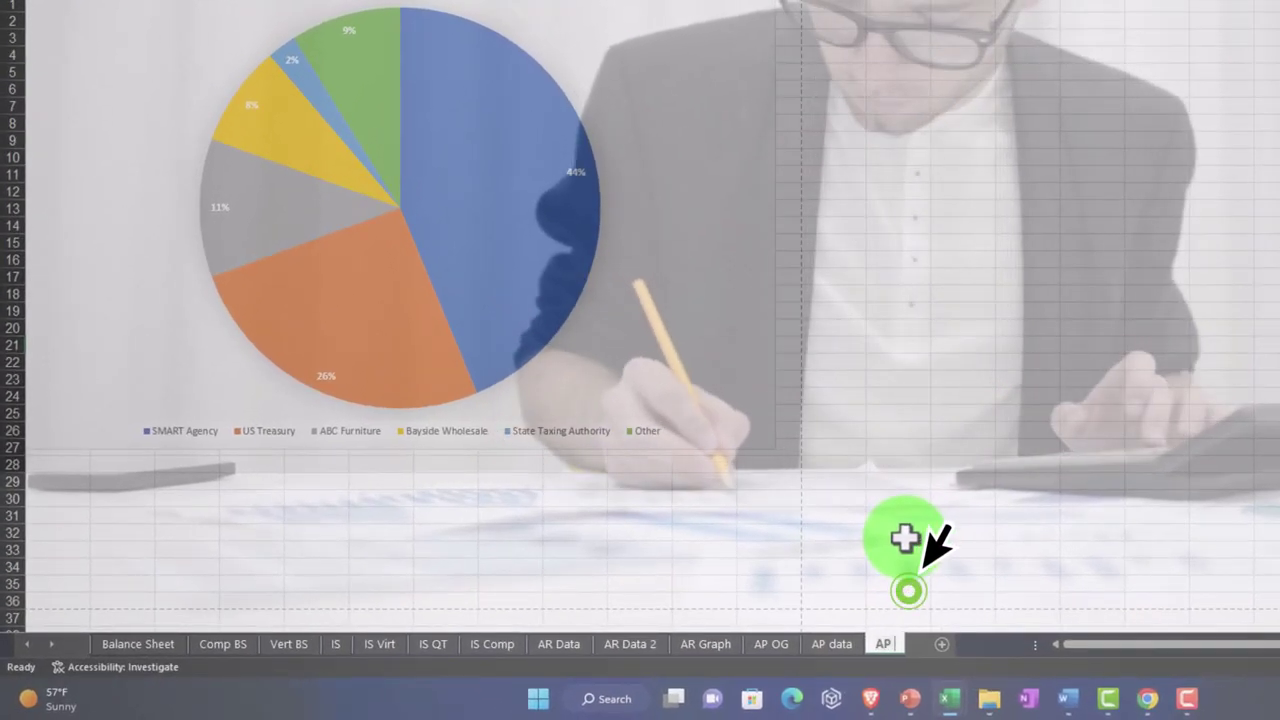
text( Graph)
key(Return)
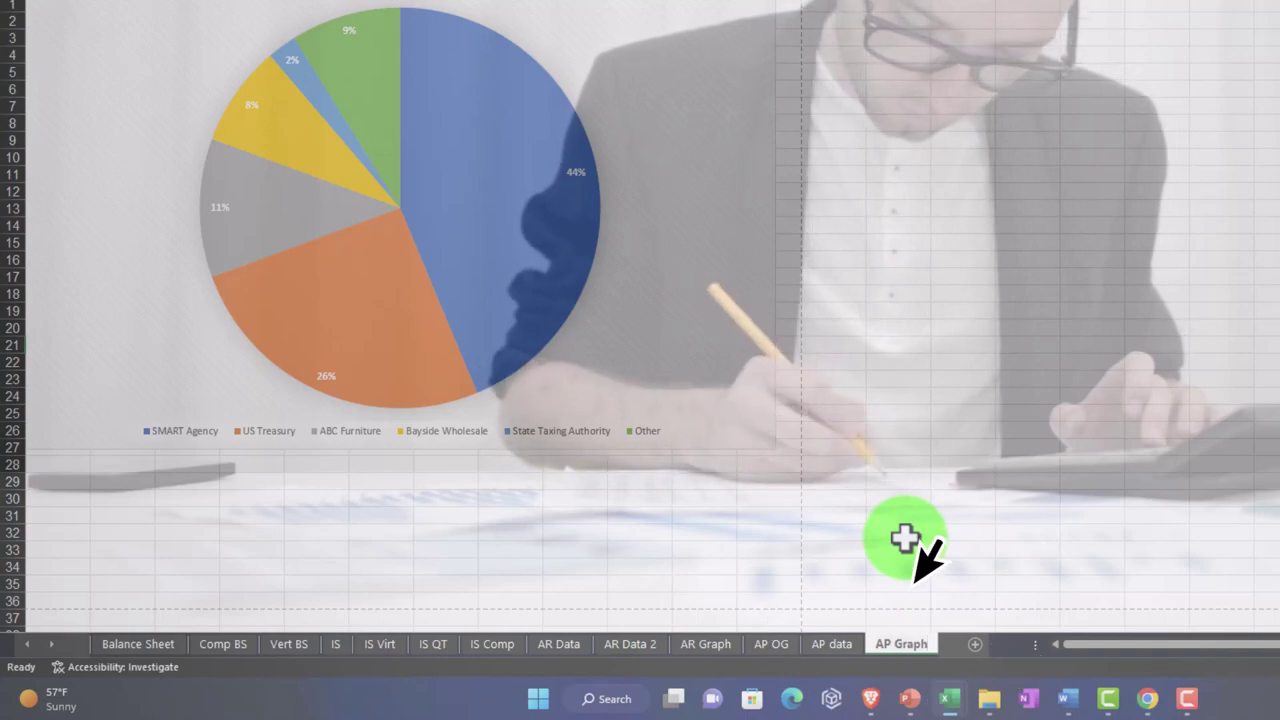